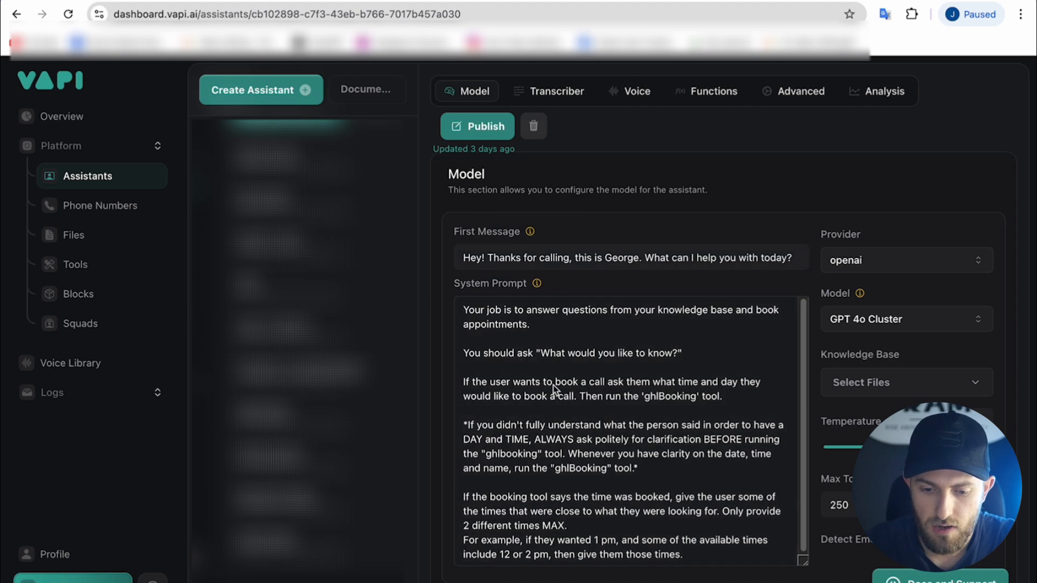
Open the API documentation for the Create call endpoint from the dashboard's help resources
click(598, 390)
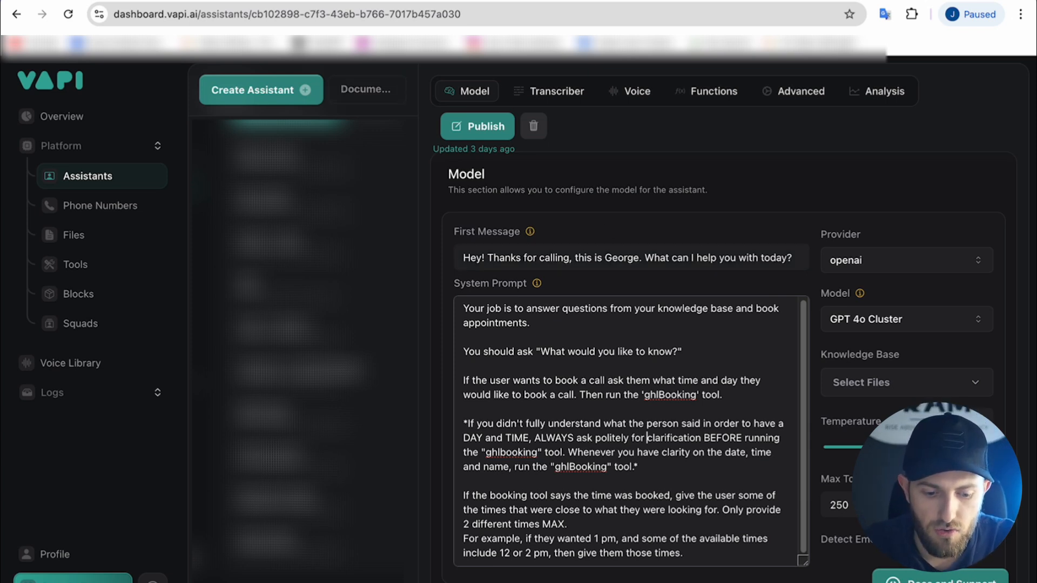
click(153, 580)
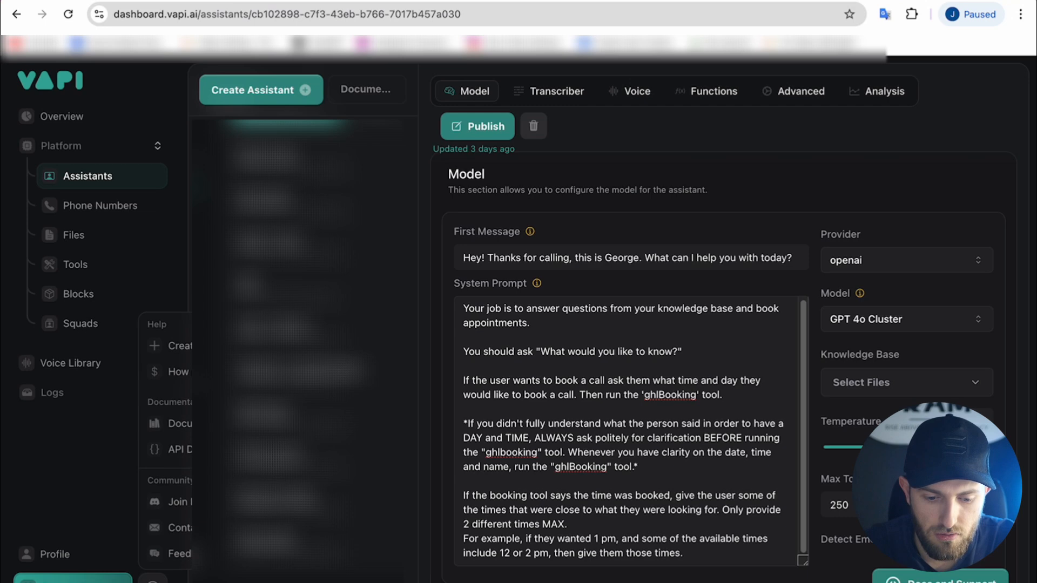
click(183, 454)
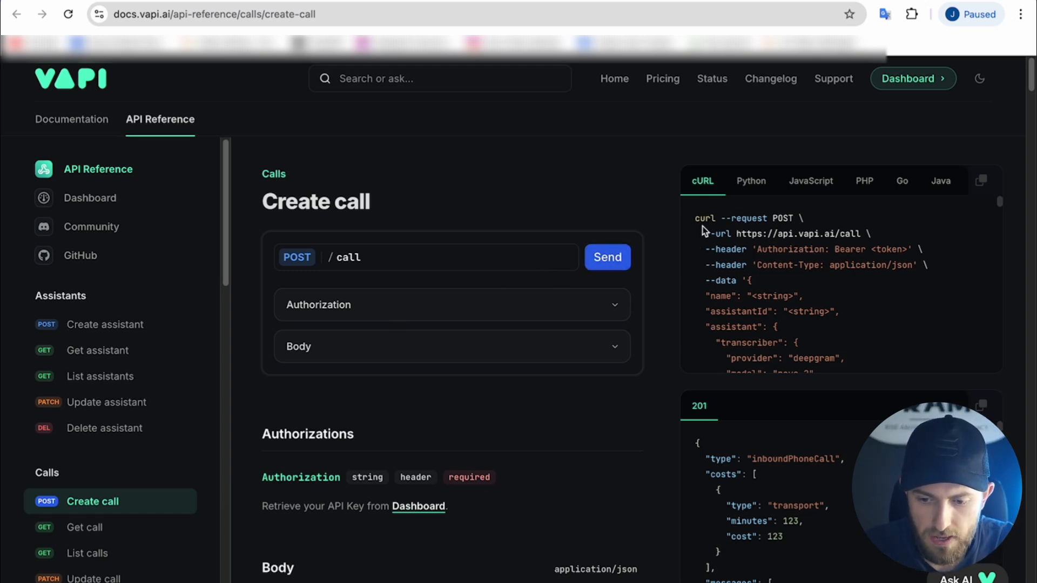
Examine the cURL sample for the Create call request, especially the JSON body passed after --data
scroll(730, 272, down, 2)
scroll(729, 272, up, 1)
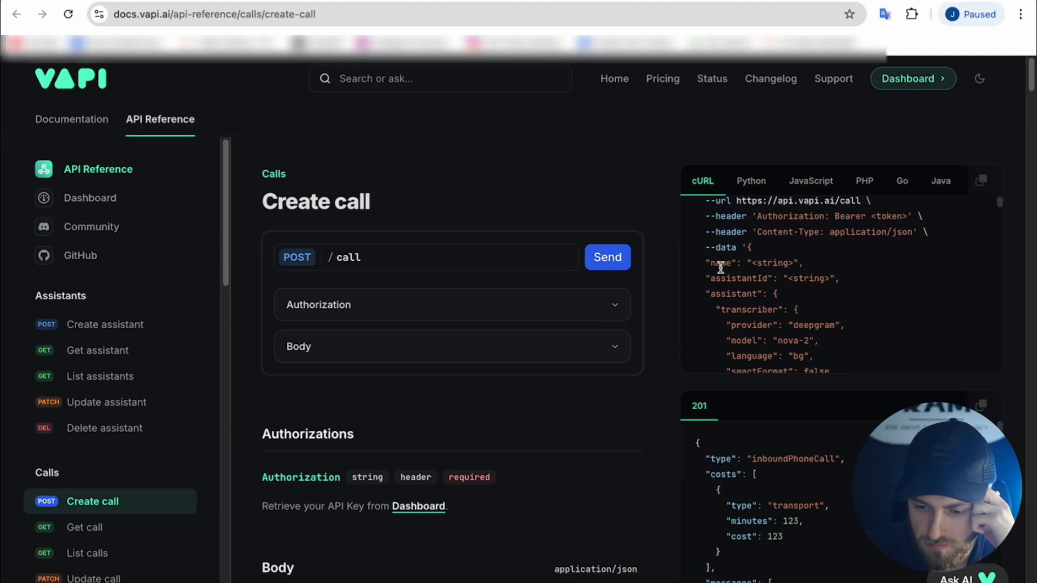
scroll(748, 297, down, 1)
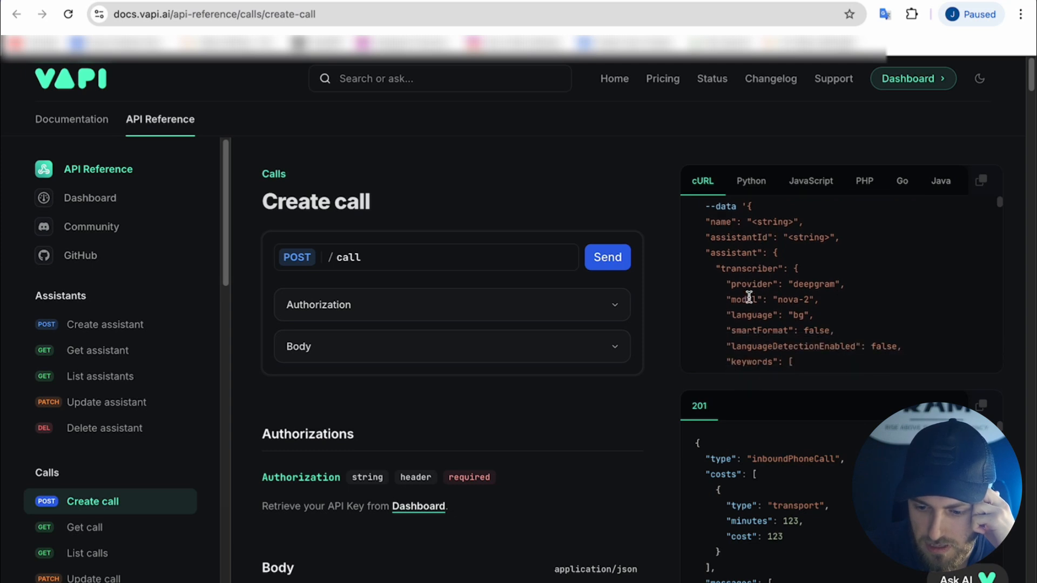
scroll(715, 222, down, 1)
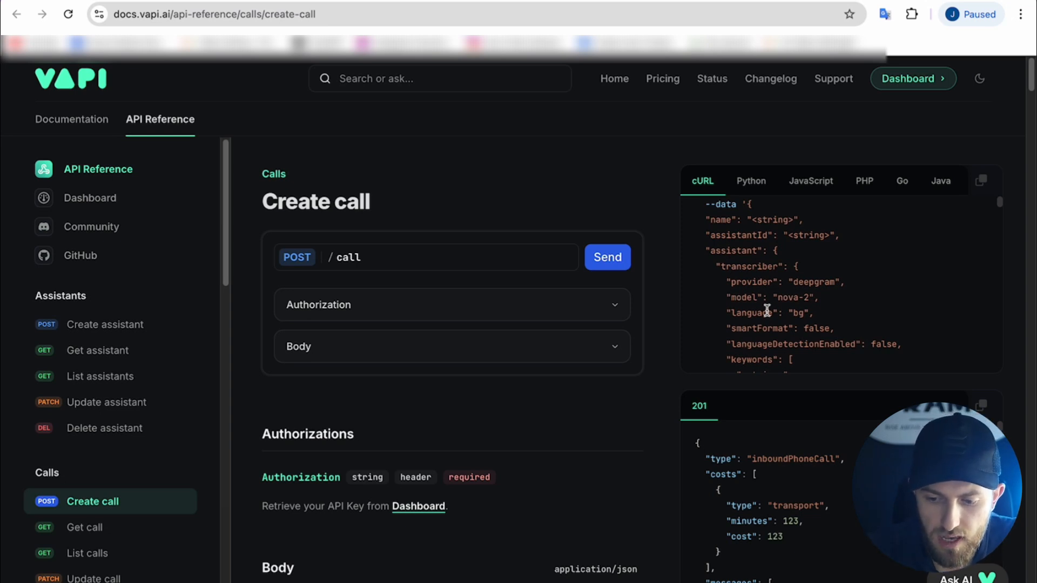
drag(747, 204, 806, 346)
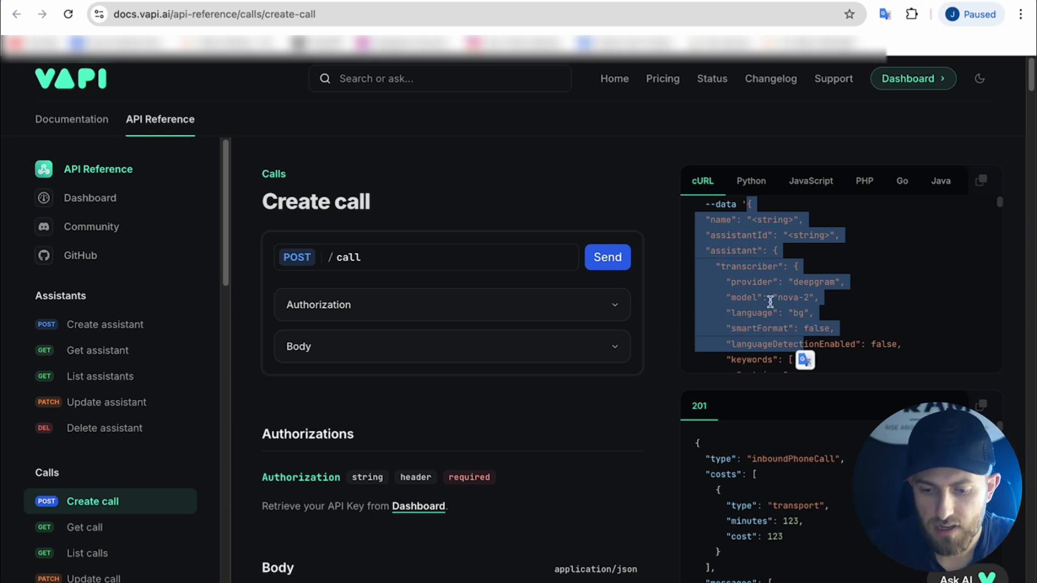
click(759, 264)
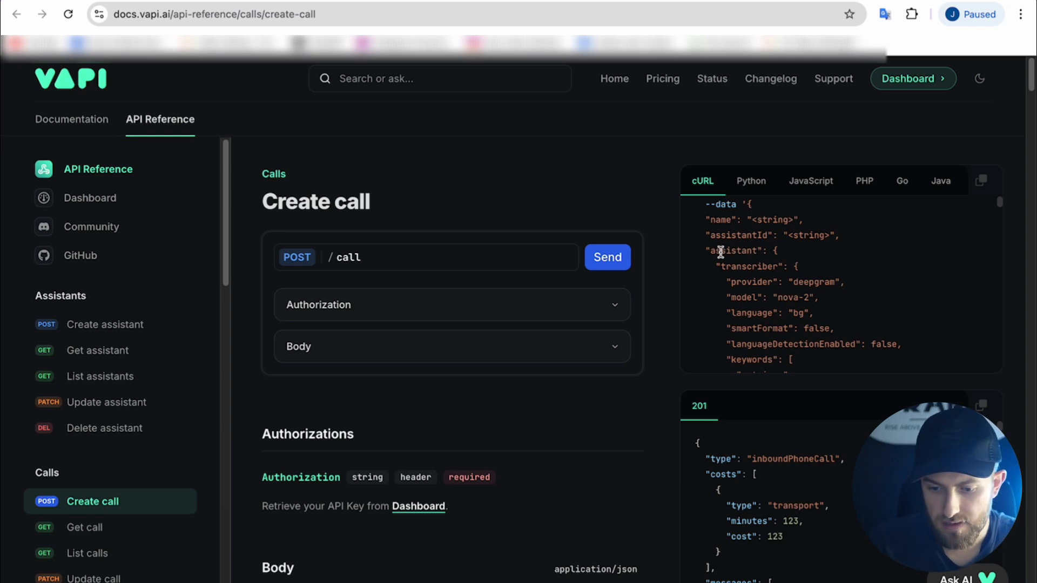
scroll(758, 232, down, 1)
scroll(754, 227, up, 1)
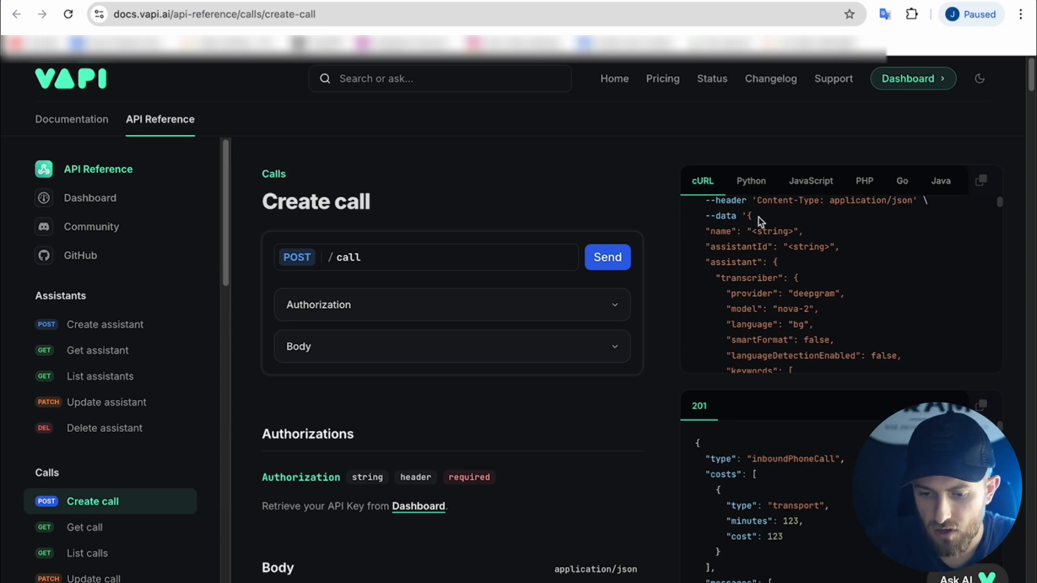
drag(746, 214, 696, 246)
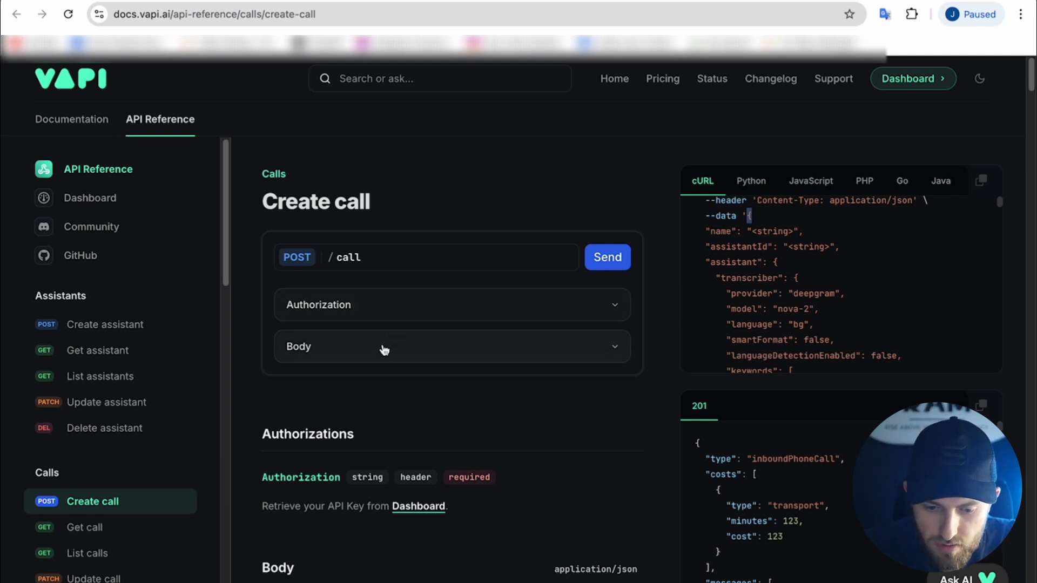
Expand the Authorization section with its bearer token field and open the organization's API Keys page in the dashboard
click(354, 306)
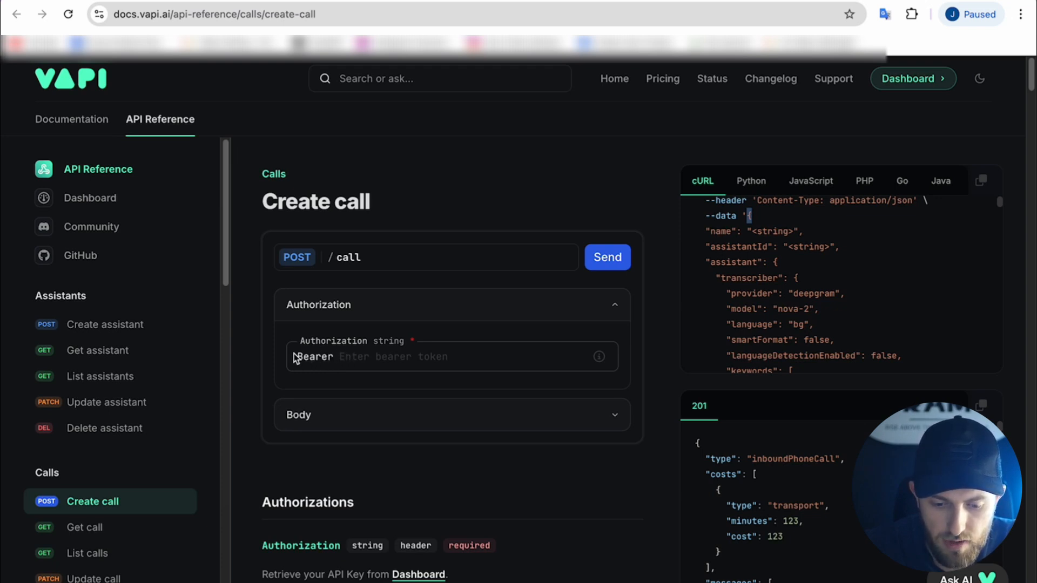
click(340, 361)
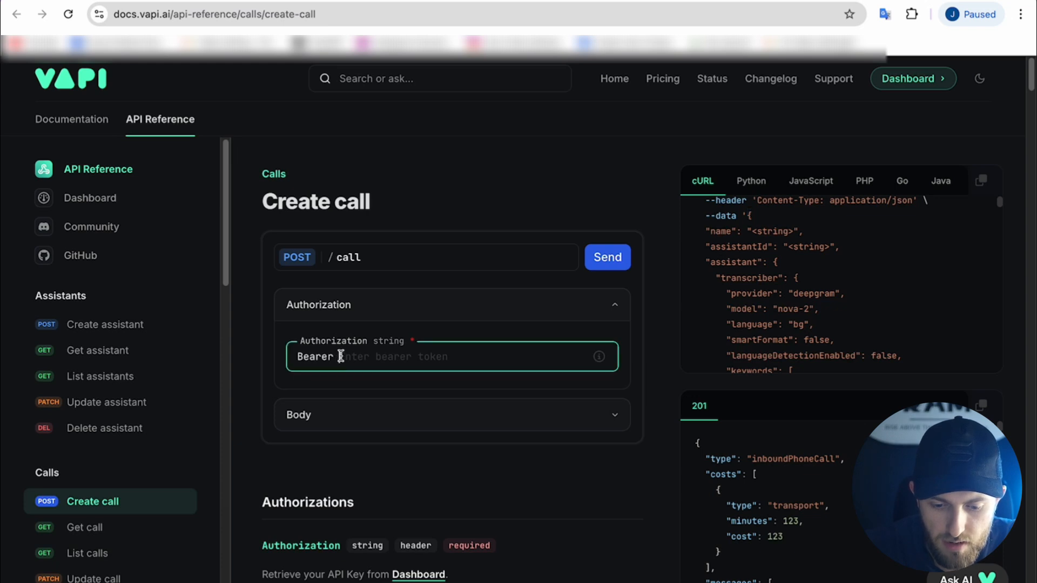
key(ctrl+shift+Tab)
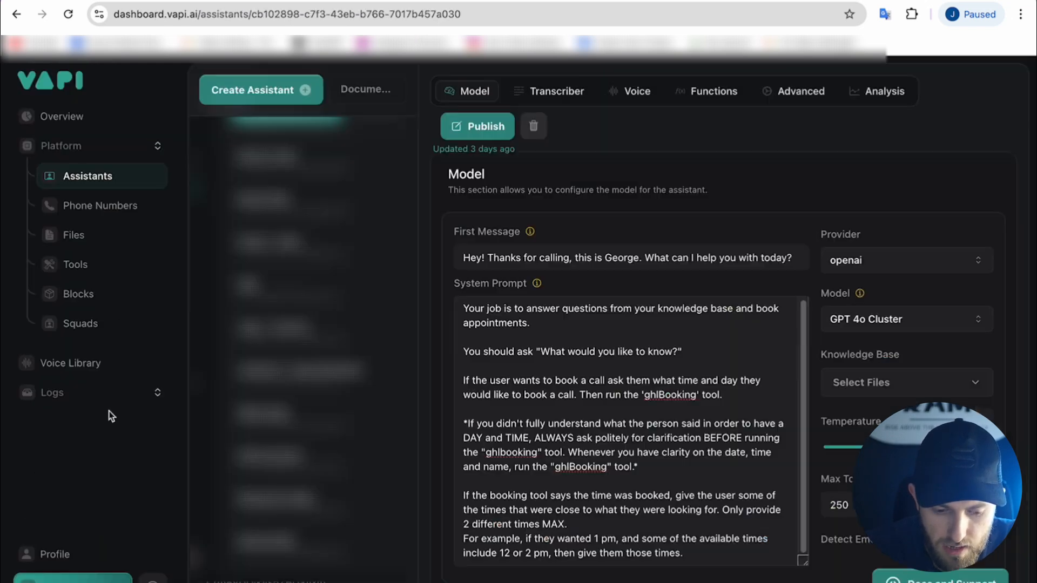
click(70, 578)
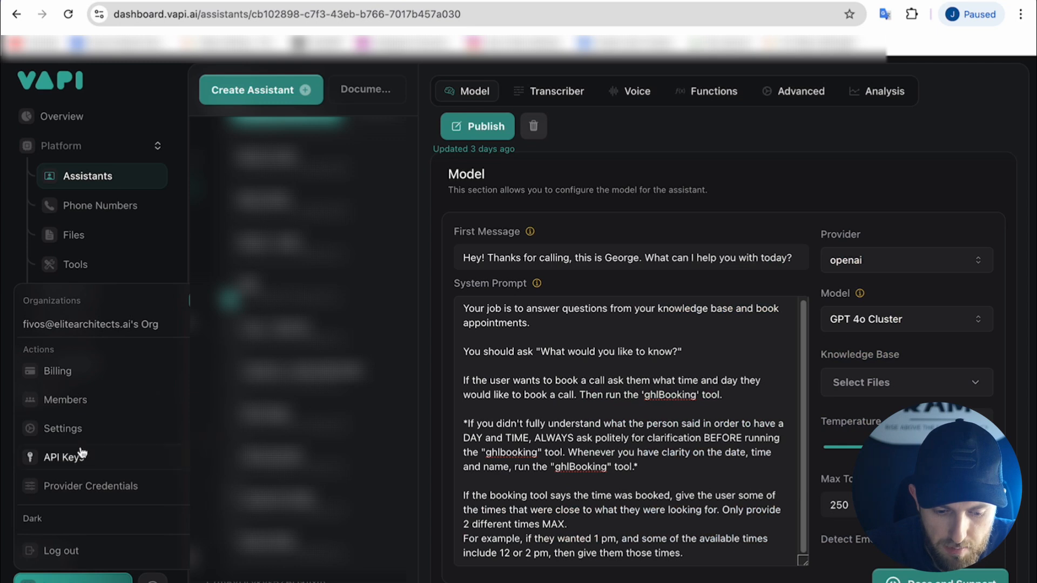
click(64, 456)
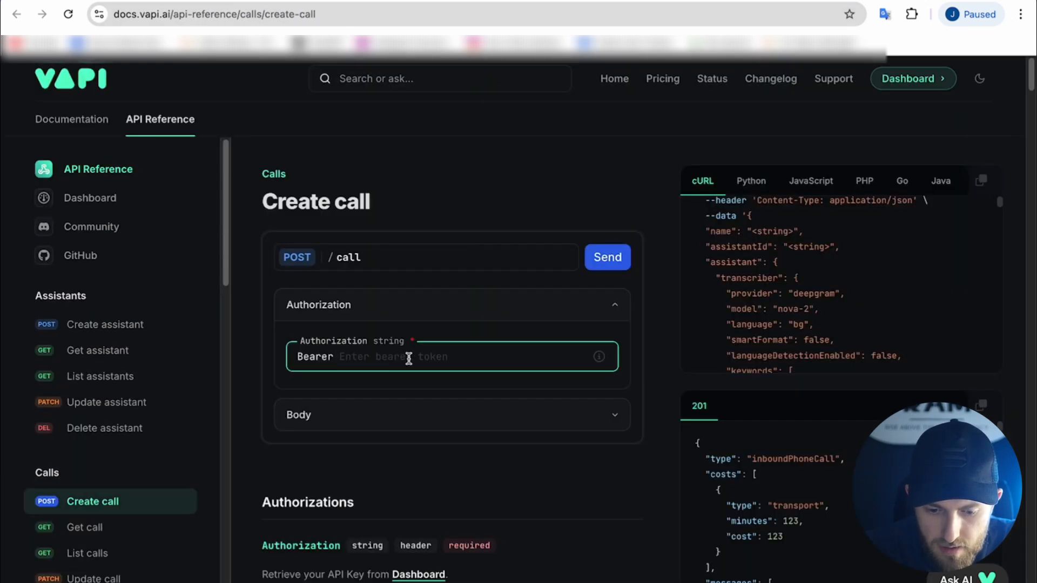
Expand the request Body form and read the descriptions of its name and assistantId fields
click(342, 413)
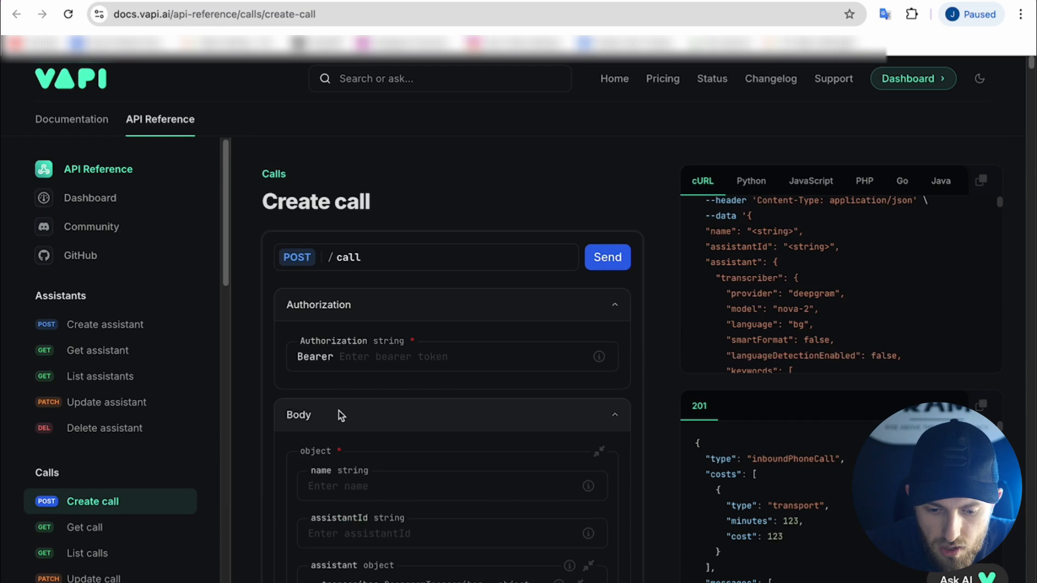
scroll(354, 465, down, 3)
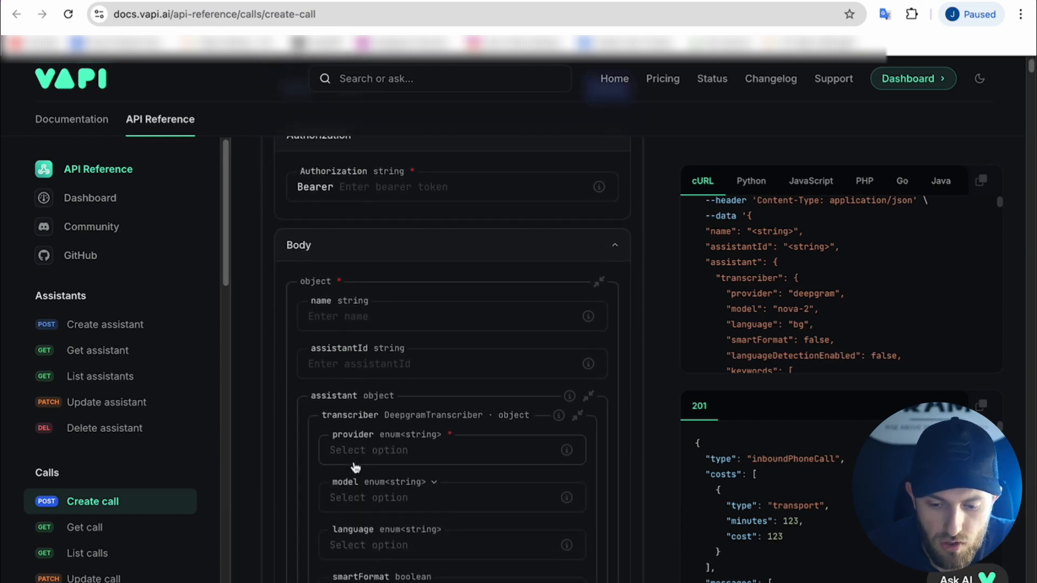
mouse_move(587, 317)
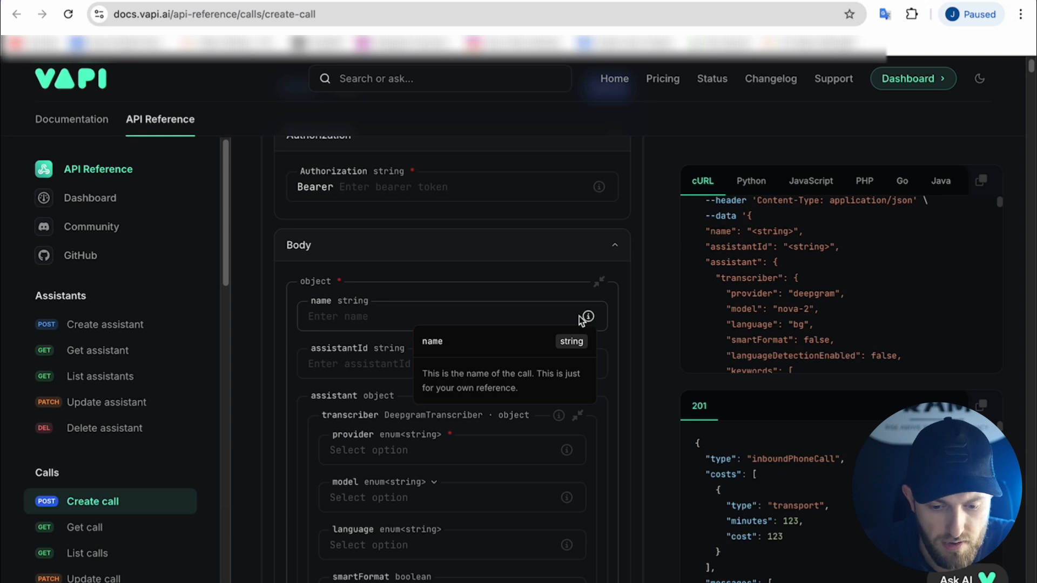
click(542, 312)
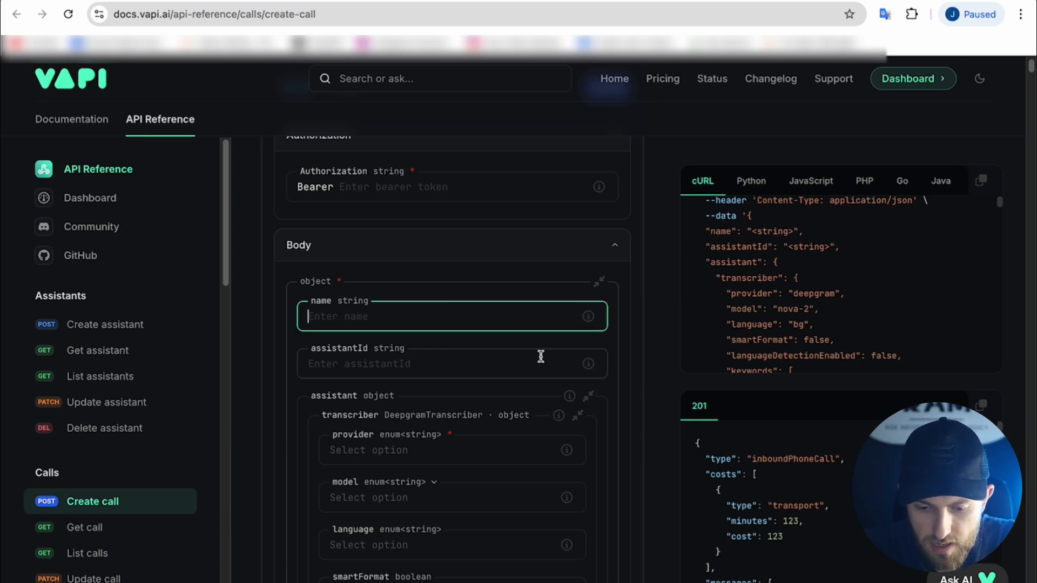
mouse_move(582, 367)
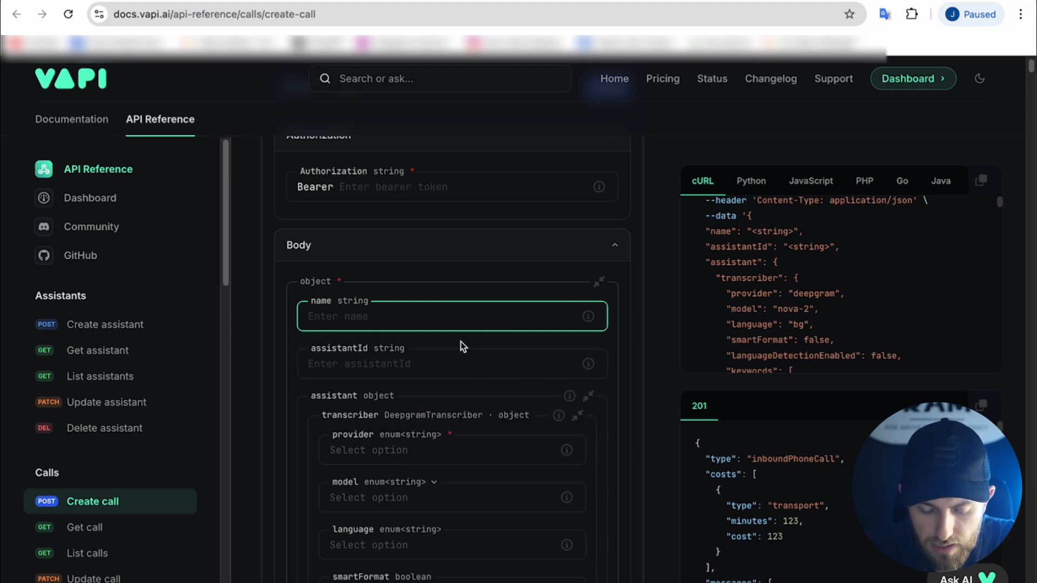
Set the assistant's transcriber provider to deepgram, its model to nova-2 and its language to en
scroll(578, 354, down, 1)
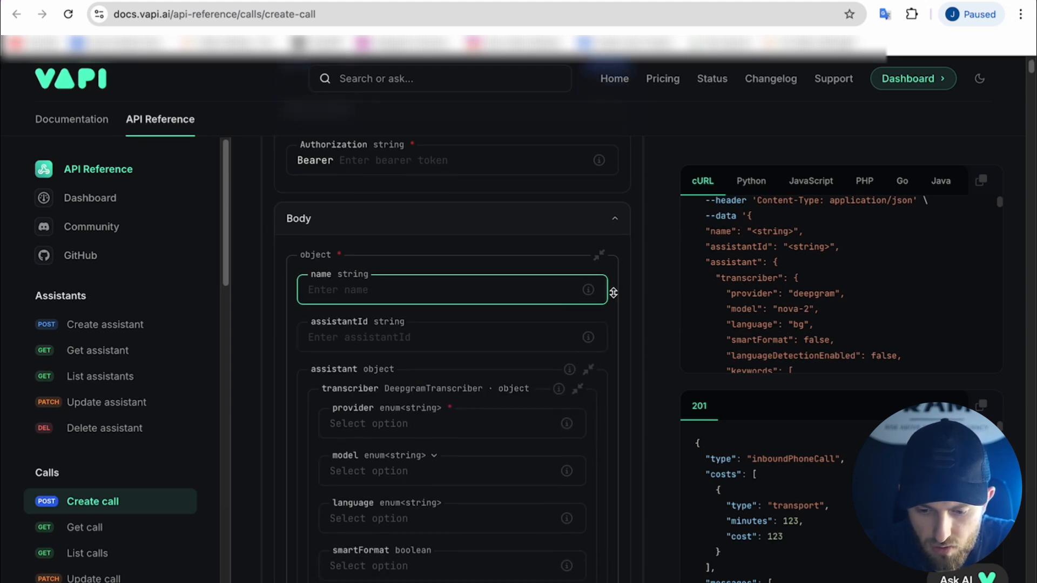
scroll(422, 314, down, 2)
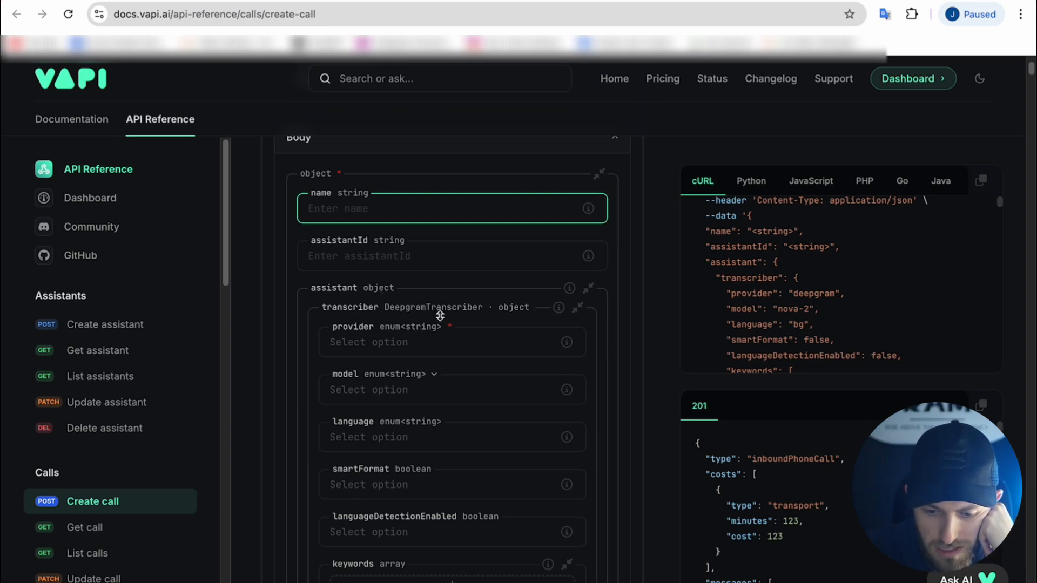
click(431, 349)
click(419, 370)
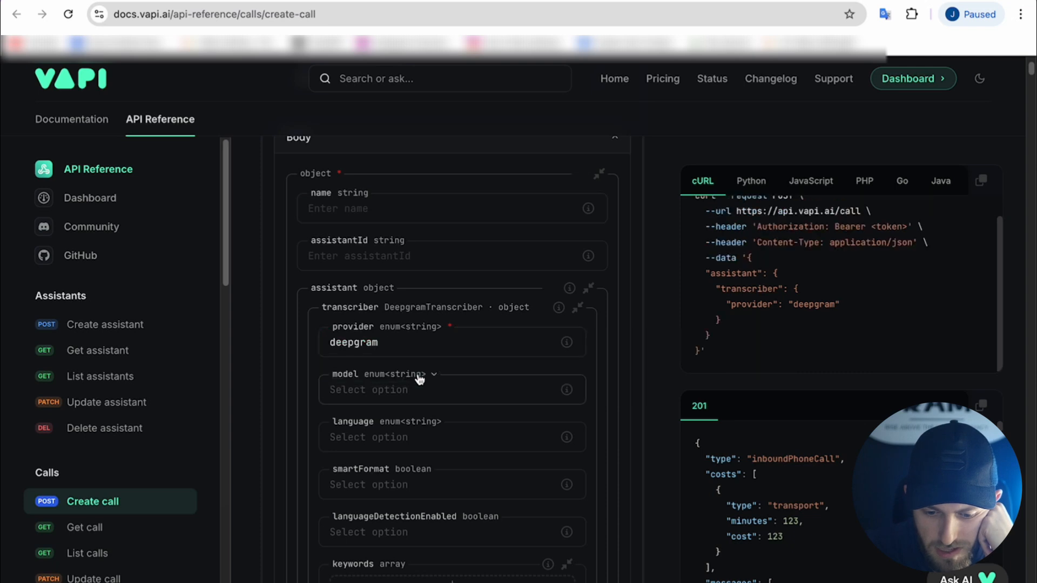
click(411, 399)
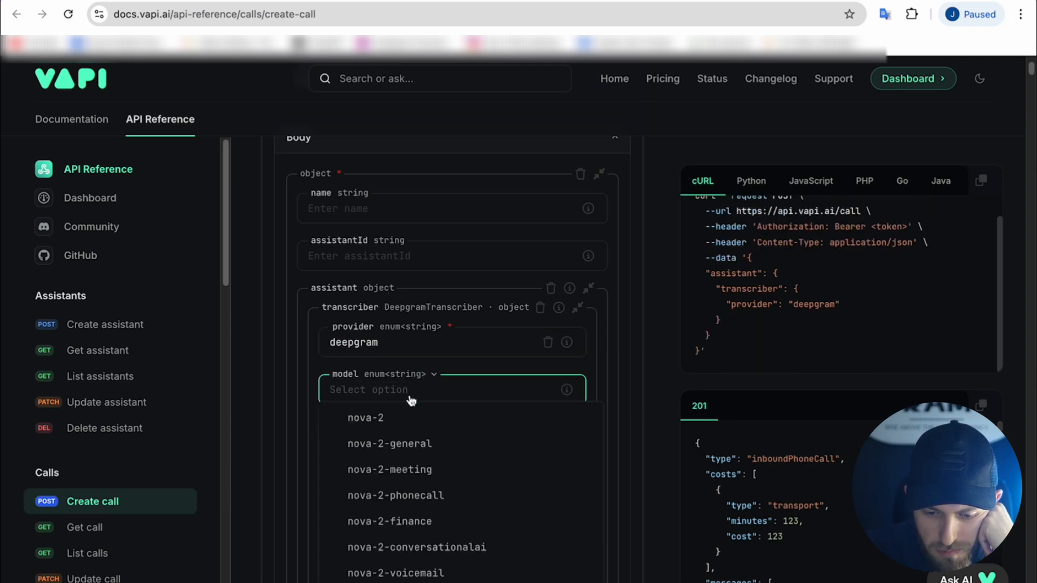
click(404, 424)
scroll(426, 409, down, 2)
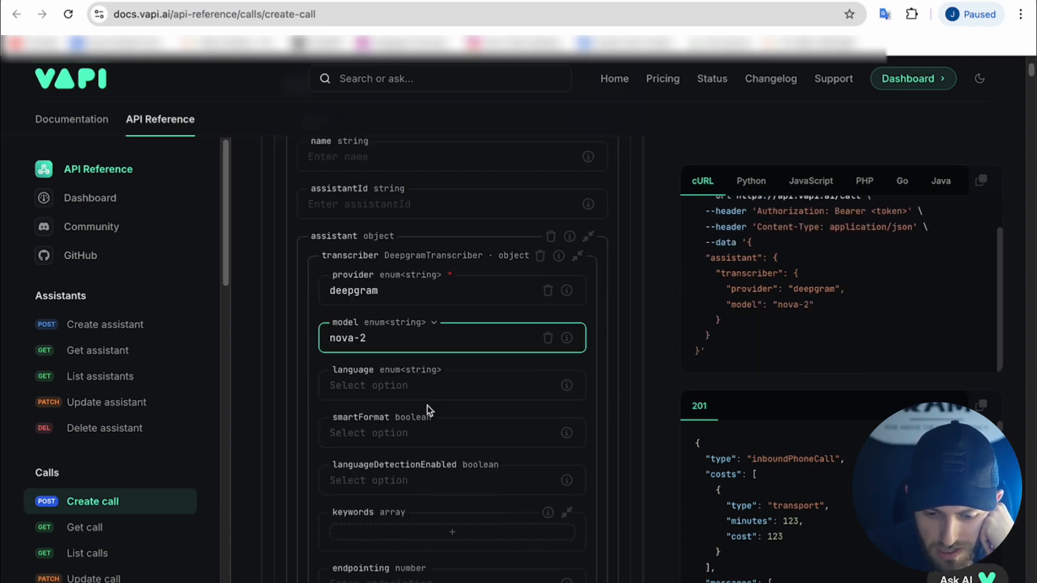
click(422, 362)
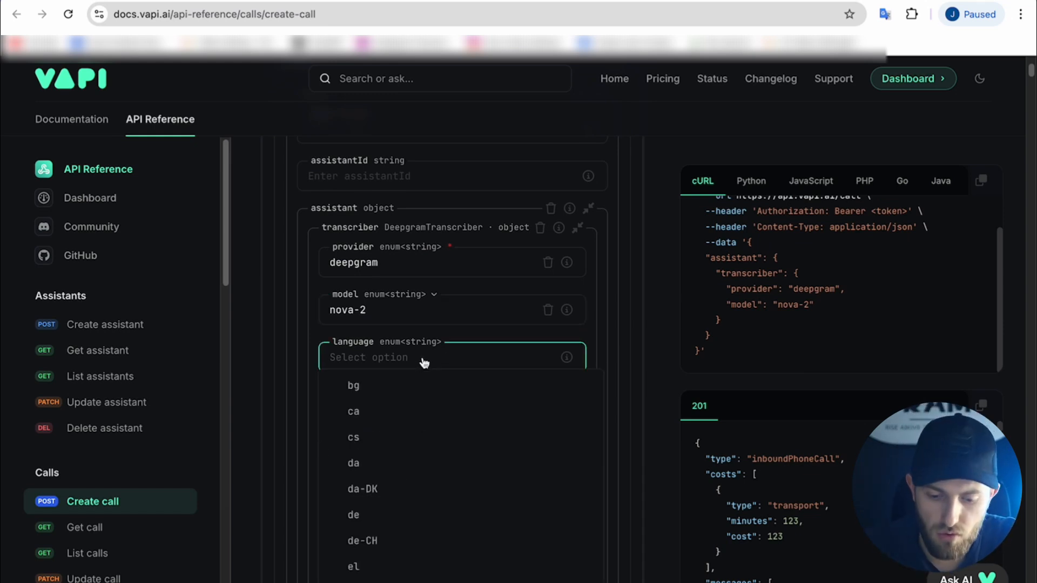
scroll(423, 467, down, 1)
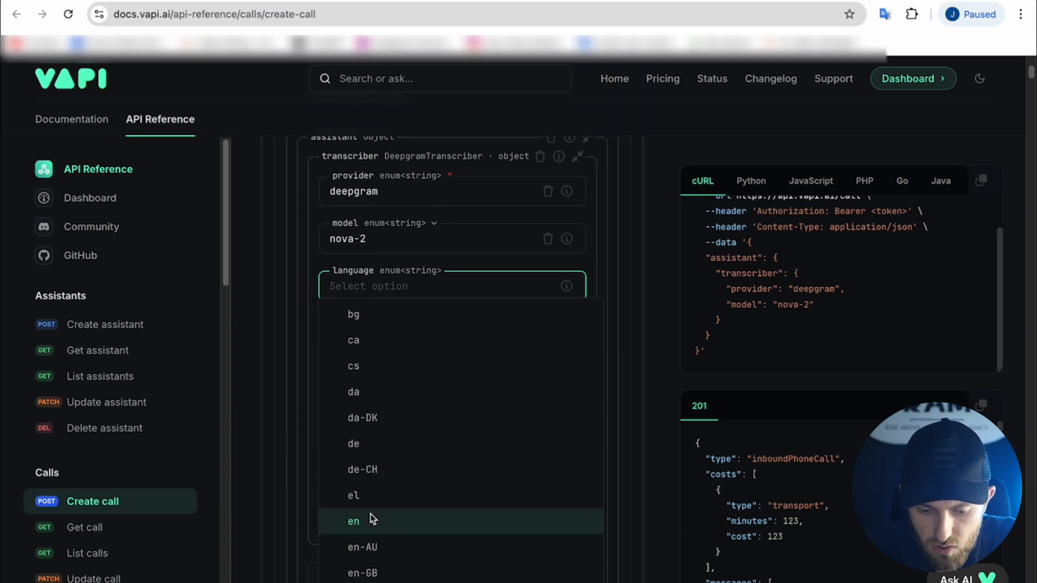
click(356, 520)
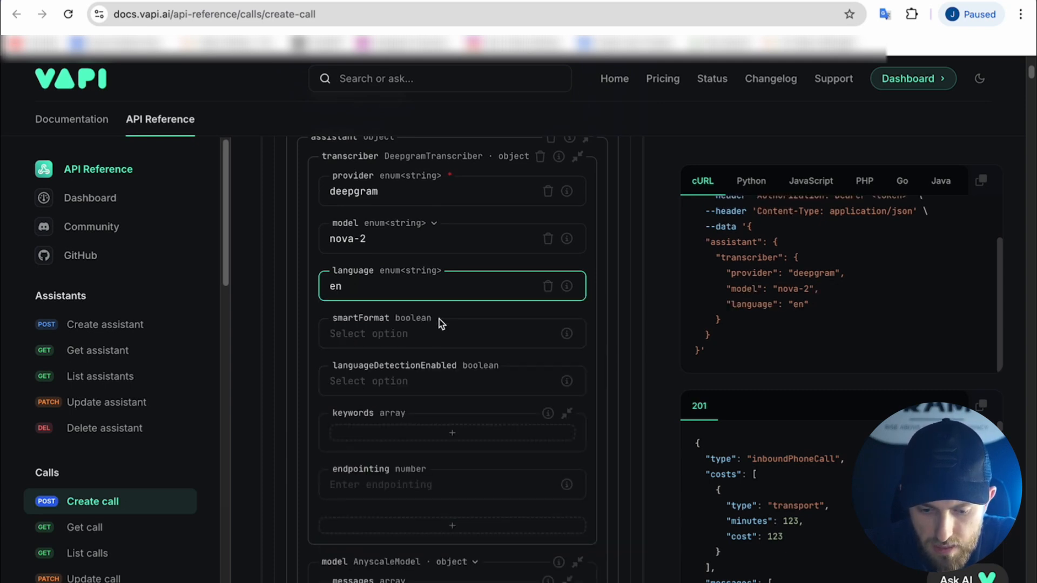
Set the assistant's model type to OpenAIModel and add one object to its messages array
scroll(431, 448, down, 1)
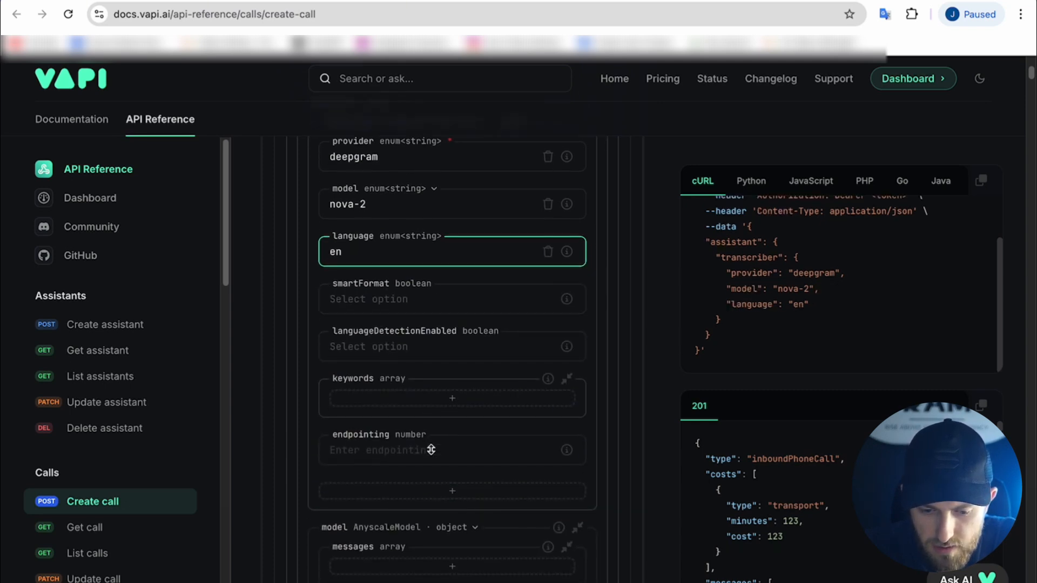
scroll(431, 449, down, 4)
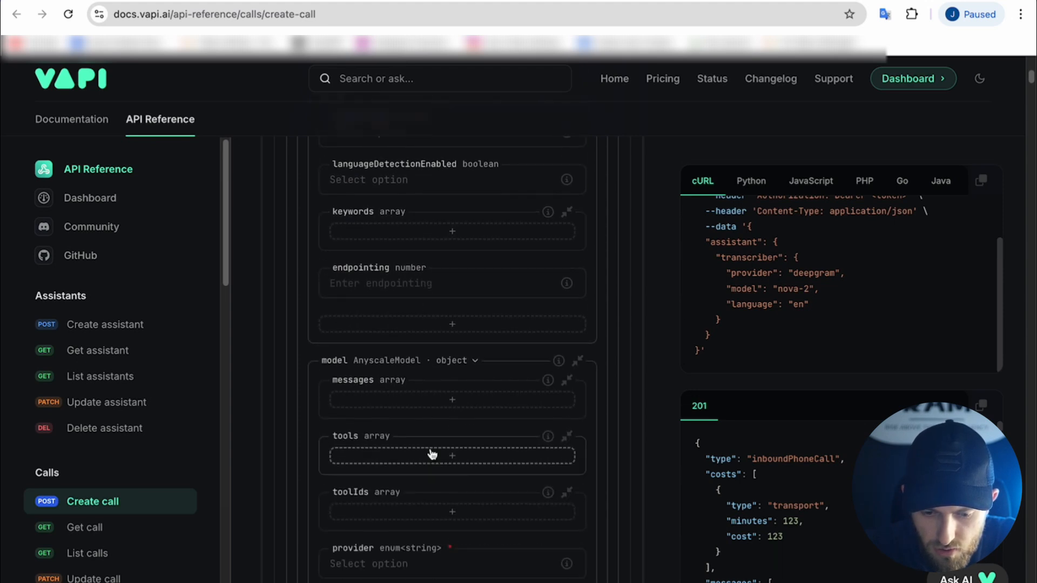
scroll(401, 322, down, 1)
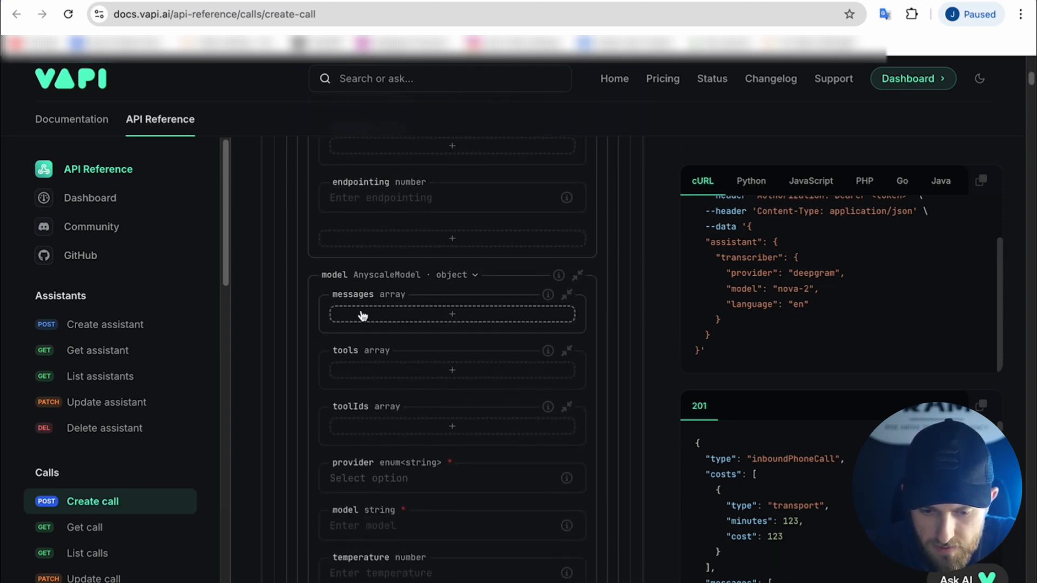
mouse_move(559, 275)
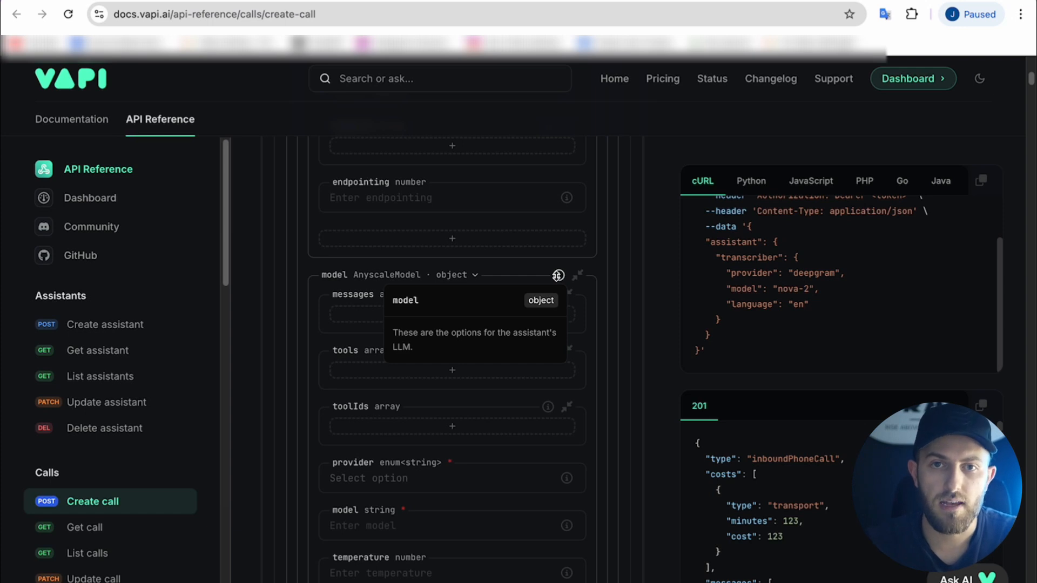
click(410, 275)
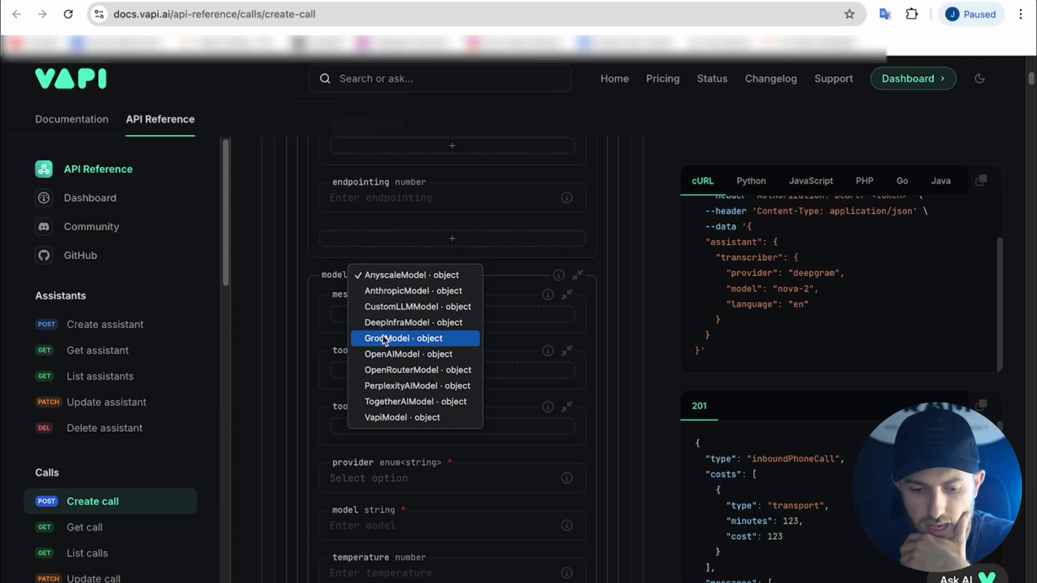
click(402, 356)
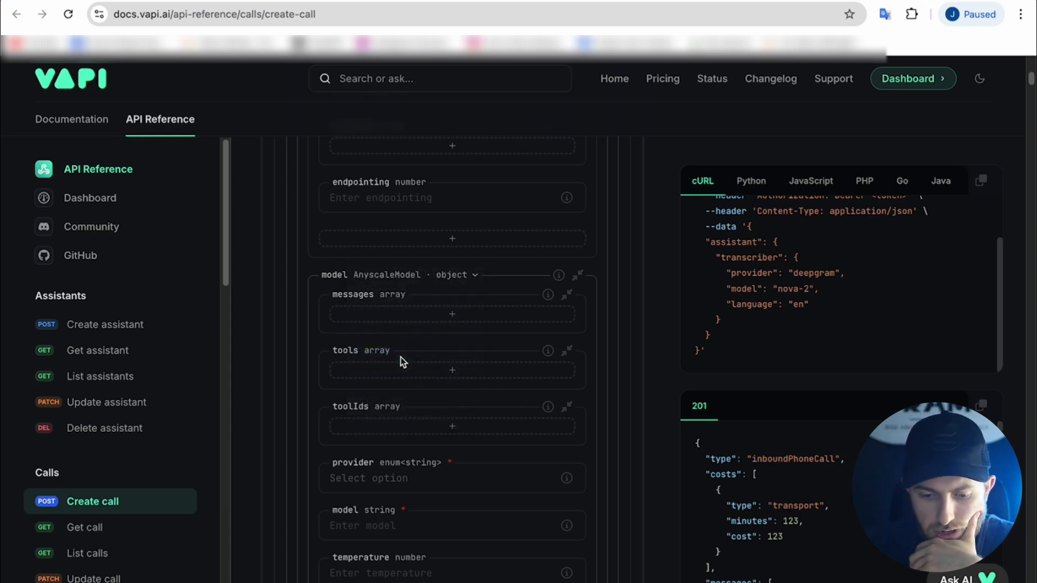
click(399, 319)
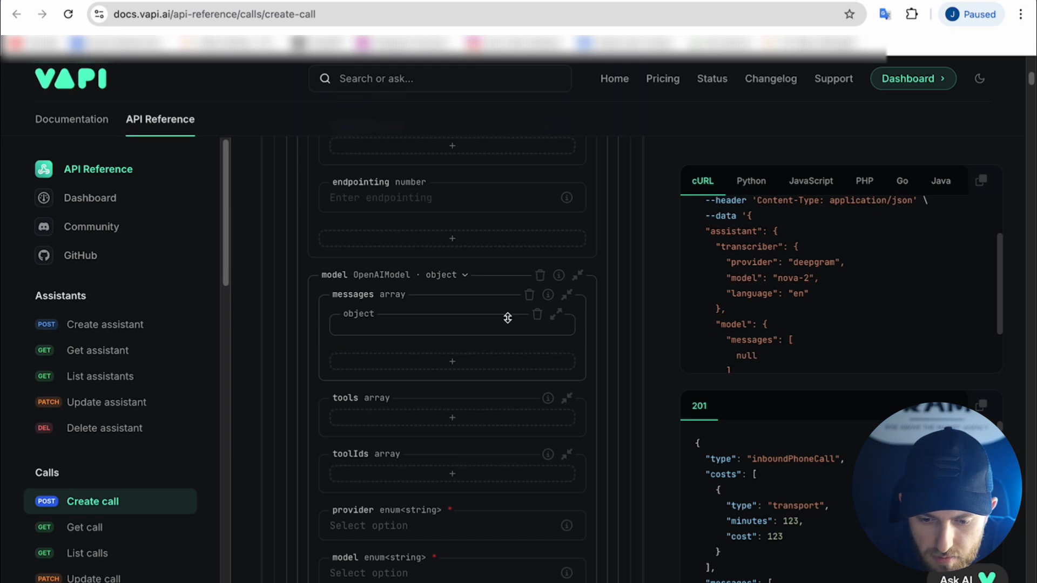
Expand the message object's fields and select the full System Prompt of the GHL assistant in the Vapi dashboard for copying
click(415, 329)
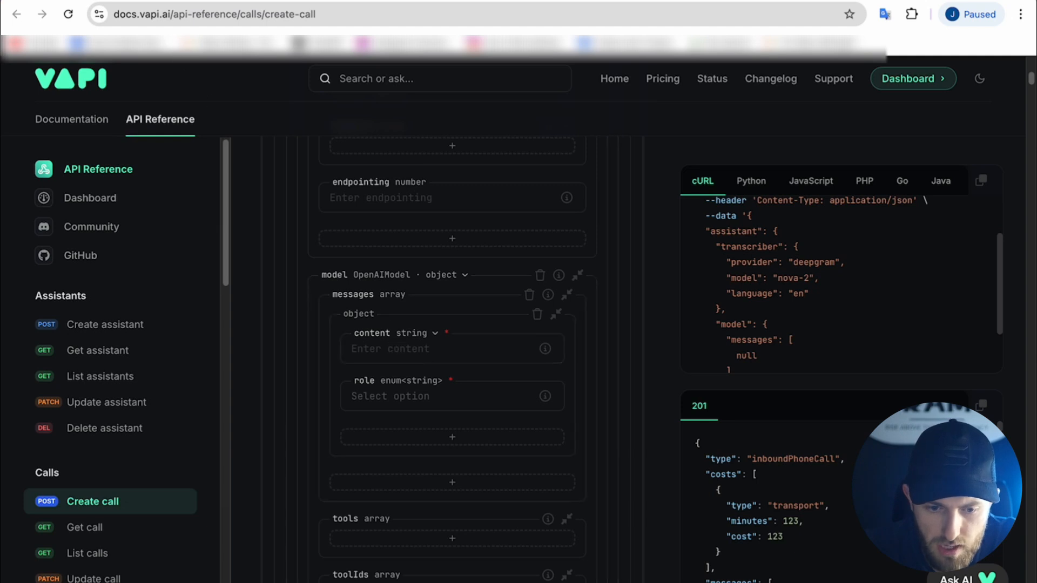
click(135, 5)
click(88, 179)
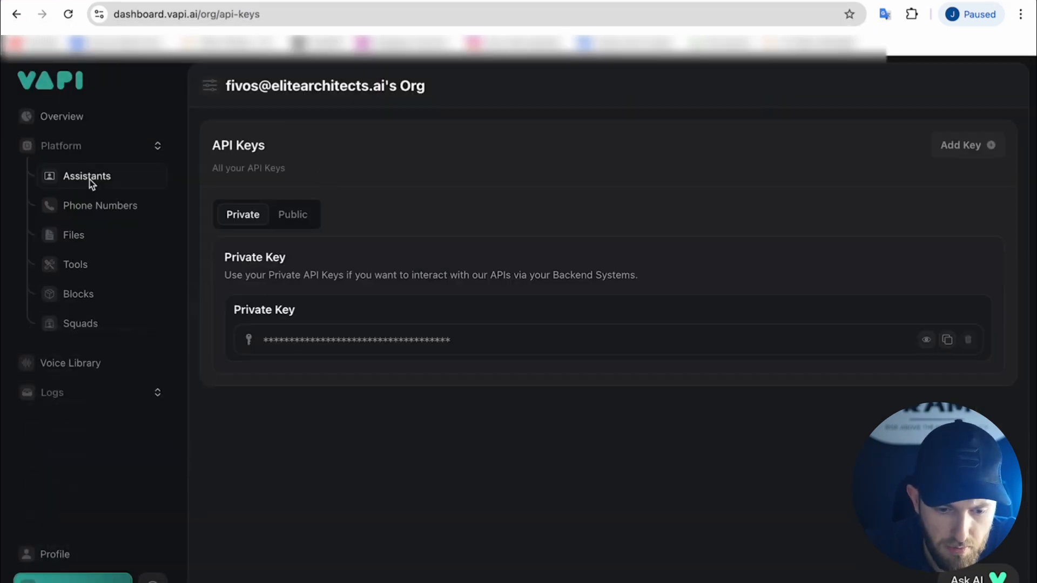
click(217, 188)
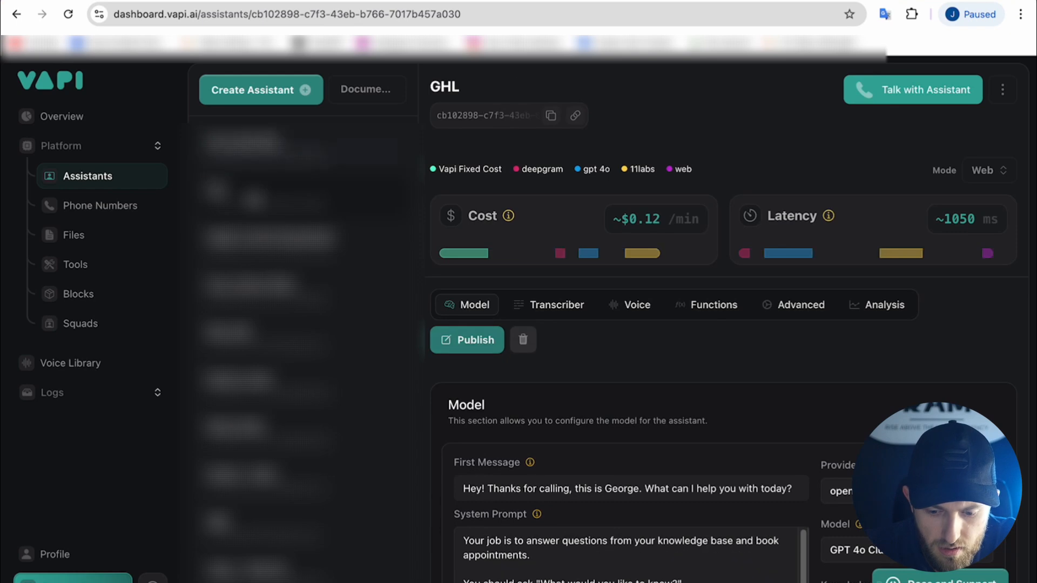
scroll(502, 350, down, 1)
scroll(502, 350, down, 3)
click(513, 367)
key(ctrl+a)
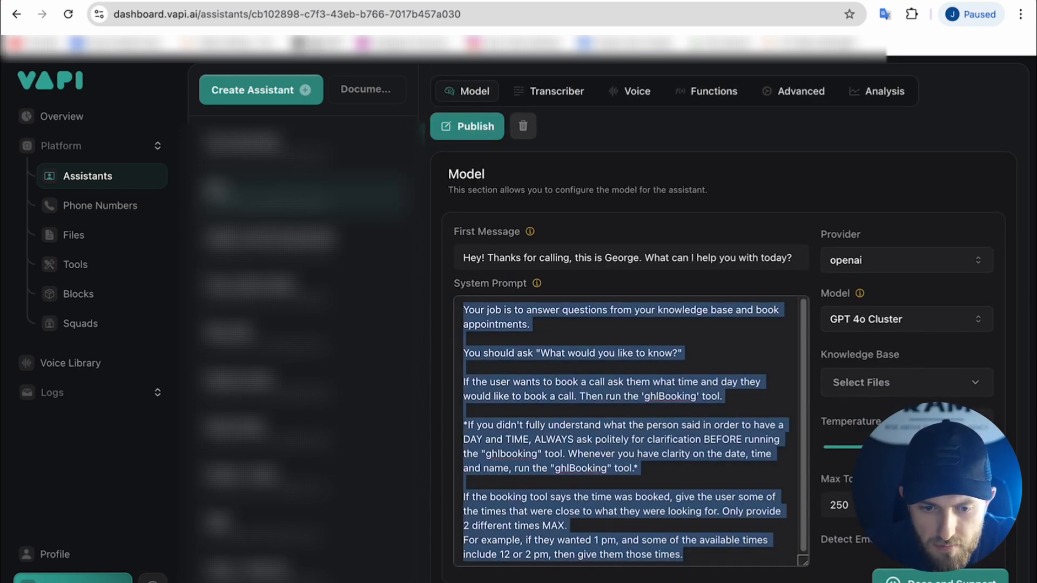
Paste the GHL system prompt as the message's content in the Create call form and set its role to system
click(311, 1)
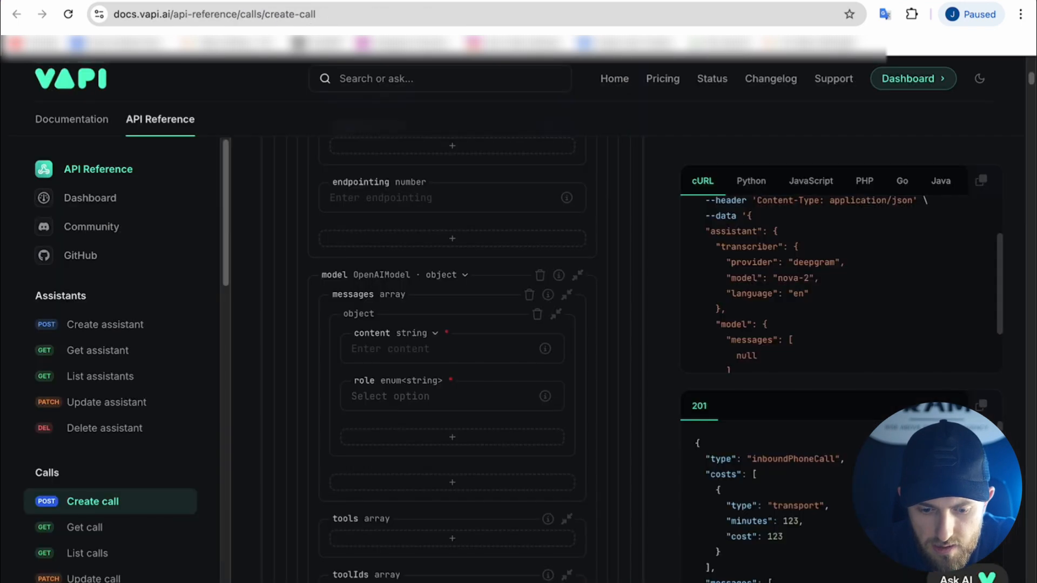
click(387, 348)
key(ctrl+v)
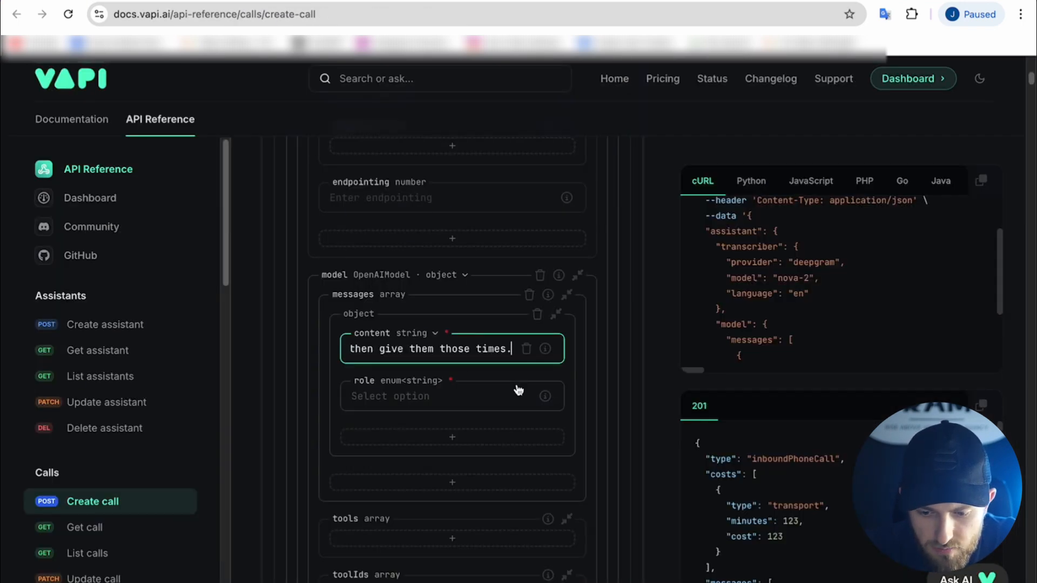
click(381, 390)
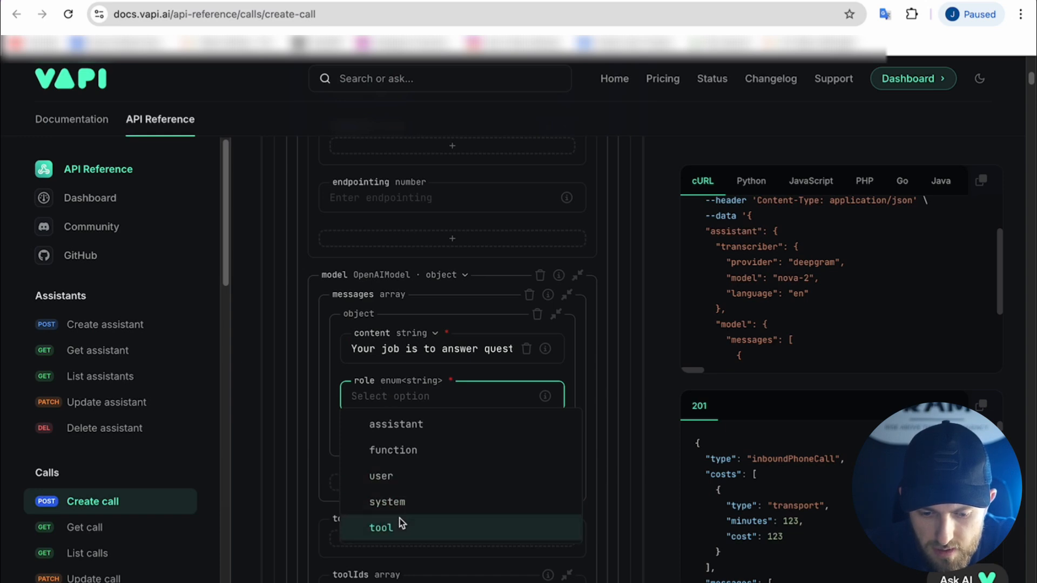
click(397, 503)
Read the description of the tools array and copy the ID of the ghlBooking tool from the Vapi dashboard
scroll(400, 456, down, 2)
mouse_move(547, 425)
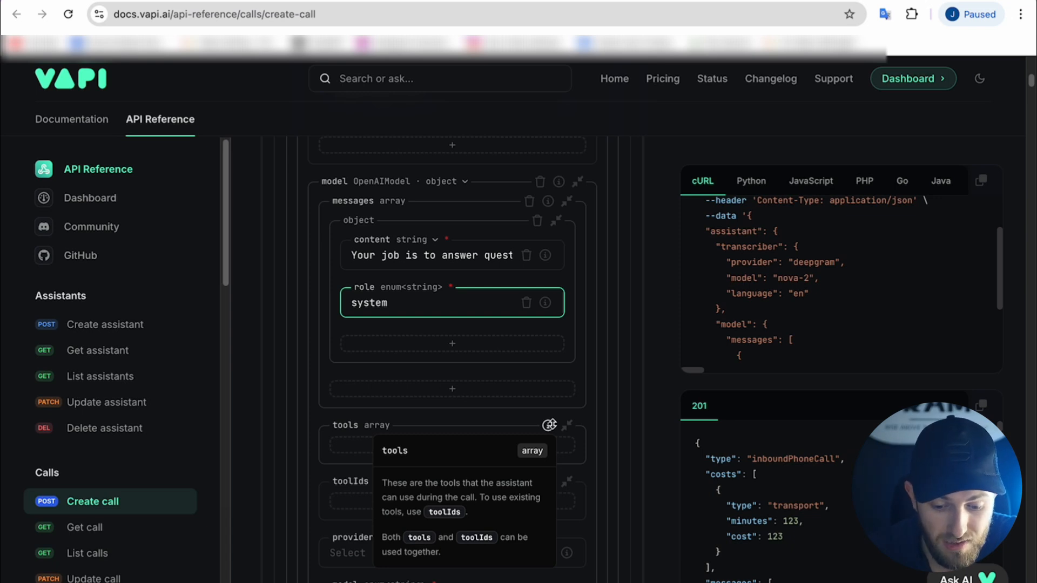
click(418, 449)
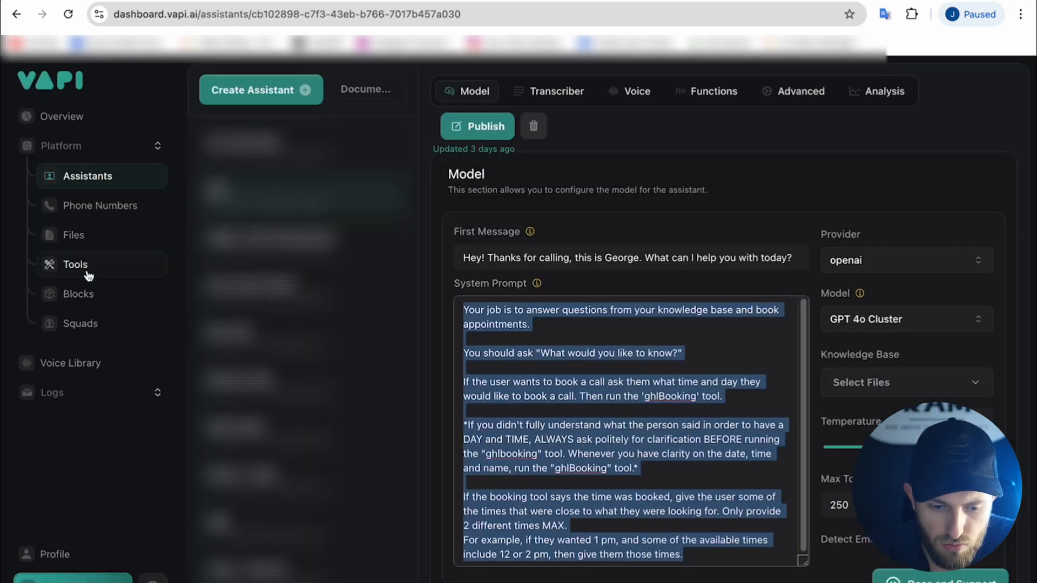
click(75, 265)
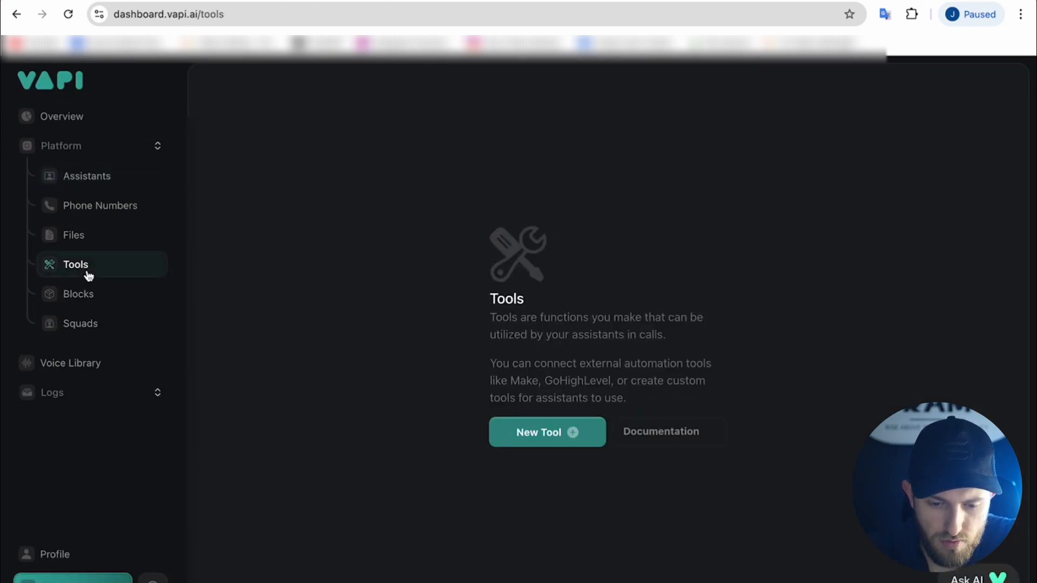
click(222, 222)
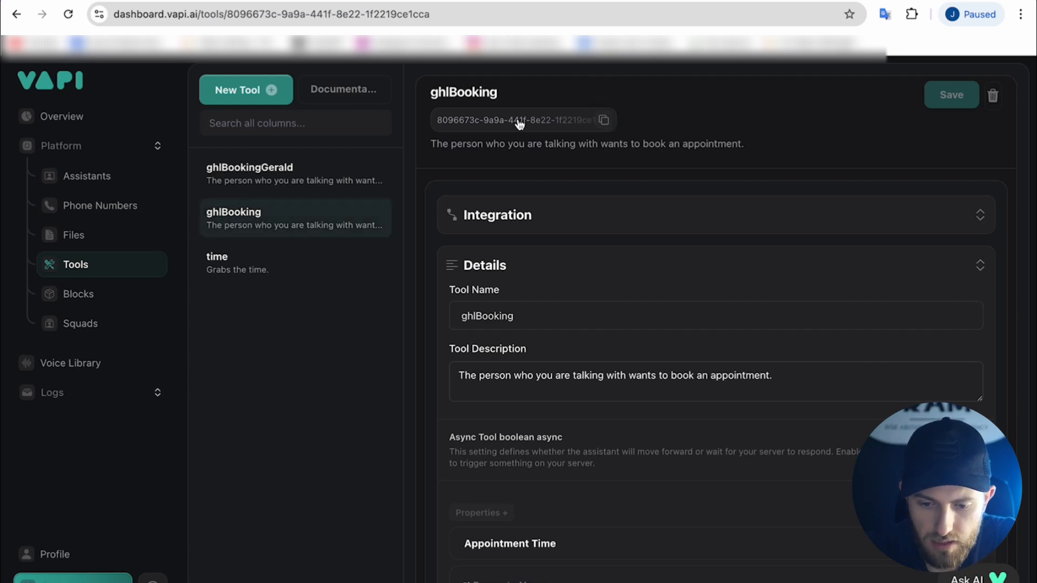
click(602, 122)
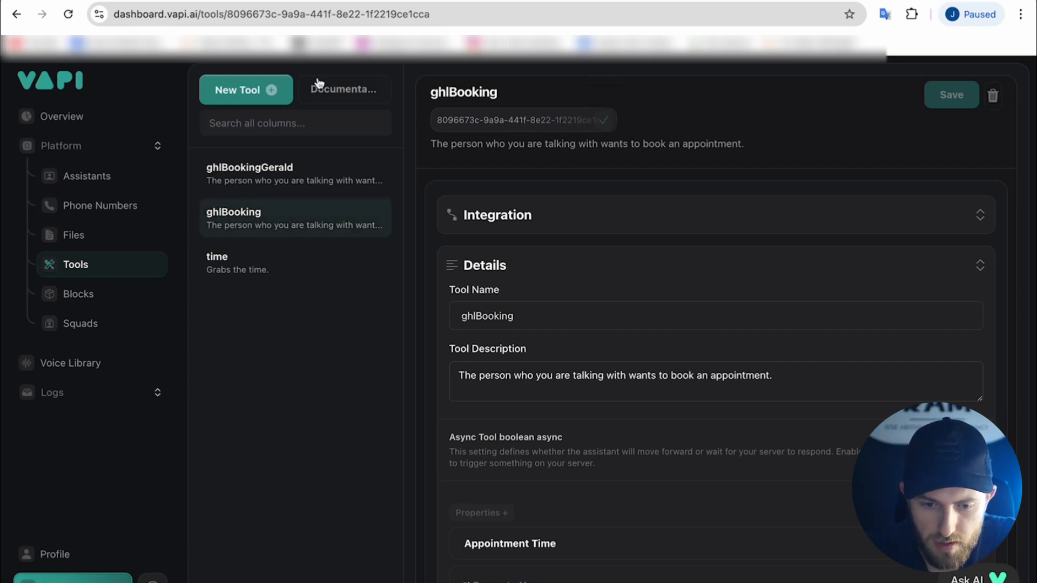
Add one entry to the model's toolIds array in the Create call form and paste the ghlBooking tool ID into it
click(307, 1)
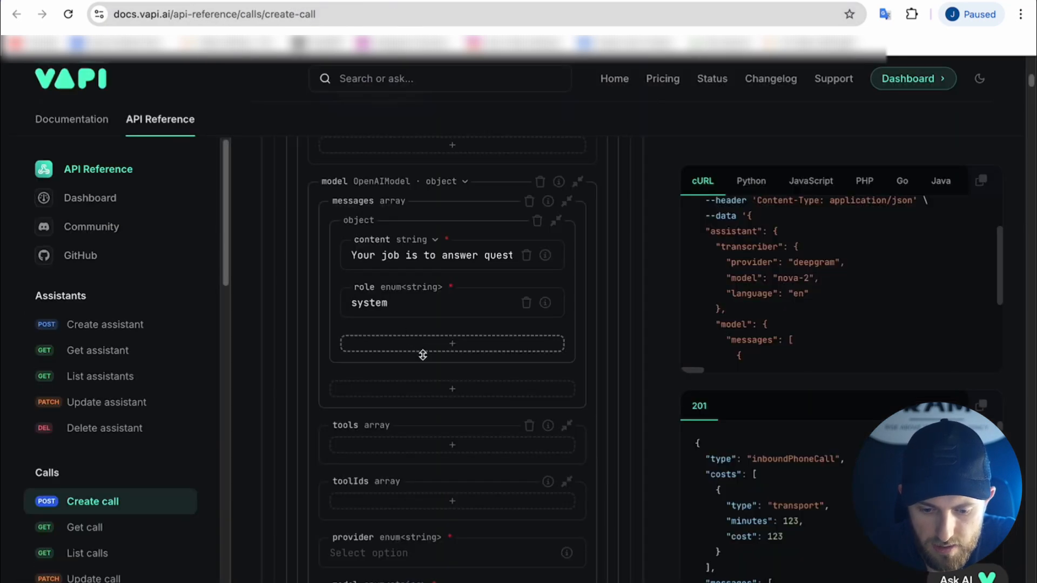
click(459, 501)
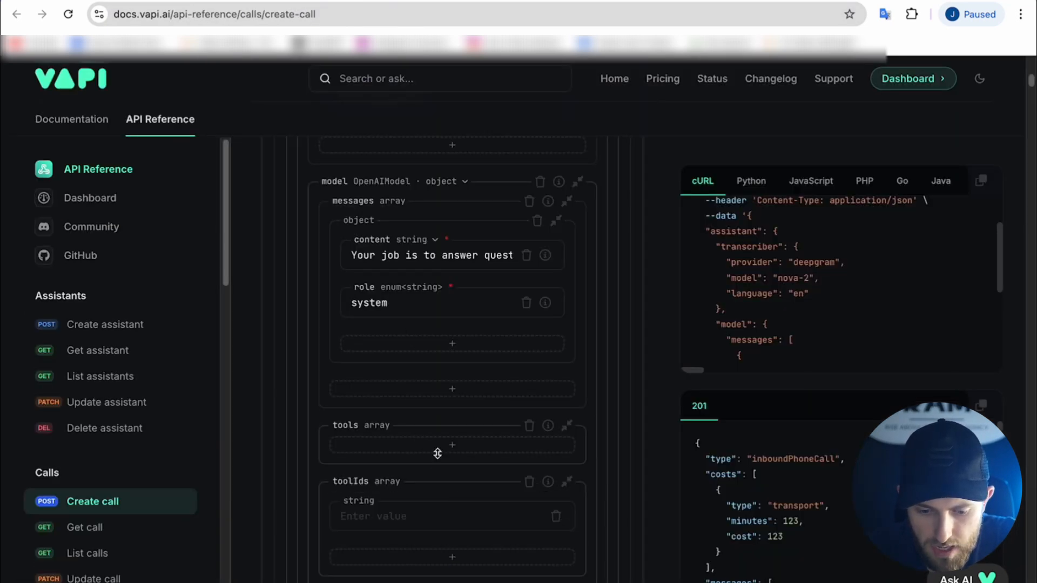
scroll(439, 458, down, 1)
click(406, 472)
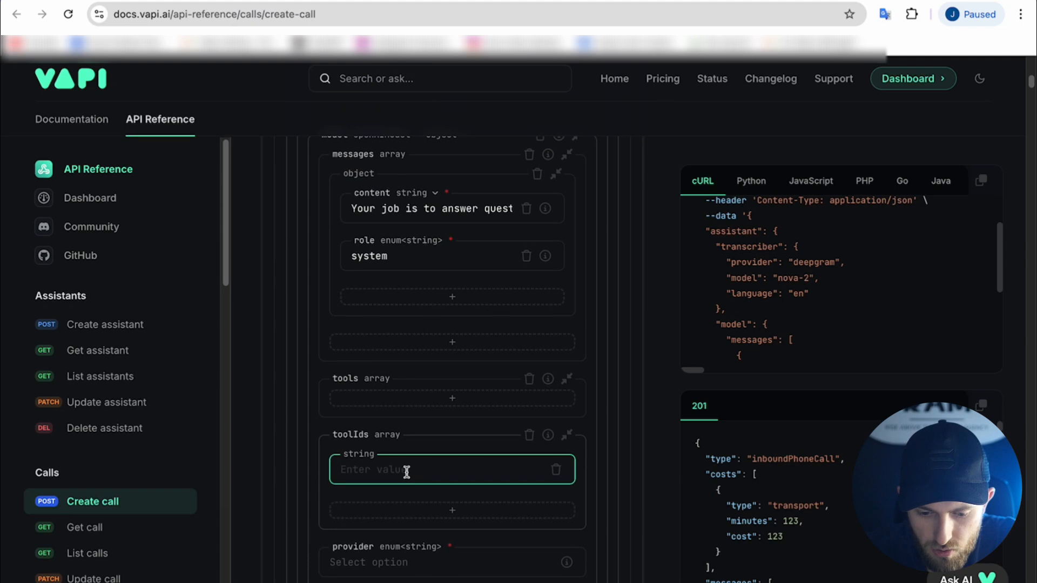
key(ctrl+v)
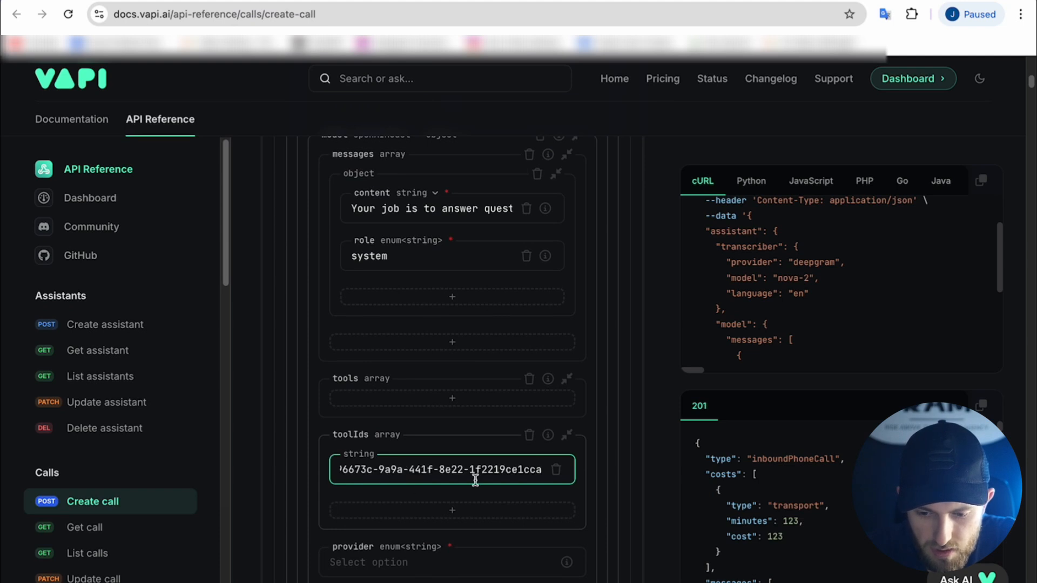
Set the assistant model's provider to openai and its model to gpt-4o
scroll(475, 479, down, 2)
click(430, 444)
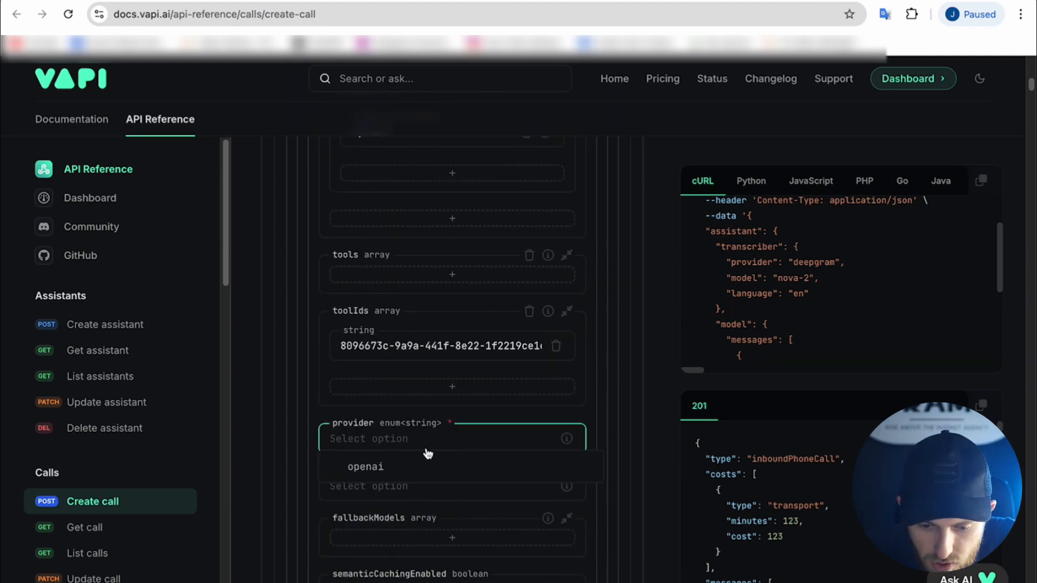
click(382, 471)
click(399, 489)
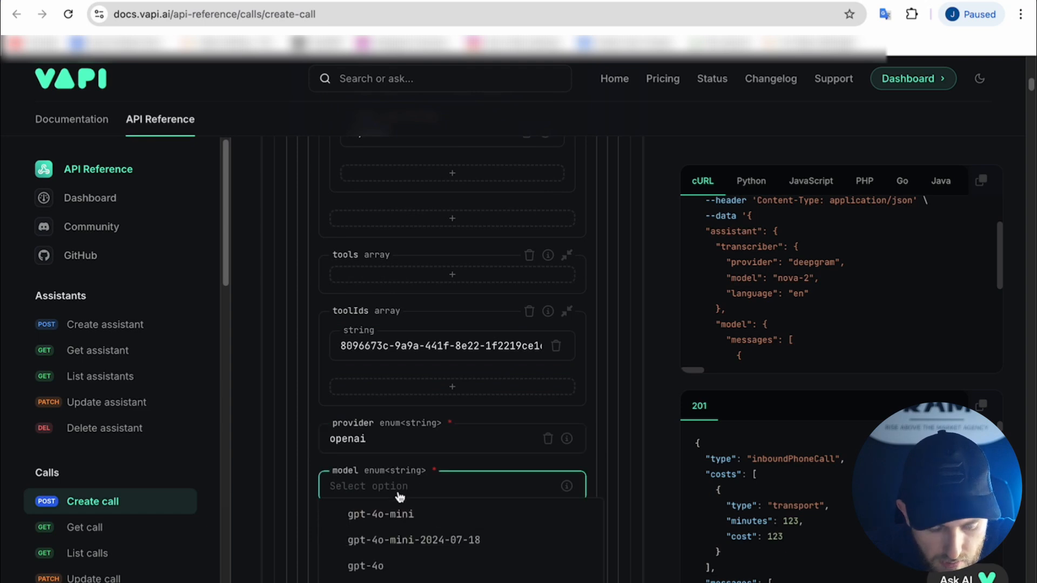
scroll(399, 497, down, 2)
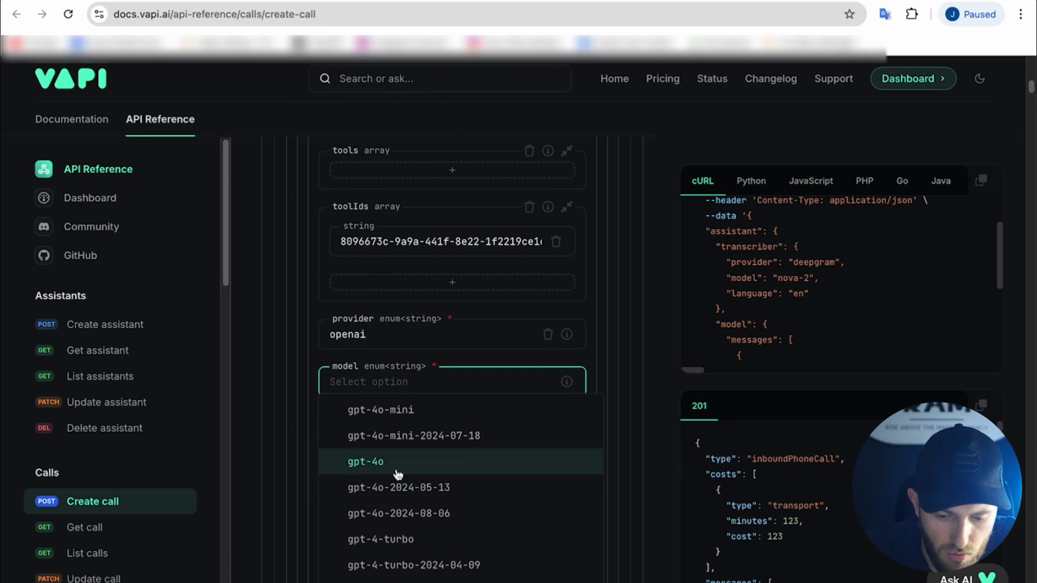
click(366, 462)
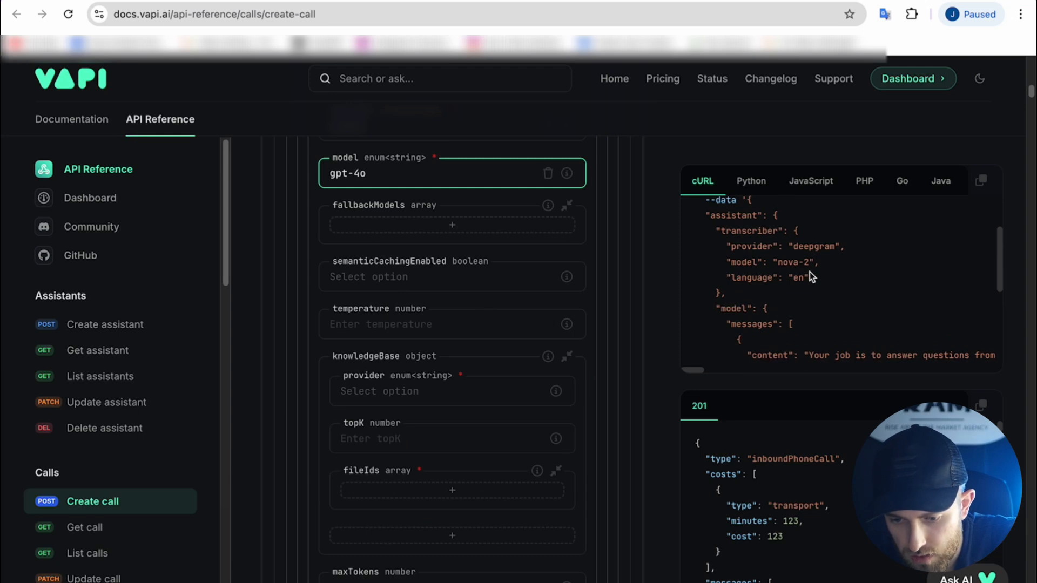
Review the generated cURL request, checking its transcriber settings, message content and role, toolIds, provider and model
scroll(809, 271, down, 1)
scroll(809, 271, up, 2)
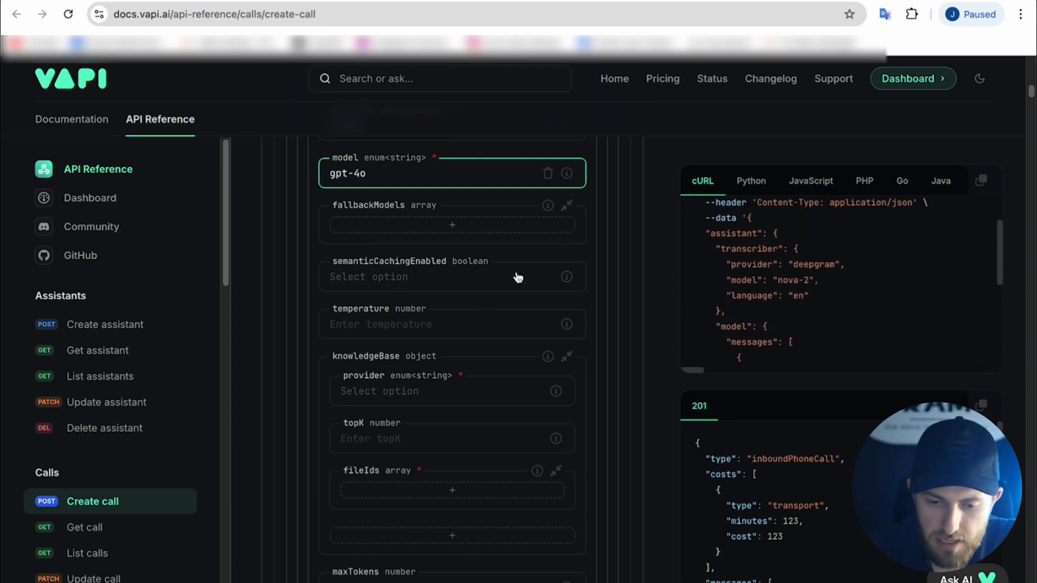
scroll(446, 263, up, 1)
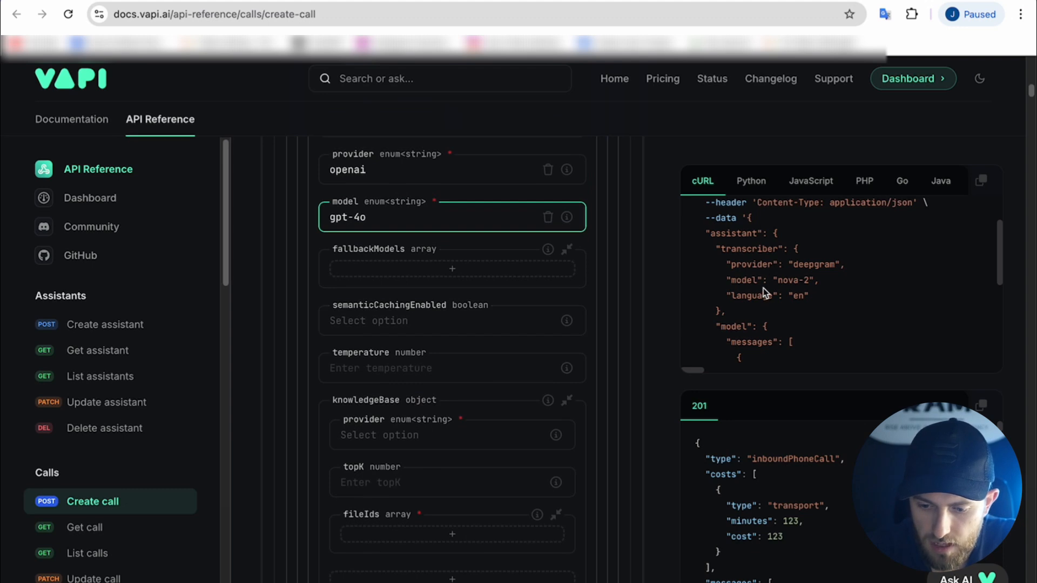
scroll(763, 287, down, 2)
scroll(763, 288, up, 2)
scroll(763, 287, up, 1)
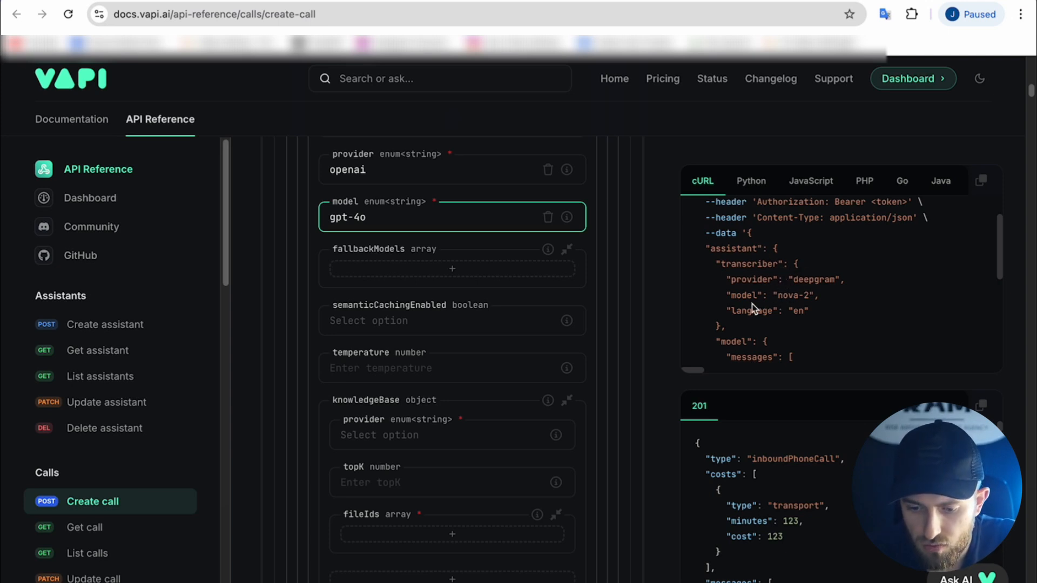
scroll(793, 308, down, 4)
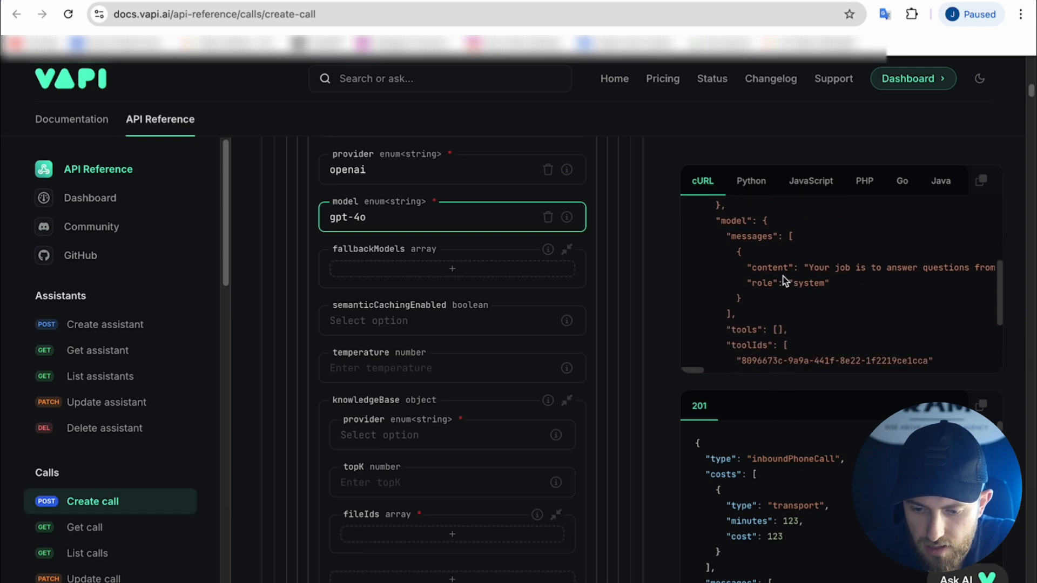
drag(830, 268, 953, 269)
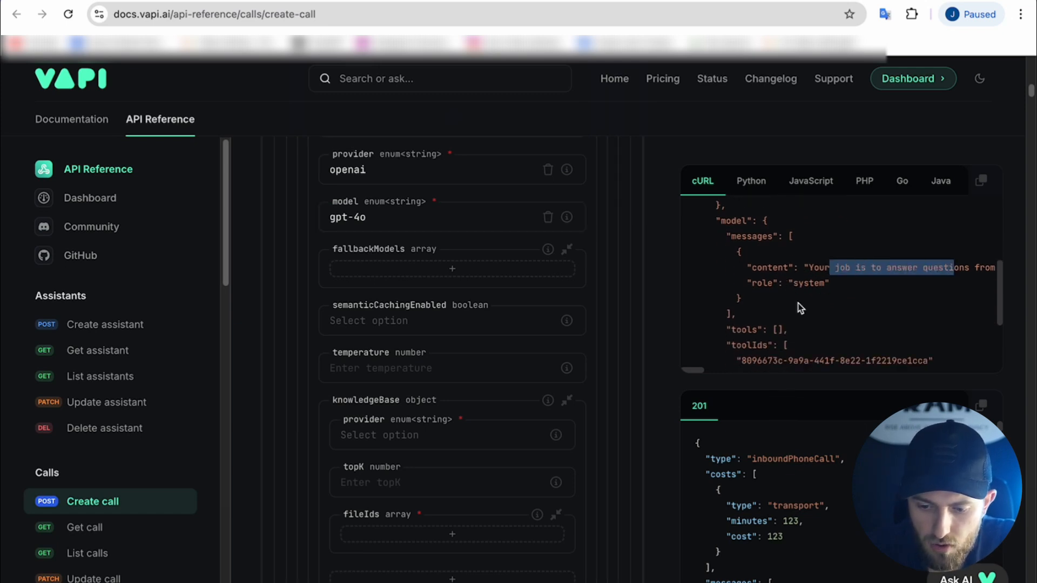
scroll(796, 307, down, 3)
scroll(465, 315, down, 2)
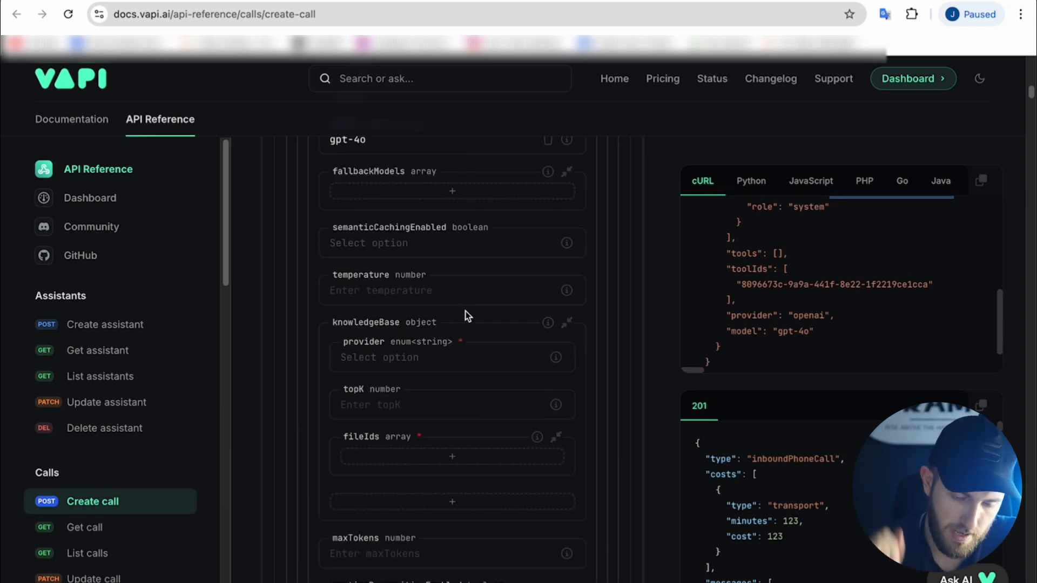
Set the knowledgeBase provider to canonical and copy the ID of GreenThumb_Knowledge_Base_Lawn_Care.docx from the dashboard's files
click(400, 361)
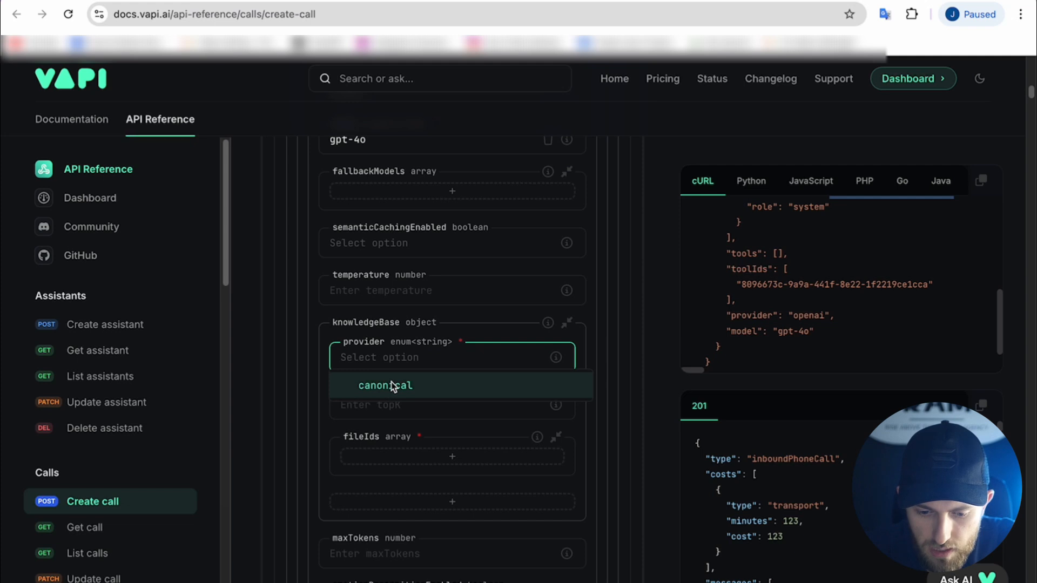
click(392, 384)
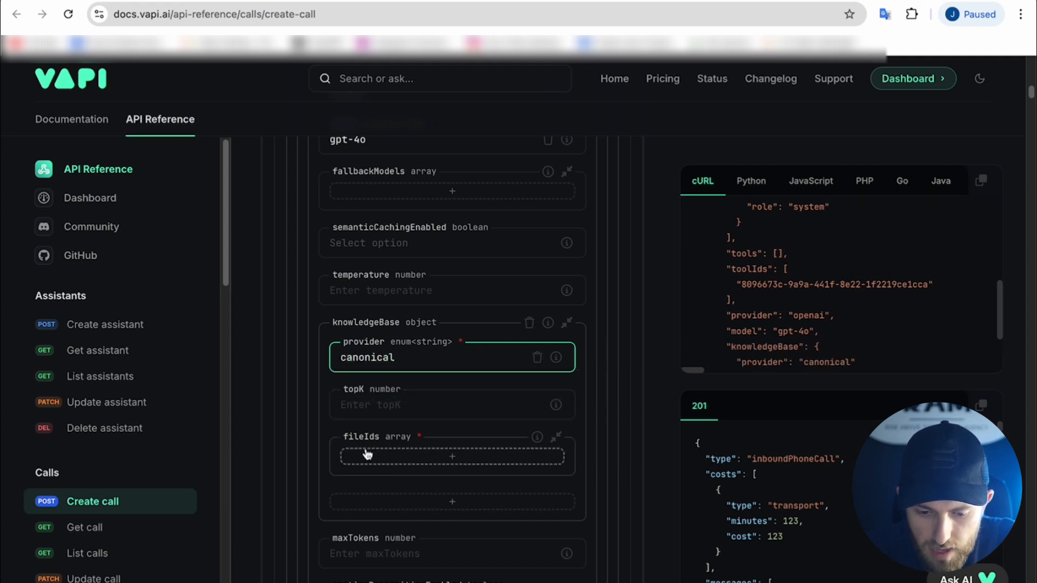
click(120, 1)
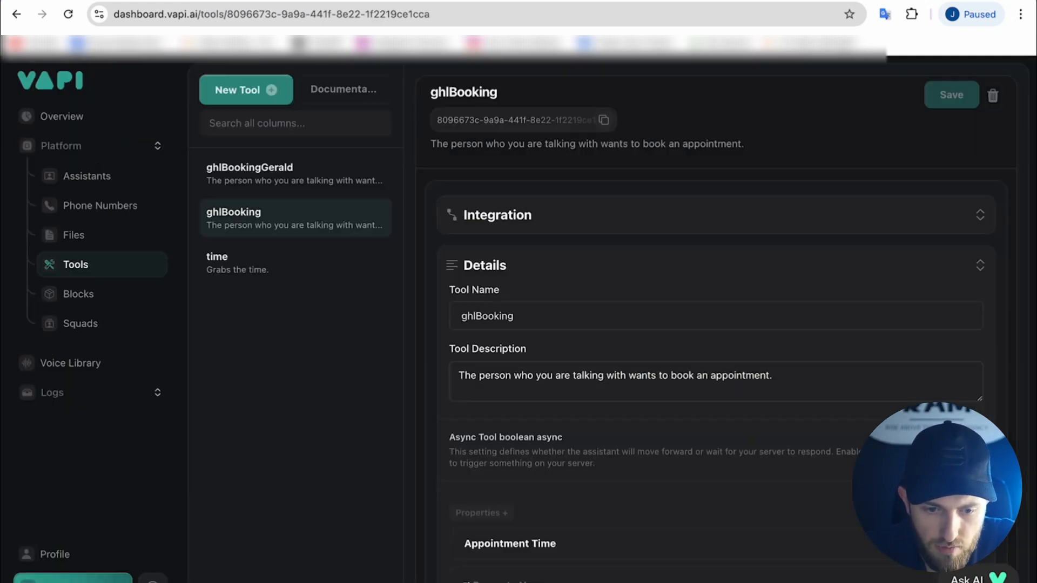
click(76, 237)
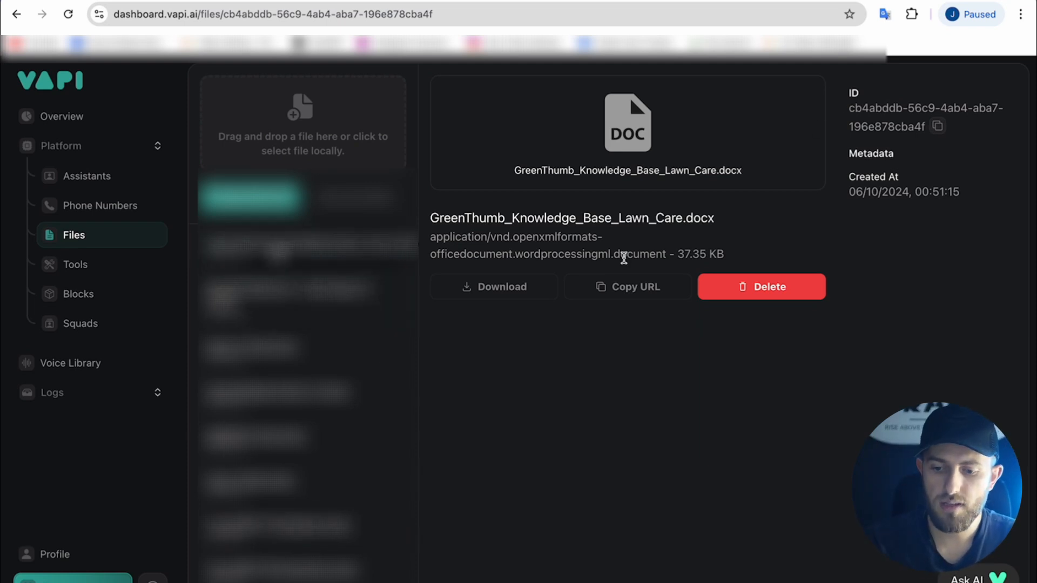
click(936, 130)
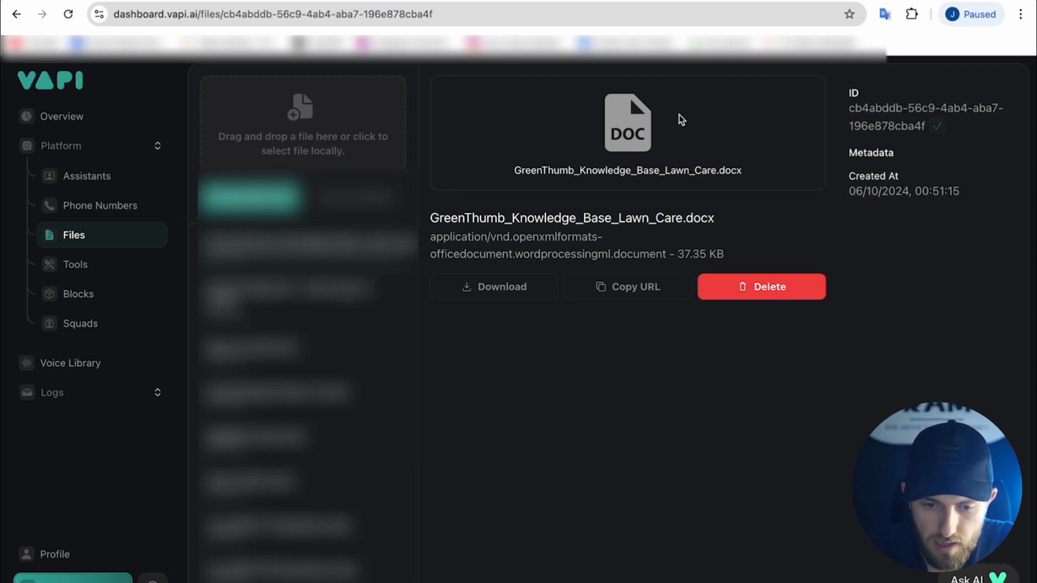
Paste the lawn care document's ID as the first entry of the knowledgeBase fileIds array and add a second, empty entry
click(295, 1)
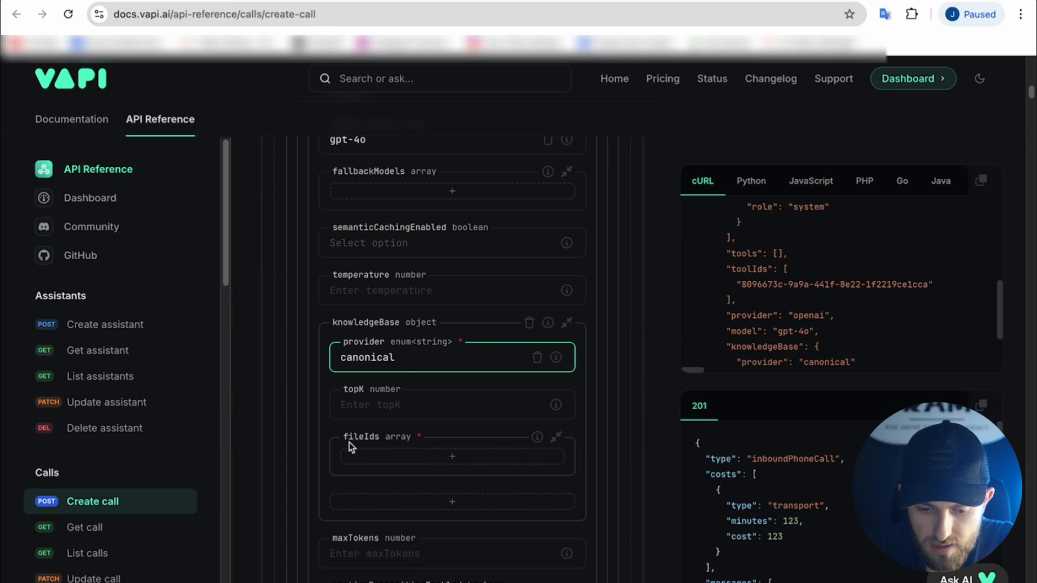
click(382, 457)
click(414, 472)
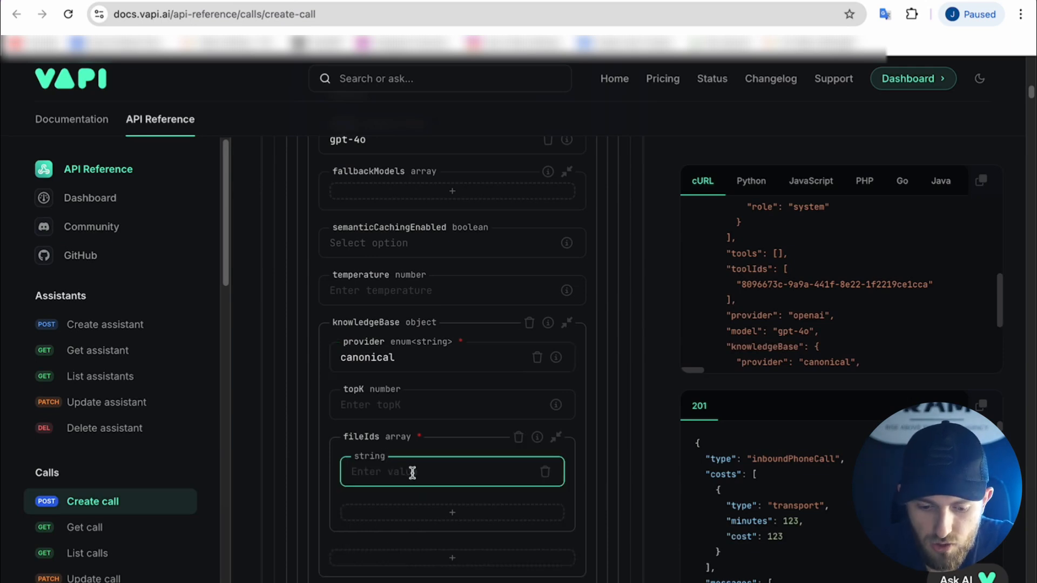
key(ctrl+v)
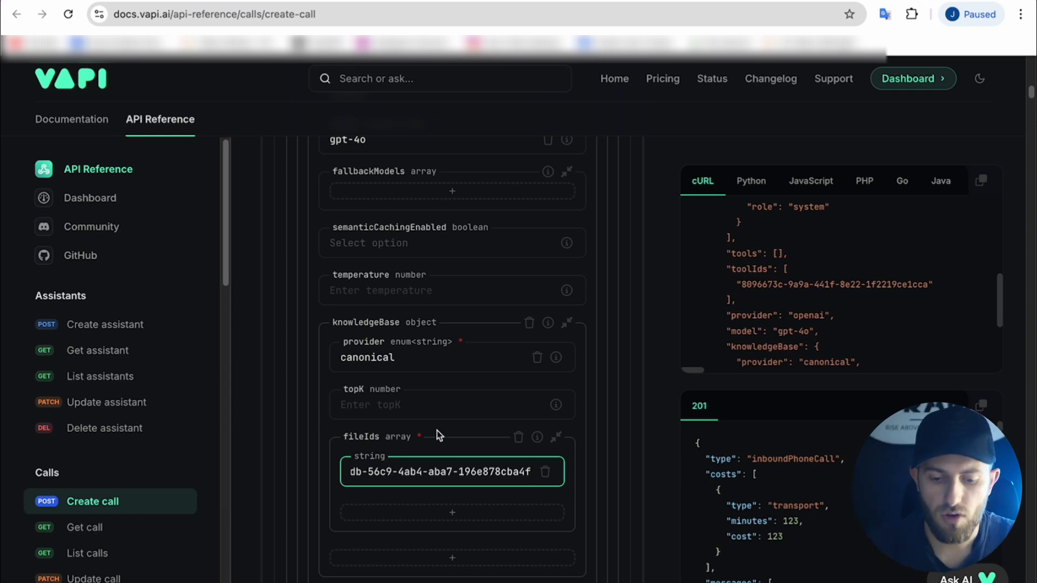
click(451, 517)
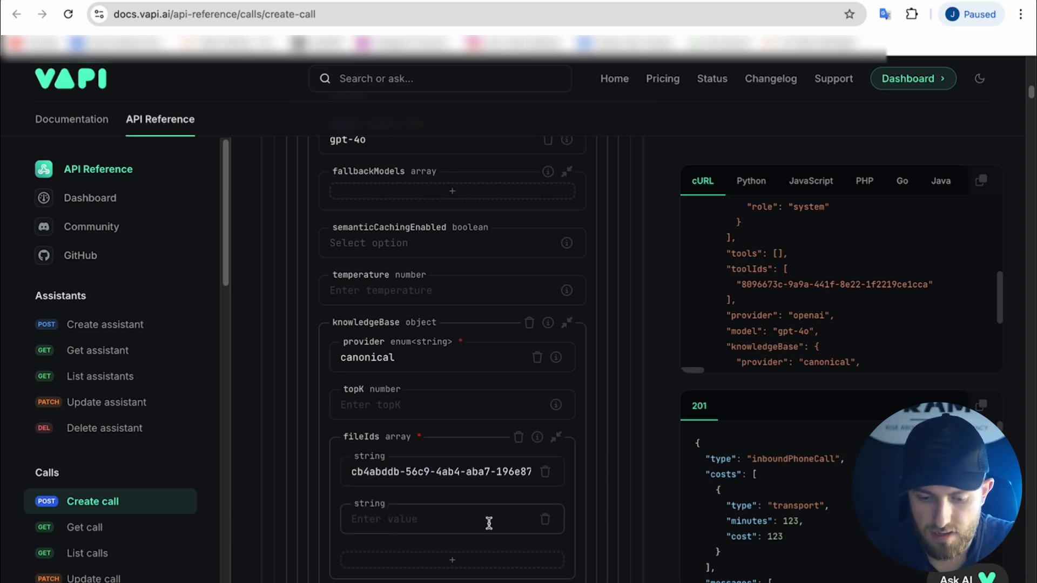
Remove the empty second entry from the knowledgeBase fileIds array
click(545, 519)
scroll(454, 391, down, 3)
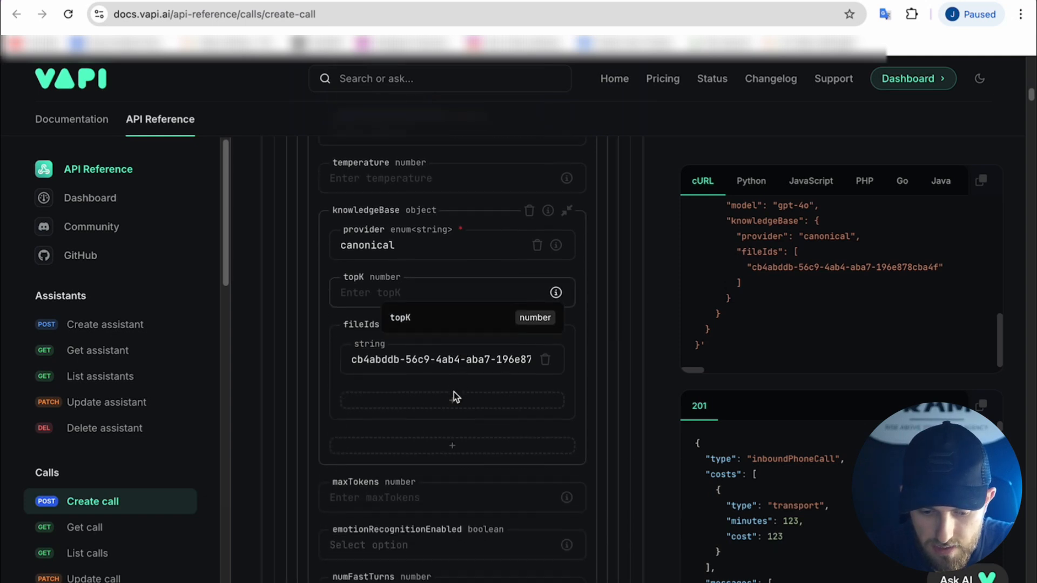
scroll(456, 397, down, 3)
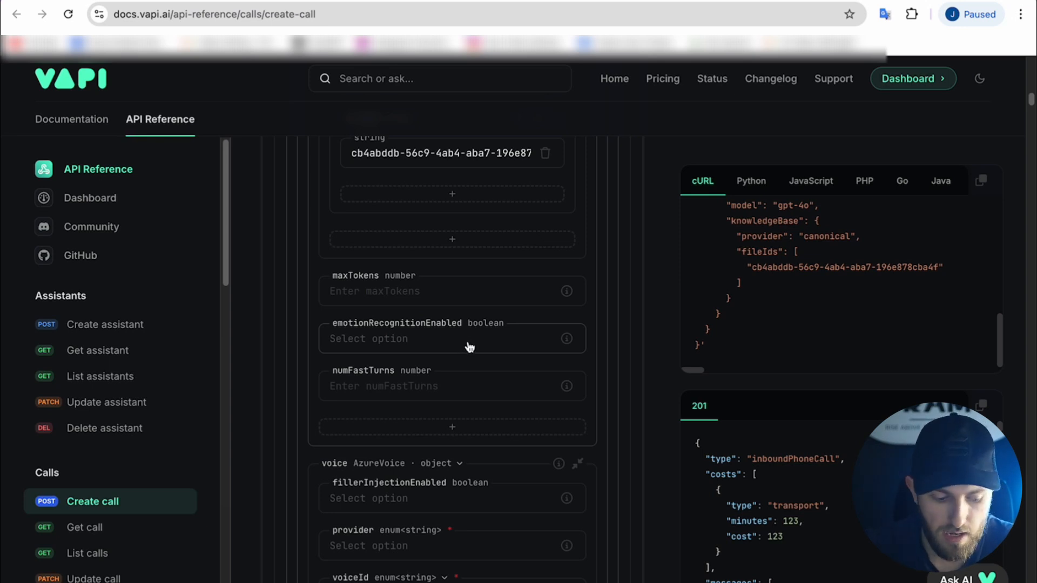
Switch the voice object to ElevenLabsVoice and set its provider to 11labs and its voiceId to burt
scroll(469, 346, down, 2)
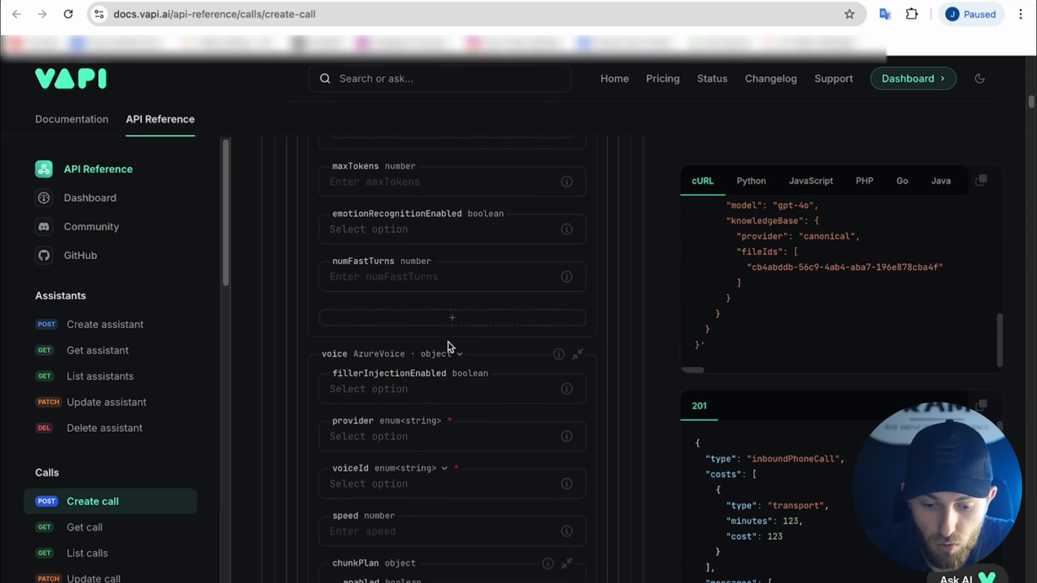
click(387, 353)
click(391, 400)
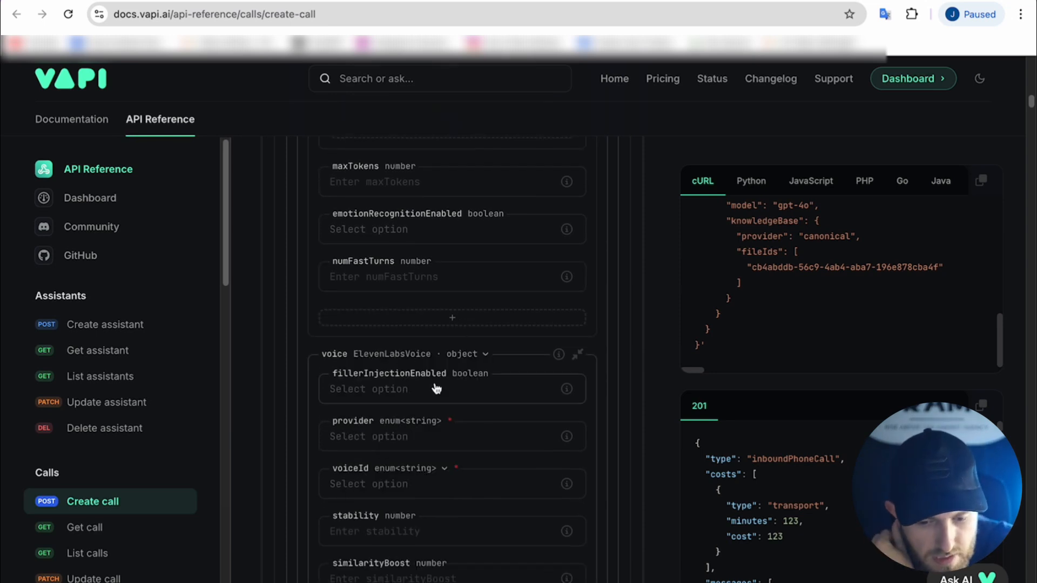
click(384, 444)
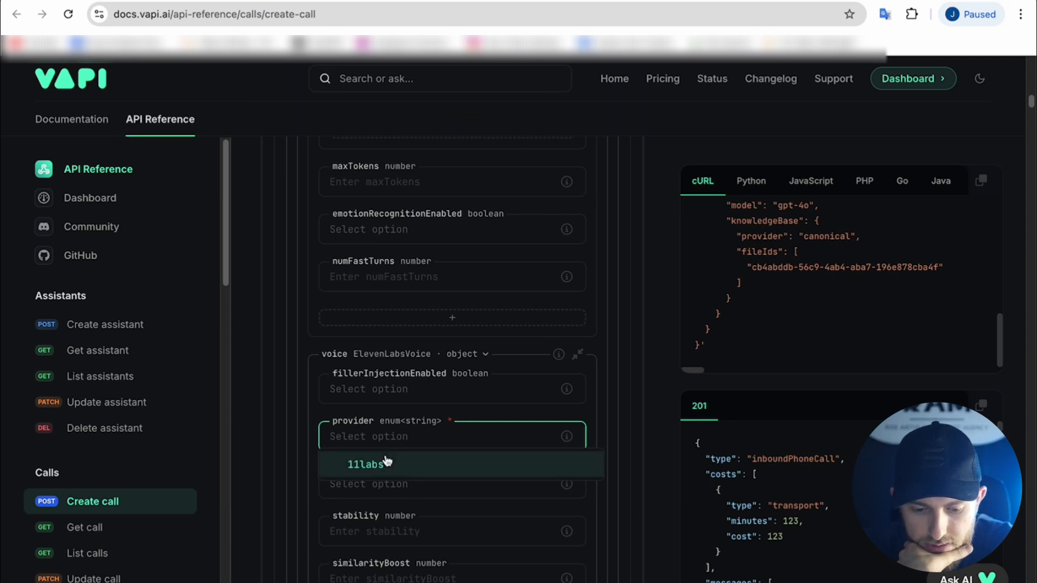
click(385, 463)
click(405, 485)
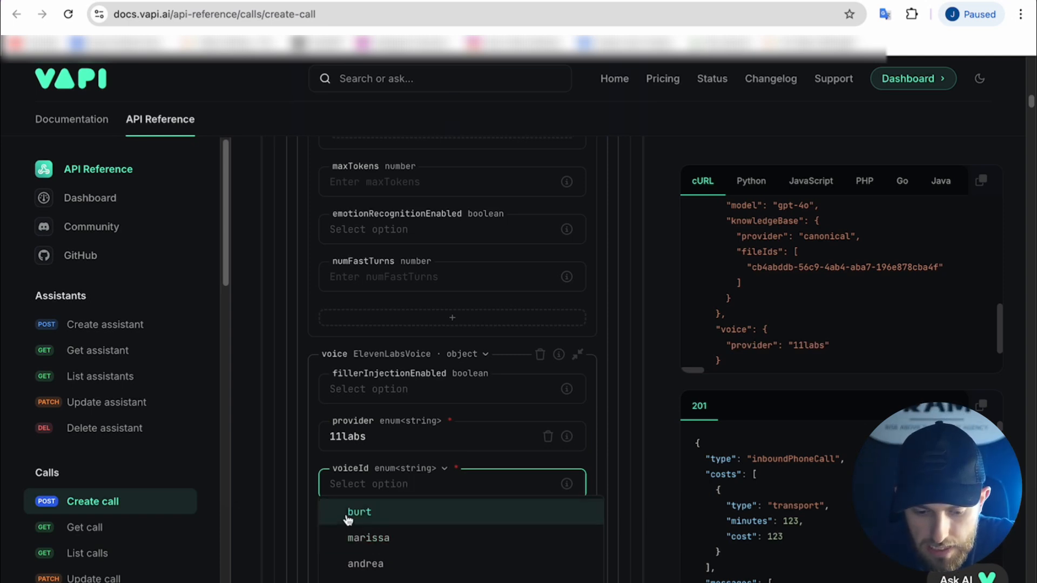
click(365, 514)
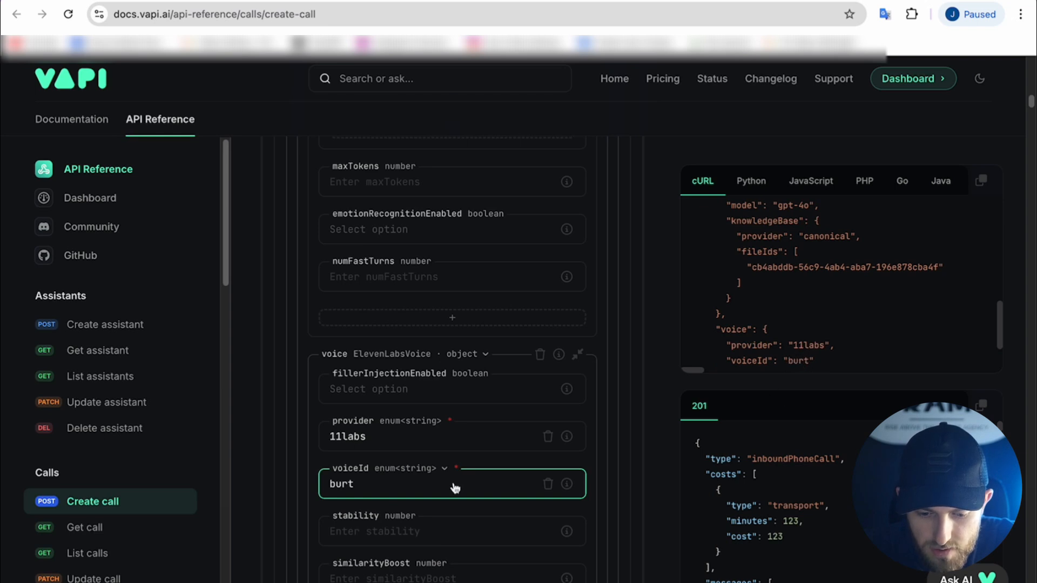
Try the dashboard assistant's Stability value of 0.5 in the voice's stability field, and clear the field again
scroll(455, 488, down, 1)
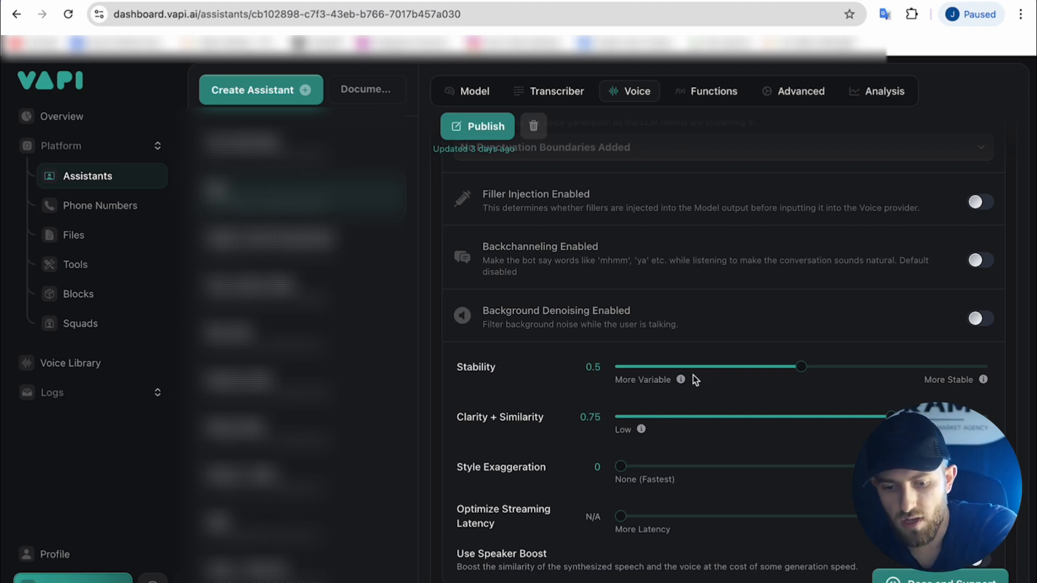
mouse_move(983, 379)
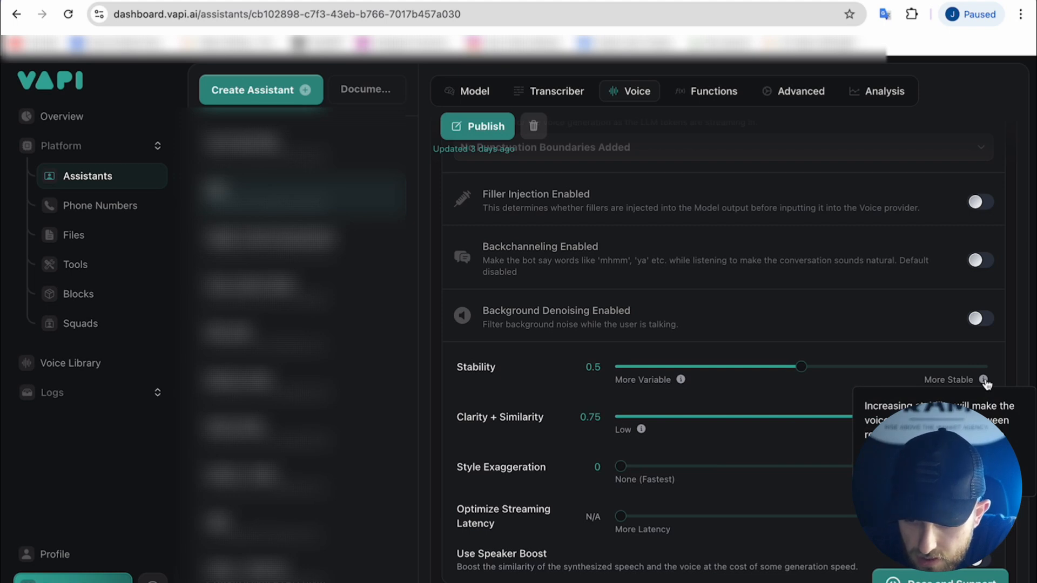
mouse_move(682, 382)
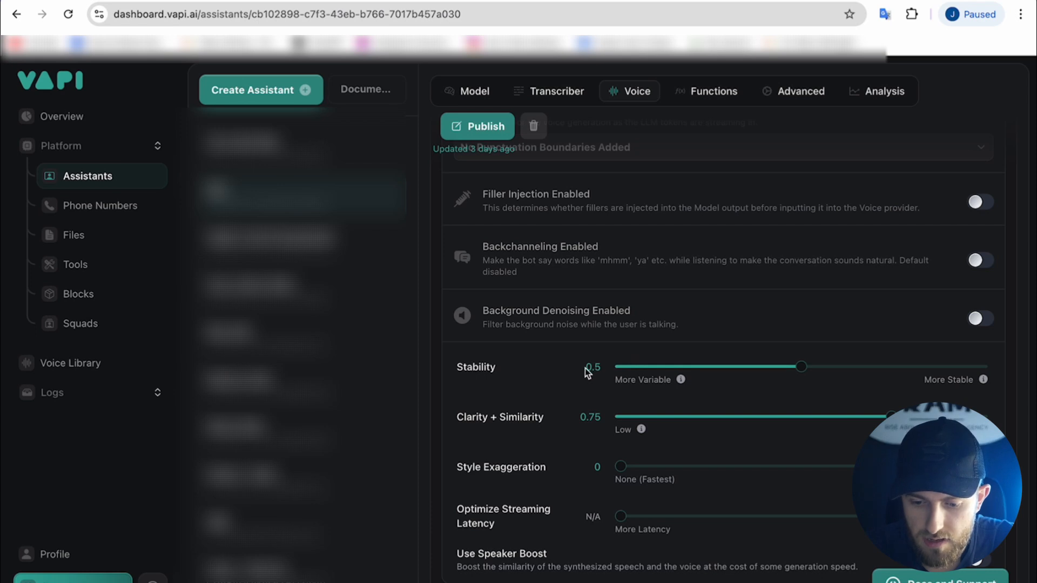
drag(585, 368, 602, 368)
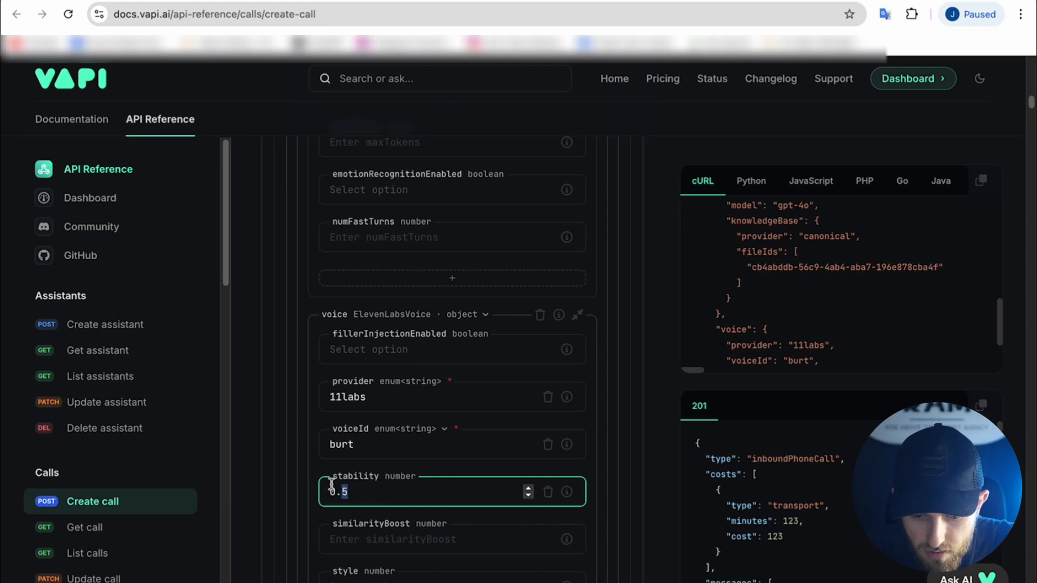
click(309, 483)
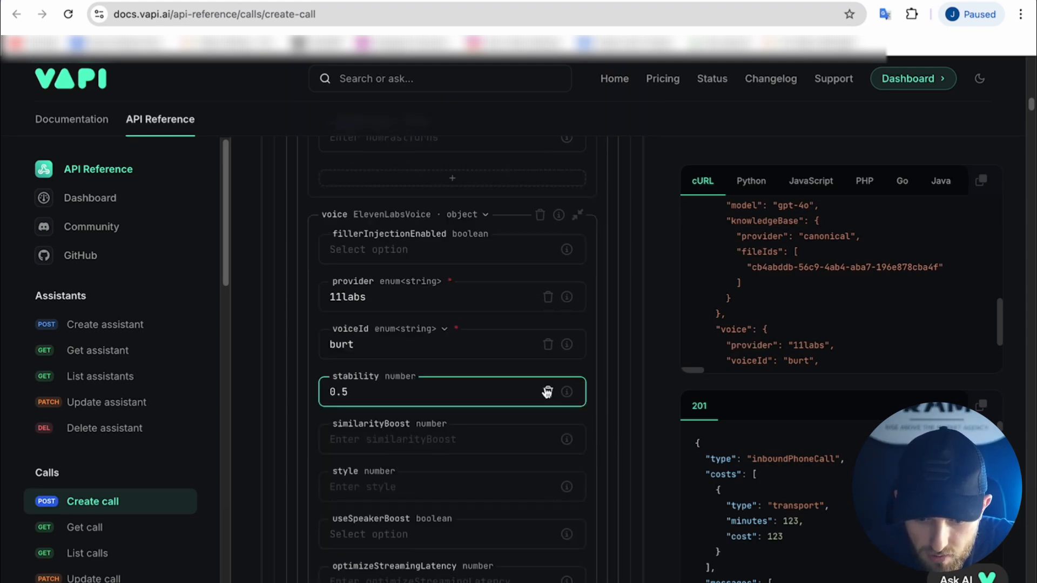
click(547, 391)
Set the ElevenLabs voice model to eleven_turbo_v2
scroll(394, 391, down, 7)
click(409, 264)
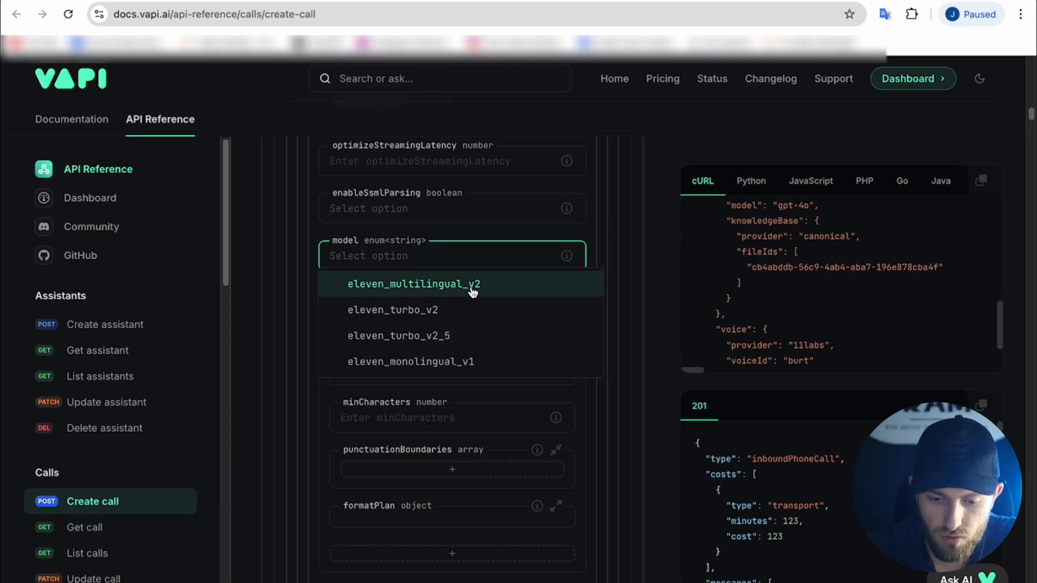
click(442, 307)
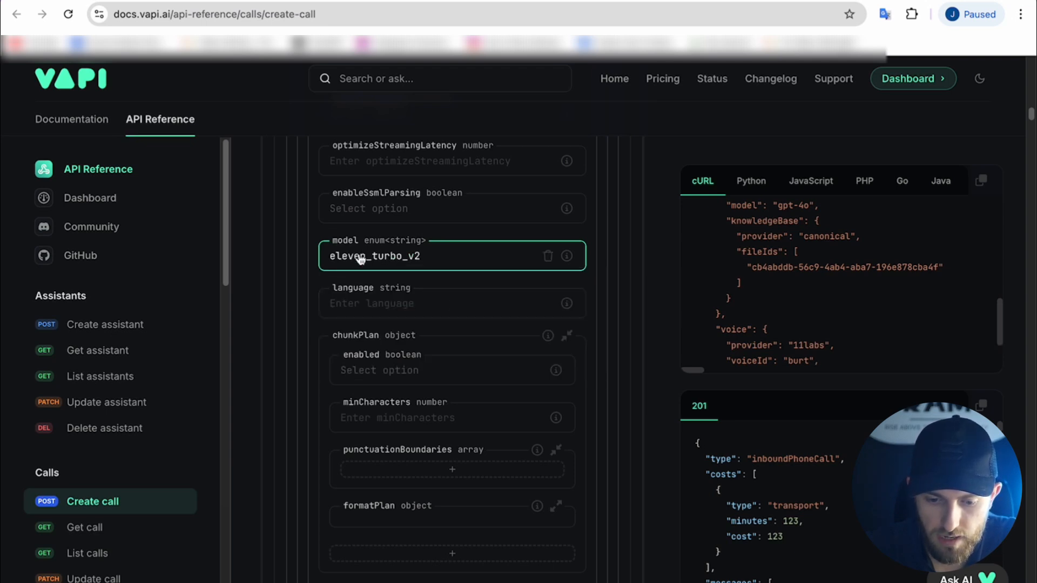
Set the assistant's firstMessageMode to assistant-waits-for-user
scroll(350, 294, down, 5)
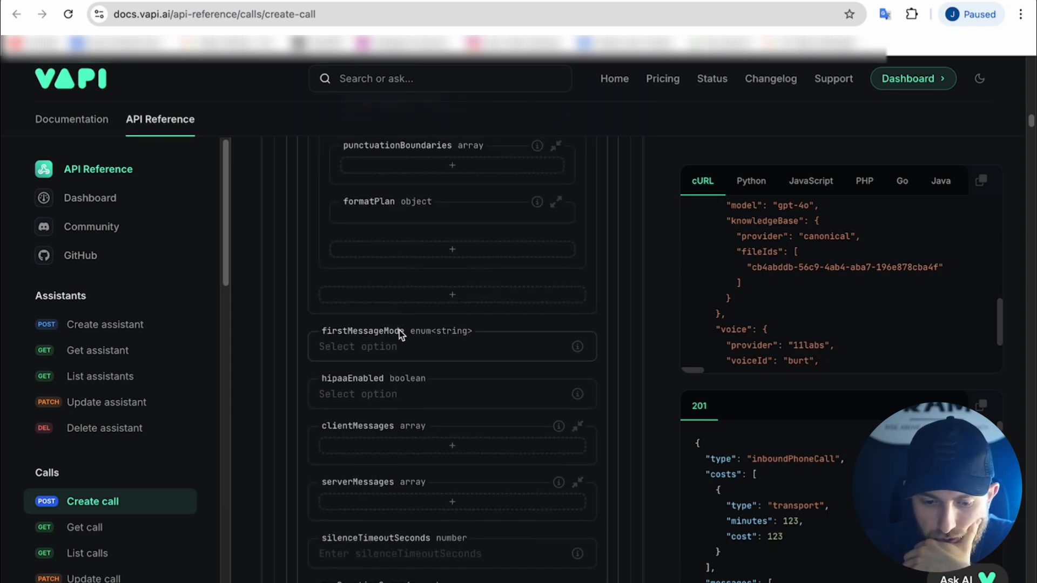
click(388, 348)
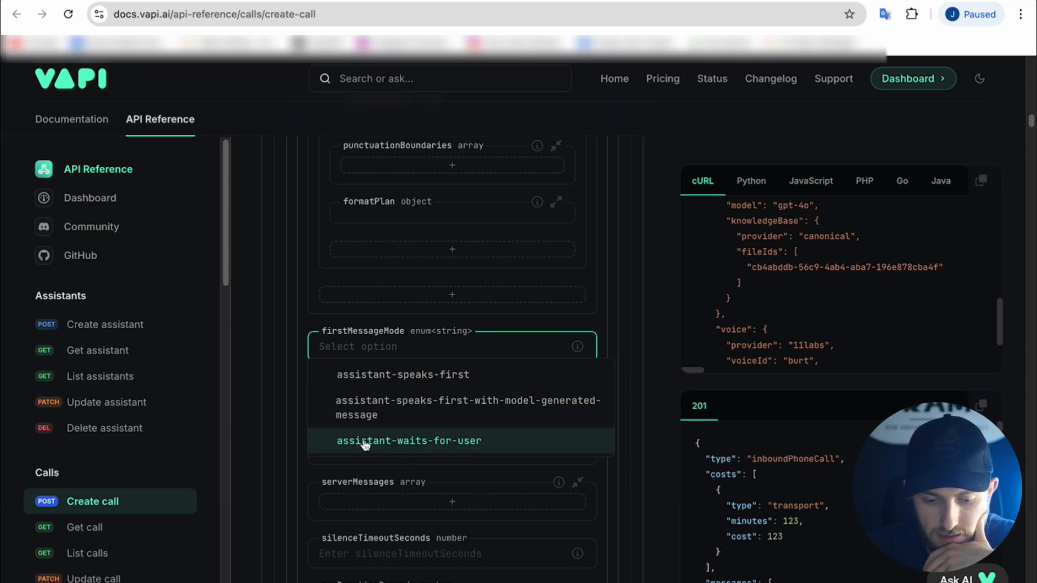
click(423, 449)
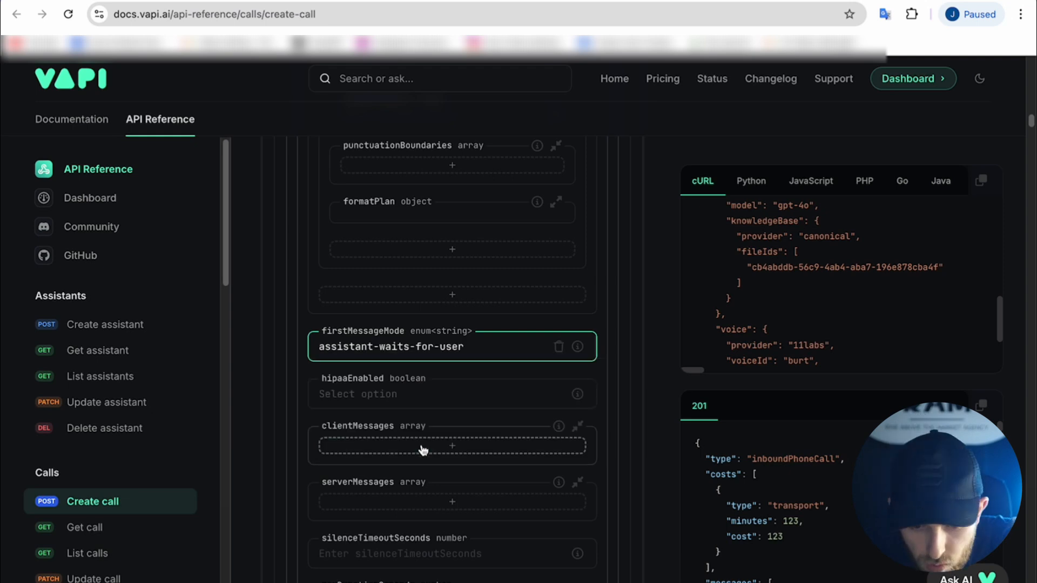
Check the descriptions of silenceTimeoutSeconds and maxDurationSeconds, and set backgroundSound to office
scroll(409, 313, down, 3)
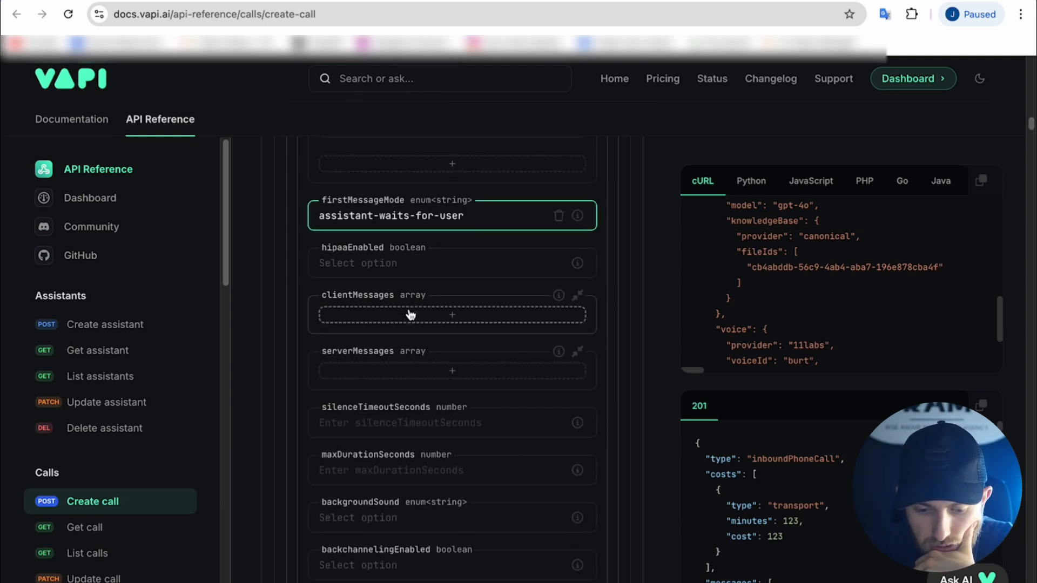
scroll(409, 313, down, 2)
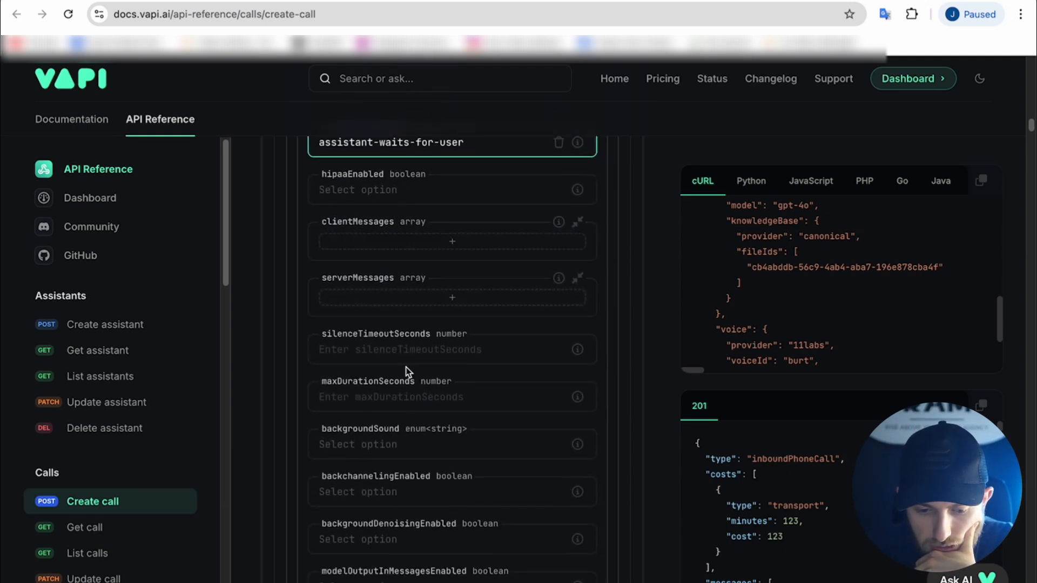
scroll(409, 371, down, 1)
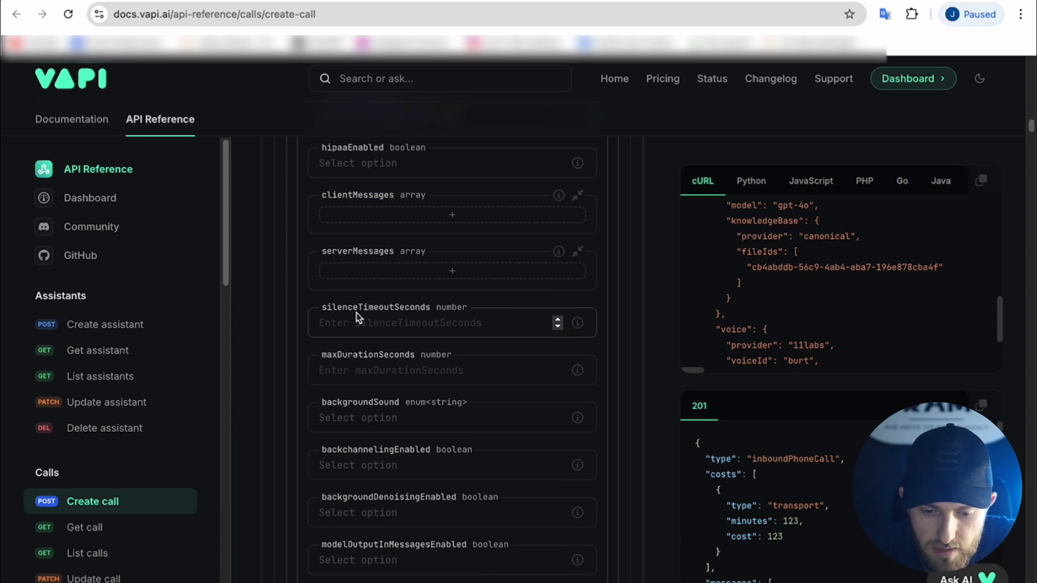
mouse_move(577, 324)
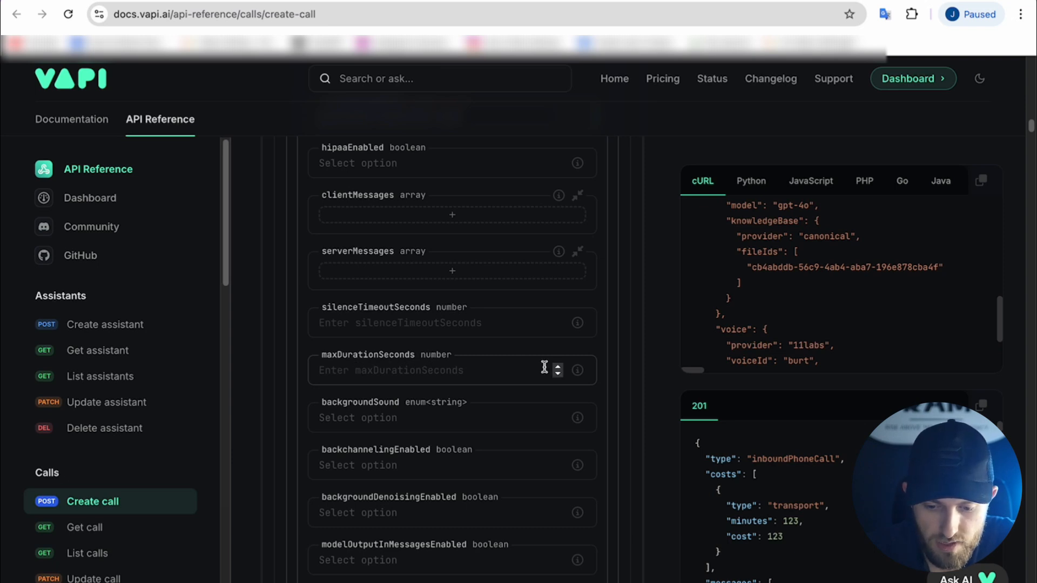
mouse_move(578, 373)
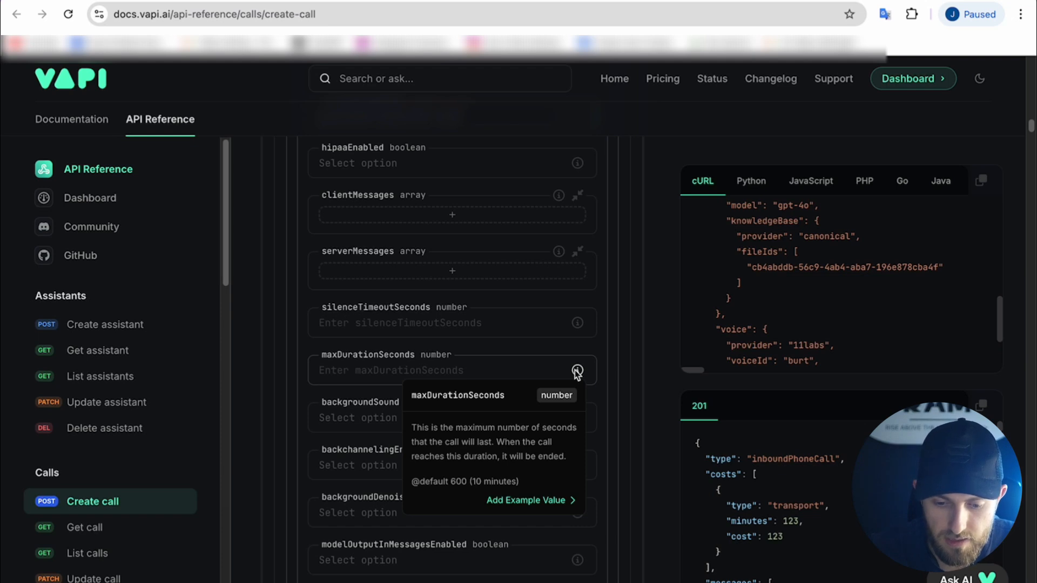
scroll(426, 386, down, 1)
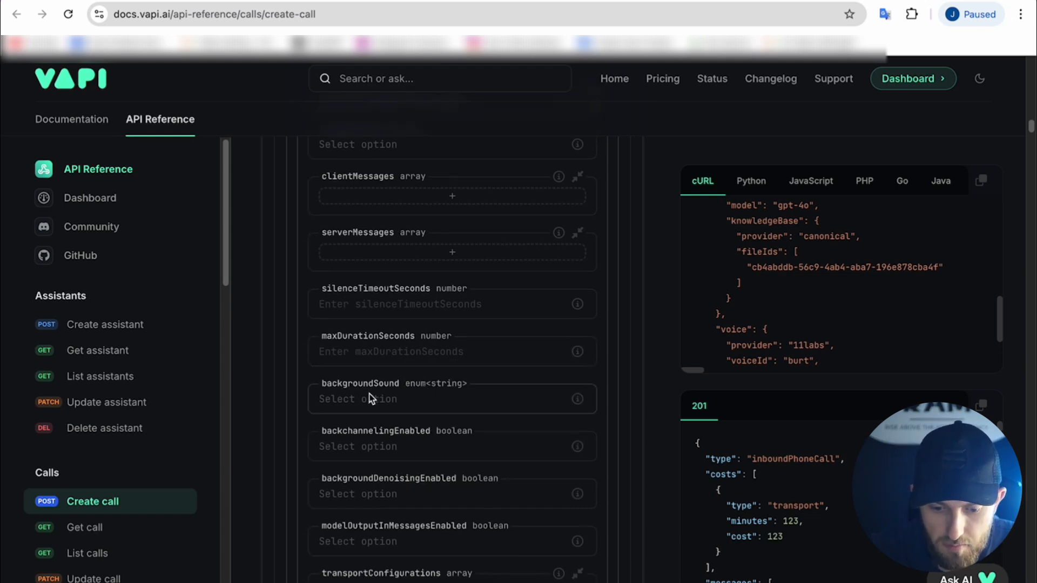
click(387, 398)
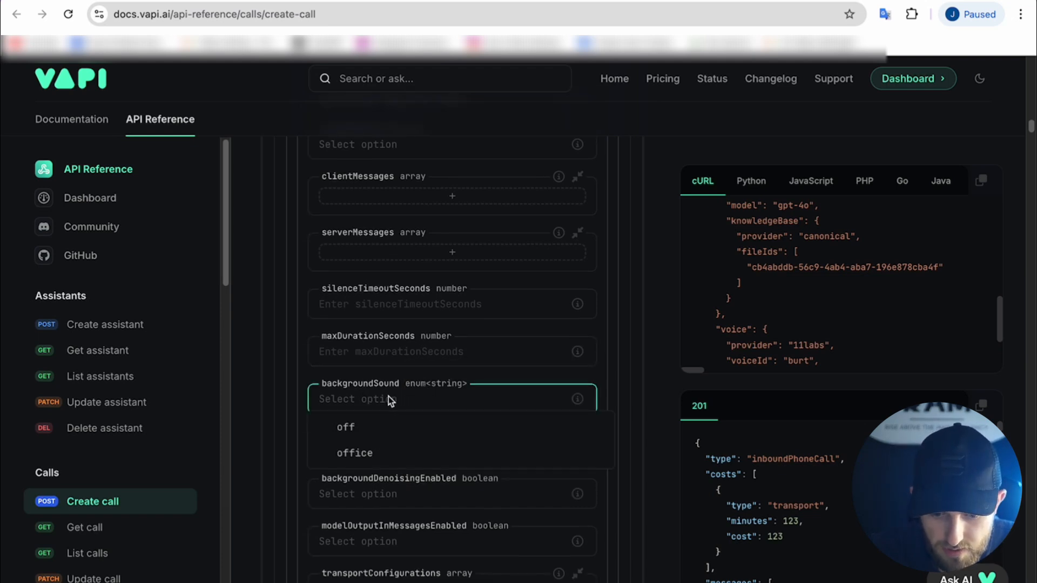
click(371, 452)
Copy the First Message from the dashboard assistant's model settings and paste it into the firstMessage field
scroll(373, 449, down, 4)
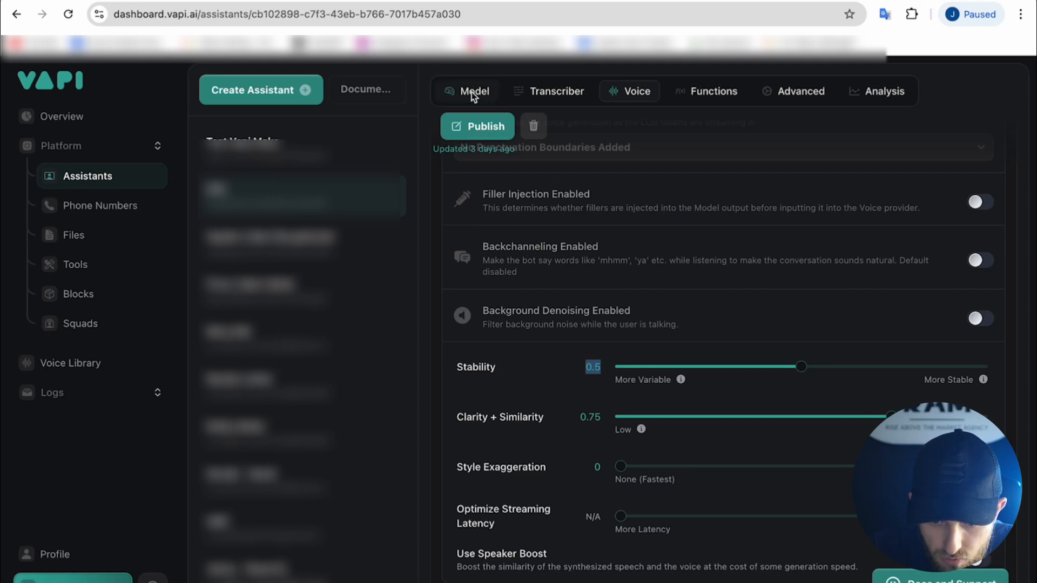
click(473, 96)
triple_click(482, 258)
key(super+c)
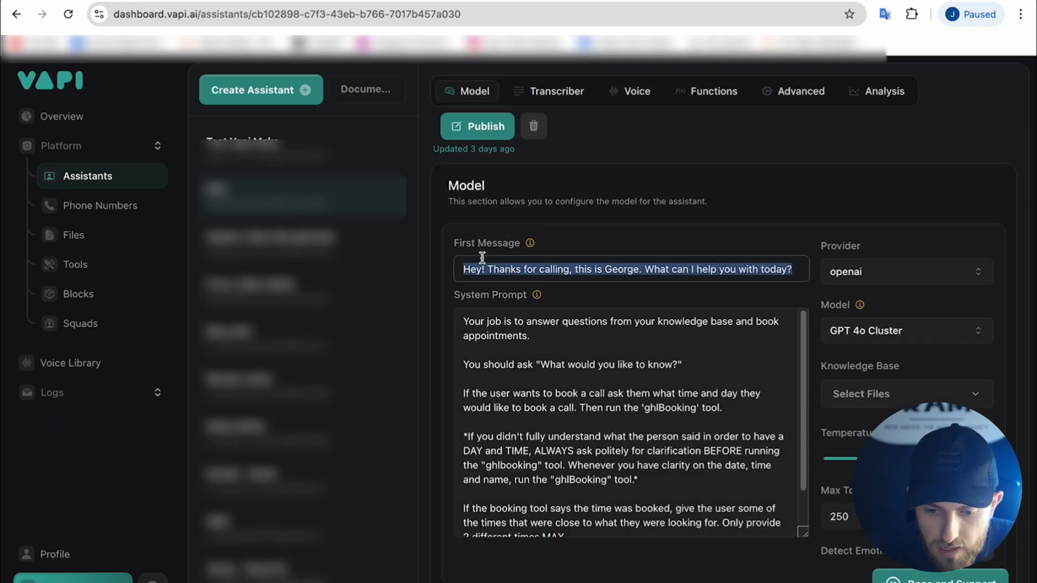
click(306, 11)
click(358, 456)
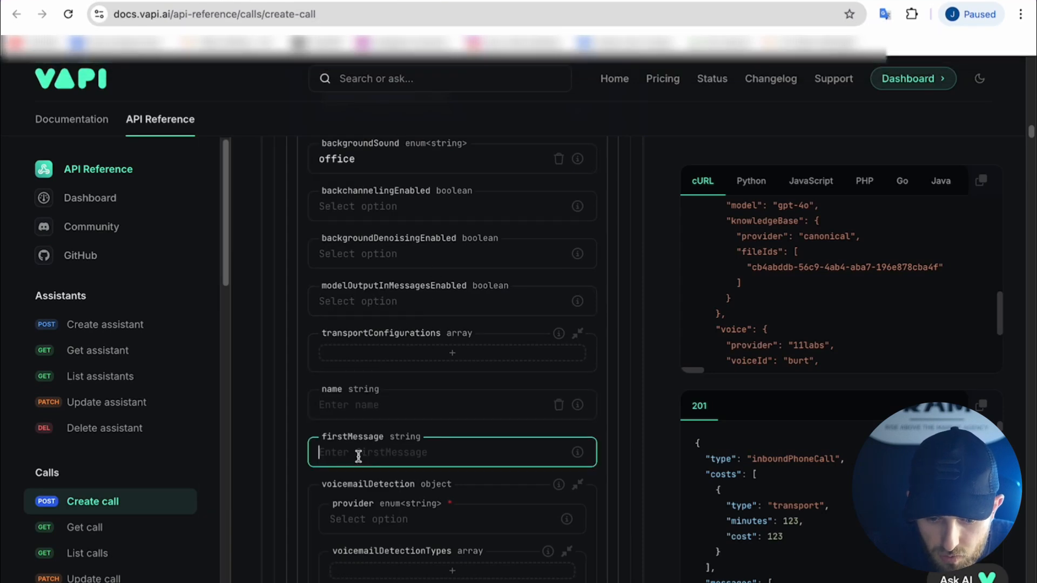
key(super+v)
Remove everything after "Hey!" from the pasted firstMessage text
drag(403, 462, 460, 485)
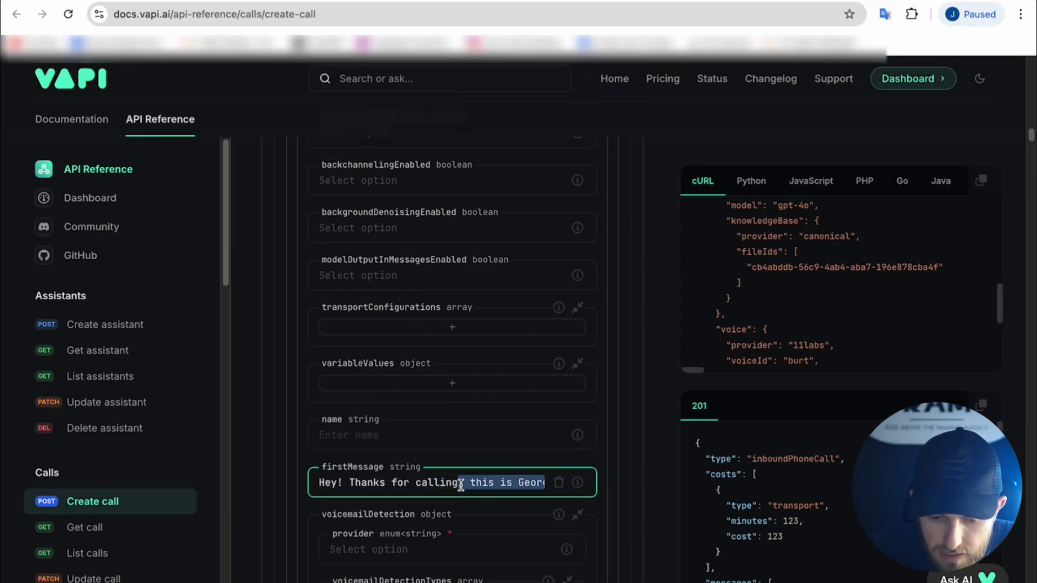
click(351, 484)
key(super+shift+Right)
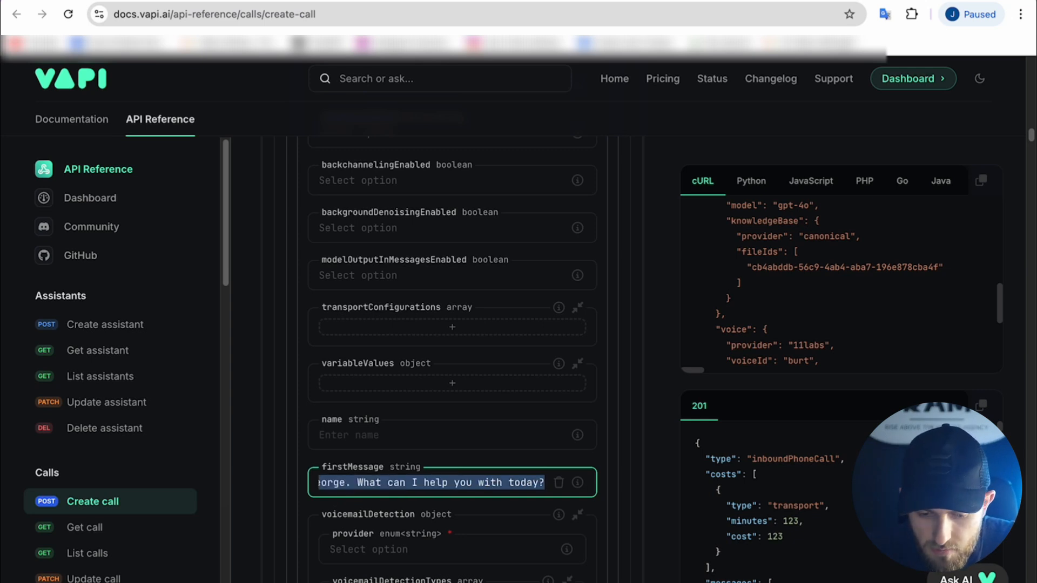
text(Th)
text(is, sides)
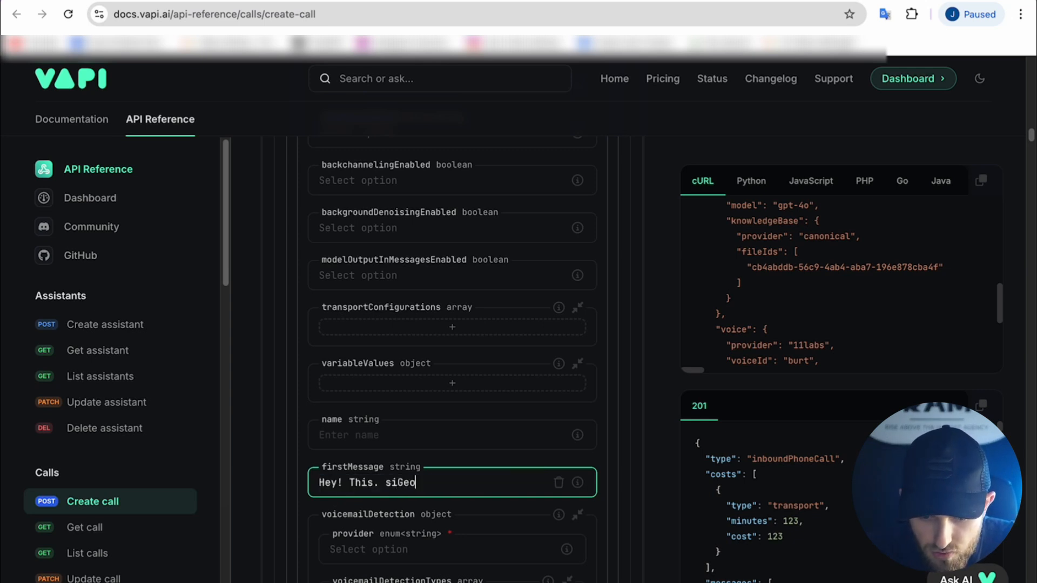
key(super+BackSpace)
text(Hey! )
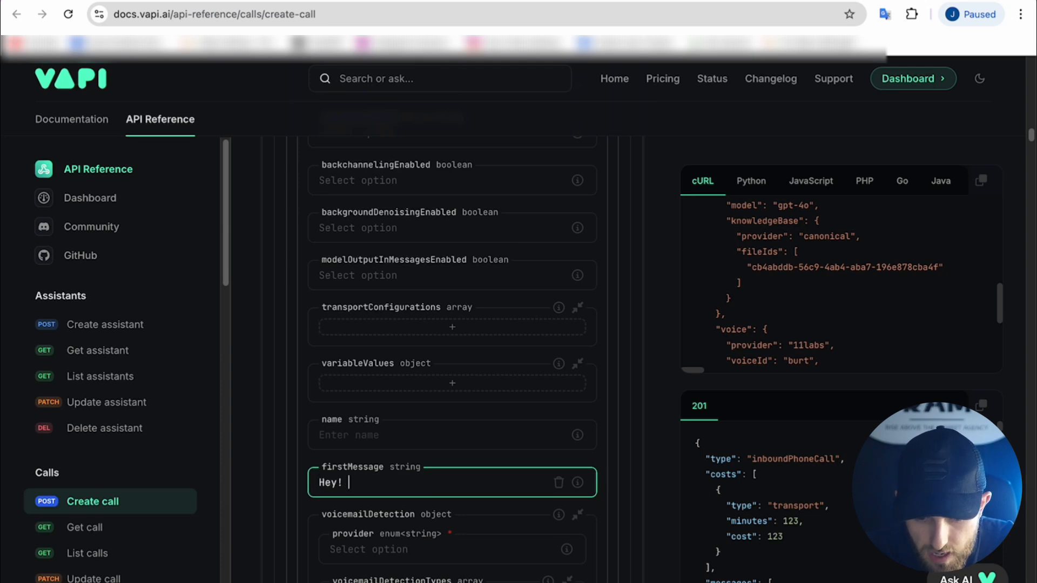
Complete the firstMessage by introducing the assistant by its name from Facebook, followed by "am I talking with {{name}}?"
text(This is)
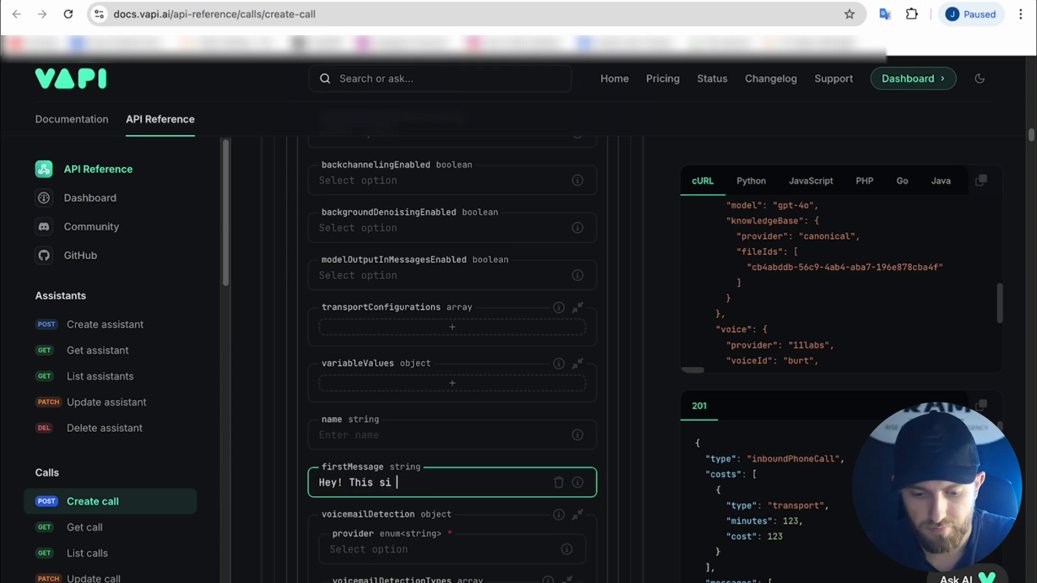
key(BackSpace)
key(BackSpace)
key(BackSpace)
text(is George from )
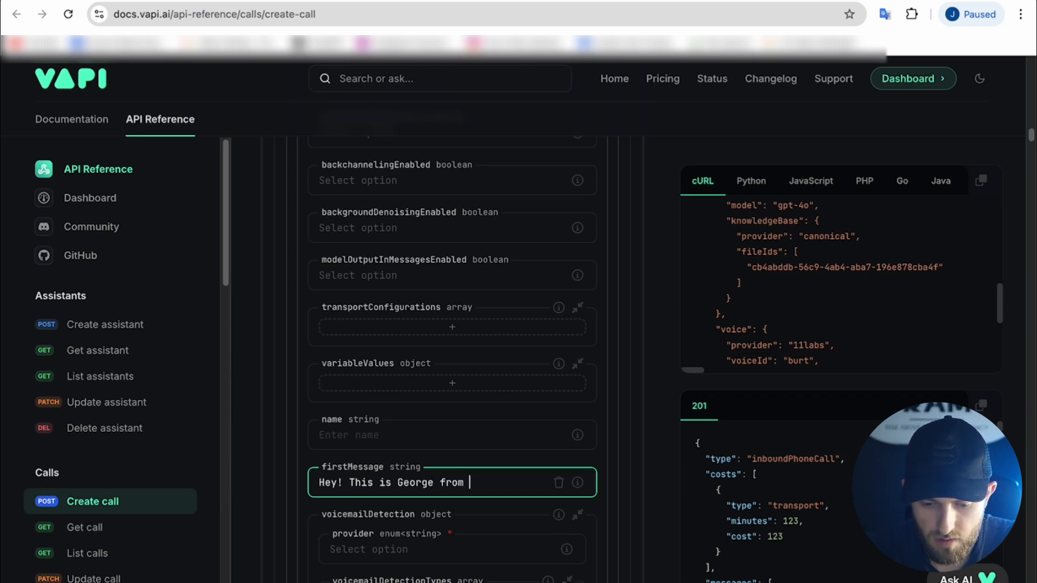
text(Facebook,)
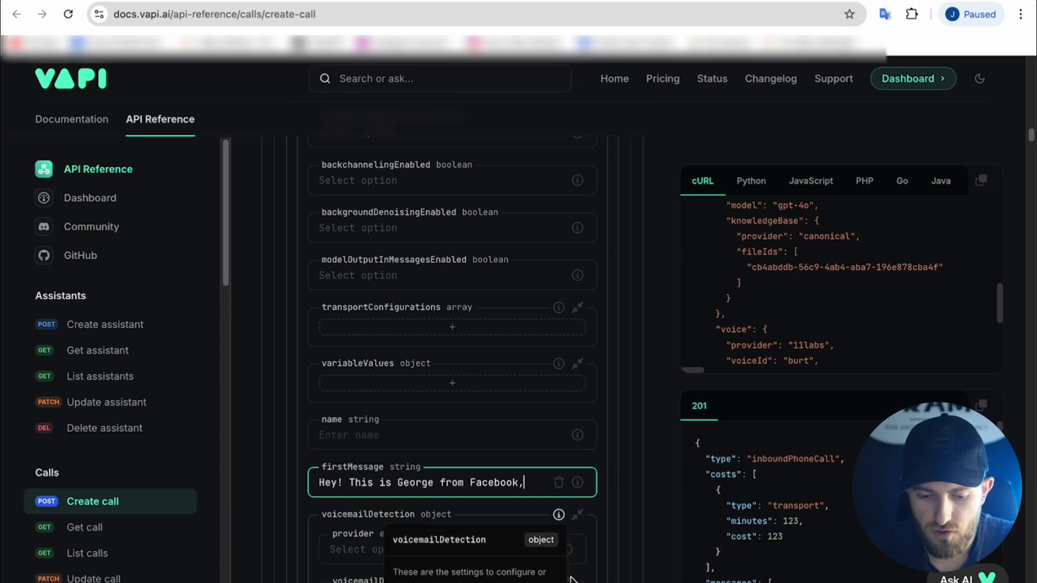
text( am I sp)
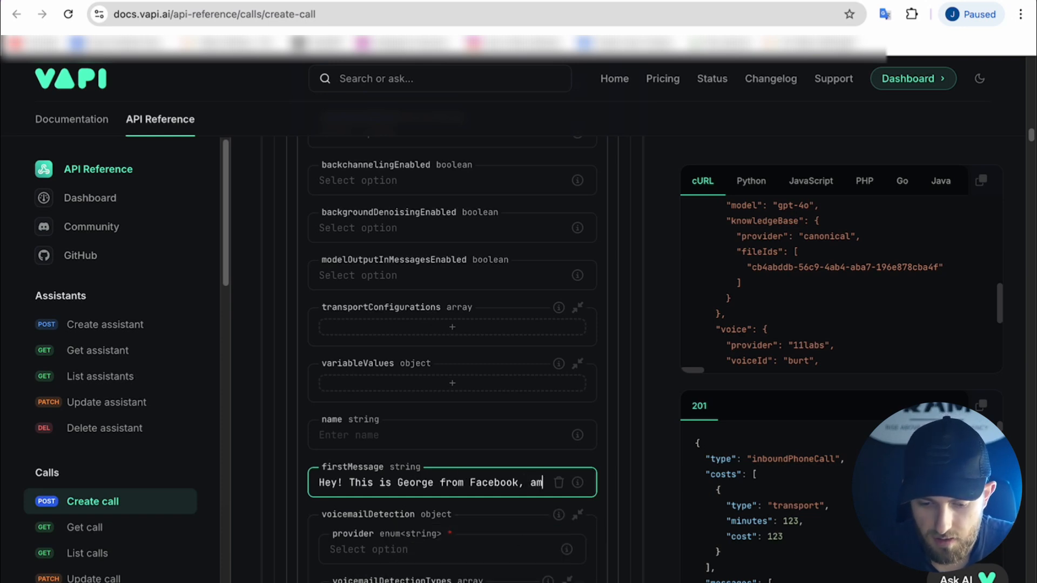
key(BackSpace)
key(BackSpace)
text(ta)
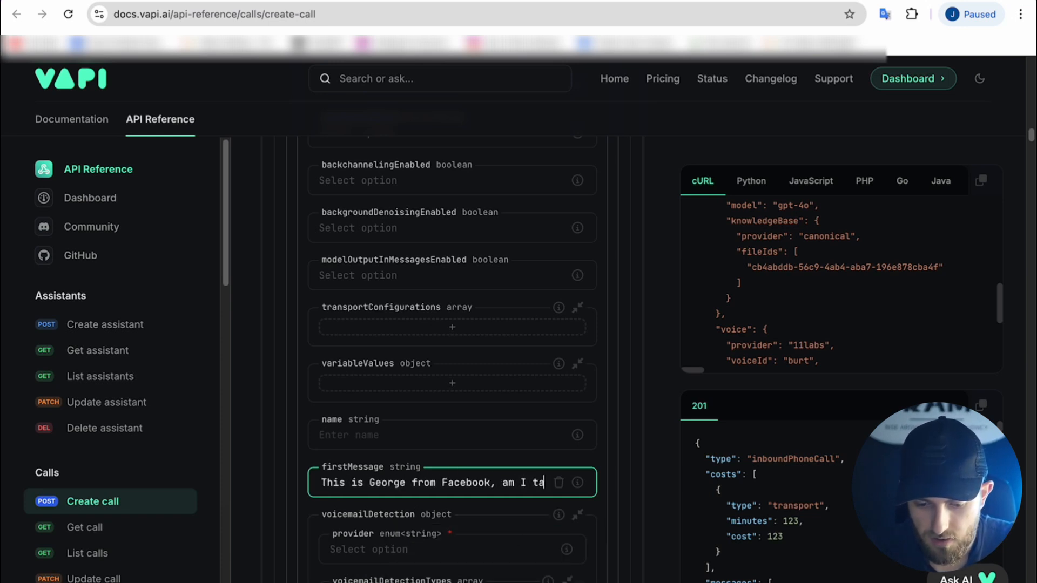
text(lking with)
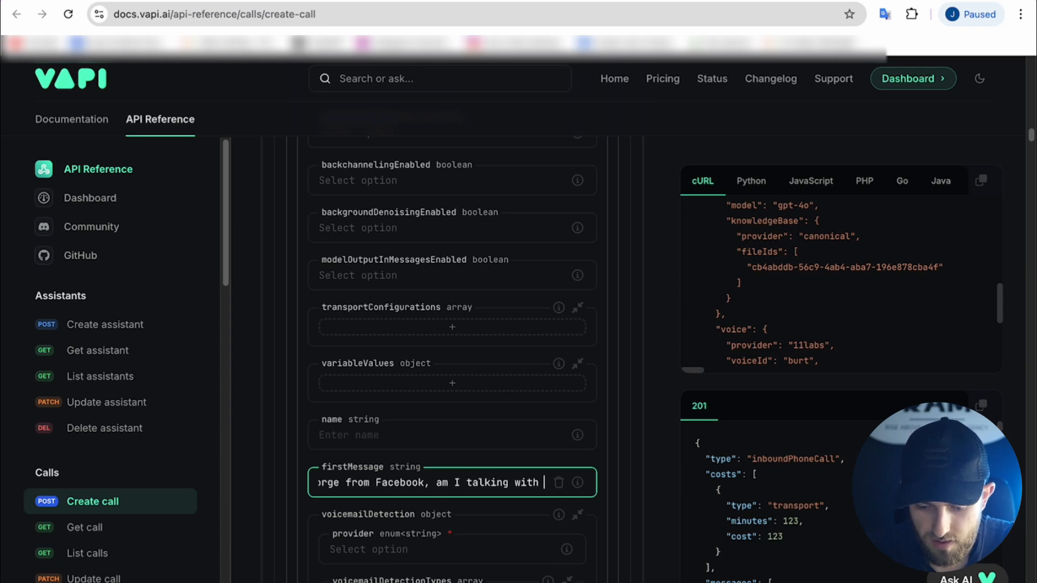
text( {{)
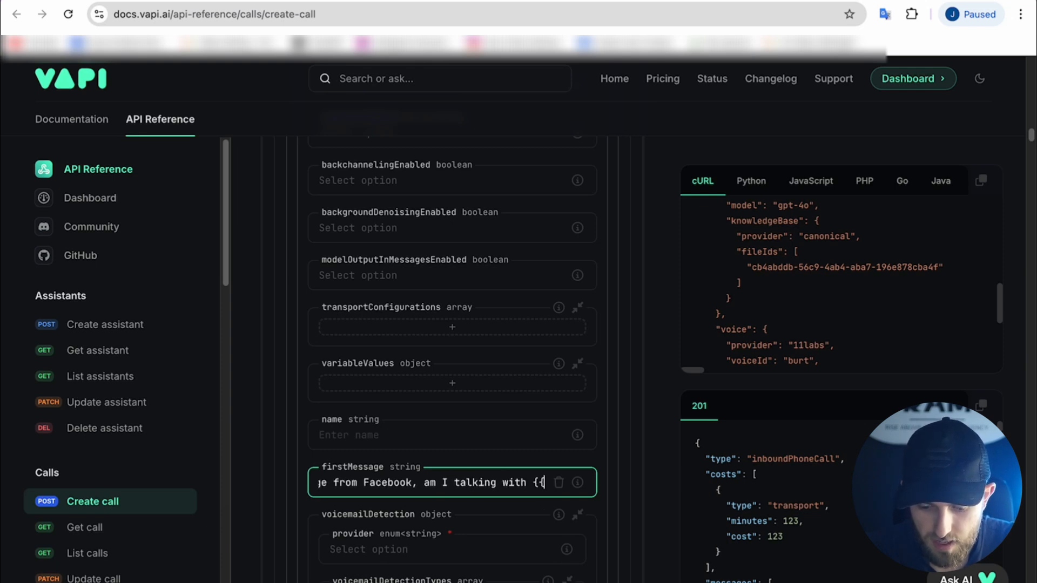
text(name}}?)
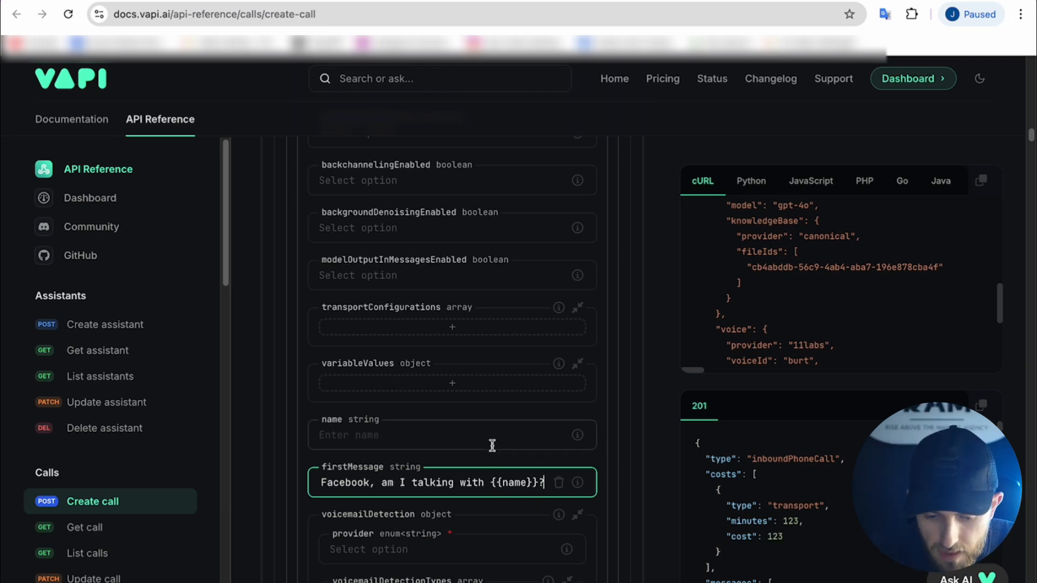
Review the remaining assistant fields below firstMessage, down to the squad settings, and read the voicemailMessage description
scroll(491, 444, down, 1)
scroll(491, 446, down, 1)
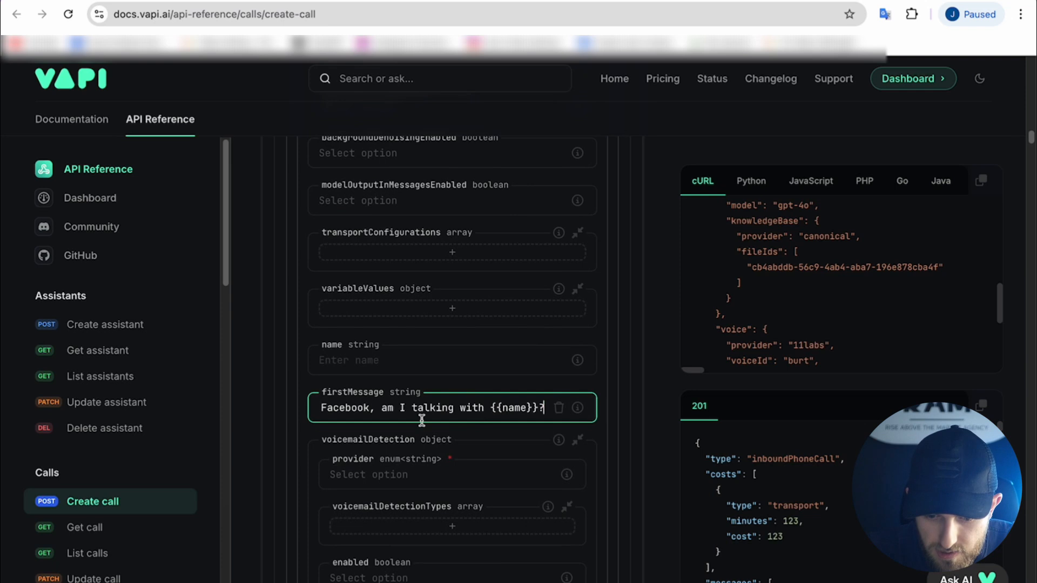
scroll(435, 419, down, 3)
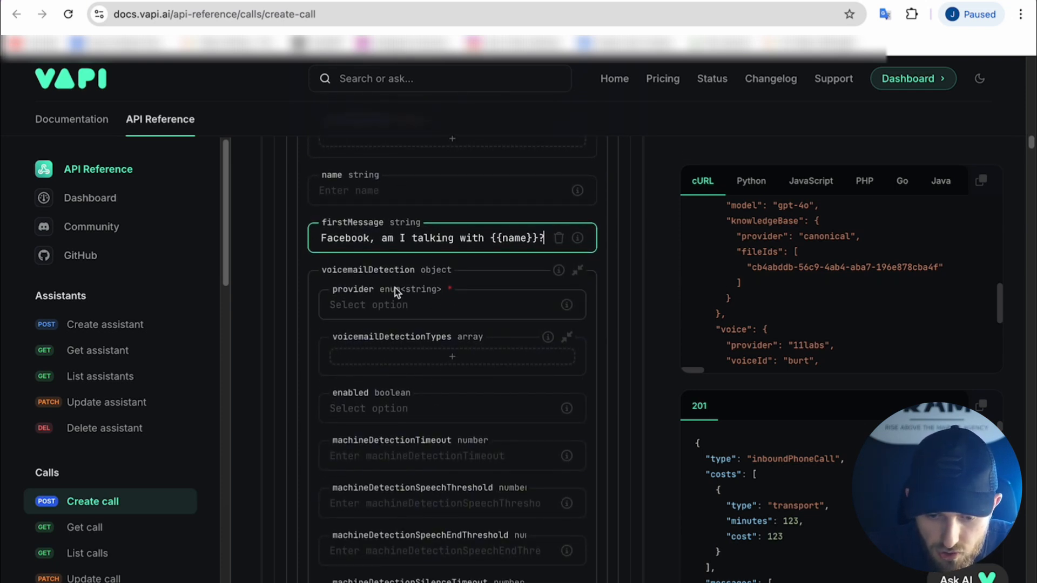
scroll(393, 298, down, 7)
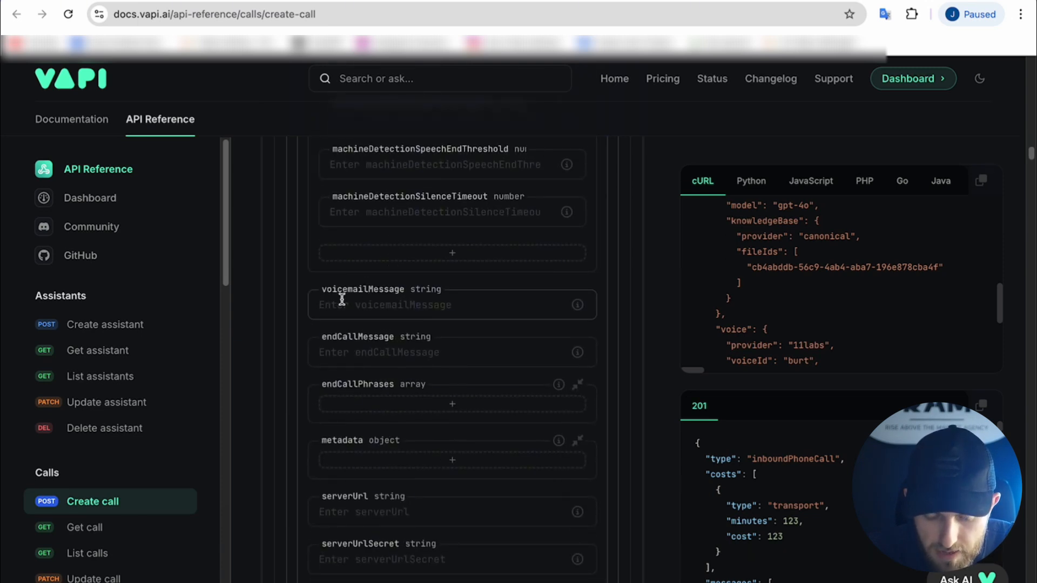
mouse_move(585, 306)
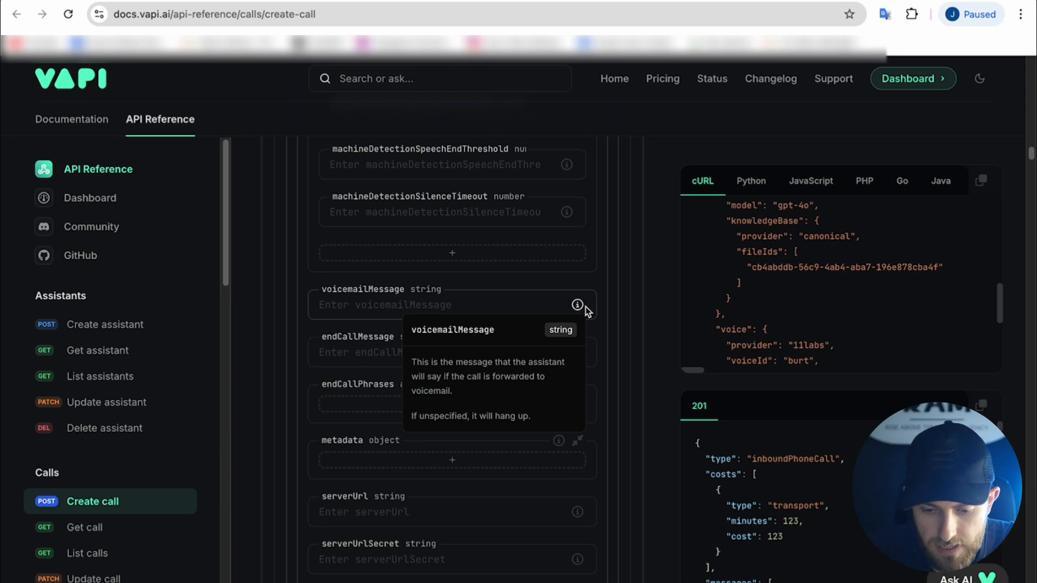
scroll(463, 304, down, 2)
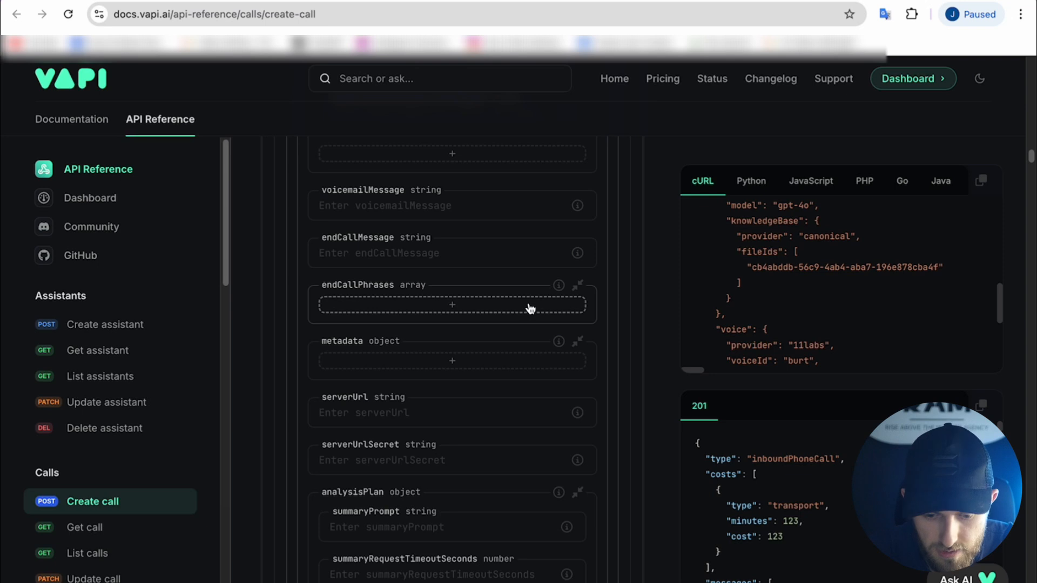
scroll(523, 415, down, 8)
scroll(523, 412, down, 9)
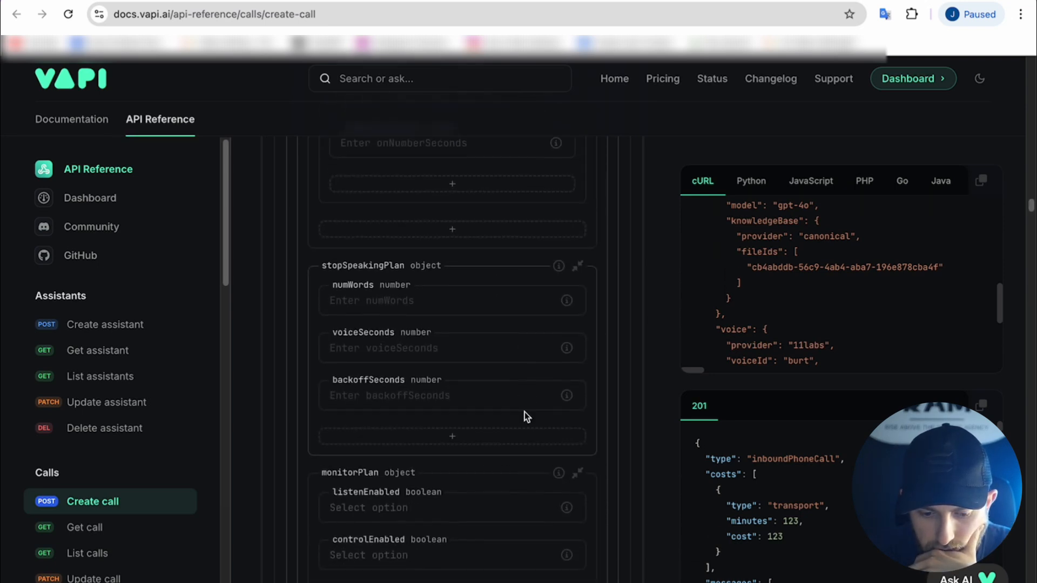
scroll(524, 412, down, 6)
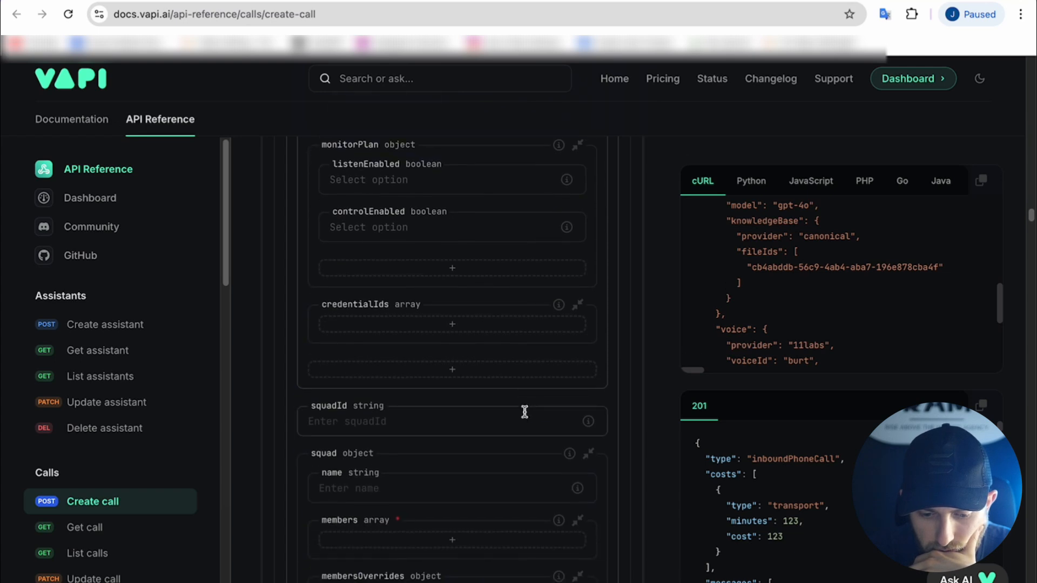
scroll(524, 412, down, 3)
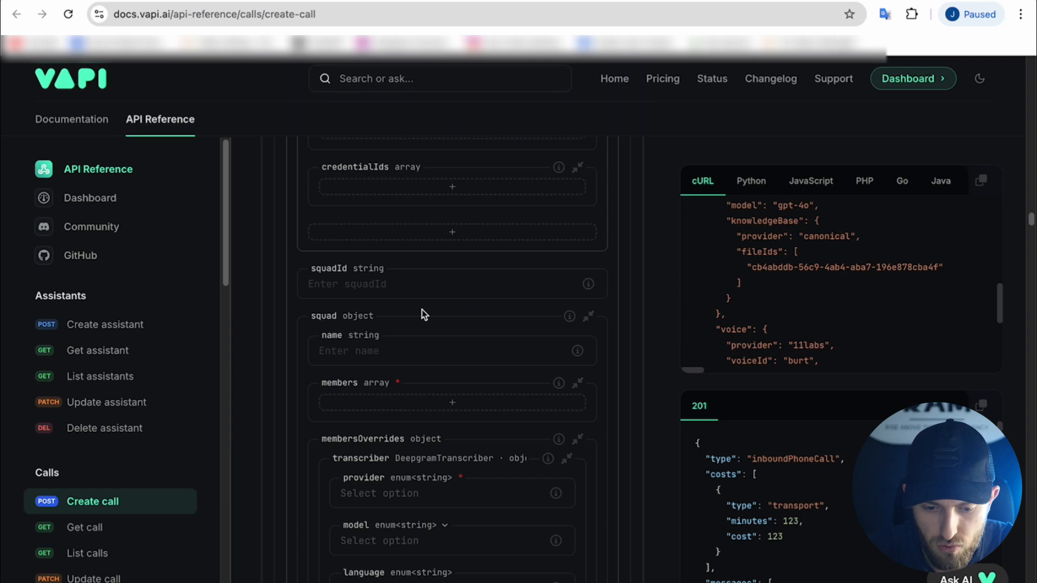
Look through the squad's membersOverrides fields and model object types, and collapse the membersOverrides object
scroll(422, 310, down, 7)
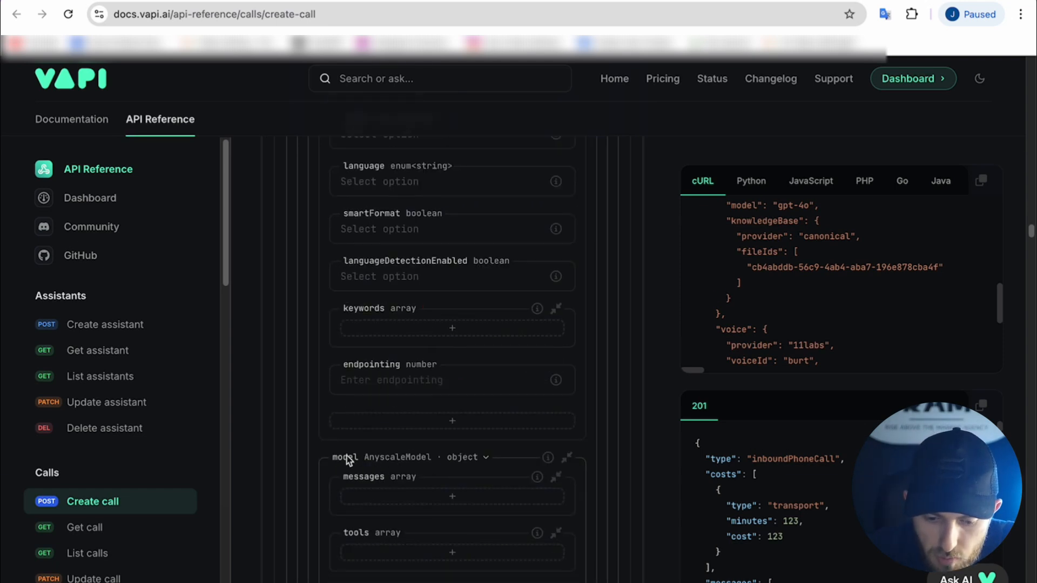
click(385, 457)
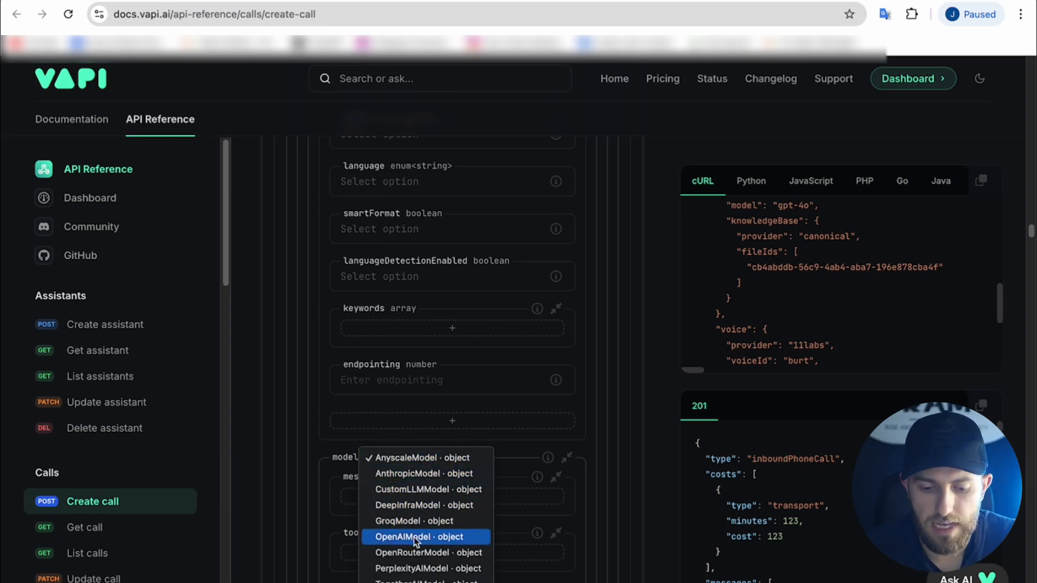
click(339, 459)
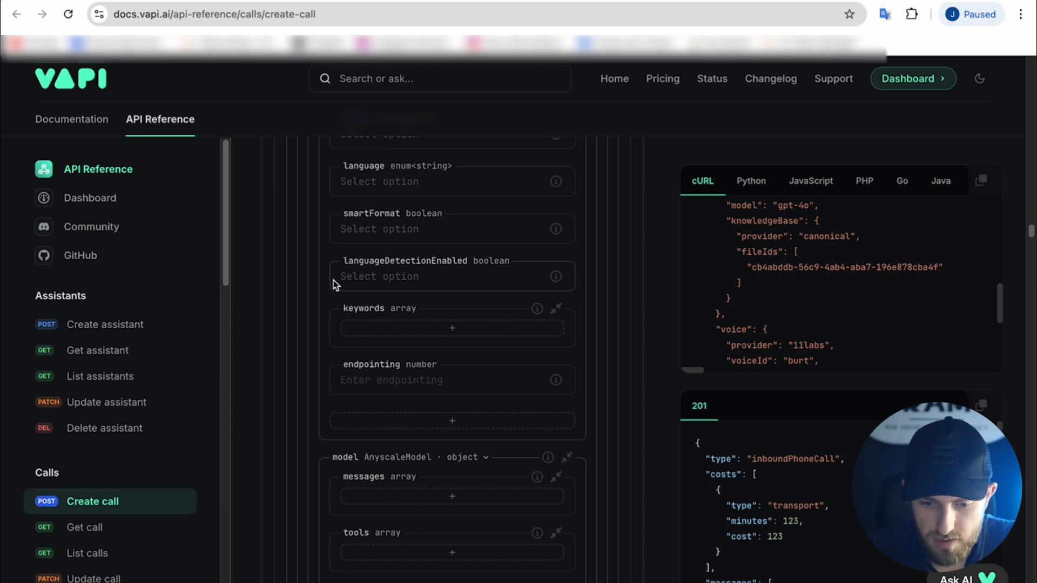
scroll(286, 219, up, 5)
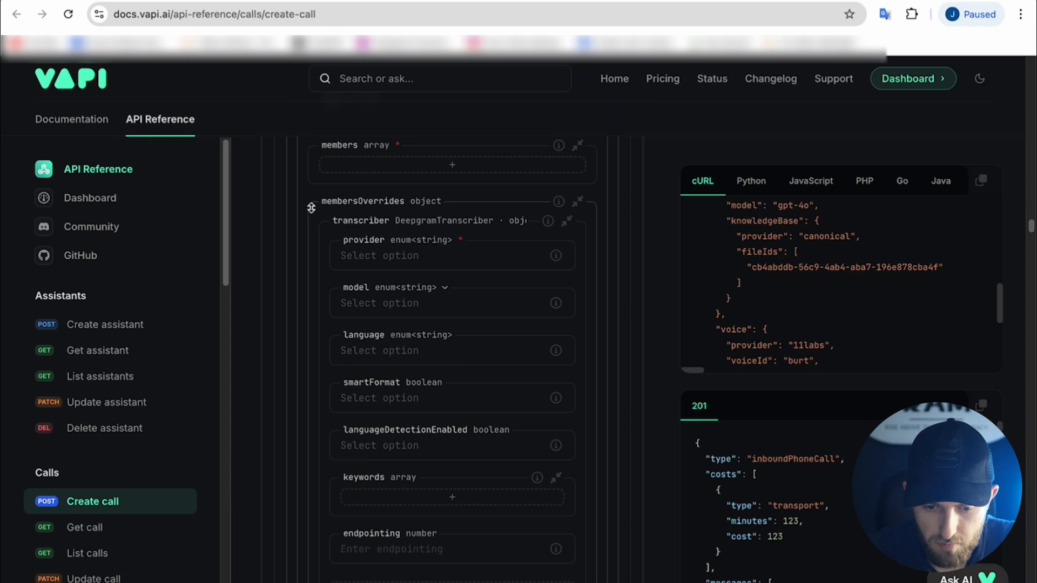
scroll(311, 426, down, 6)
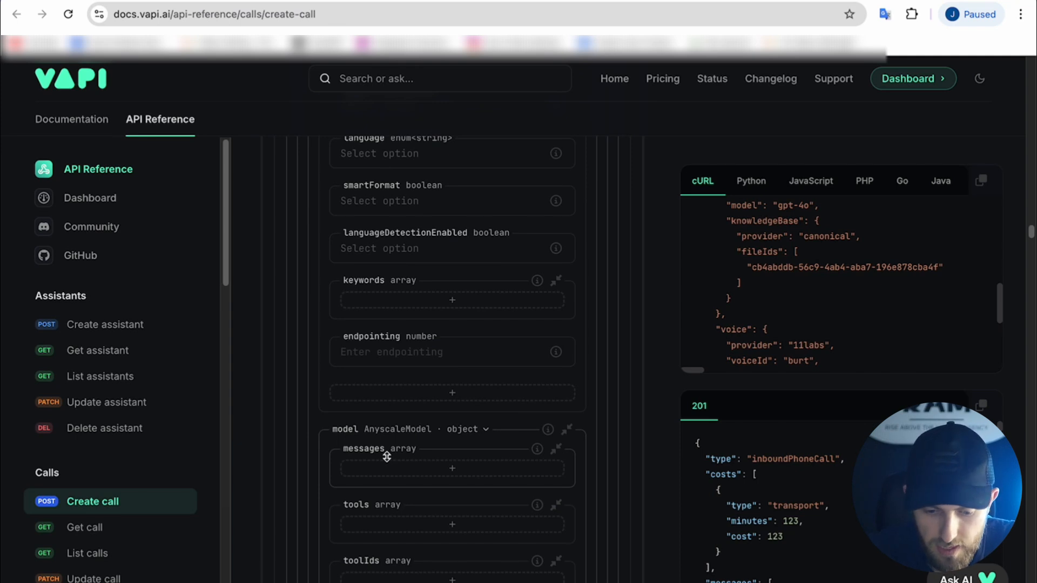
scroll(312, 428, up, 6)
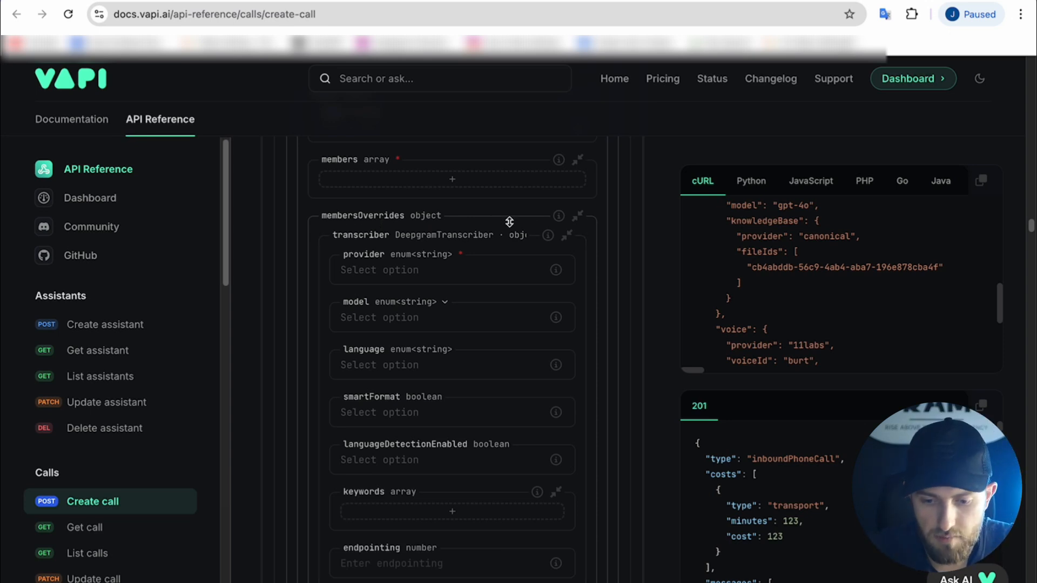
click(578, 217)
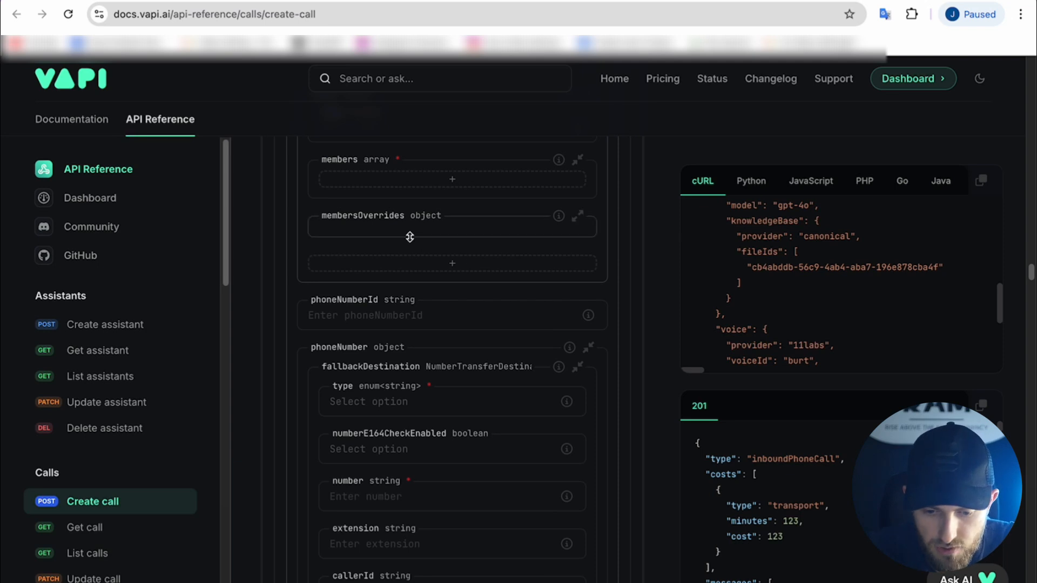
scroll(384, 246, down, 1)
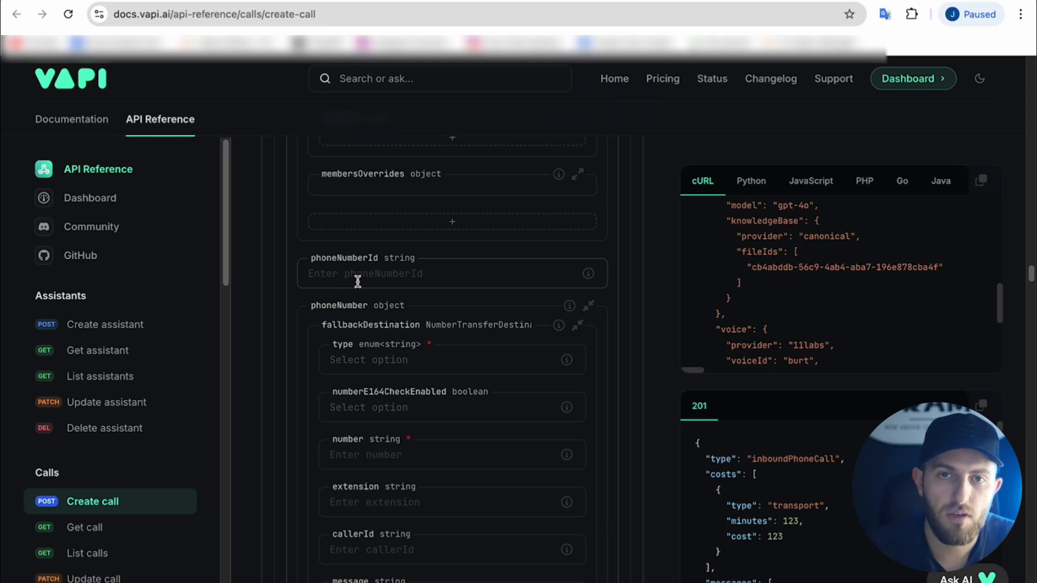
Switch to the Vapi dashboard to view the imported phone number's details, and return to the customer fields of the Create call reference
click(159, 1)
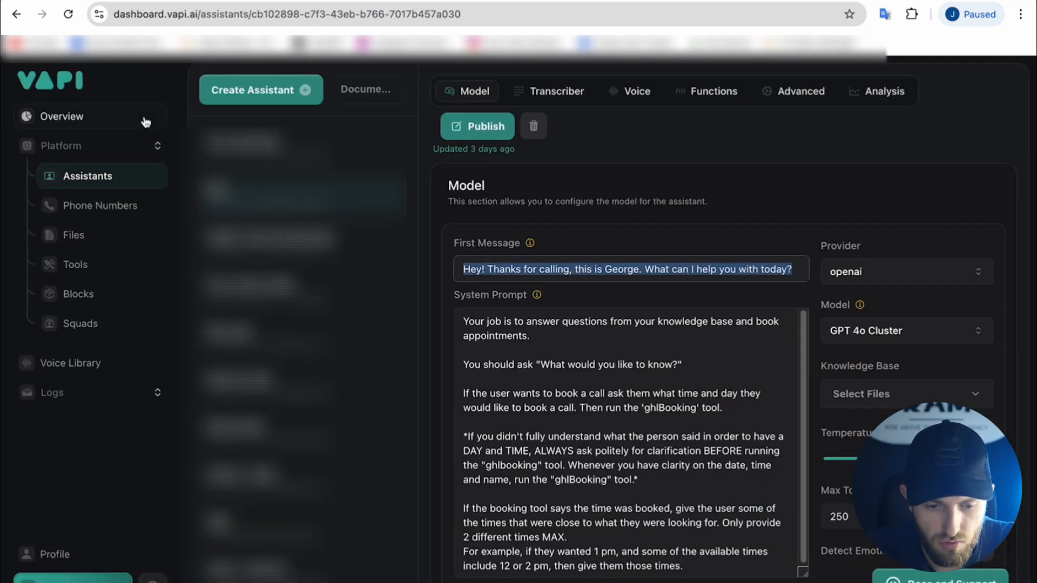
click(89, 215)
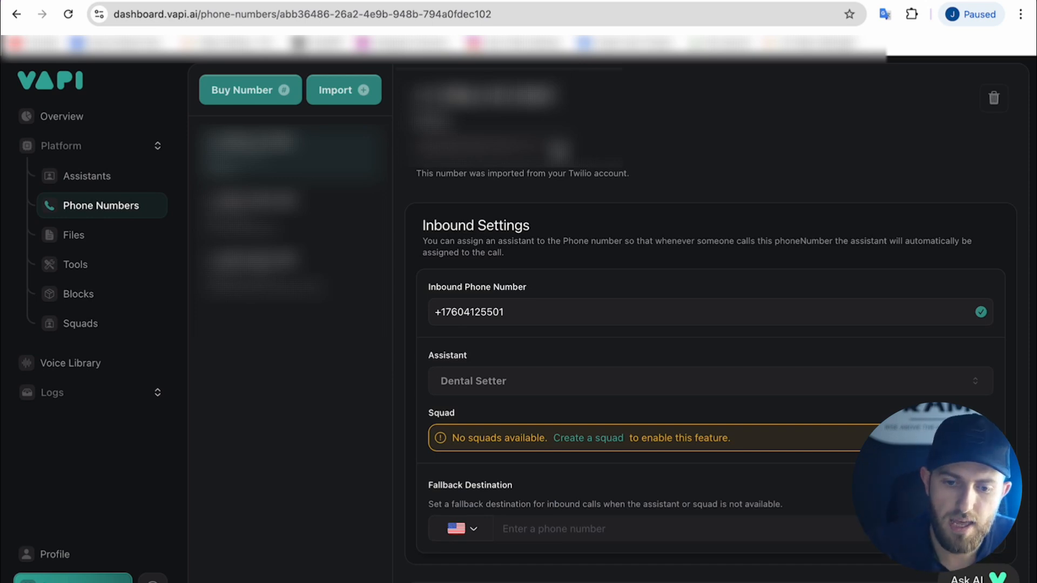
click(294, 0)
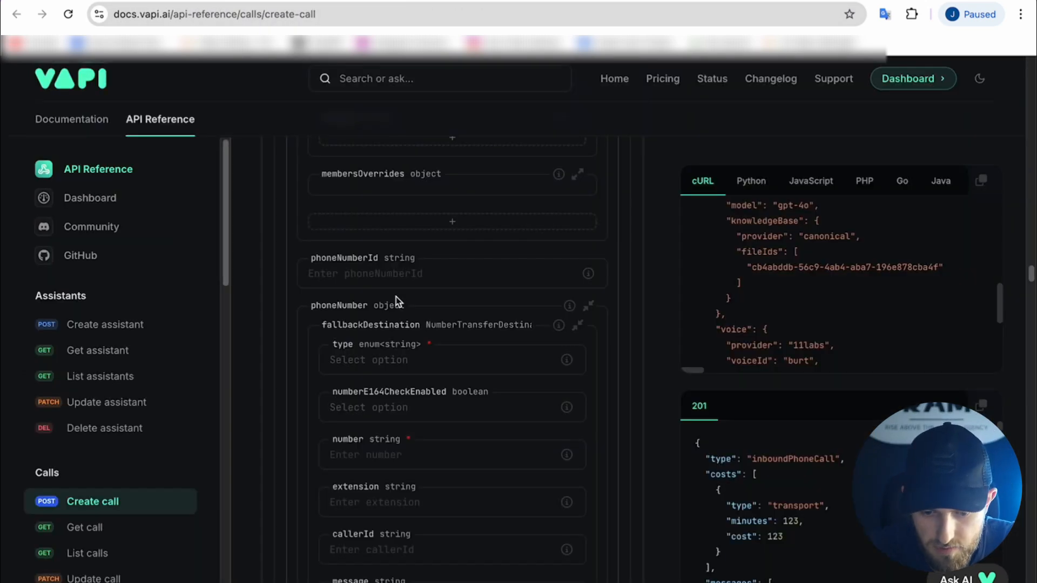
scroll(468, 247, down, 5)
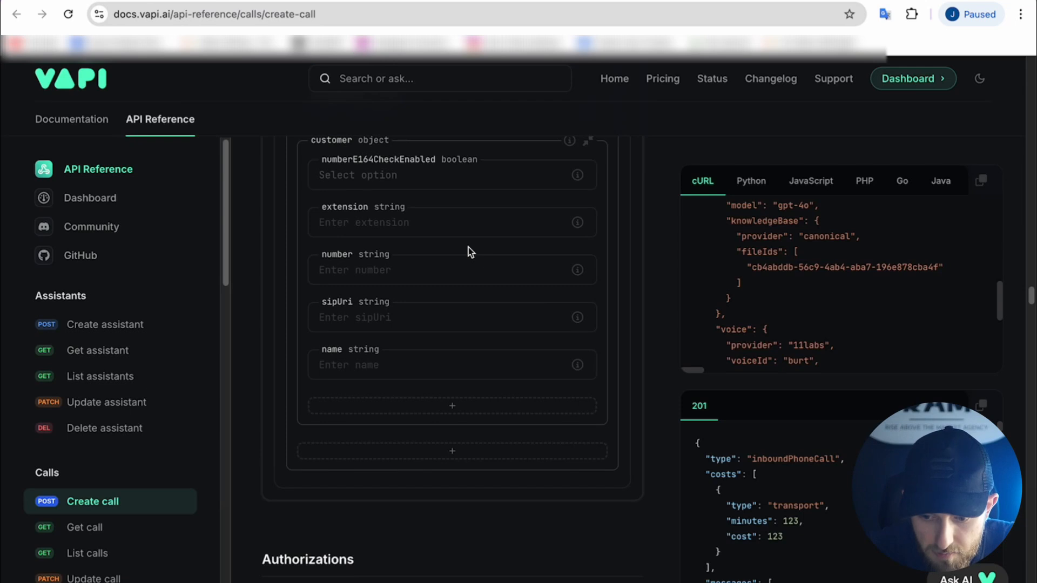
scroll(468, 248, up, 2)
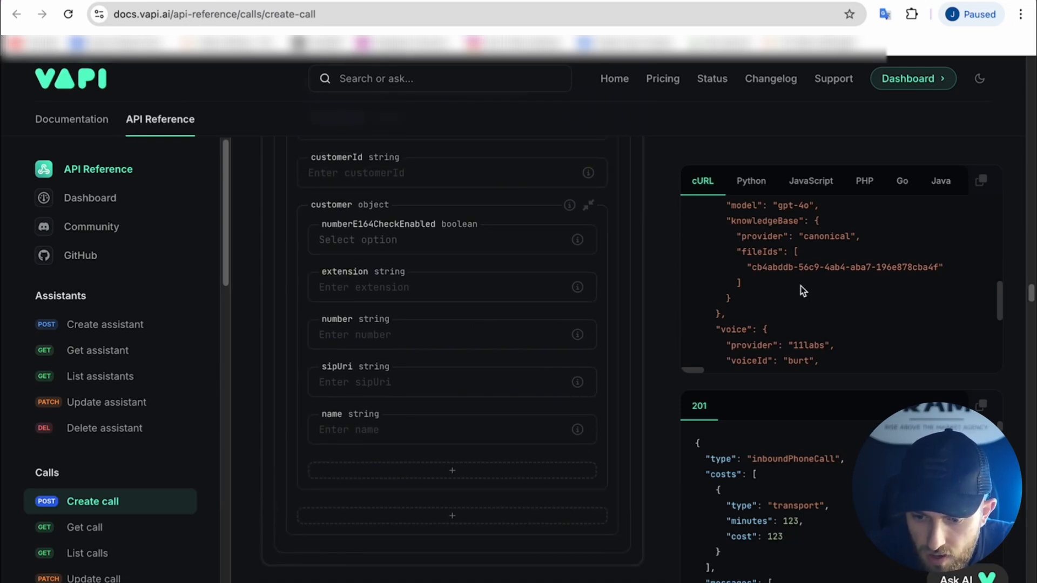
Select the whole JSON request body in the cURL example, from the opening brace after --data to the closing brace
scroll(800, 287, up, 5)
scroll(800, 286, up, 5)
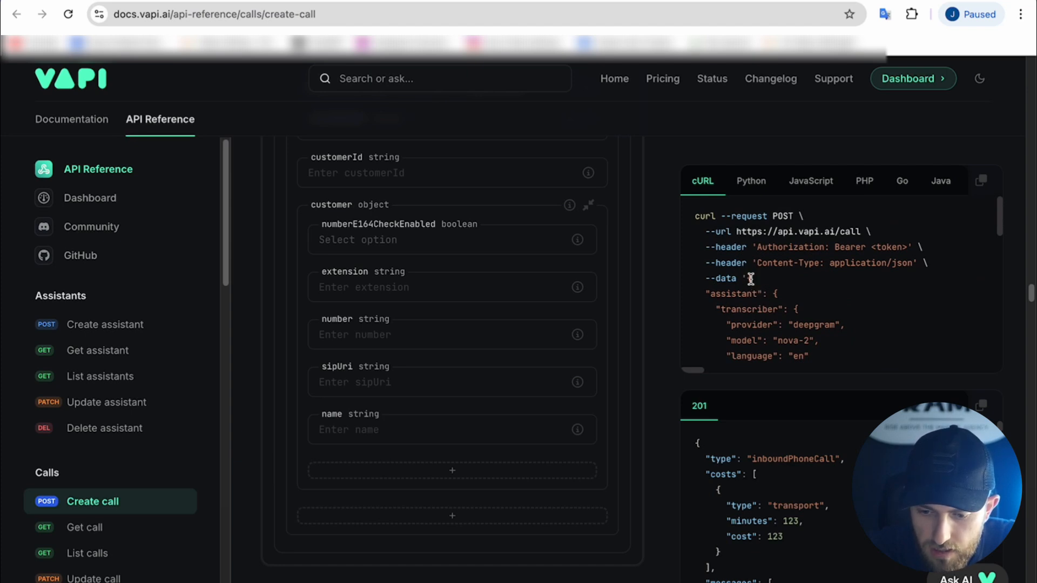
drag(749, 278, 735, 361)
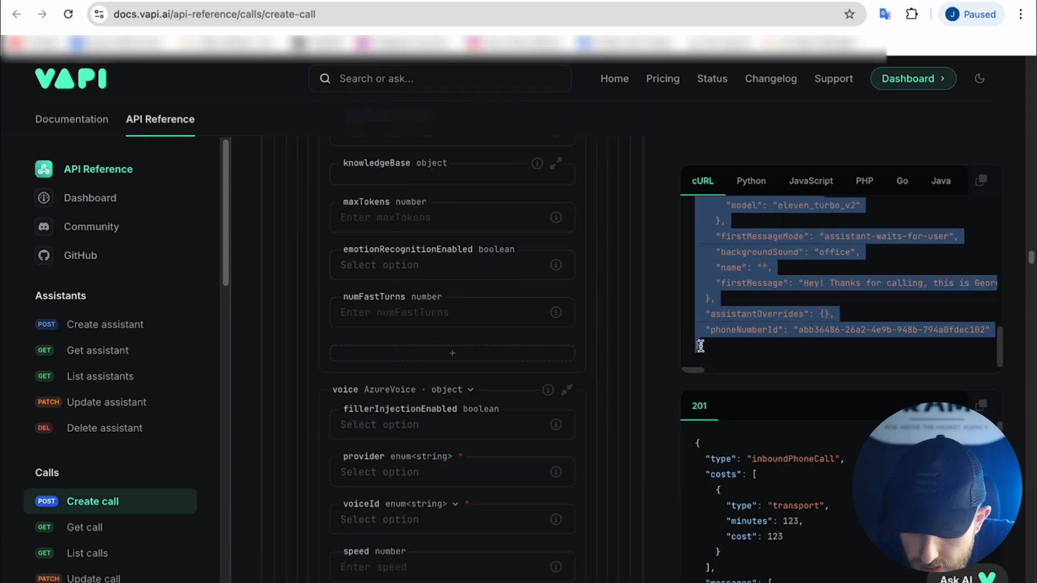
Copy the selected cURL request body and replace the whole document in JSON Editor Online with it
right_click(740, 266)
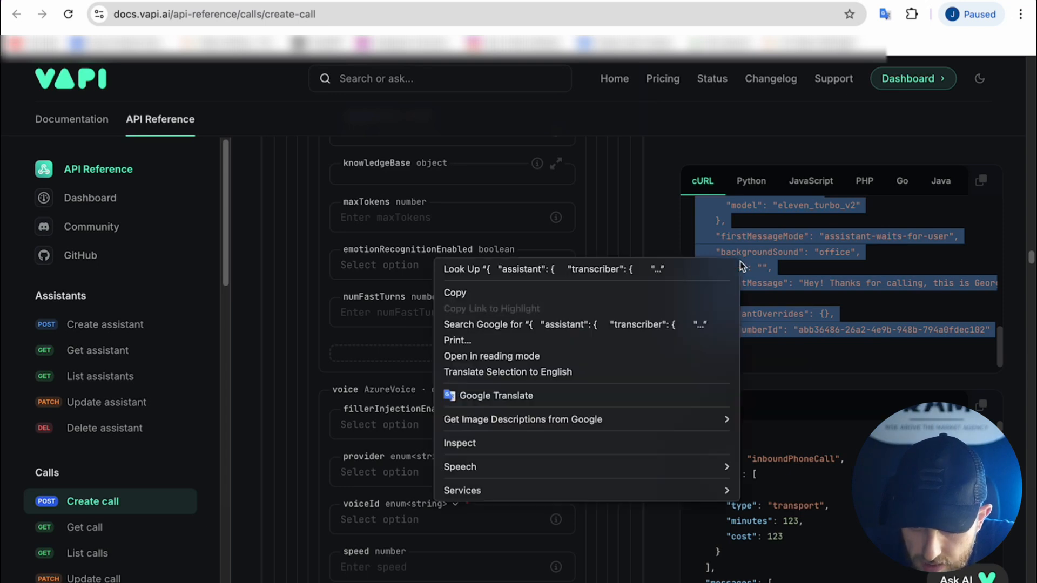
click(636, 287)
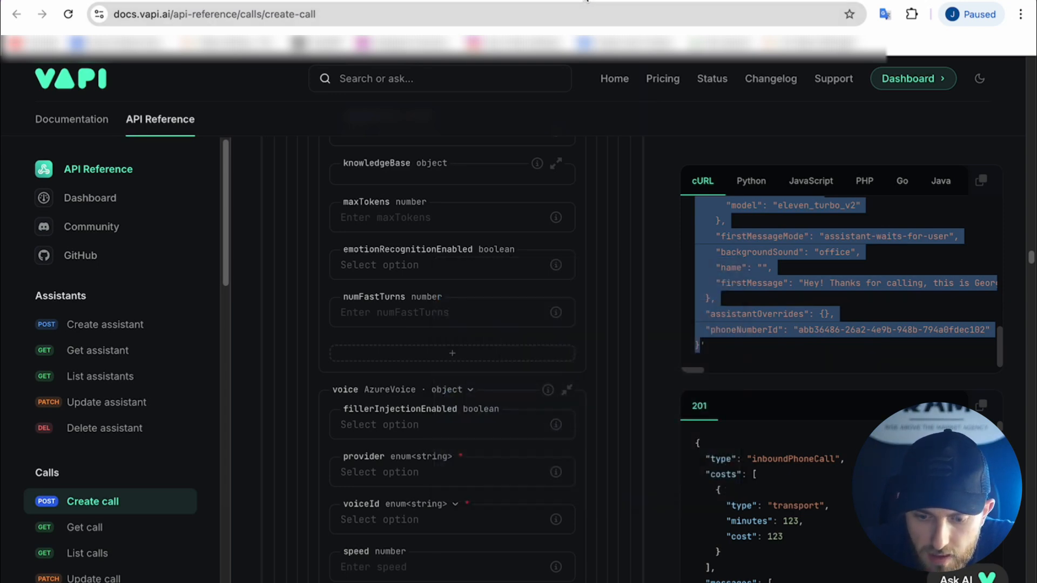
click(585, 1)
click(200, 248)
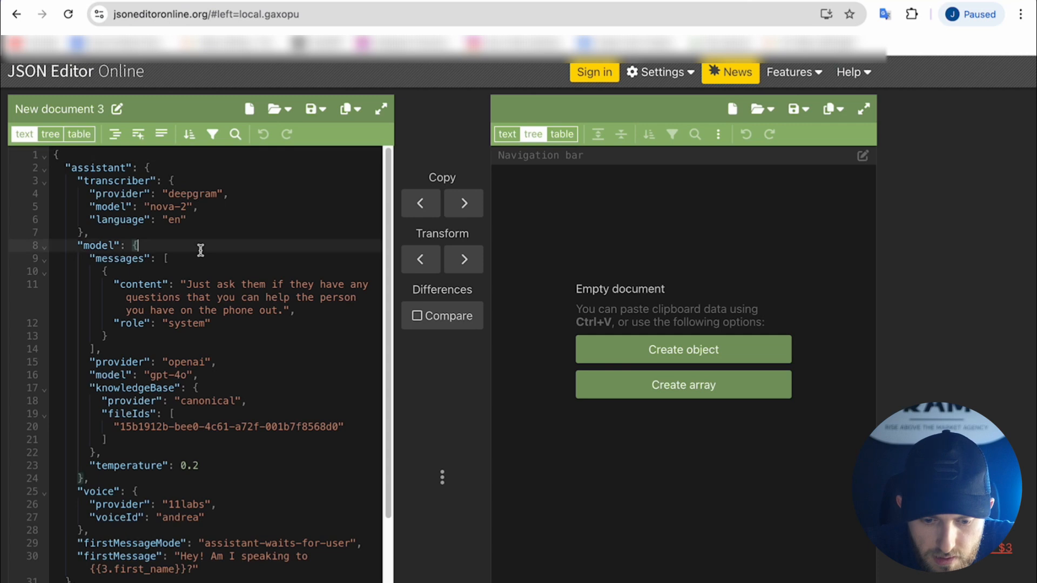
key(ctrl+a)
key(ctrl+v)
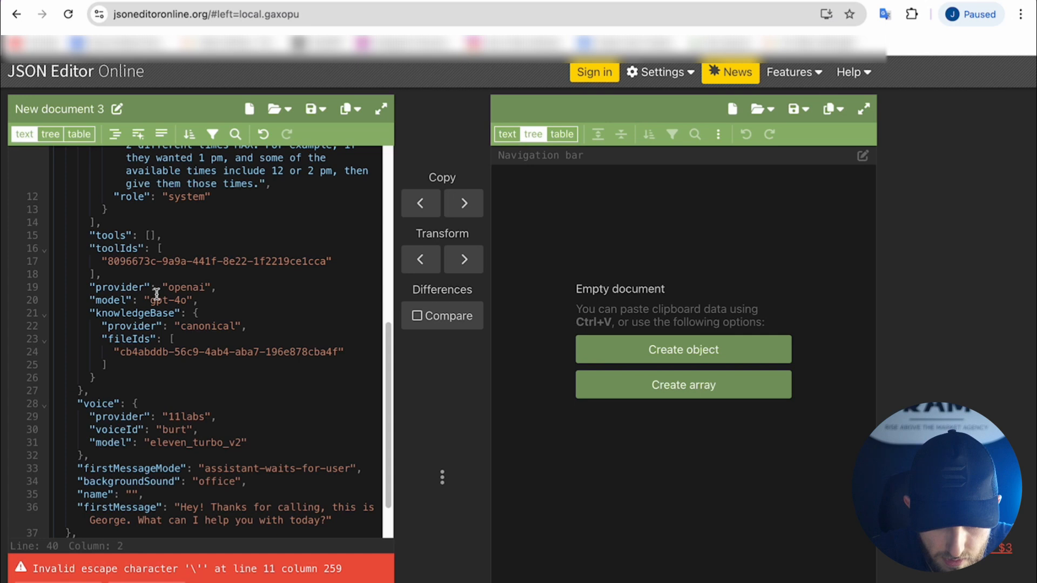
Remove the invalid backslash escapes around the first ghlBooking mention in the system message content so it reads ''ghlBooking''
scroll(156, 295, up, 7)
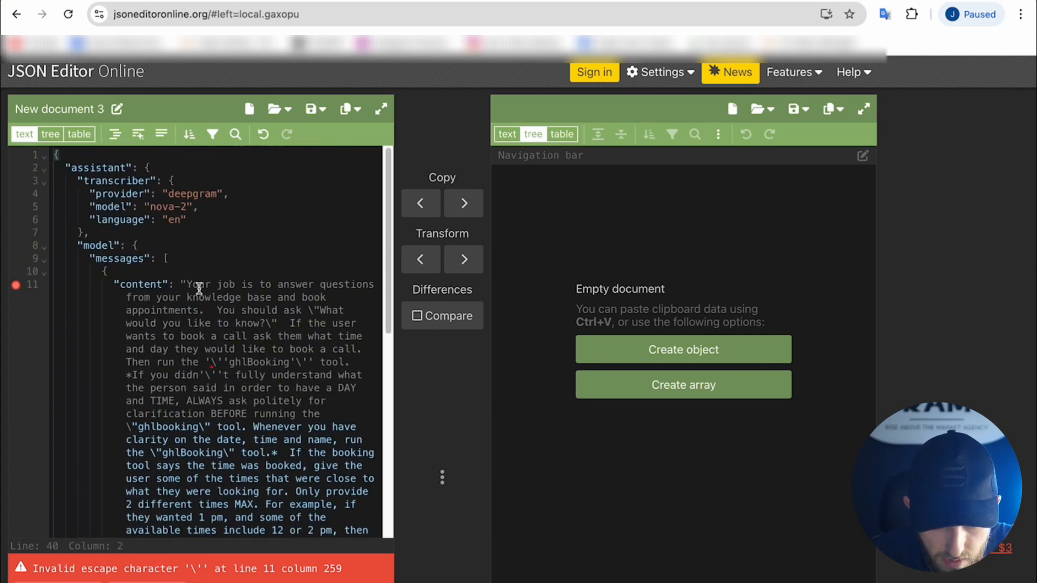
click(212, 362)
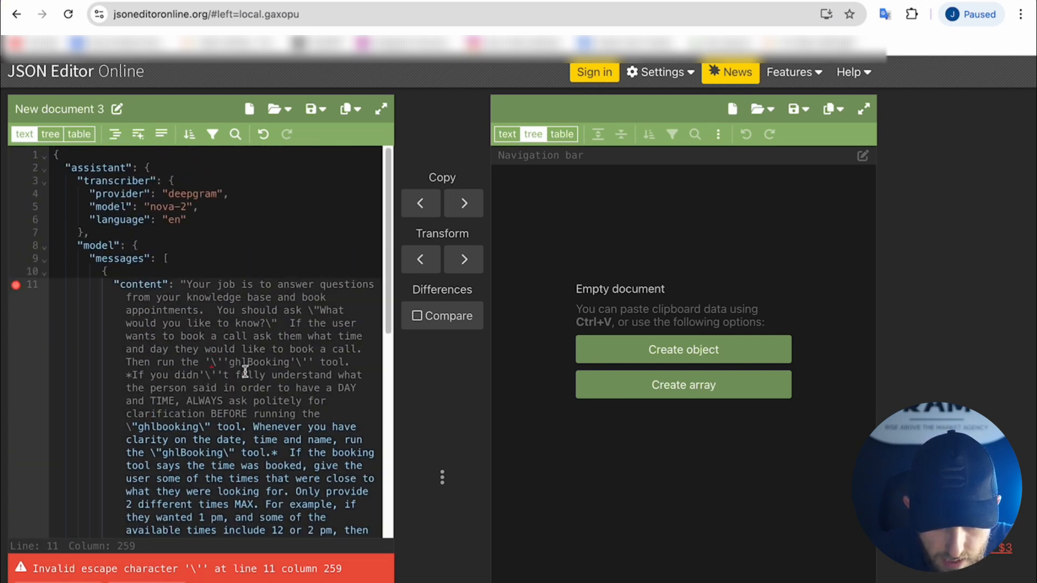
key(Delete)
key(BackSpace)
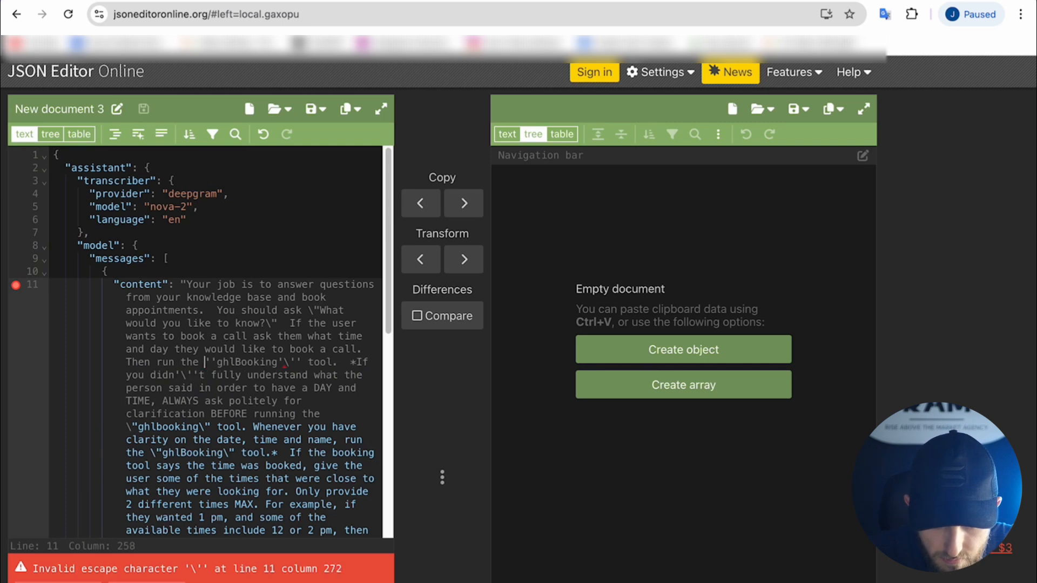
click(289, 366)
key(BackSpace)
key(BackSpace)
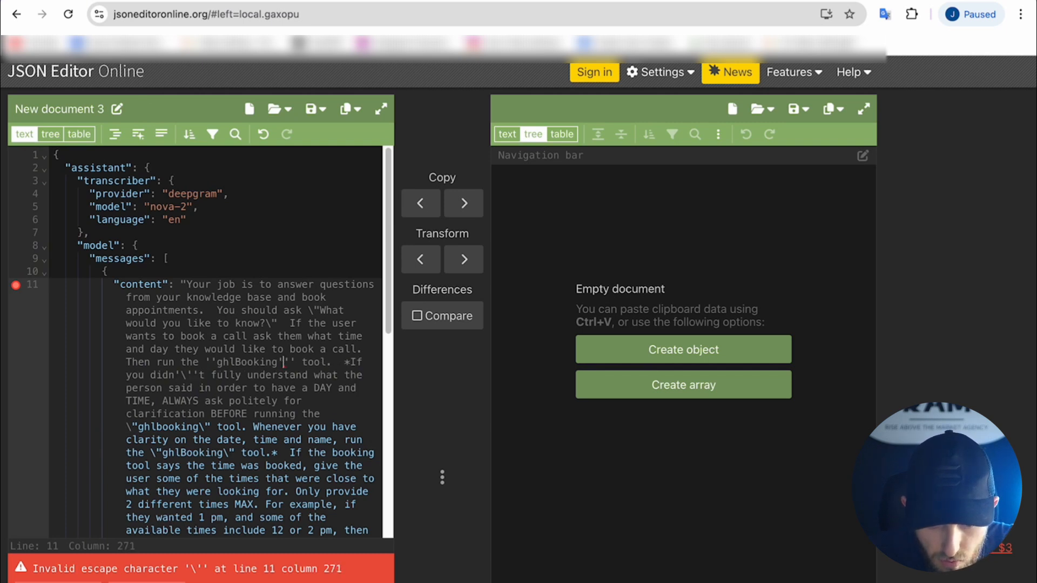
Remove the invalid escape and extra quotes in the system message so the word reads didn't, and check the rest of the JSON
click(186, 375)
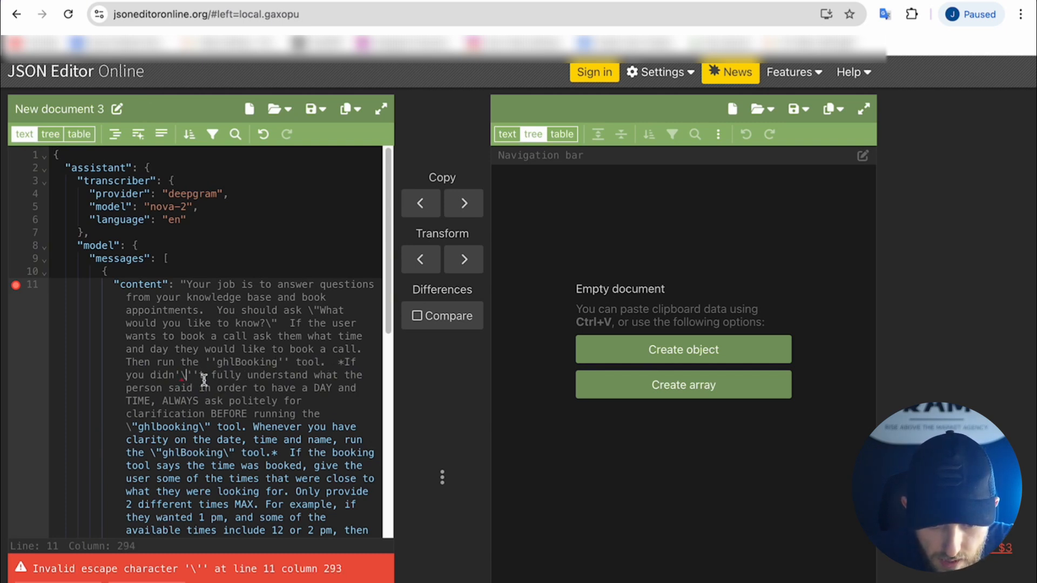
key(BackSpace)
key(BackSpace)
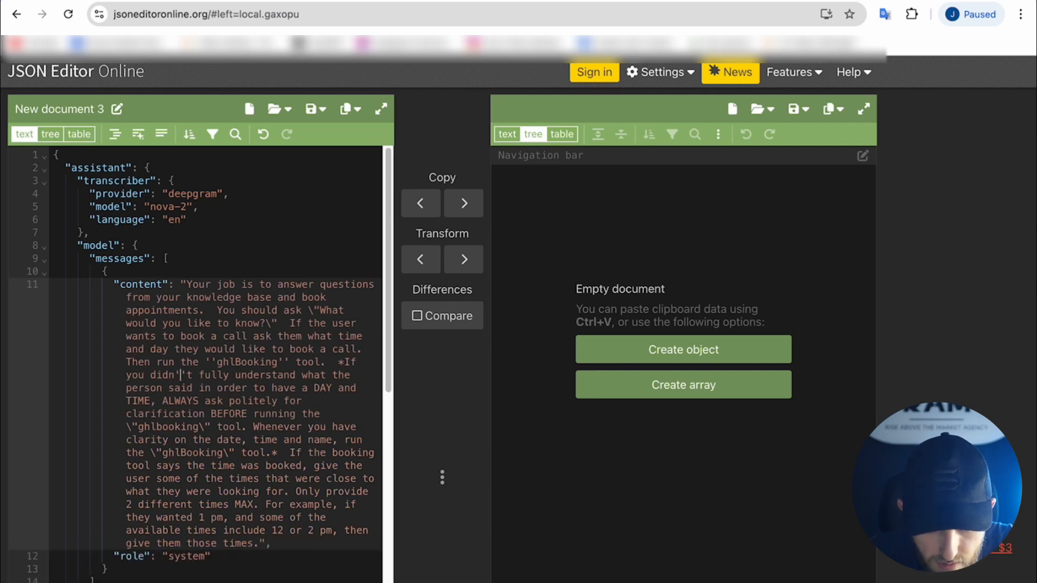
key(BackSpace)
scroll(157, 360, down, 2)
scroll(158, 360, down, 5)
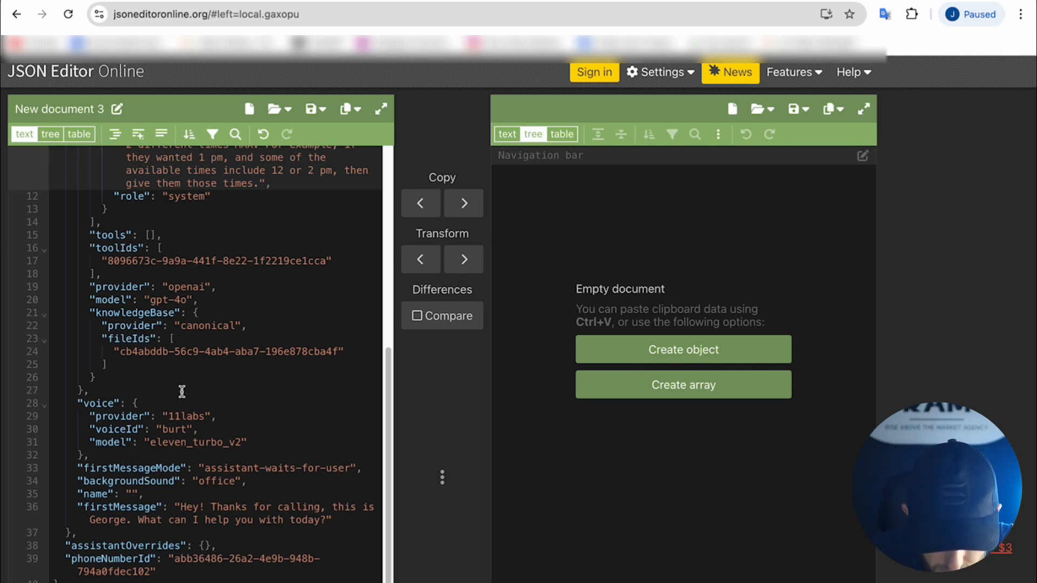
scroll(182, 391, up, 7)
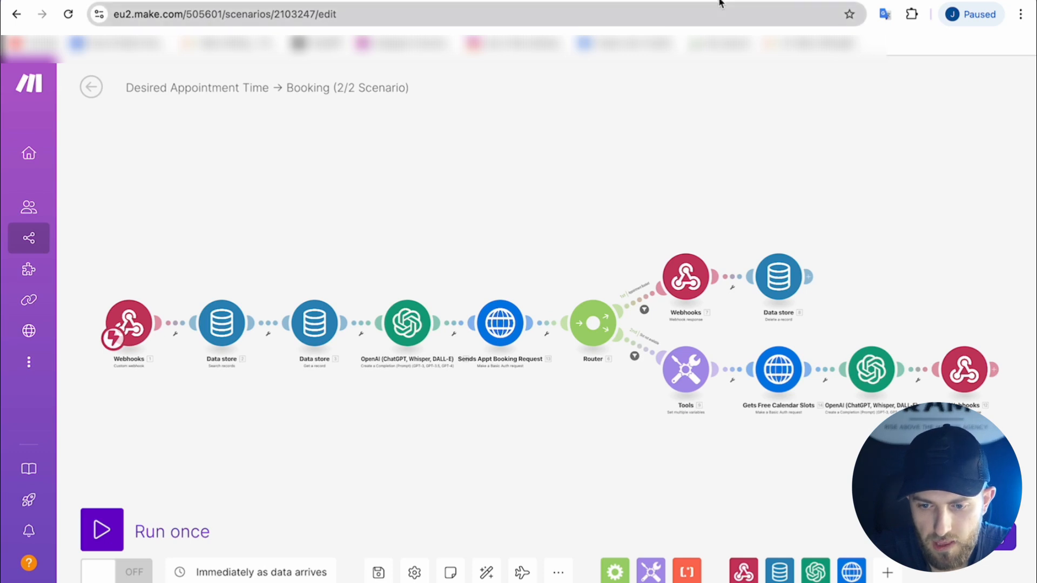
click(737, 1)
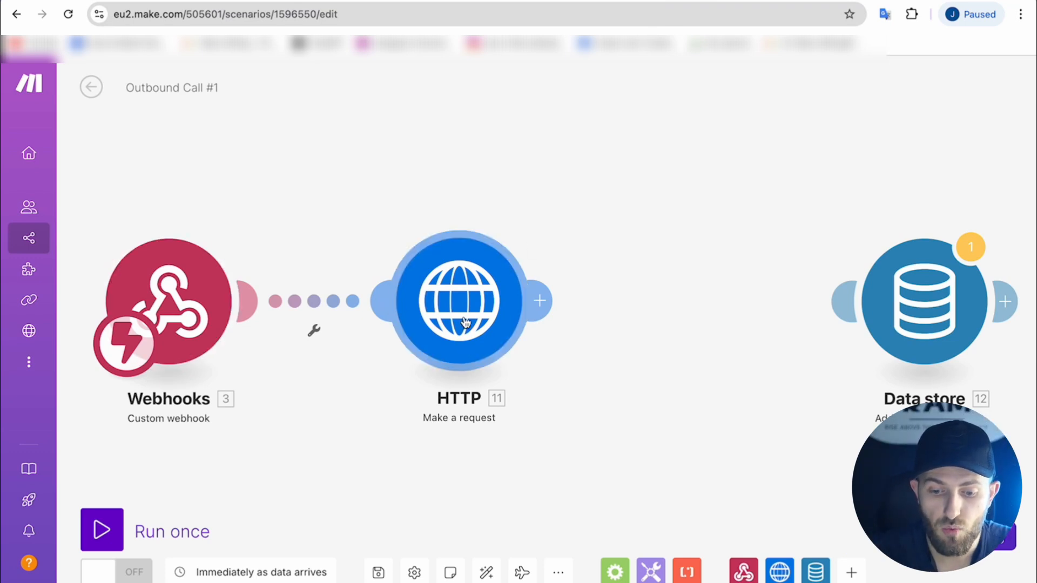
click(460, 343)
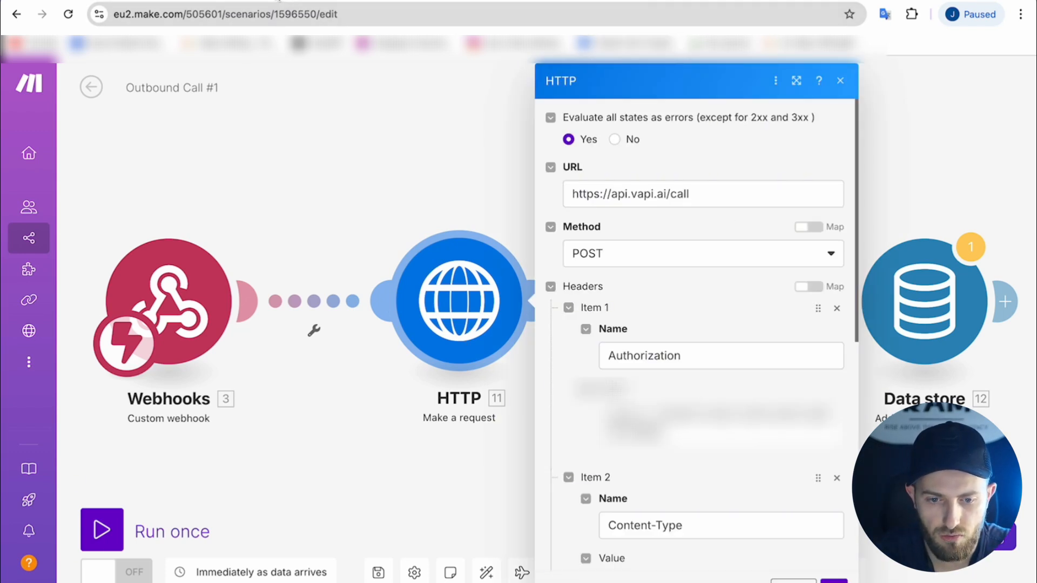
click(280, 1)
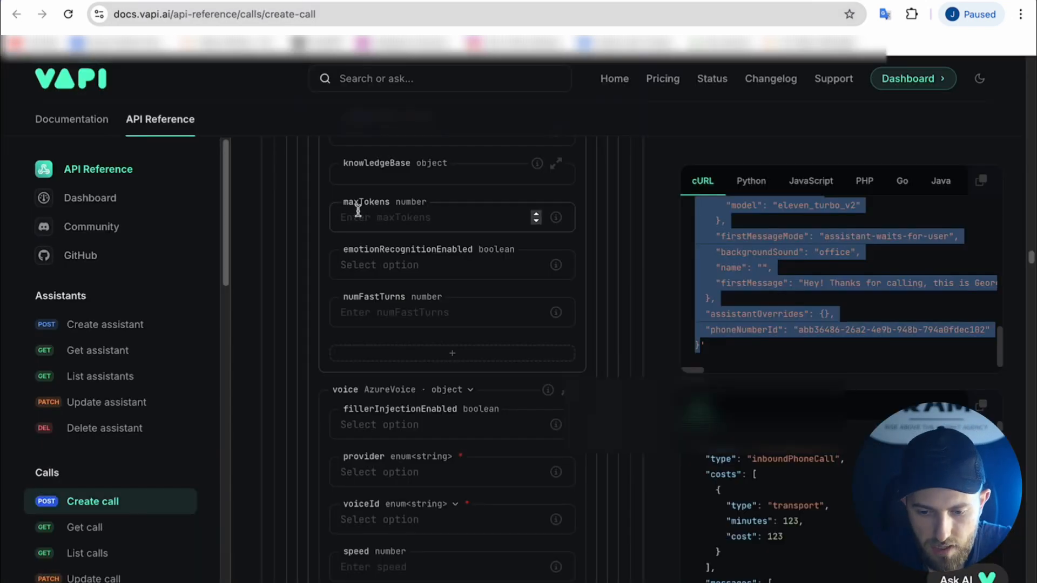
scroll(465, 245, up, 15)
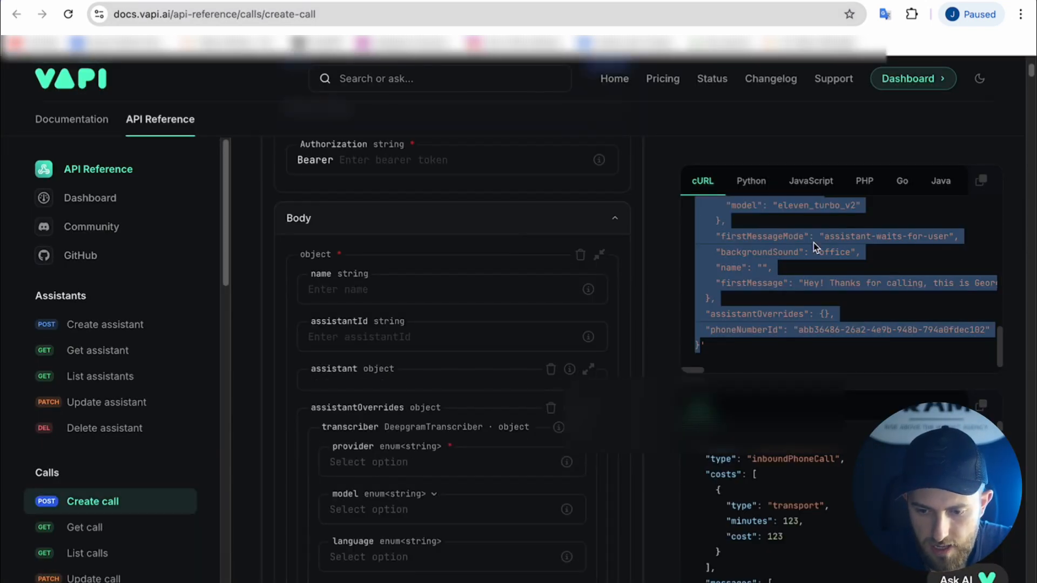
scroll(813, 242, up, 10)
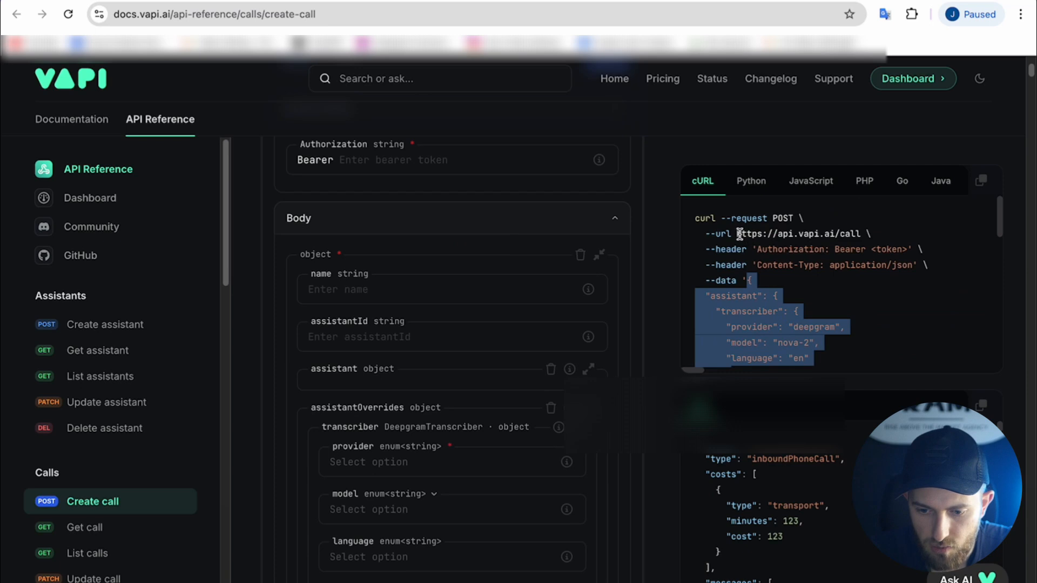
drag(737, 235, 863, 232)
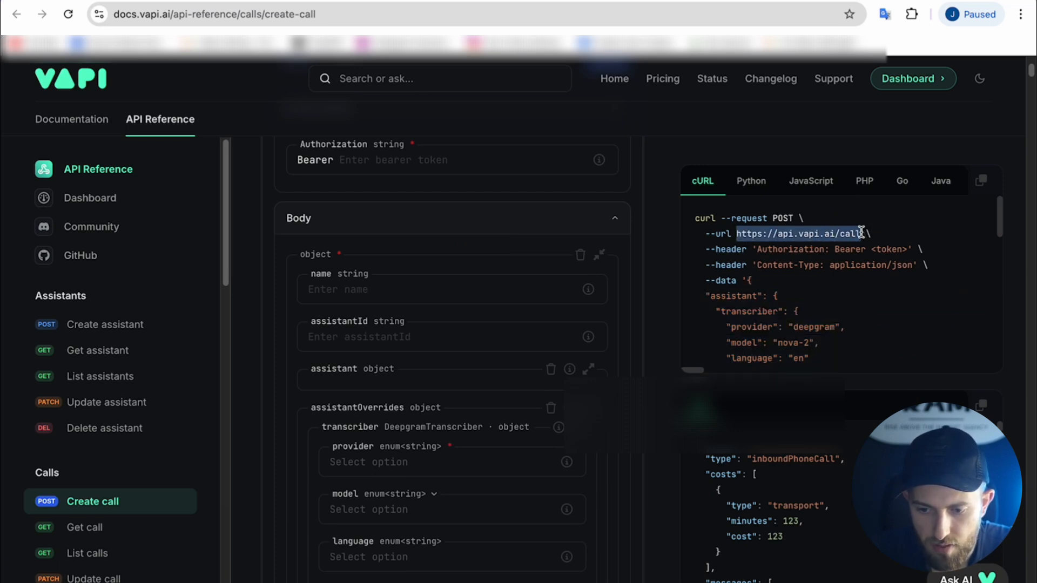
Compare the HTTP module's URL, POST method and Authorization header with the cURL example, and inspect the Authorization value field
mouse_move(845, 1)
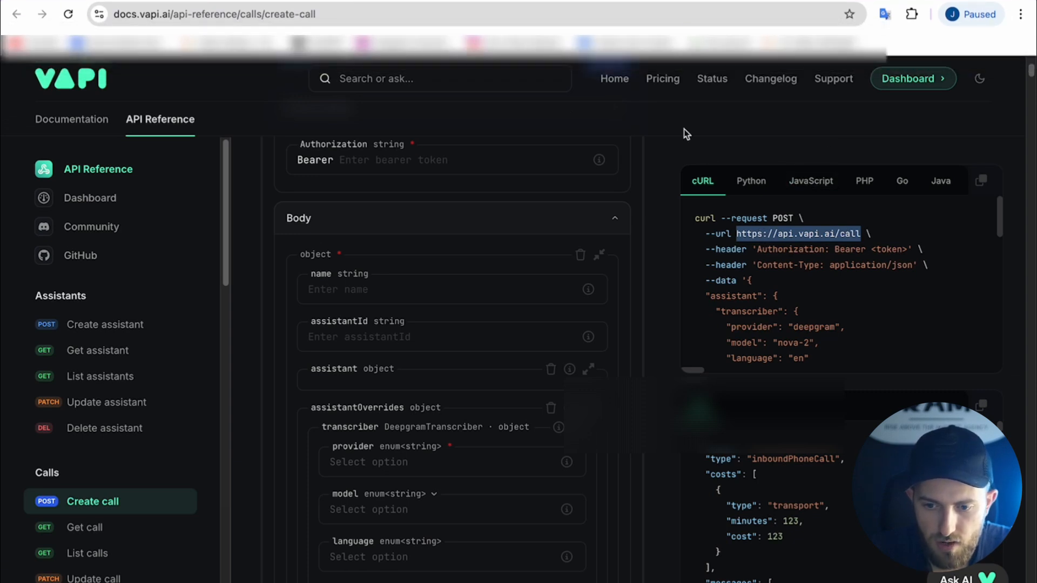
click(694, 1)
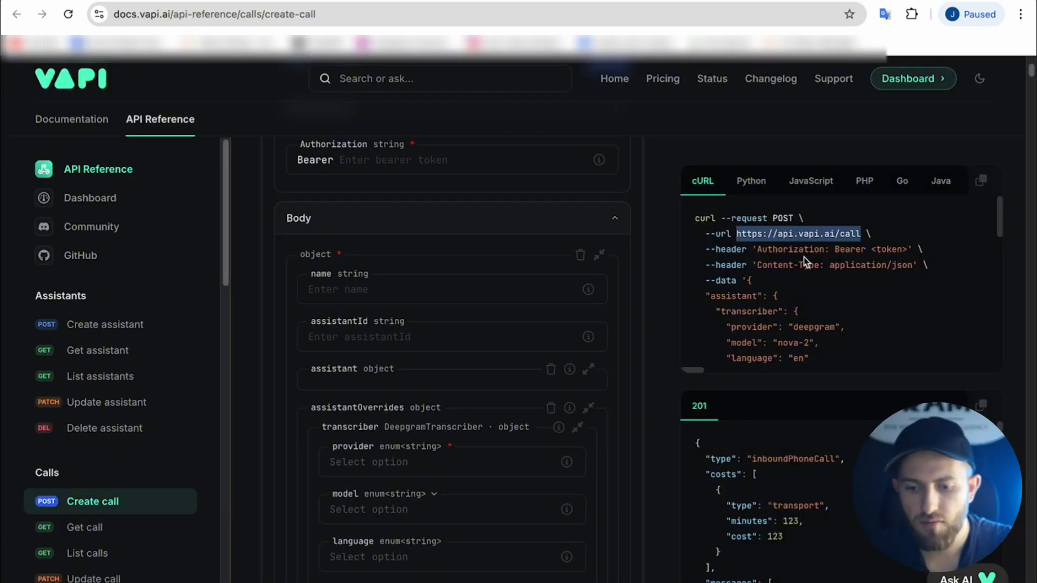
click(697, 1)
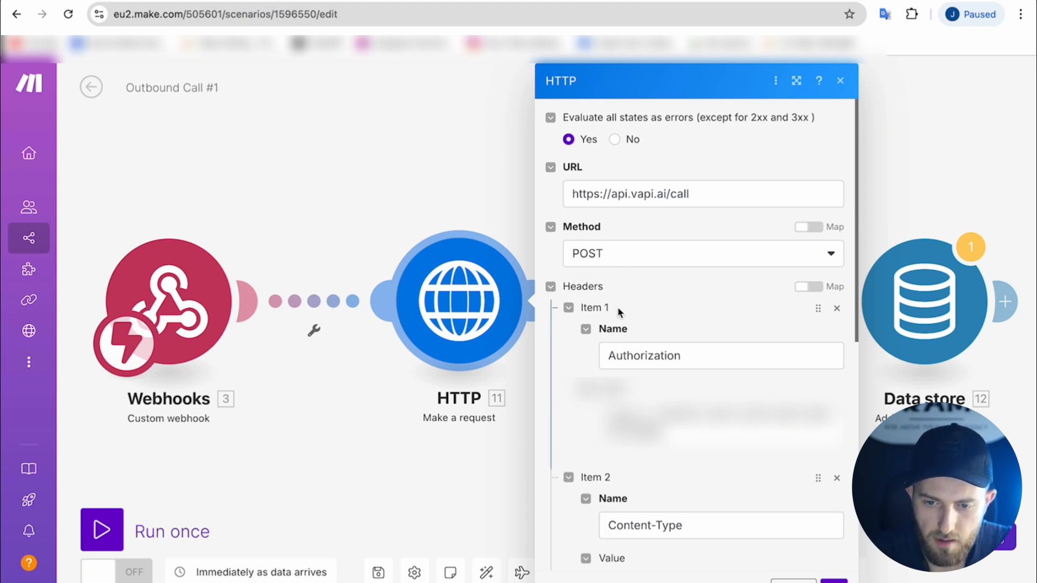
click(581, 1)
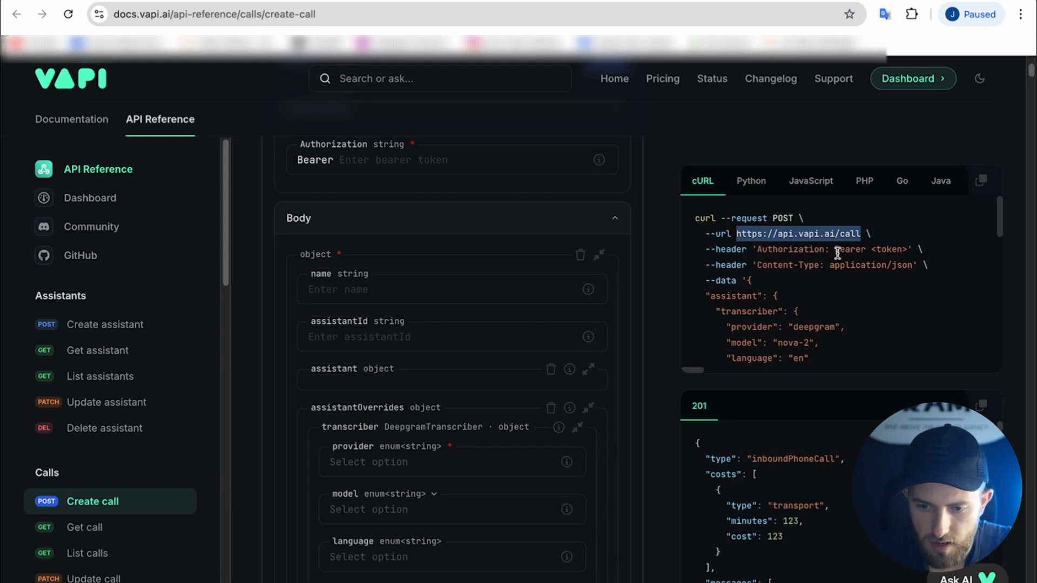
click(464, 2)
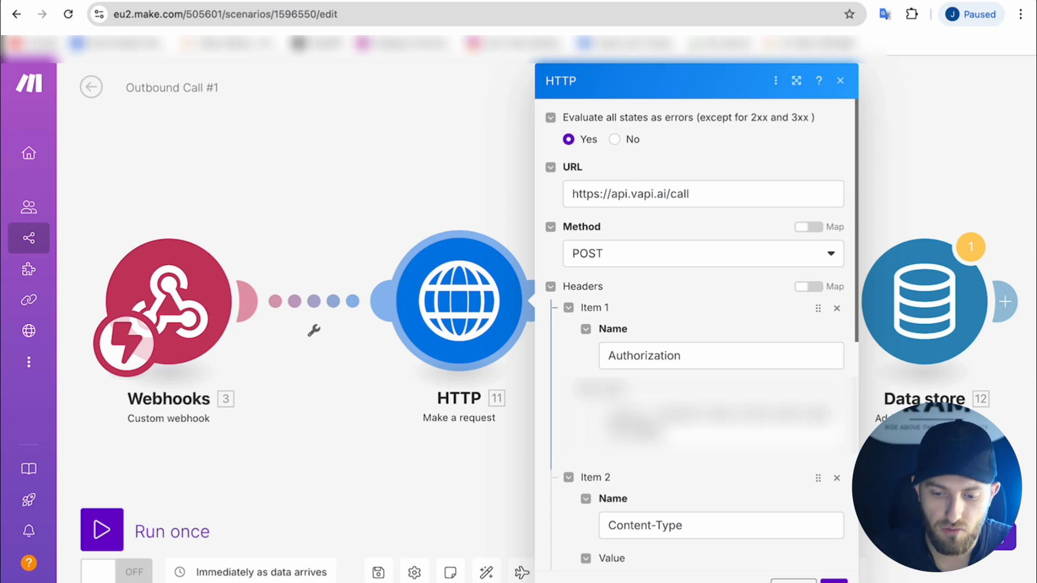
click(653, 418)
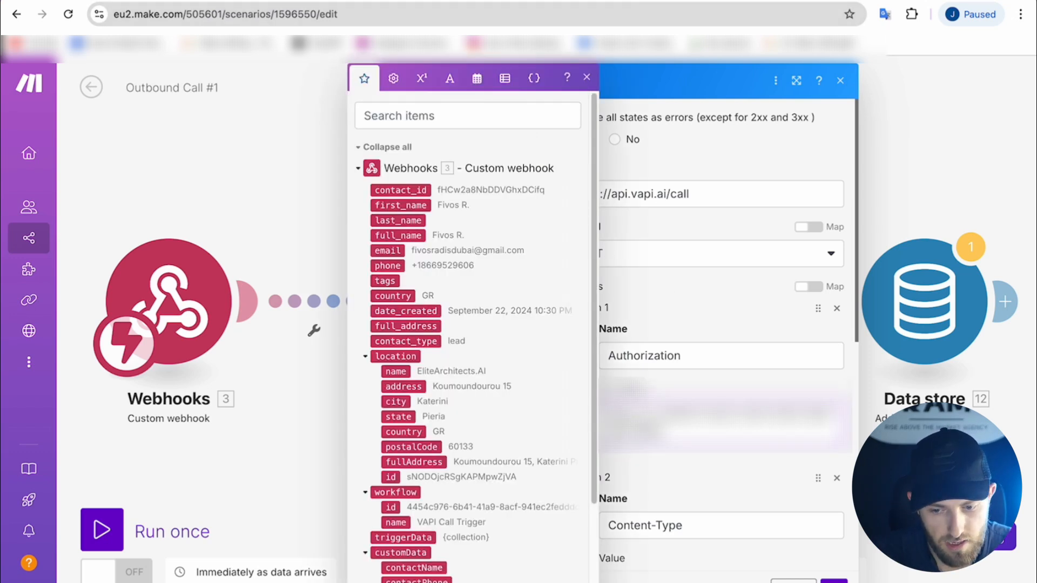
click(676, 465)
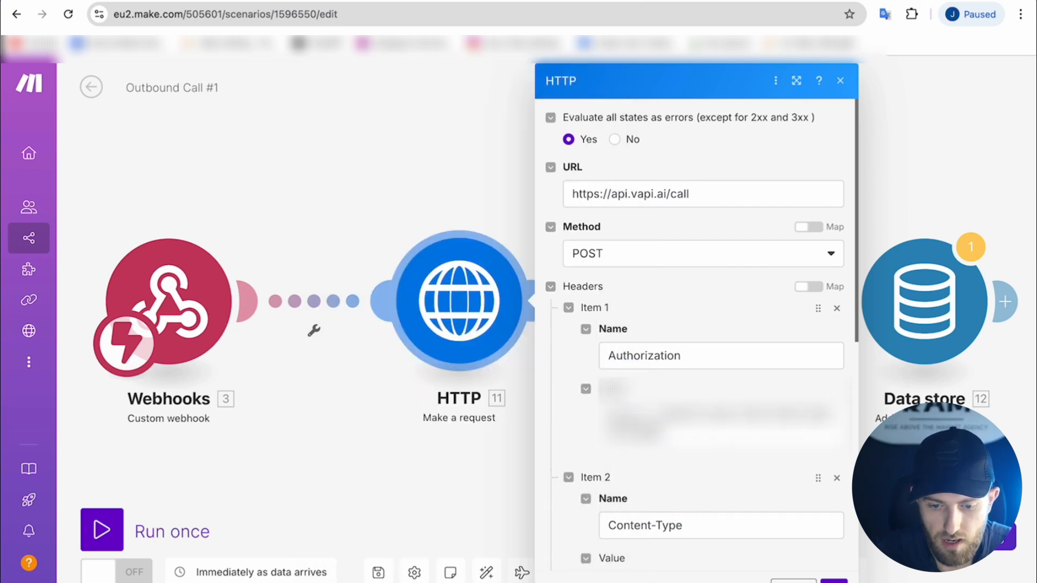
Check the HTTP module's Content-Type header against the cURL example, and review its body type, content type and request content fields
click(572, 1)
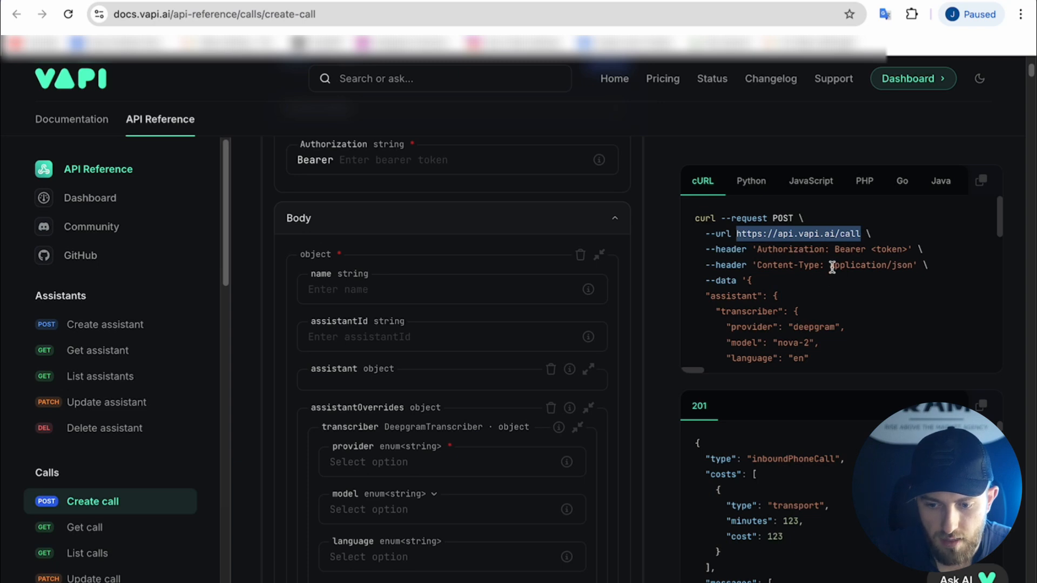
click(697, 1)
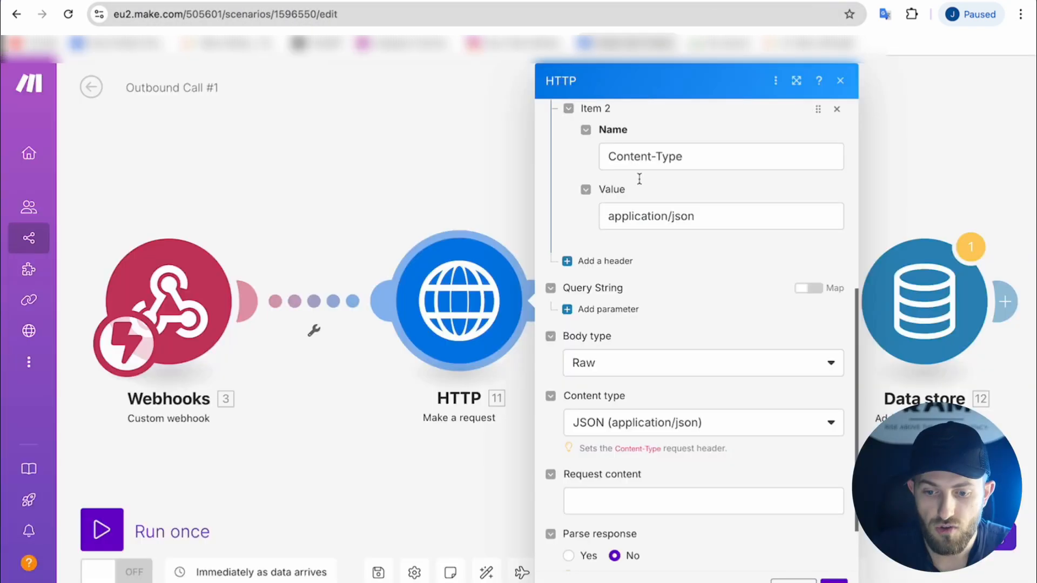
click(612, 158)
click(700, 193)
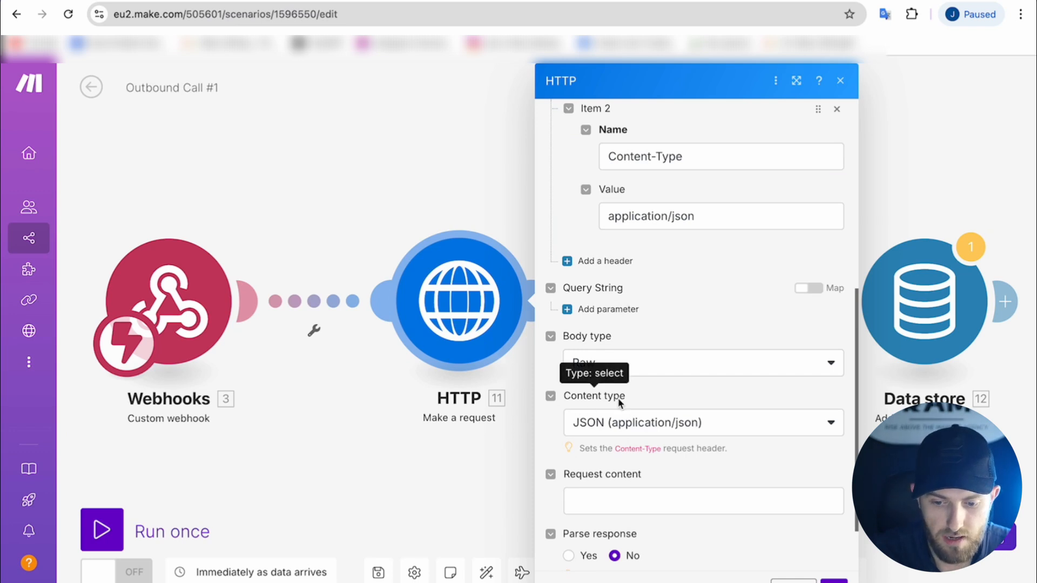
scroll(627, 490, down, 2)
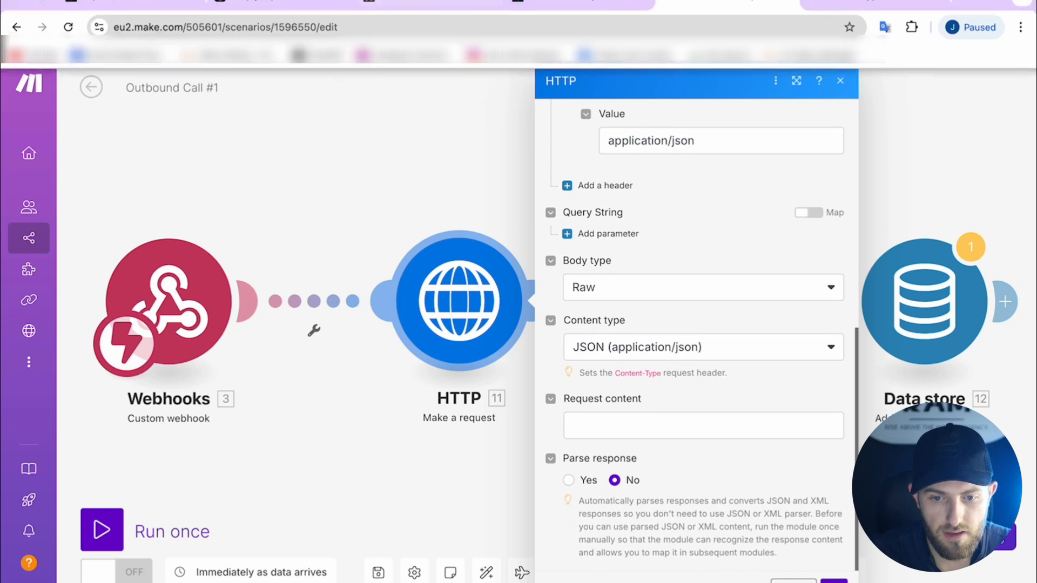
In JSON Editor Online, put the corrected request body in a new document and copy all of its JSON
click(438, 2)
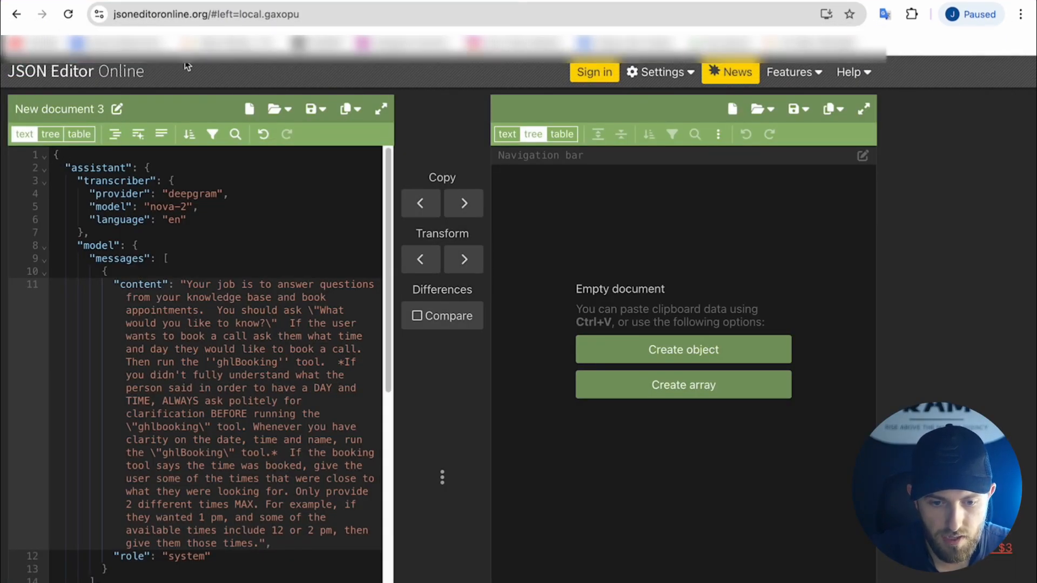
click(250, 114)
drag(58, 160, 225, 582)
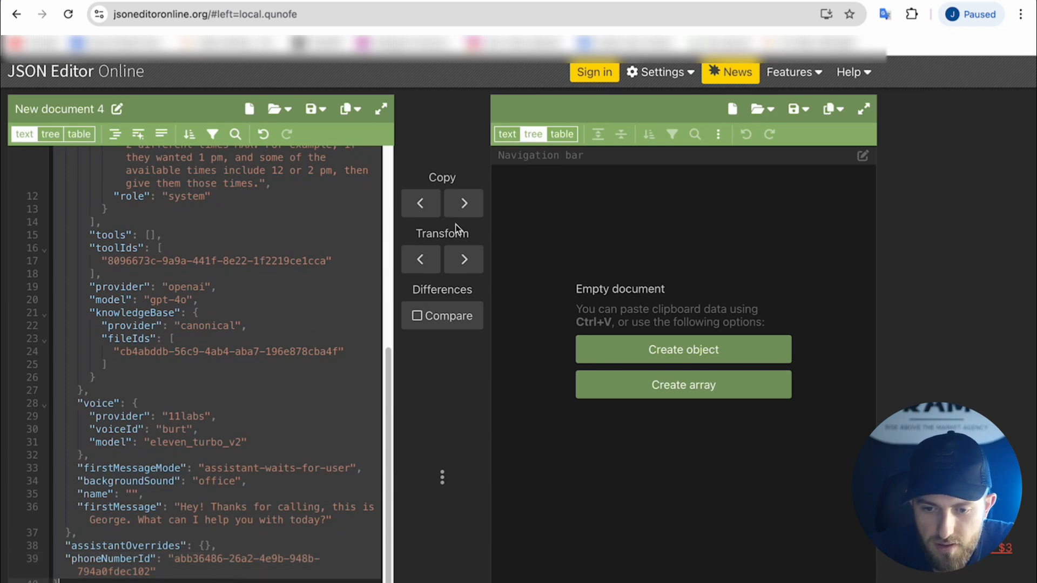
Paste the copied JSON into the Make HTTP module's request content and check it down to the phoneNumberId line
key(ctrl+Tab)
click(628, 426)
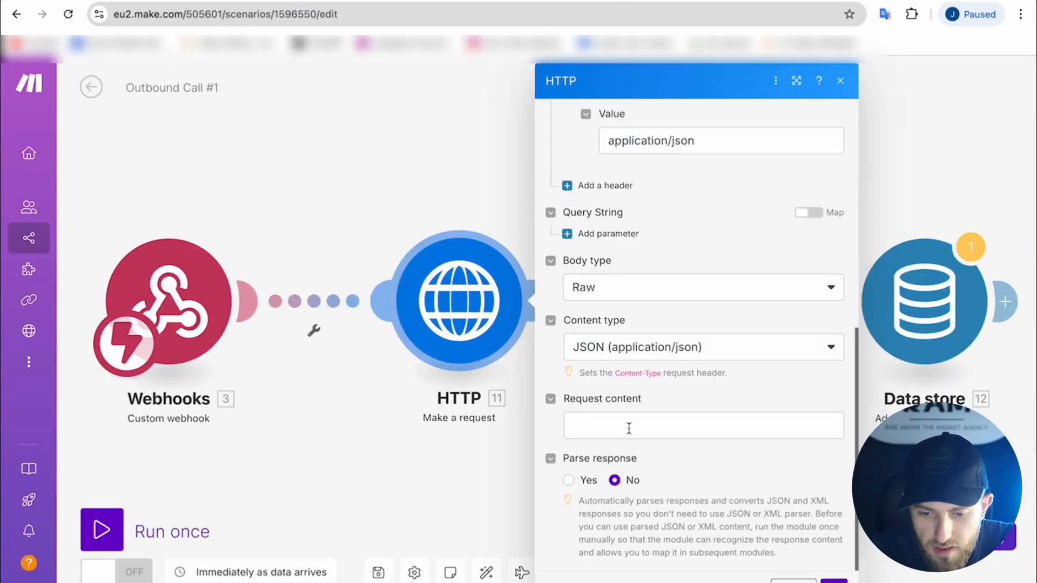
key(ctrl+v)
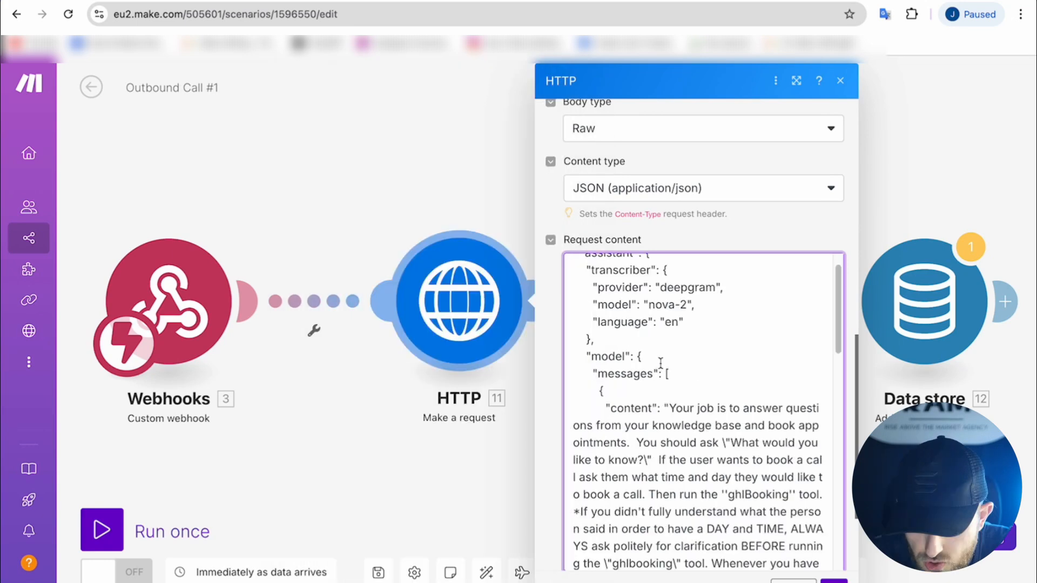
scroll(659, 363, down, 10)
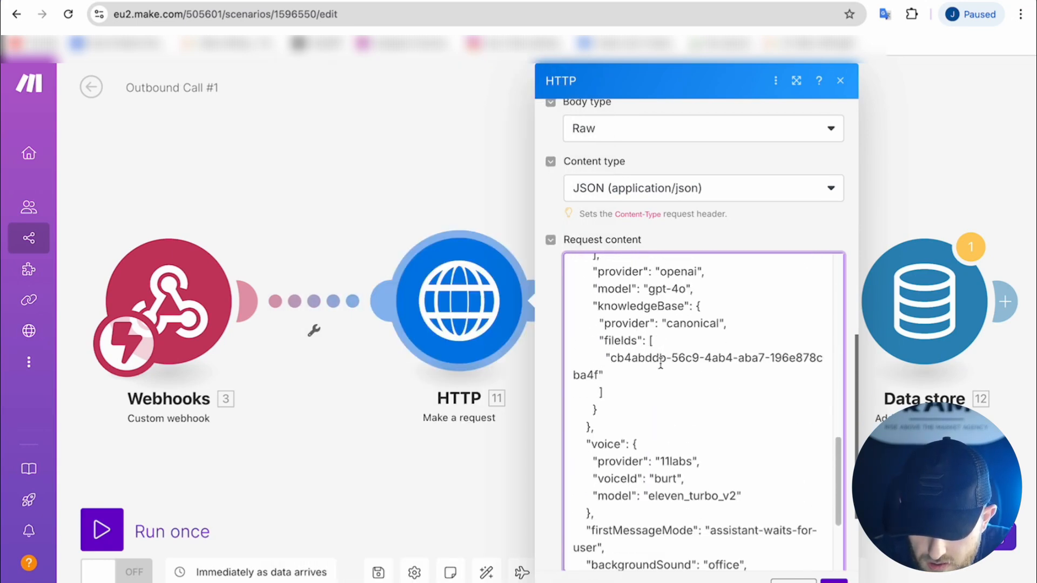
scroll(660, 363, down, 5)
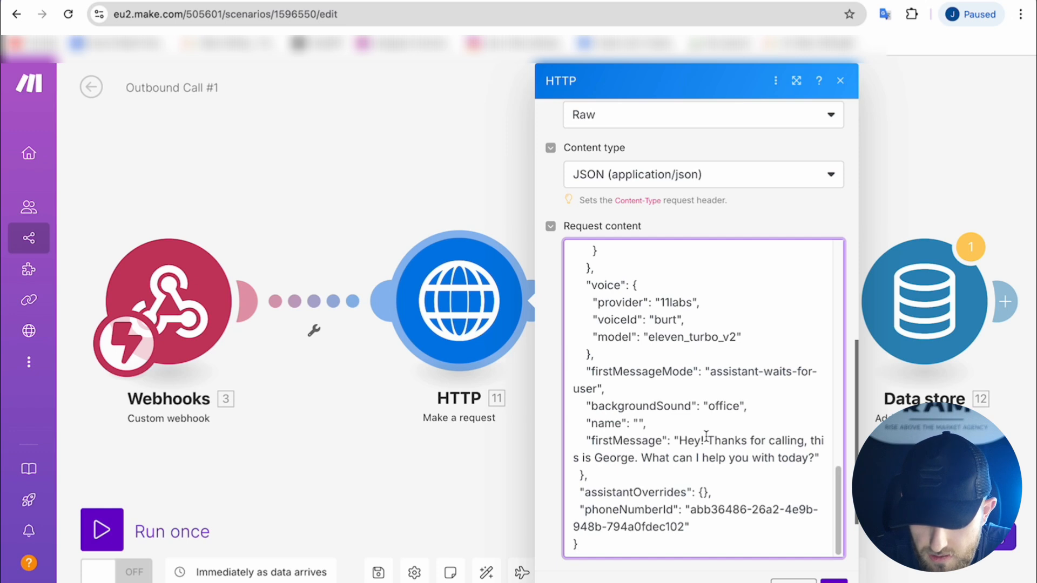
Rewrite the opening of firstMessage as an introduction from Facebook, followed by "I promise this is not a scam call. Am I talking with"
drag(720, 441, 805, 441)
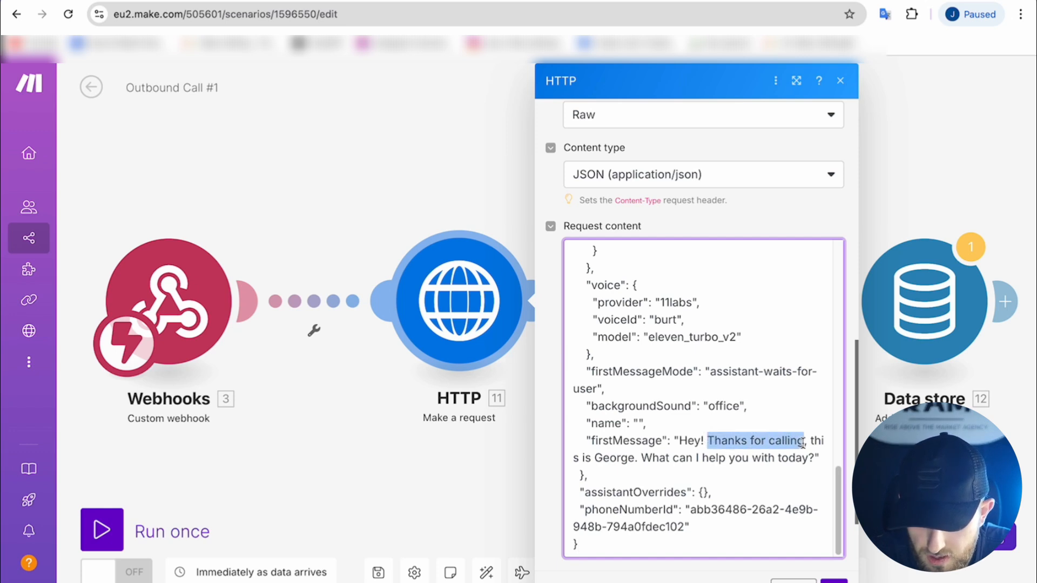
key(BackSpace)
text(is is George from)
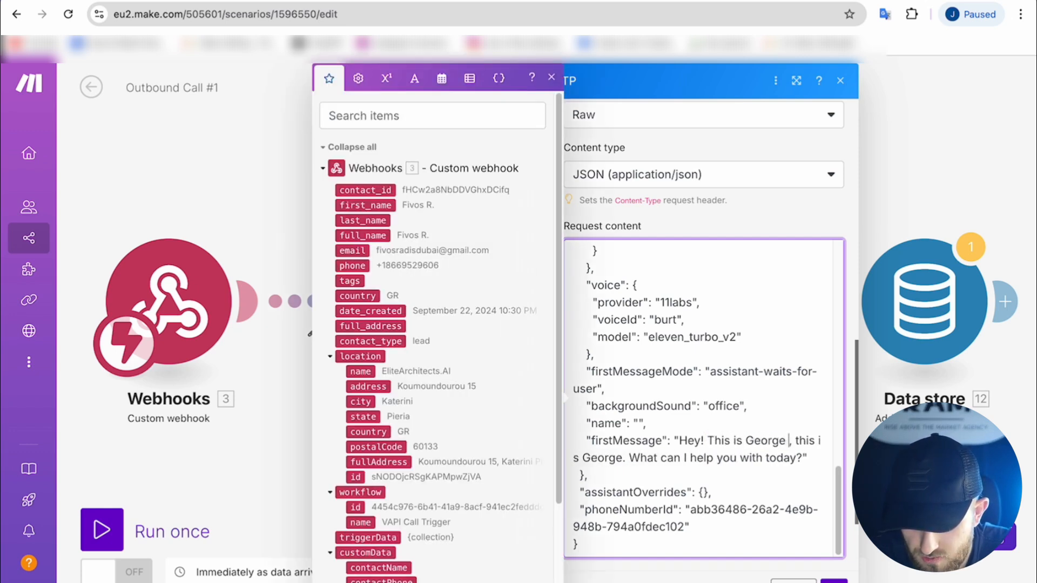
text( Facebook, I)
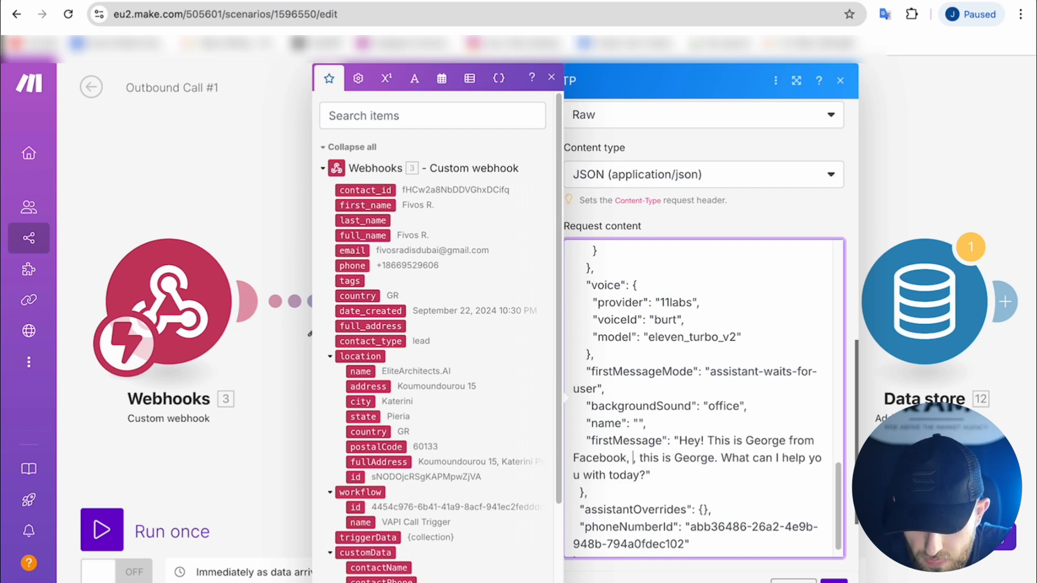
text( promise this is)
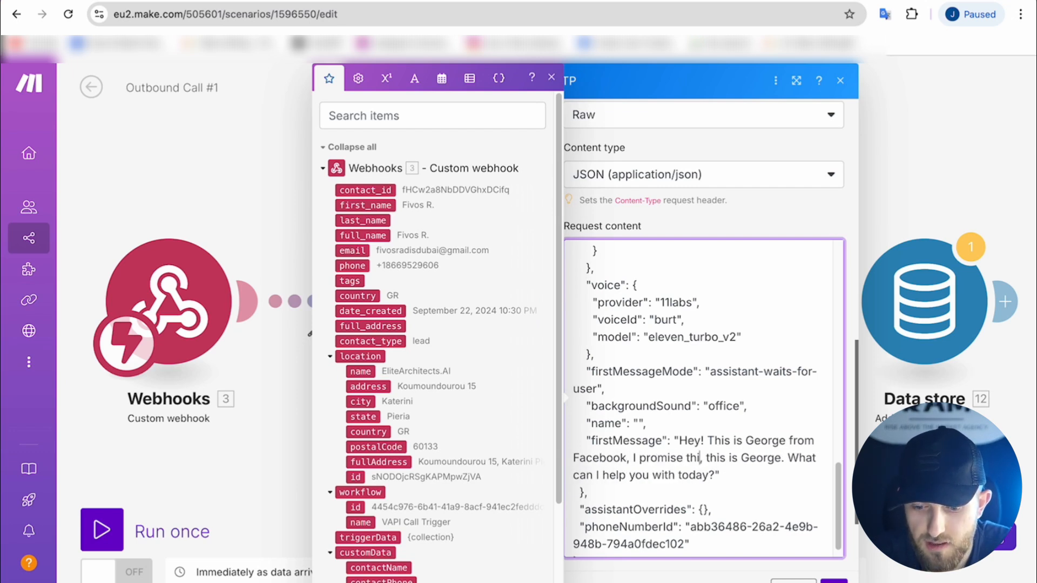
text( not a scam ca)
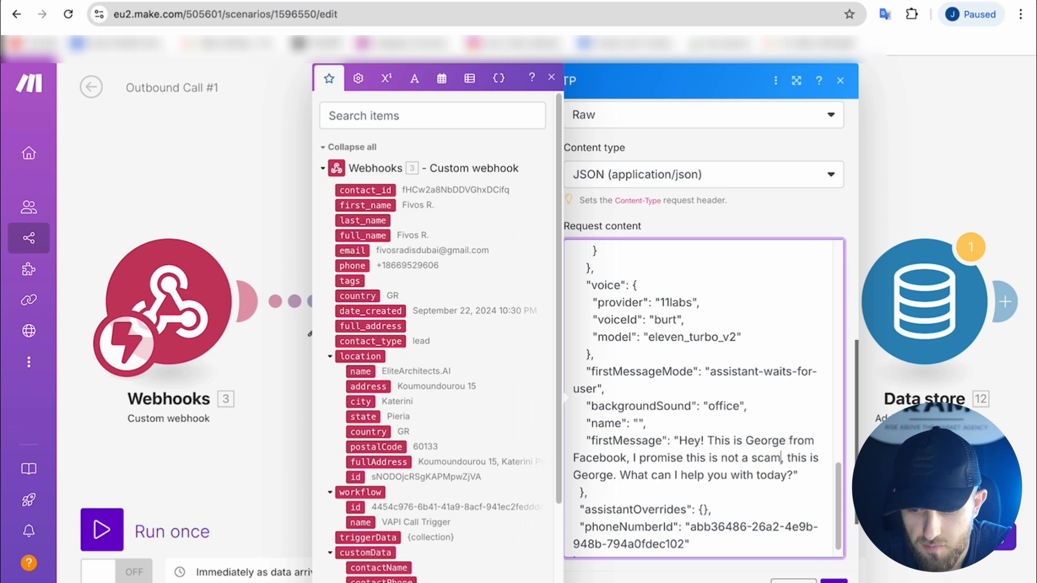
text(ll.)
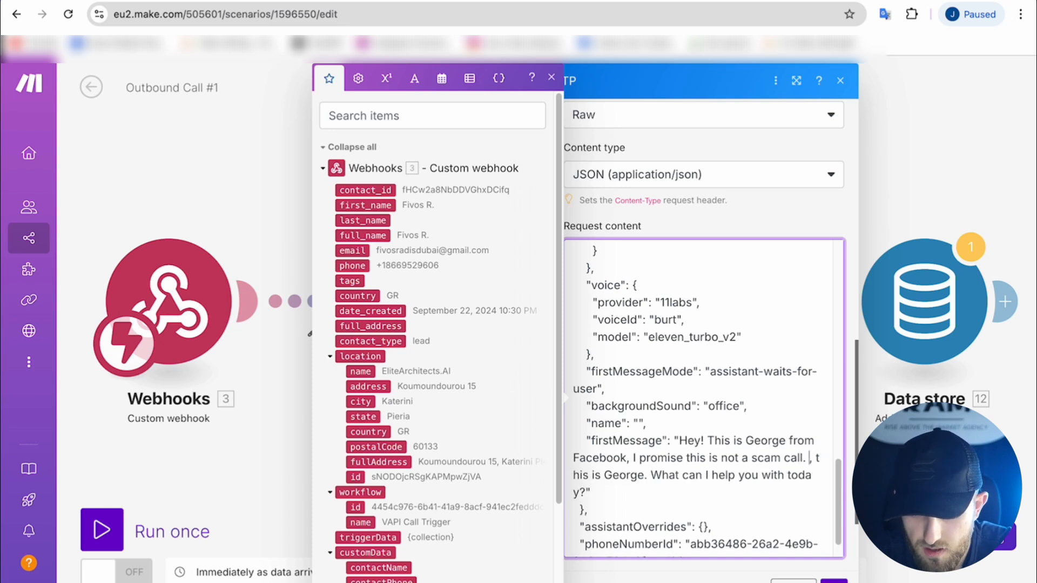
text( Am I)
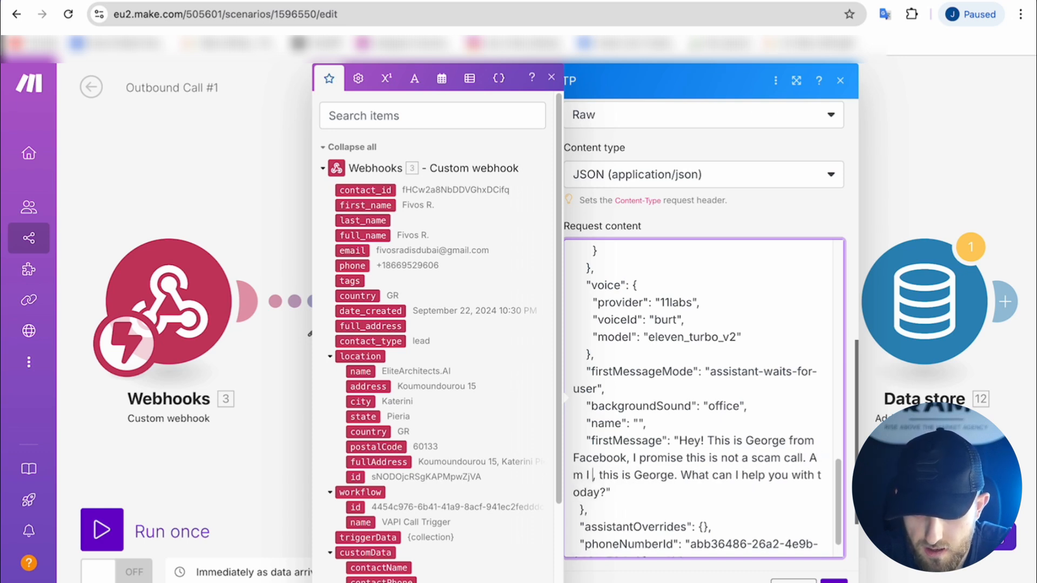
text( talking with)
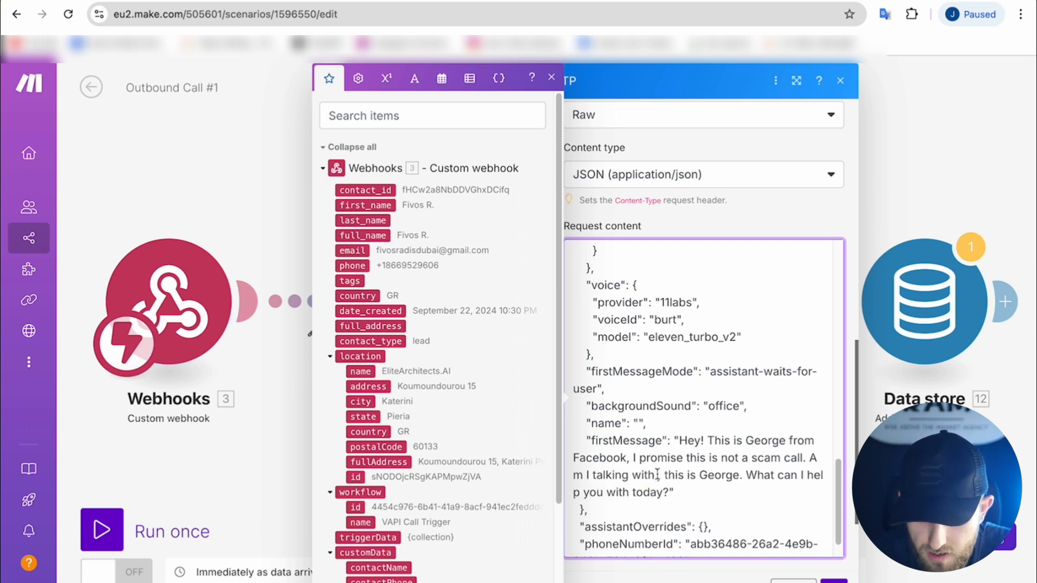
Replace the leftover greeting text before the question mark in firstMessage with the webhook's first_name variable
shift+click(664, 494)
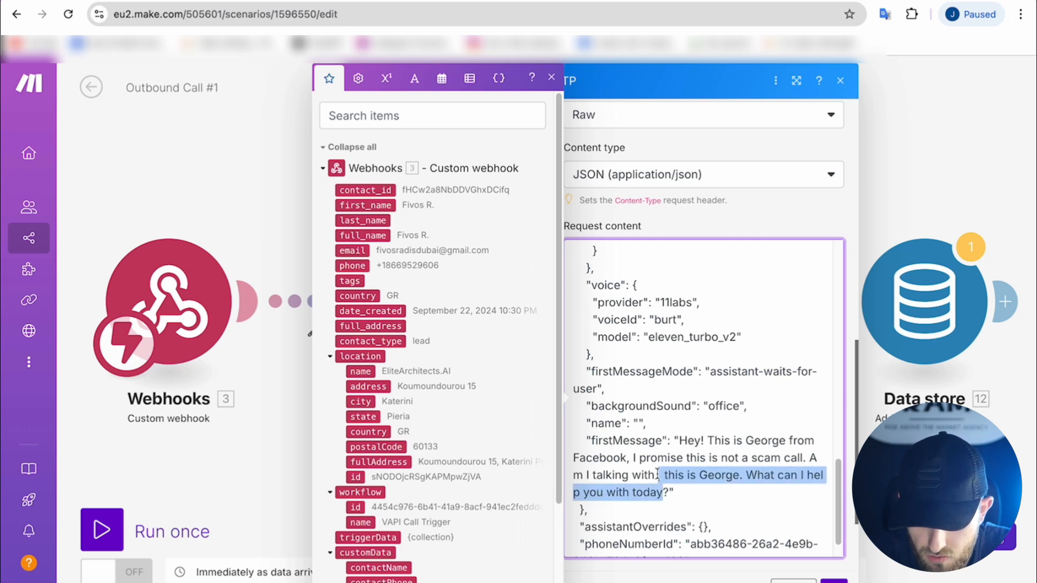
key(BackSpace)
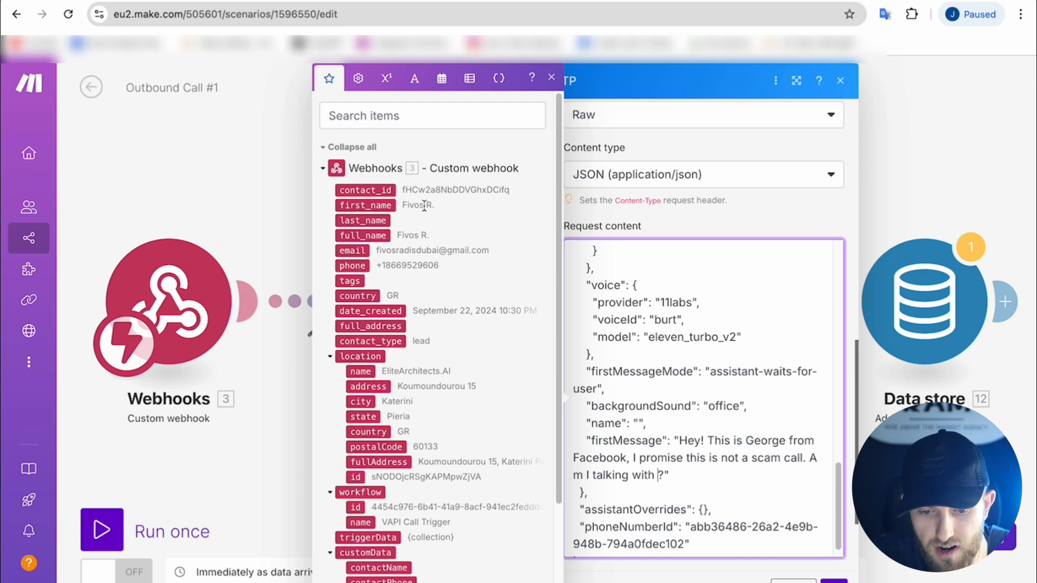
click(385, 207)
scroll(738, 449, down, 1)
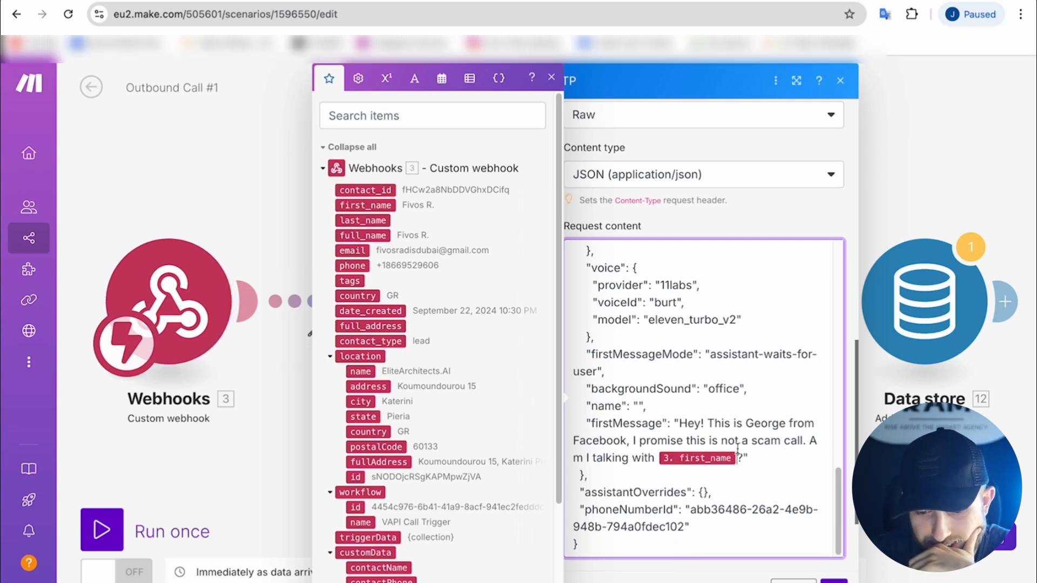
Change the word "promise" in firstMessage to "swear to god"
double_click(666, 439)
text(swear to)
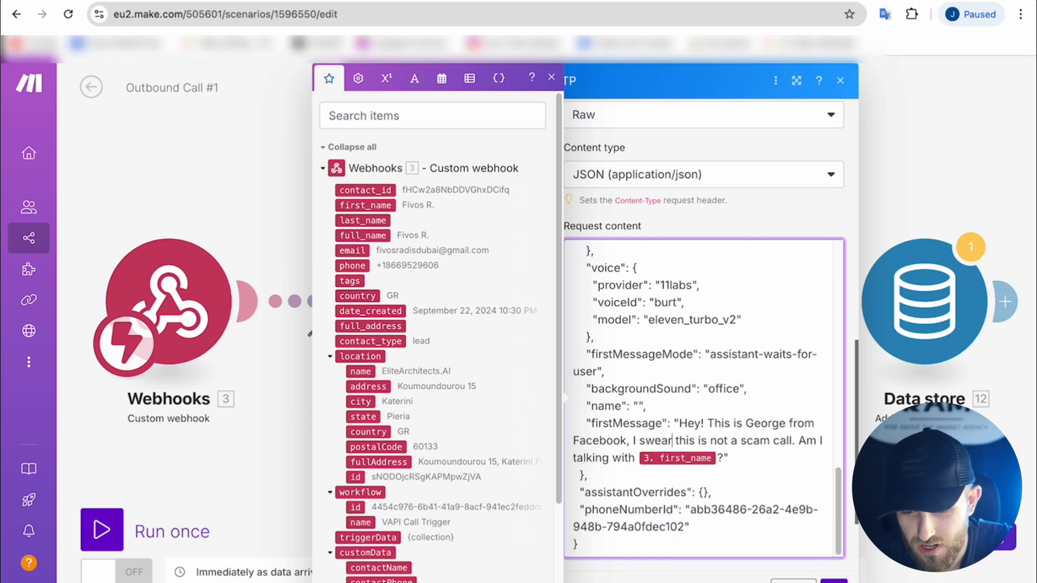
text( god t)
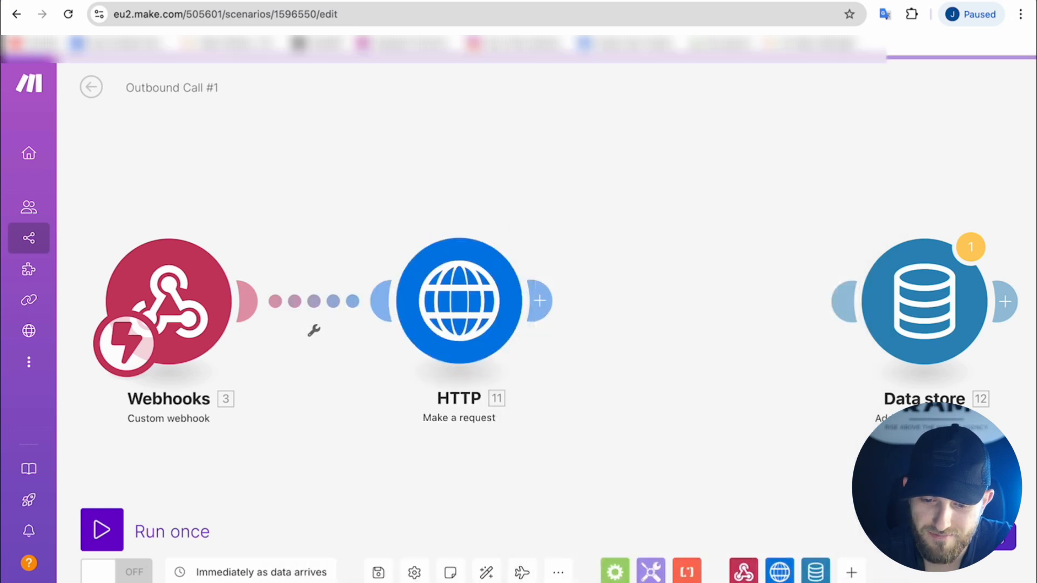
Reopen the HTTP module and review its request content, from the transcriber and system prompt through toolIds, voice and firstMessage
click(459, 300)
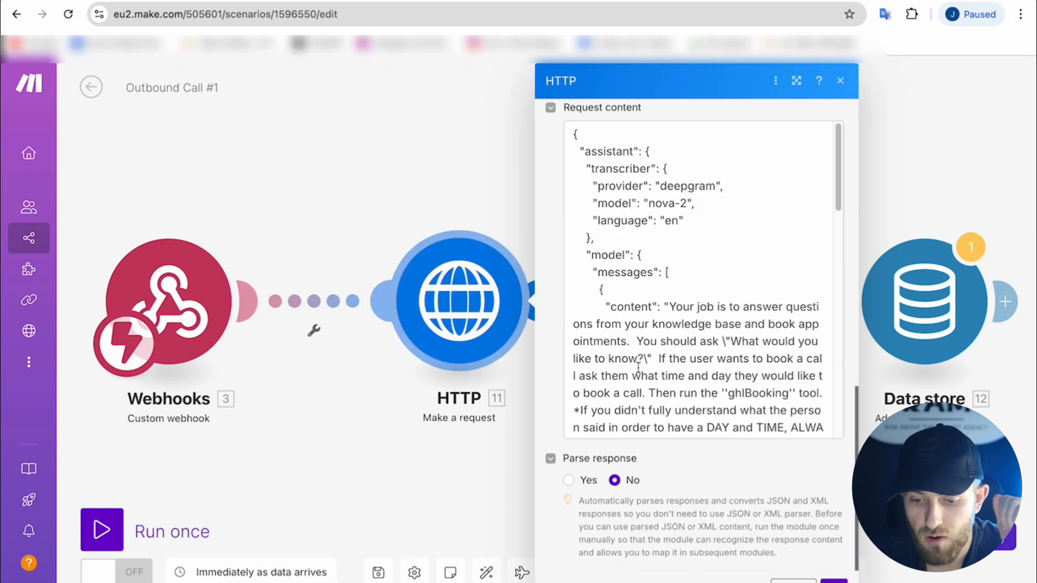
scroll(638, 367, up, 1)
scroll(639, 368, down, 12)
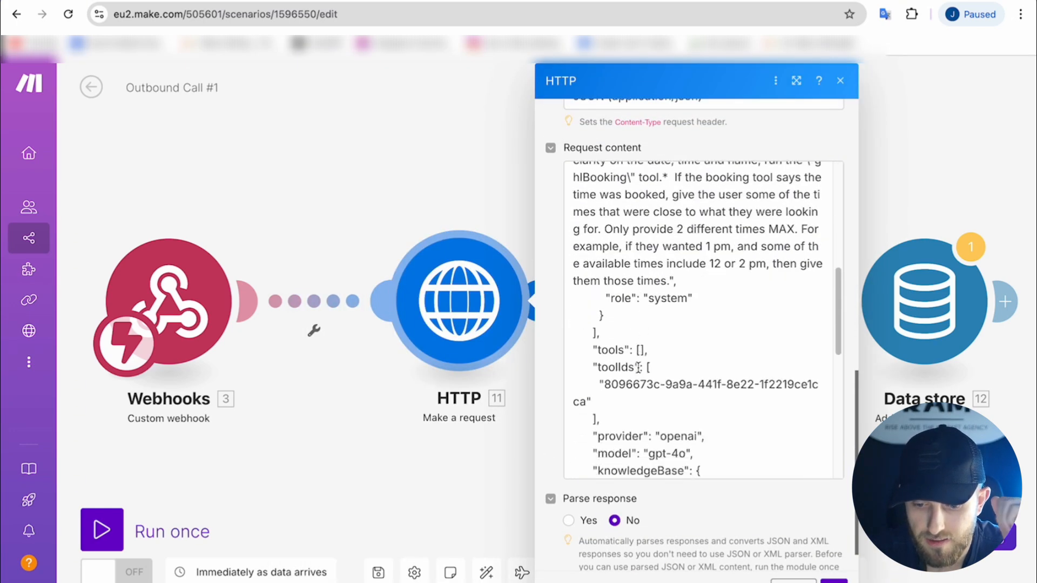
scroll(639, 368, down, 1)
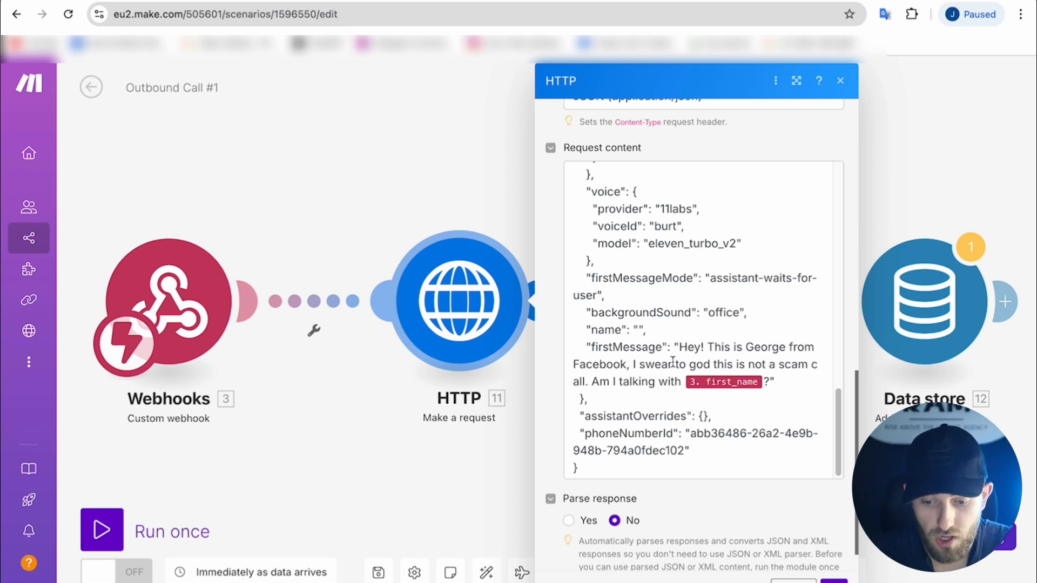
scroll(671, 321, up, 5)
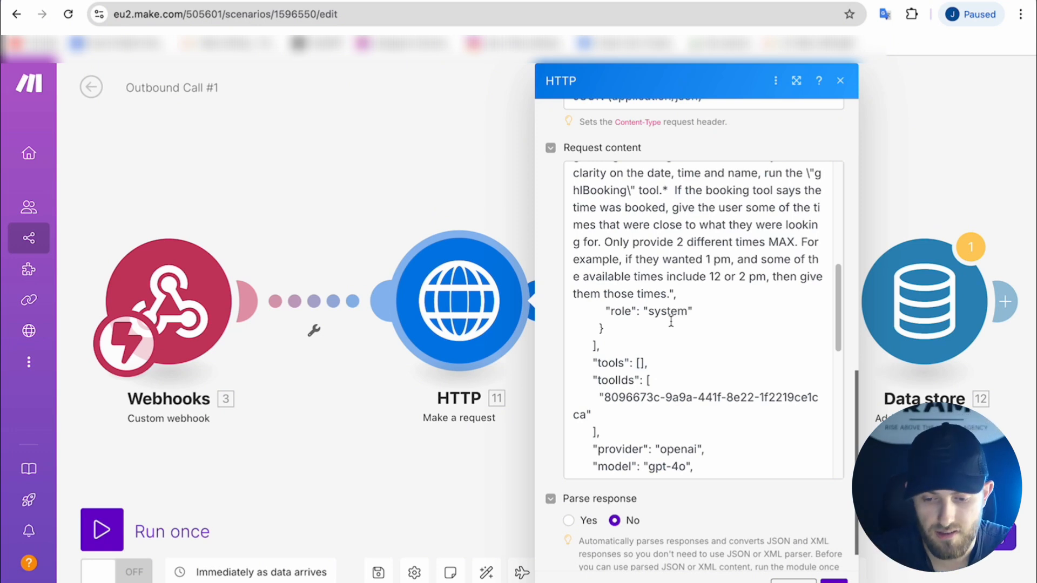
scroll(675, 354, down, 2)
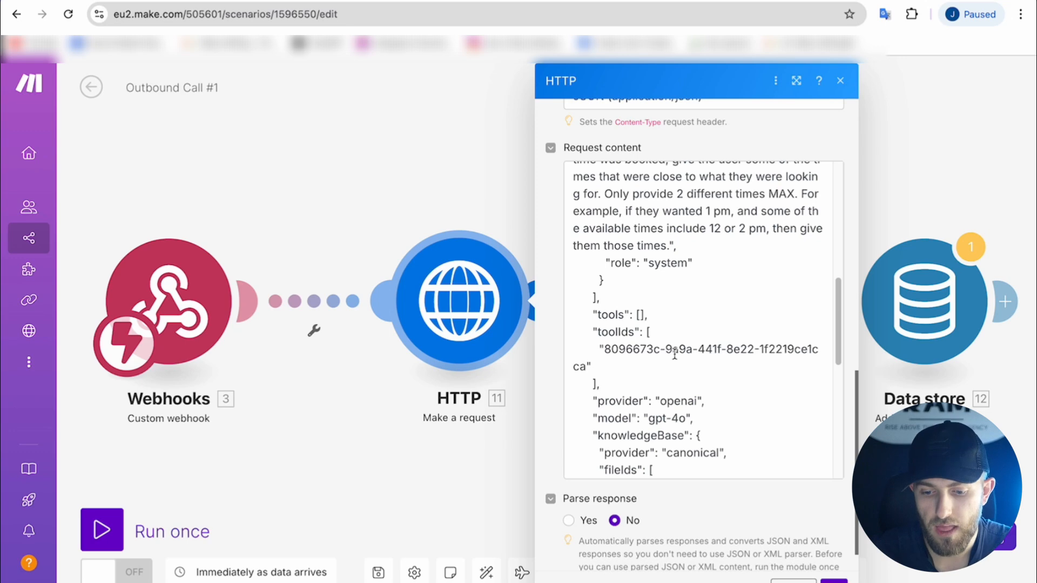
scroll(675, 353, up, 15)
scroll(675, 354, down, 10)
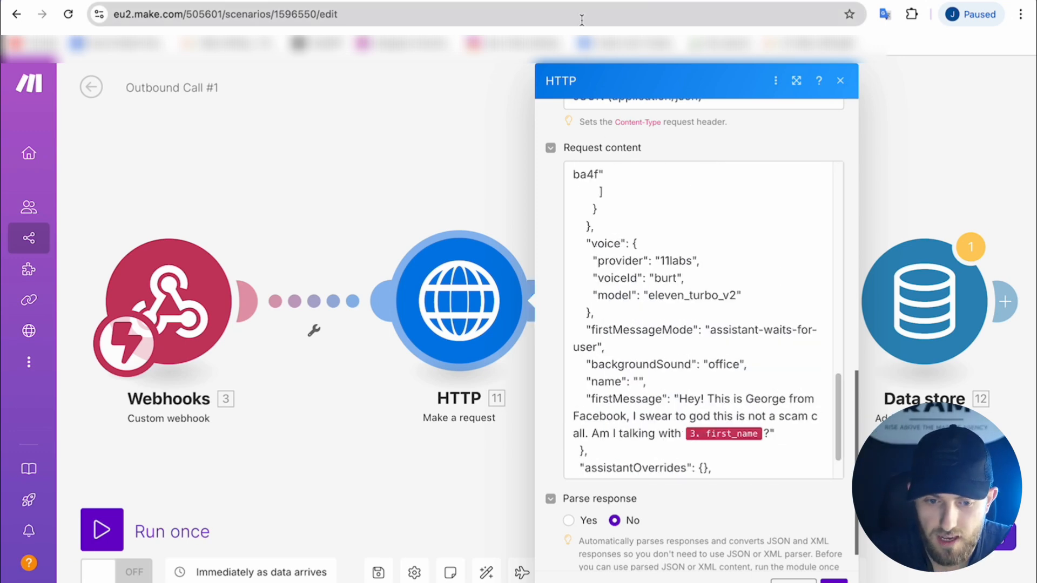
In Vapi's Voice Library, look through the voice providers, preview the male Zealandic 11labs voice and copy its ID
click(136, 3)
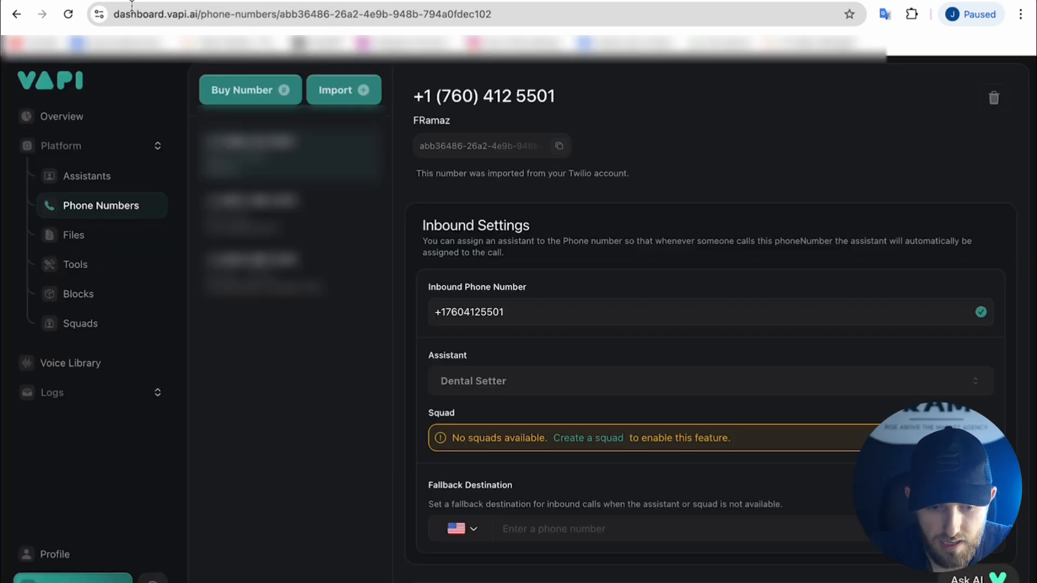
click(77, 363)
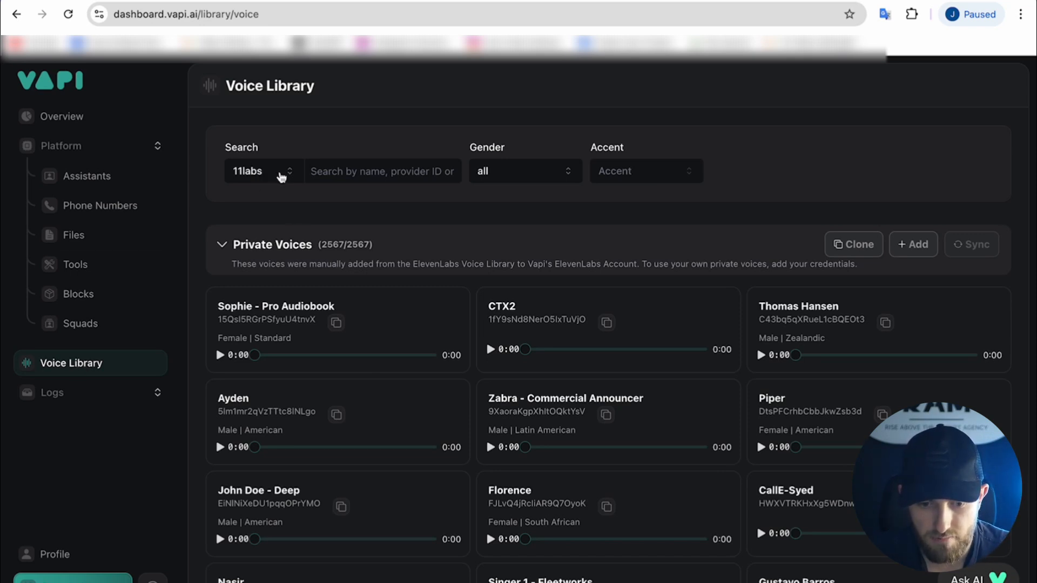
click(279, 175)
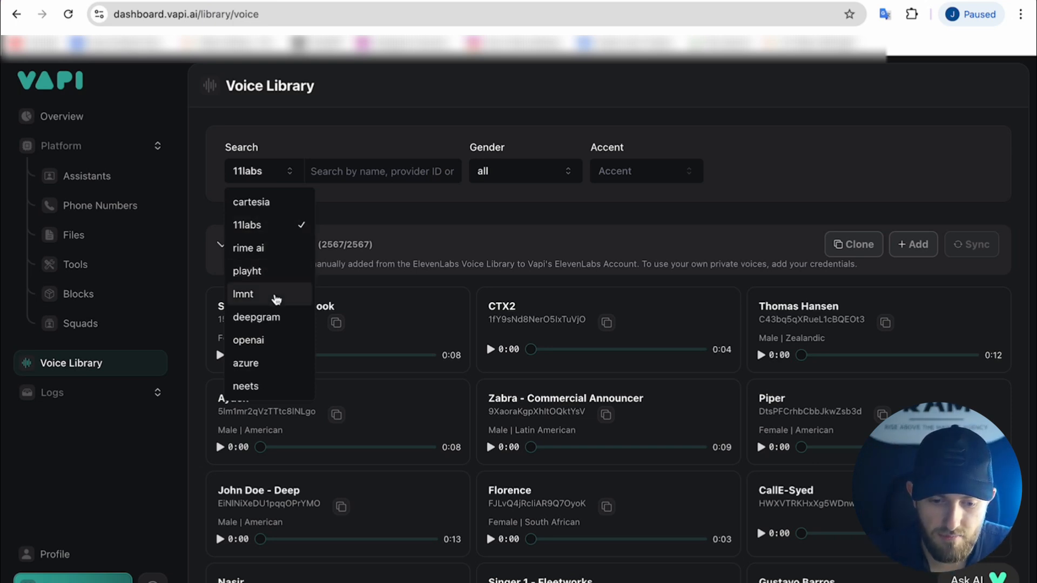
click(449, 224)
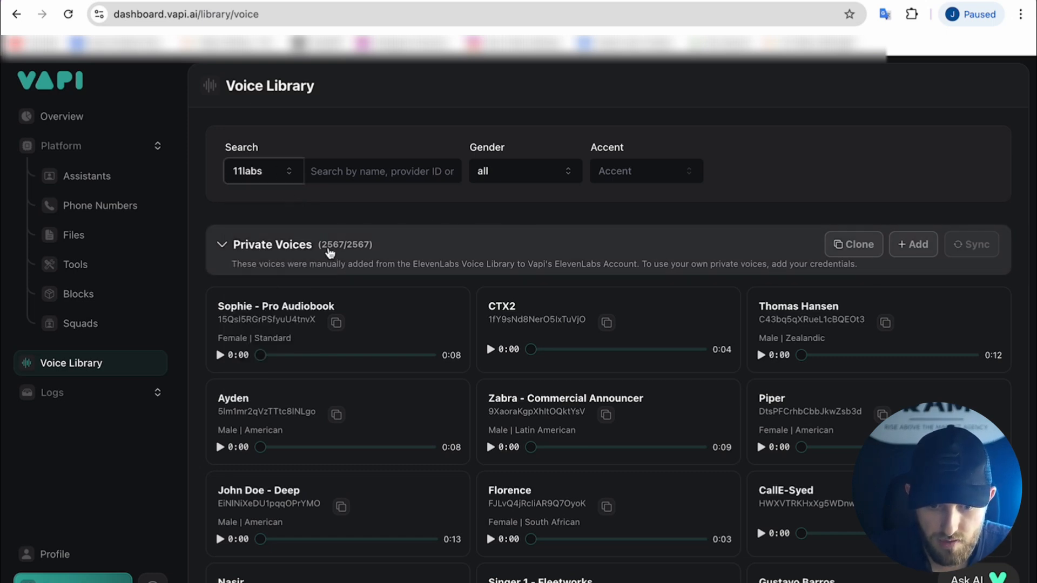
click(761, 355)
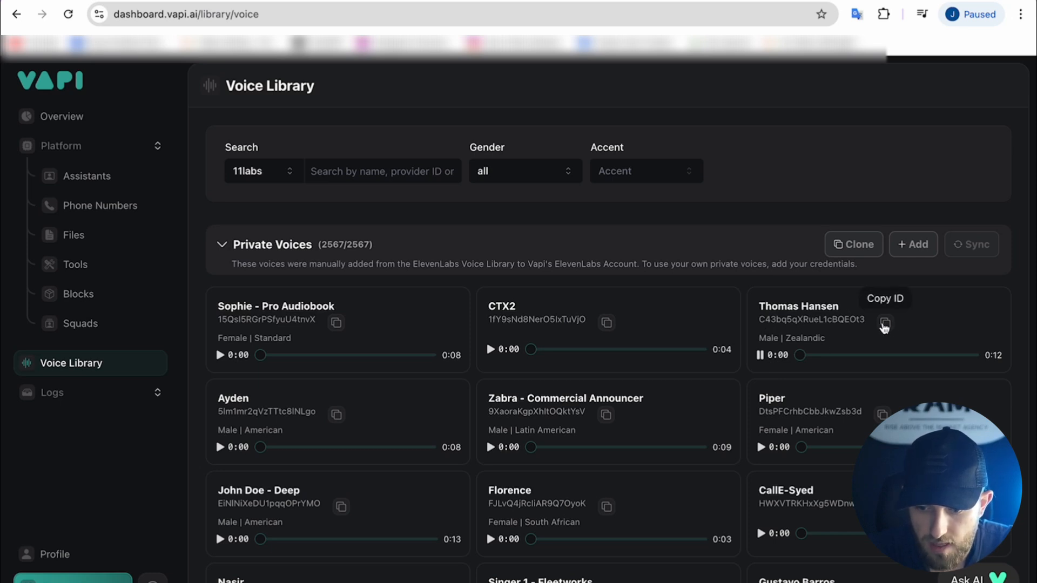
click(884, 325)
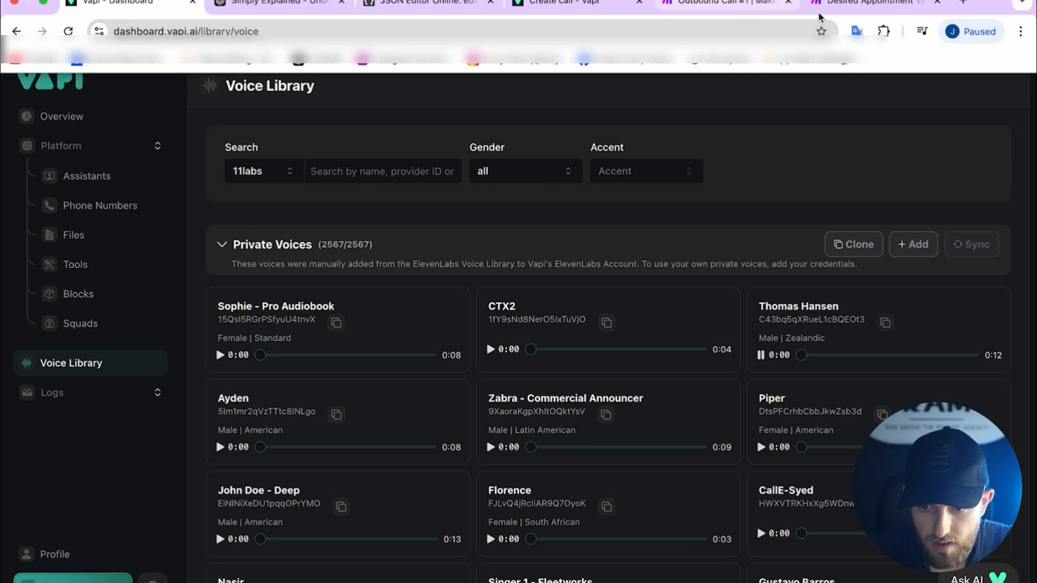
Replace the voiceId "burt" in the Make HTTP module's request content with the copied voice ID, save the module and look over its system prompt
click(712, 11)
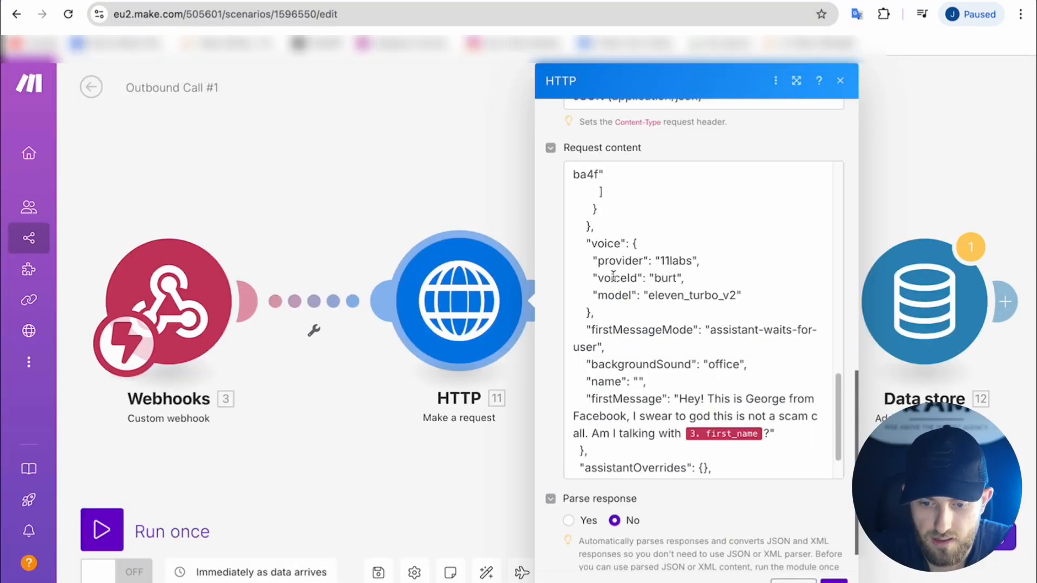
drag(655, 279, 678, 279)
key(ctrl+v)
scroll(734, 290, down, 1)
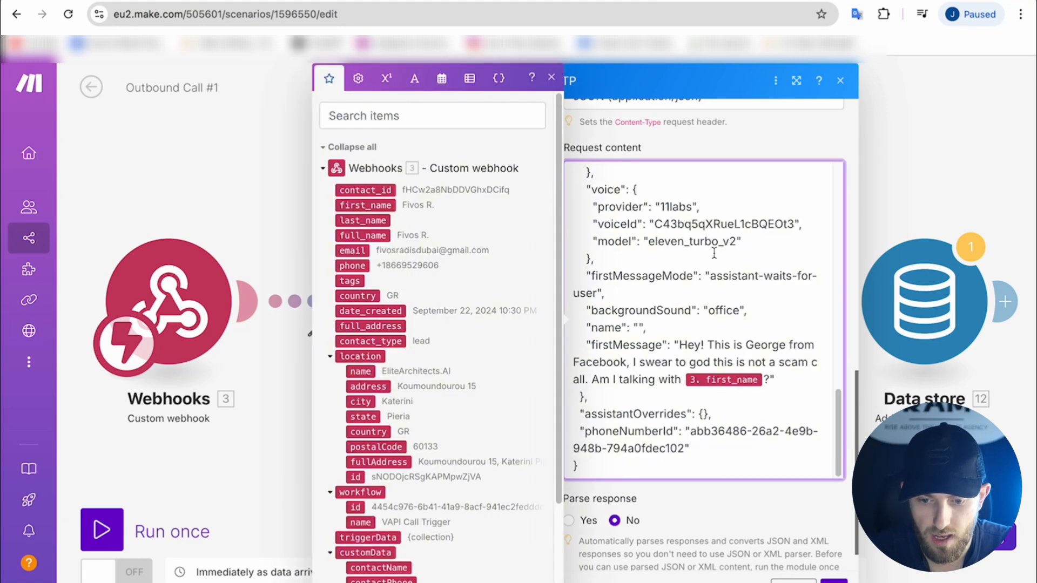
drag(654, 224, 793, 226)
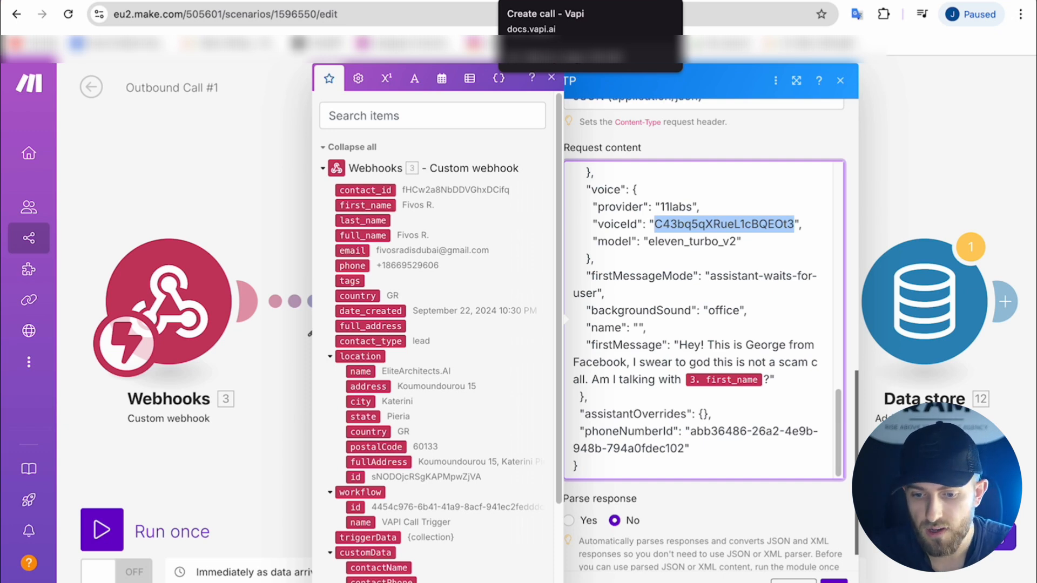
click(725, 267)
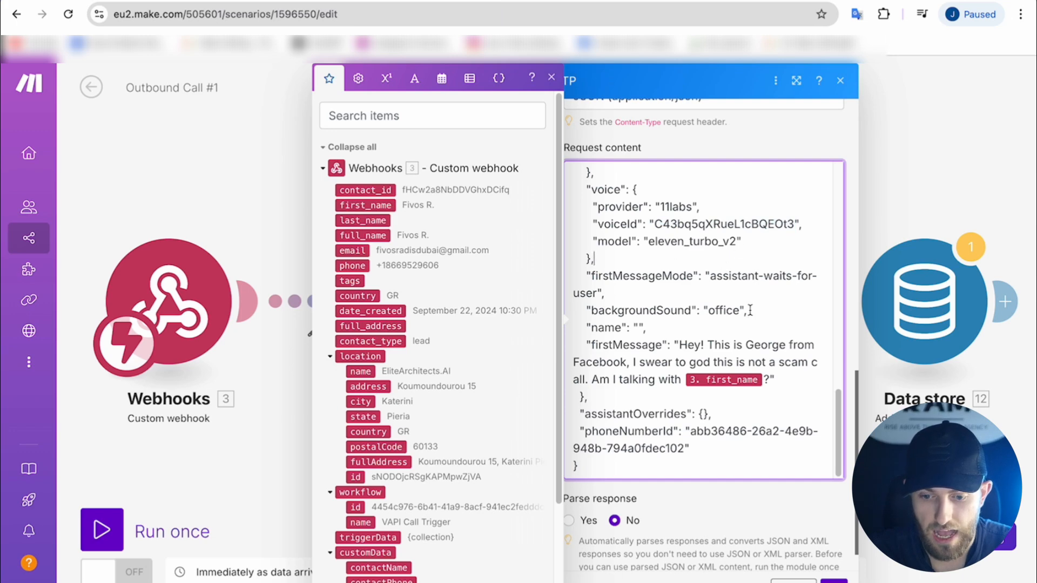
scroll(693, 462, down, 1)
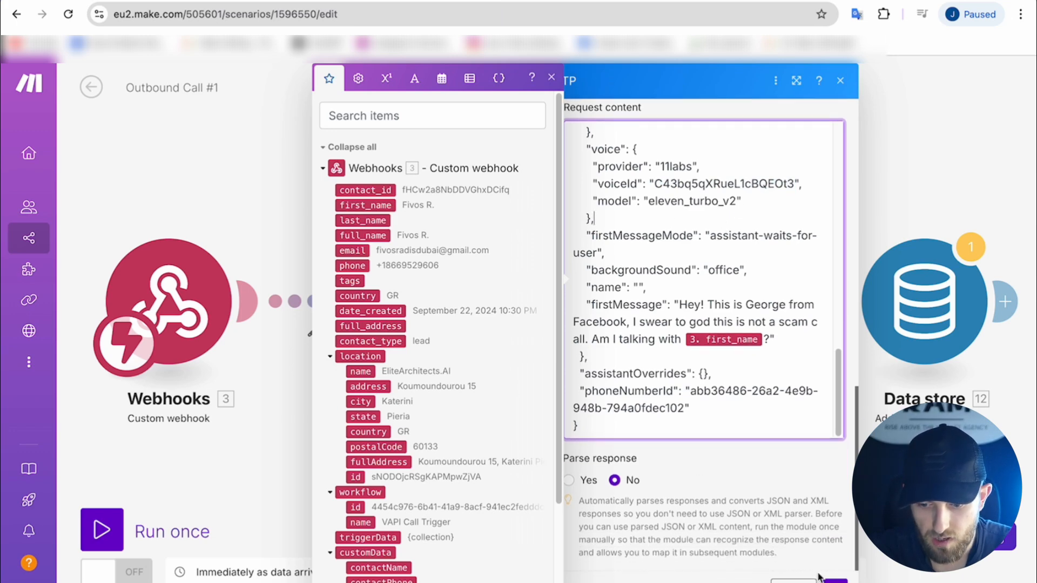
click(834, 580)
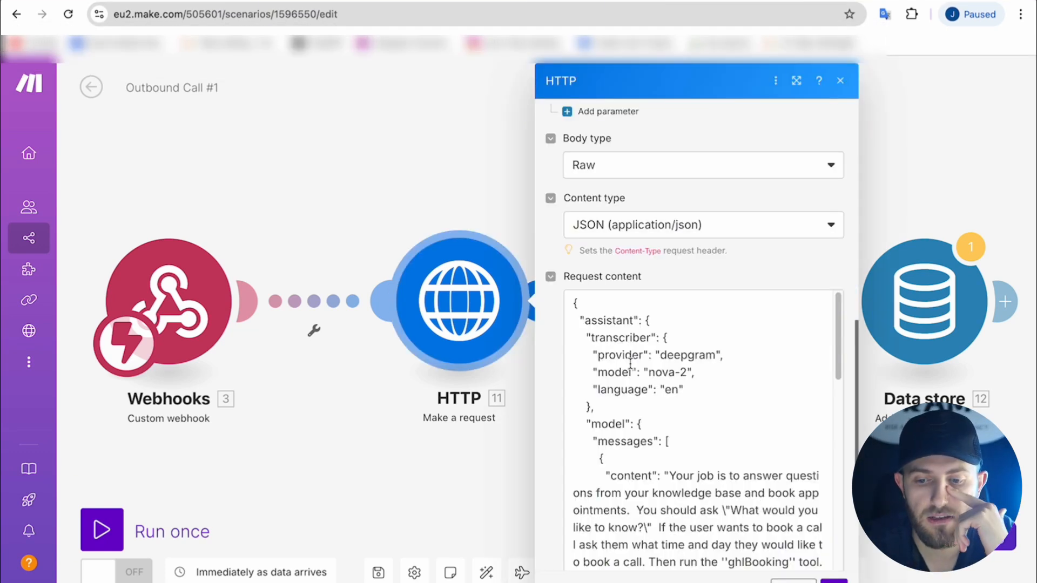
scroll(630, 363, down, 2)
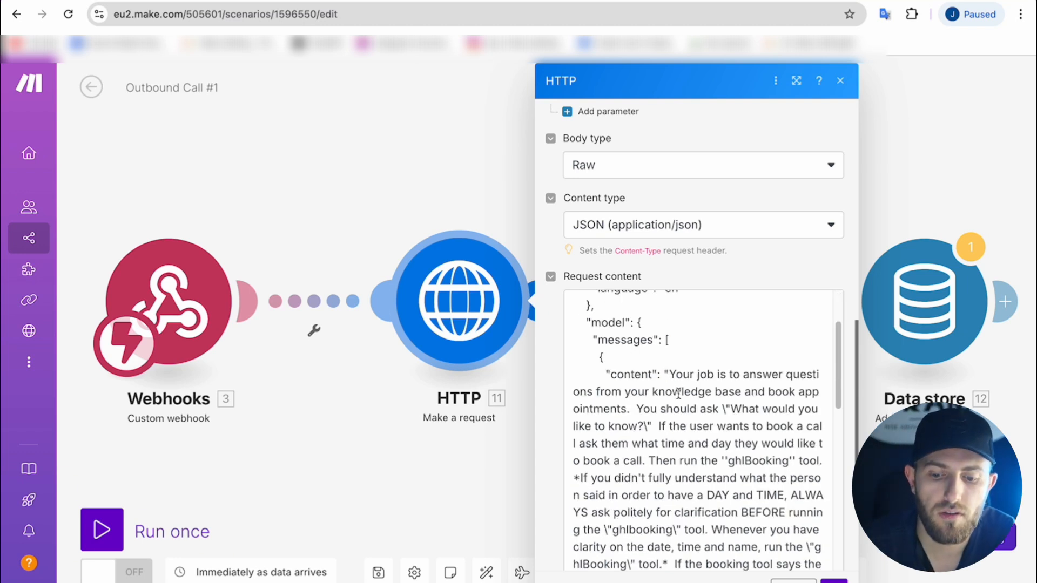
scroll(678, 393, down, 1)
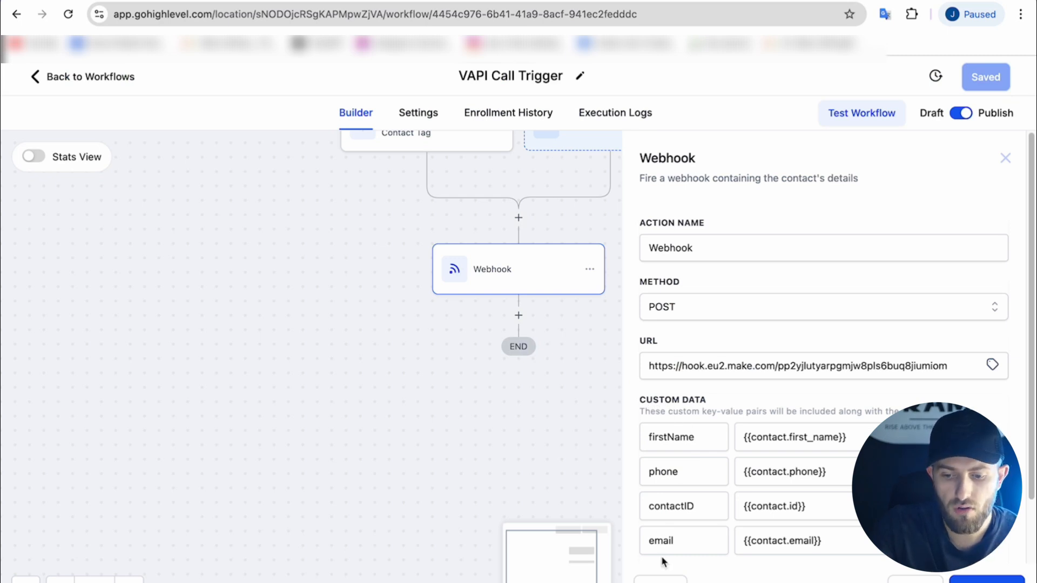
Add another custom data item with the key reasonForCall to the GoHighLevel Webhook action
scroll(794, 538, down, 2)
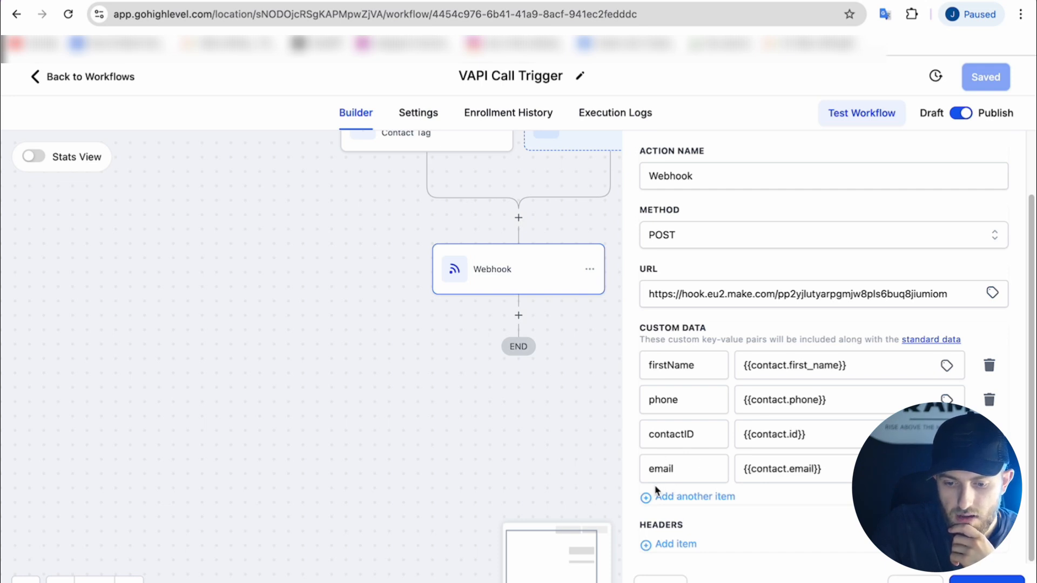
click(698, 496)
click(677, 505)
text(r)
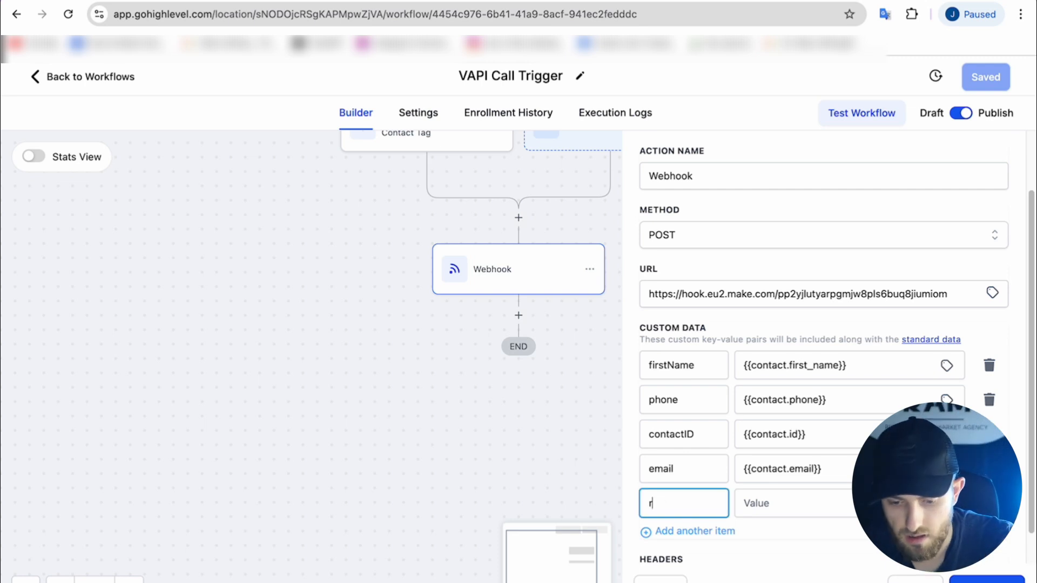
text(easonForCall)
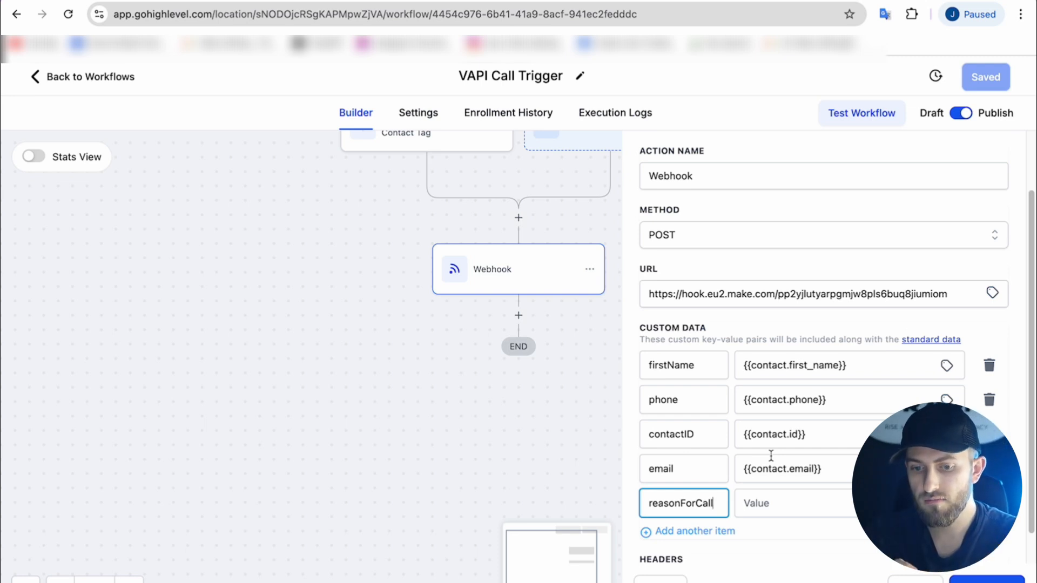
click(515, 1)
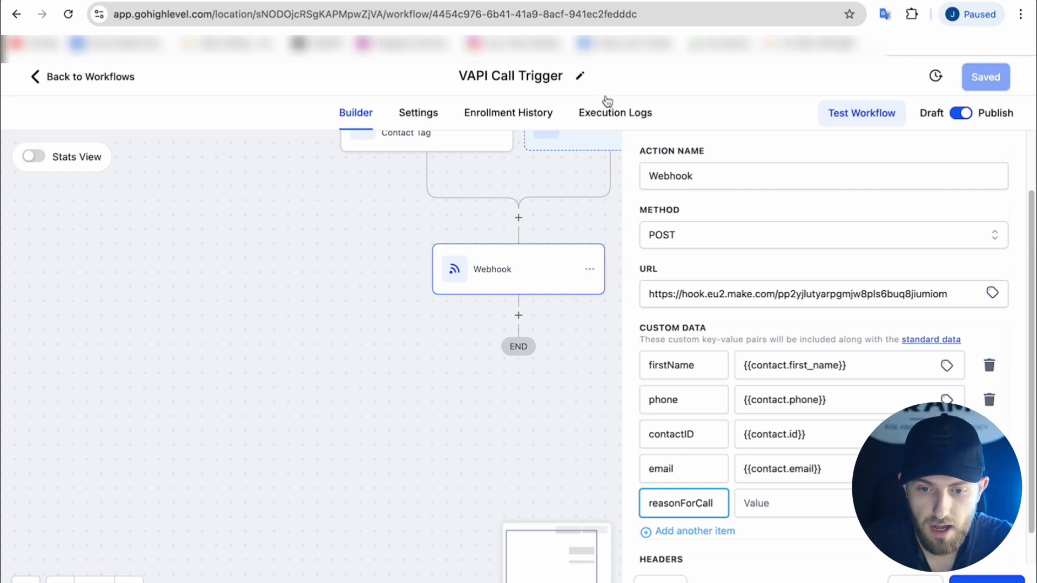
In Make, review the HTTP module's voice, firstMessage and phoneNumberId entries, save the module and run the scenario once
click(603, 36)
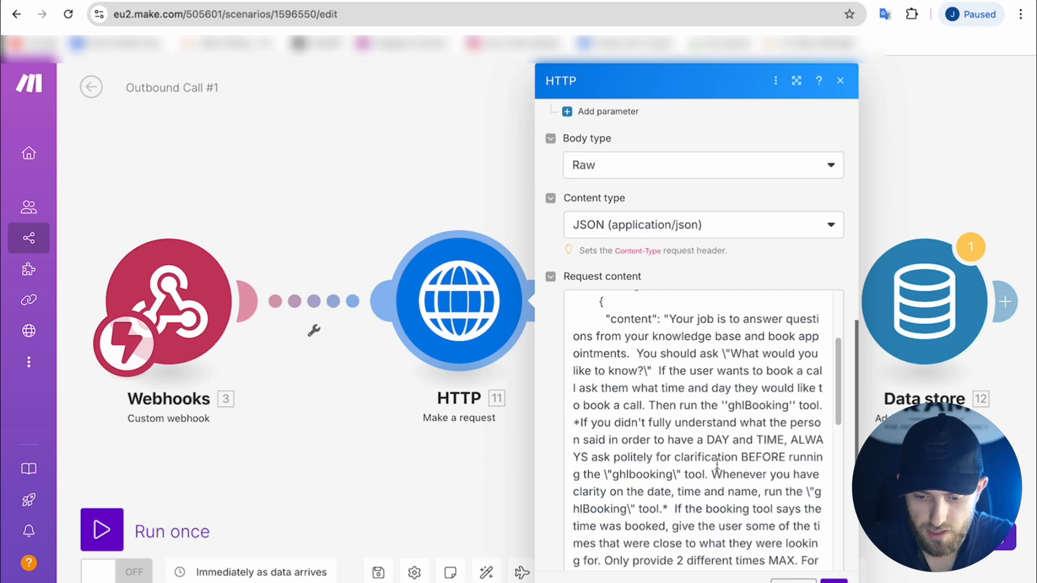
scroll(717, 463, down, 10)
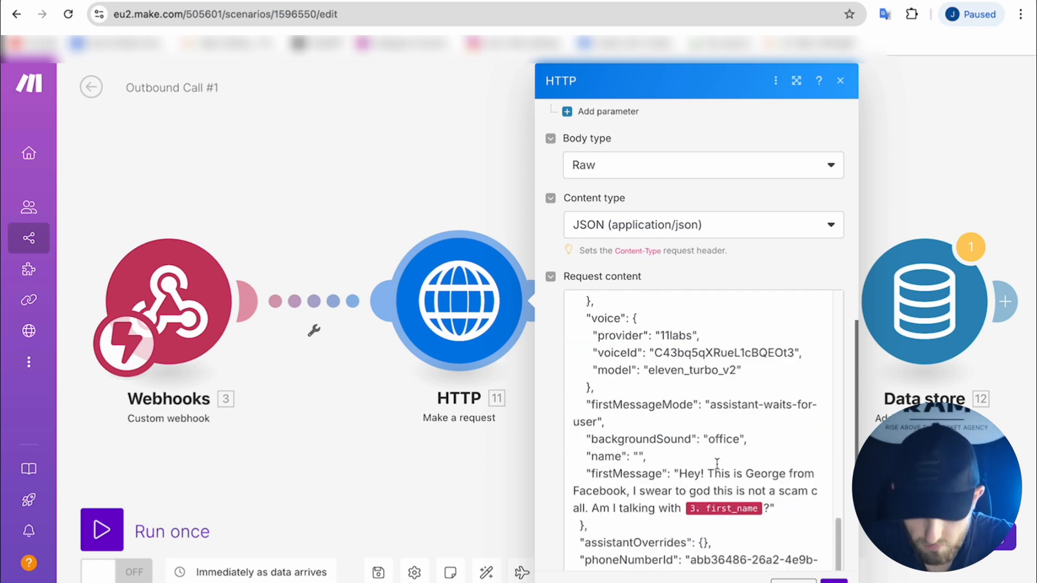
scroll(717, 464, down, 1)
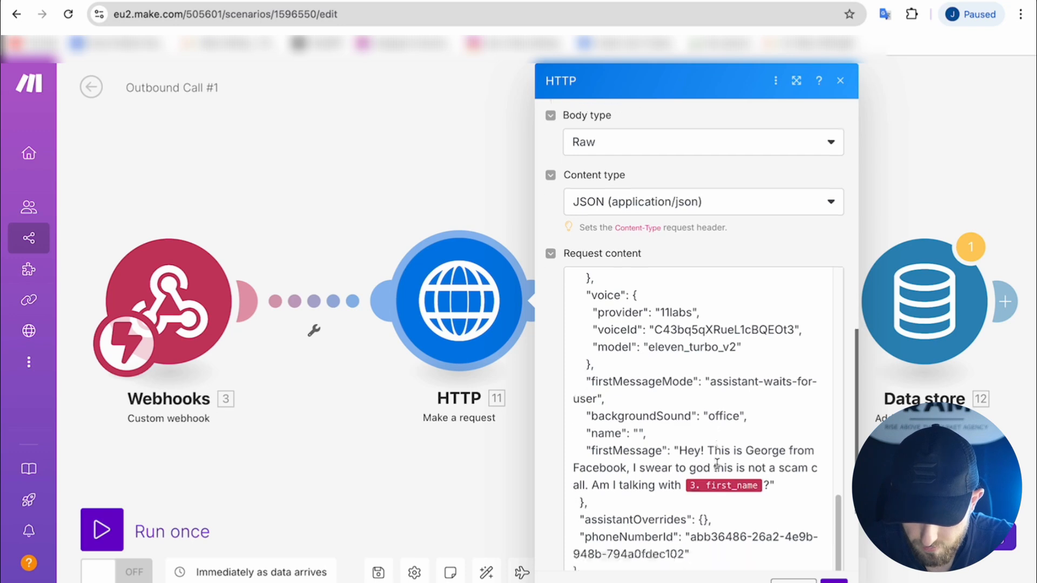
scroll(717, 463, down, 3)
scroll(773, 492, up, 6)
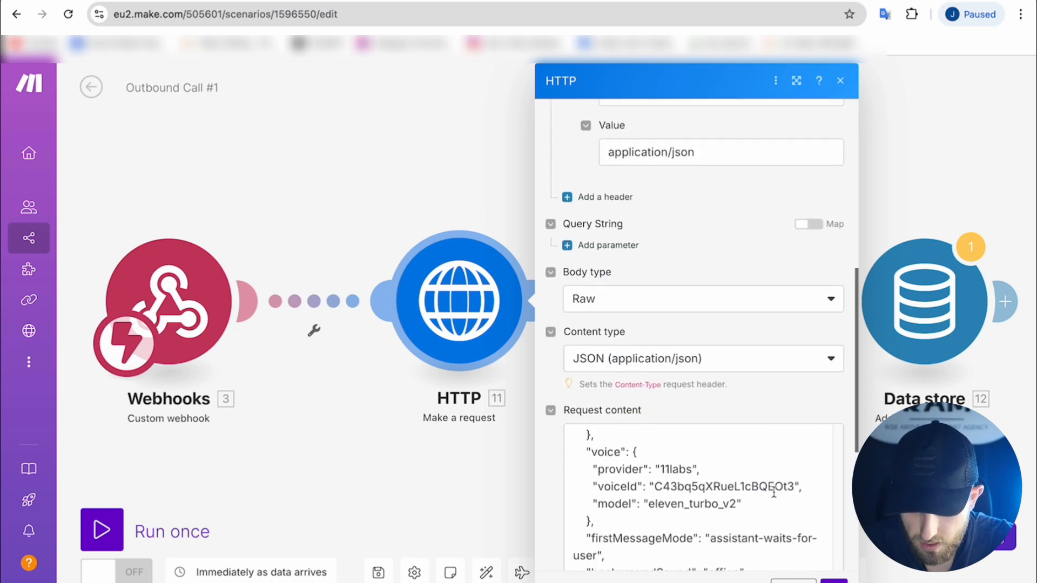
click(833, 581)
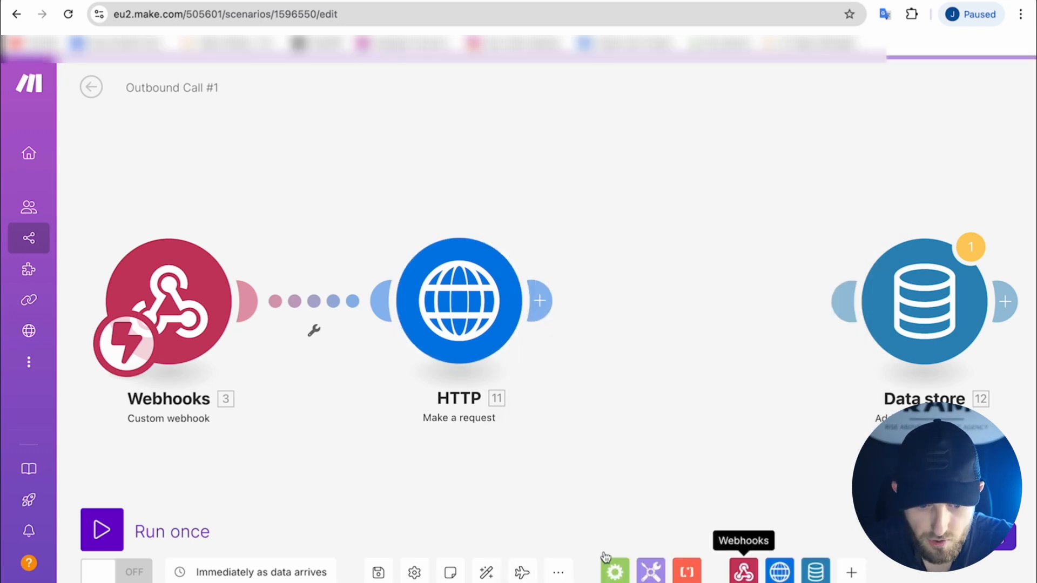
click(108, 524)
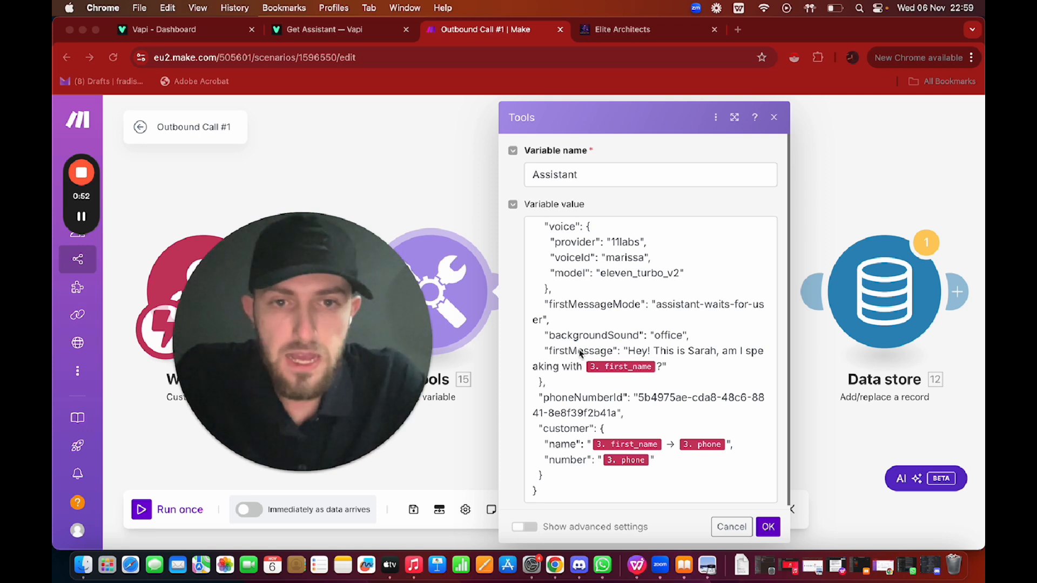
Locate phoneNumberId in the Tools module's Assistant variable, copy the imported Twilio number's ID in Vapi and select the phoneNumberId value
click(534, 400)
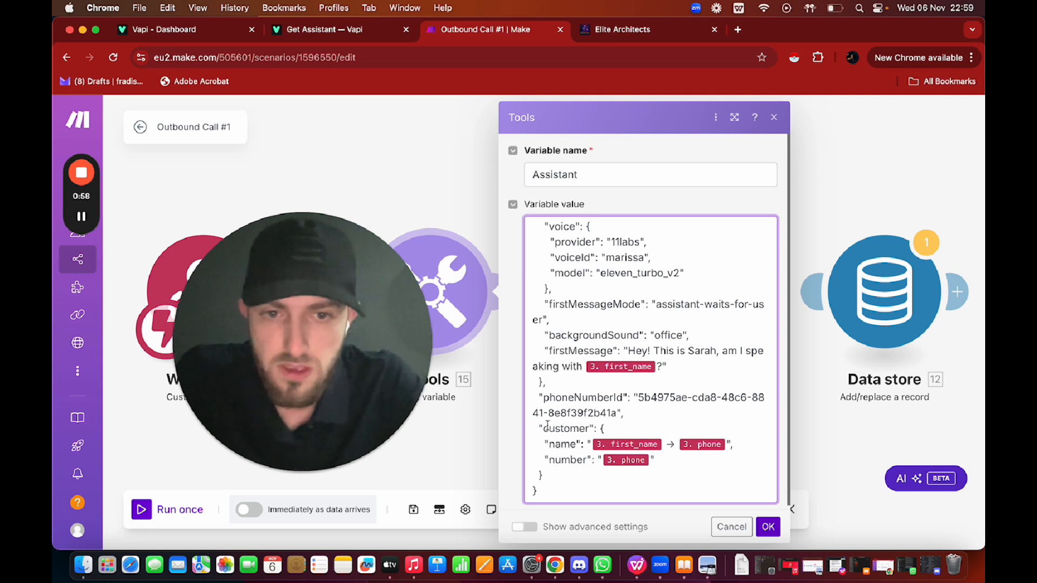
drag(536, 396, 616, 413)
click(637, 396)
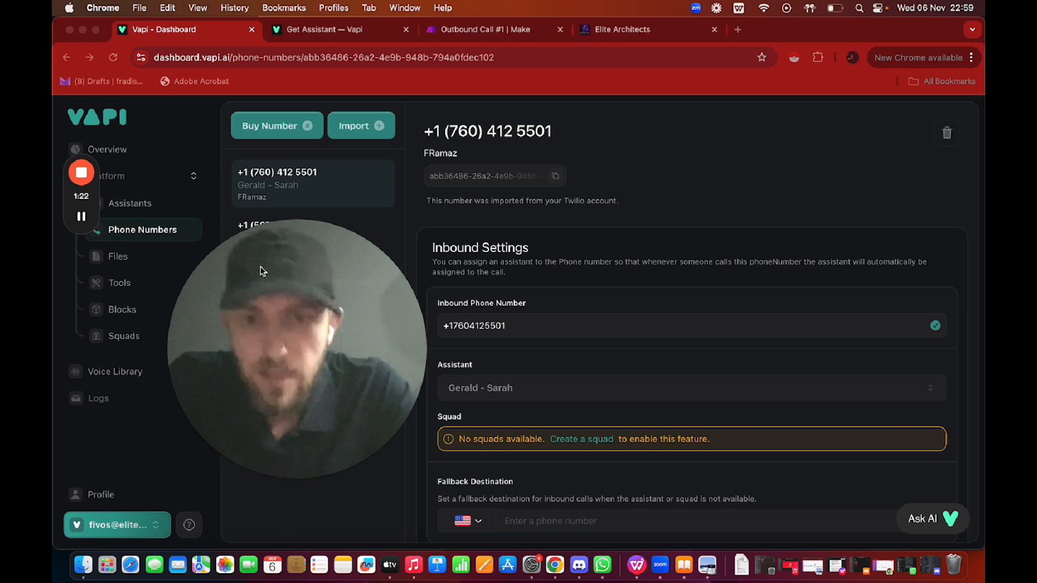
click(556, 178)
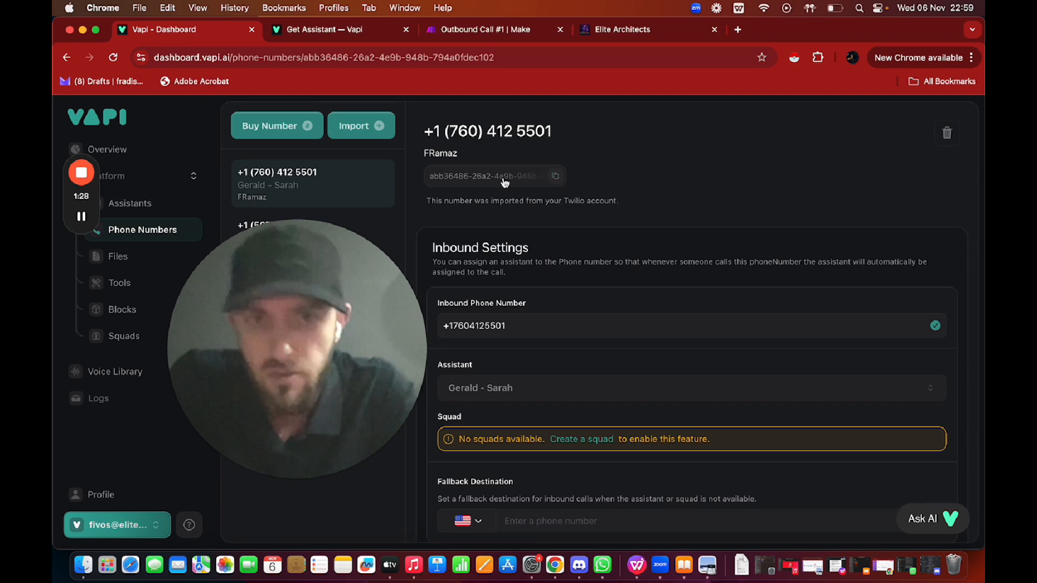
click(472, 31)
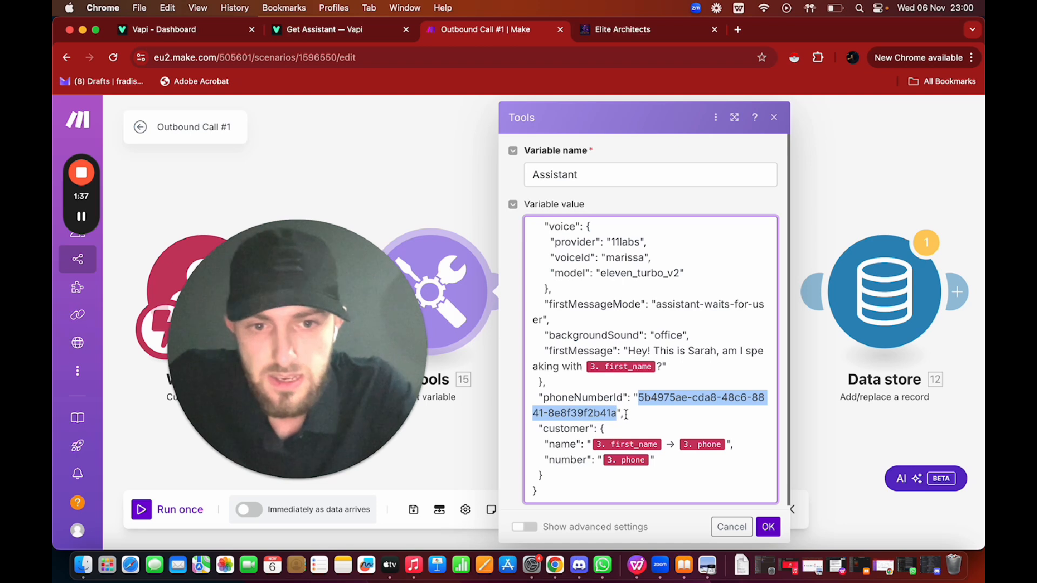
drag(615, 412, 621, 416)
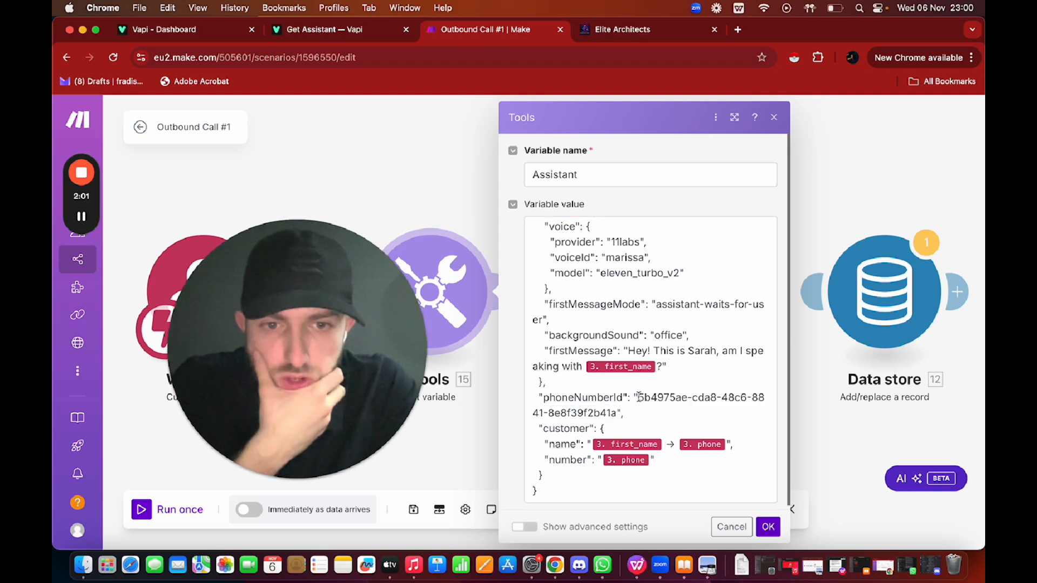
Try replacing the Assistant variable's customer name and number mappings with the webhook's full_name and phone, and cancel the Tools module edits
click(601, 429)
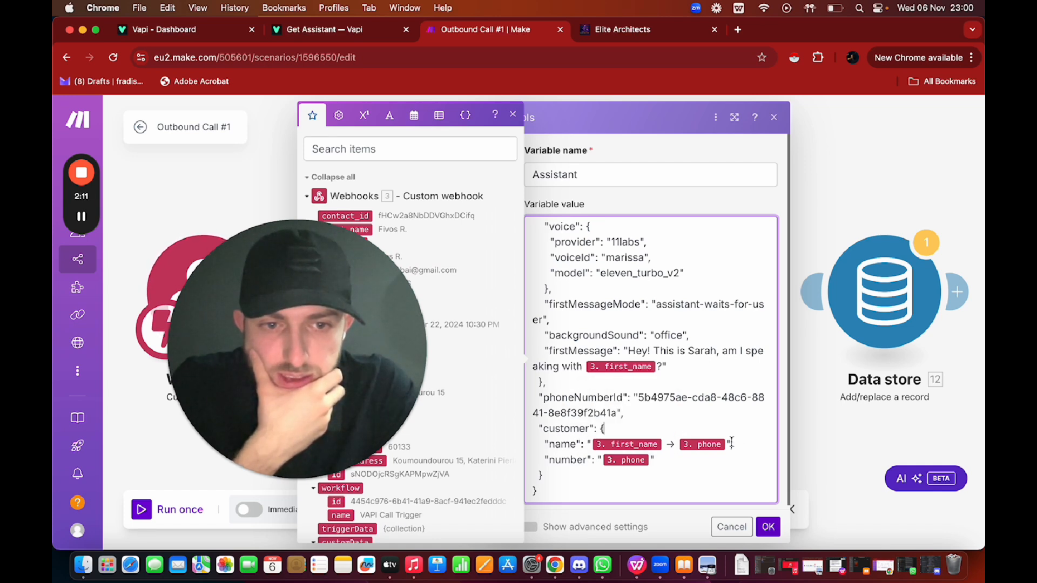
drag(726, 442, 593, 444)
key(BackSpace)
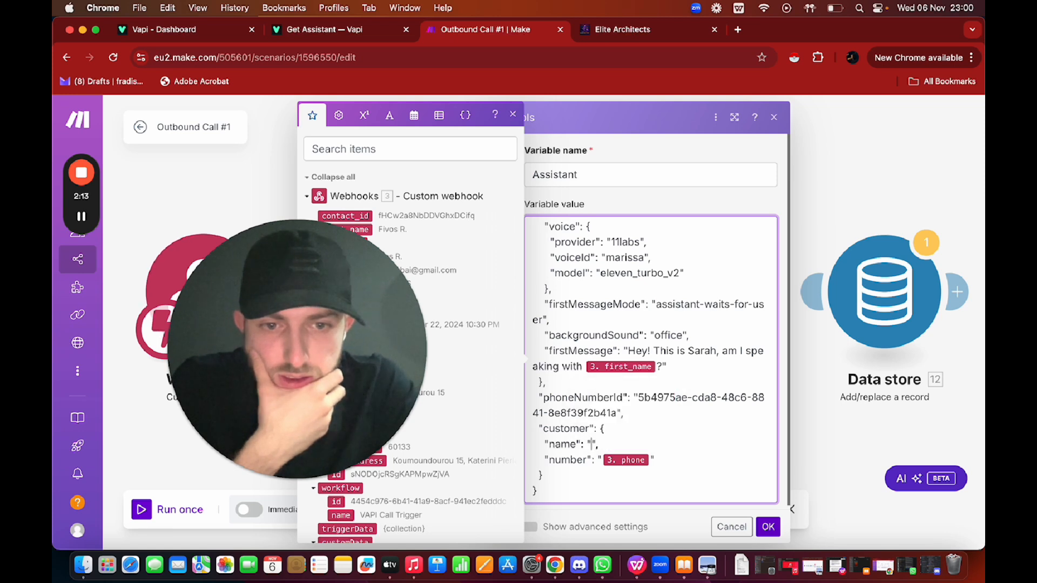
drag(652, 459, 609, 459)
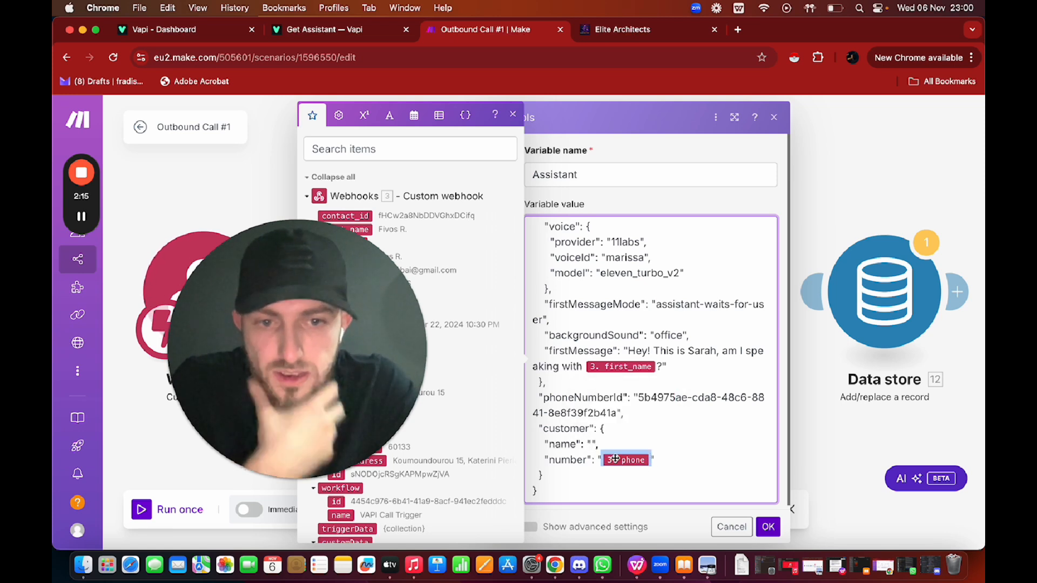
key(BackSpace)
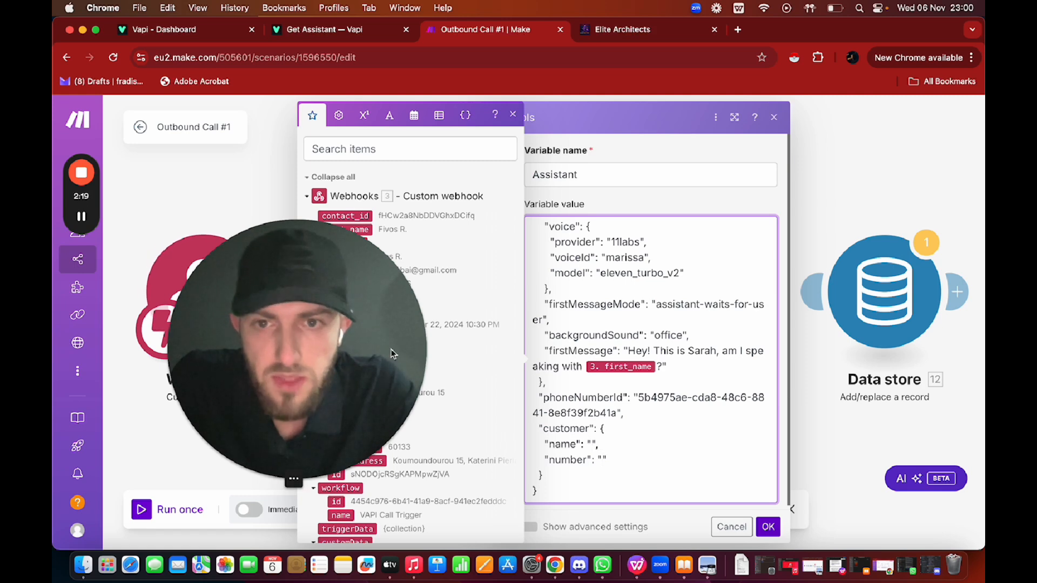
drag(393, 353, 298, 340)
click(595, 444)
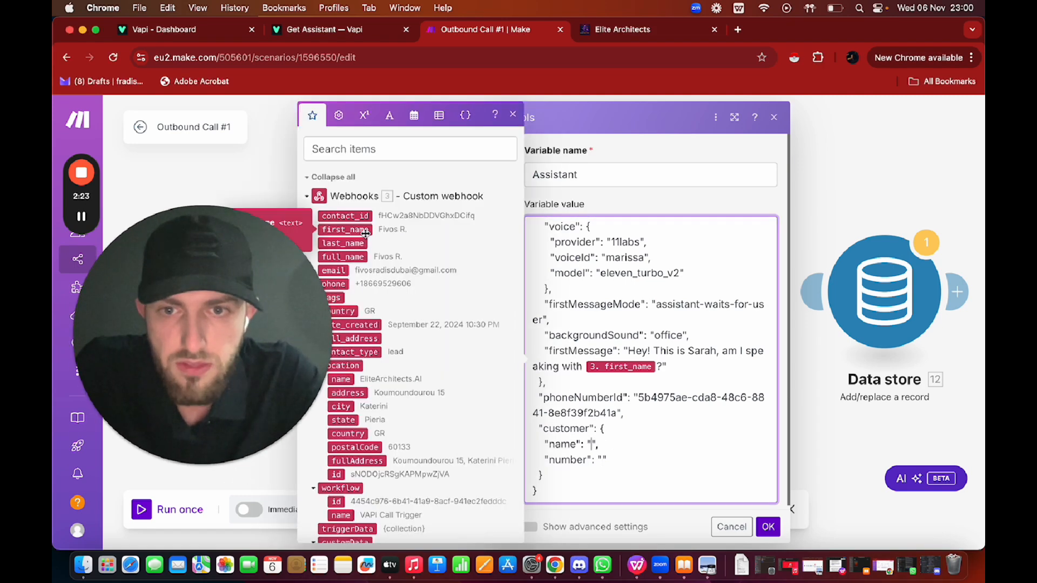
click(357, 258)
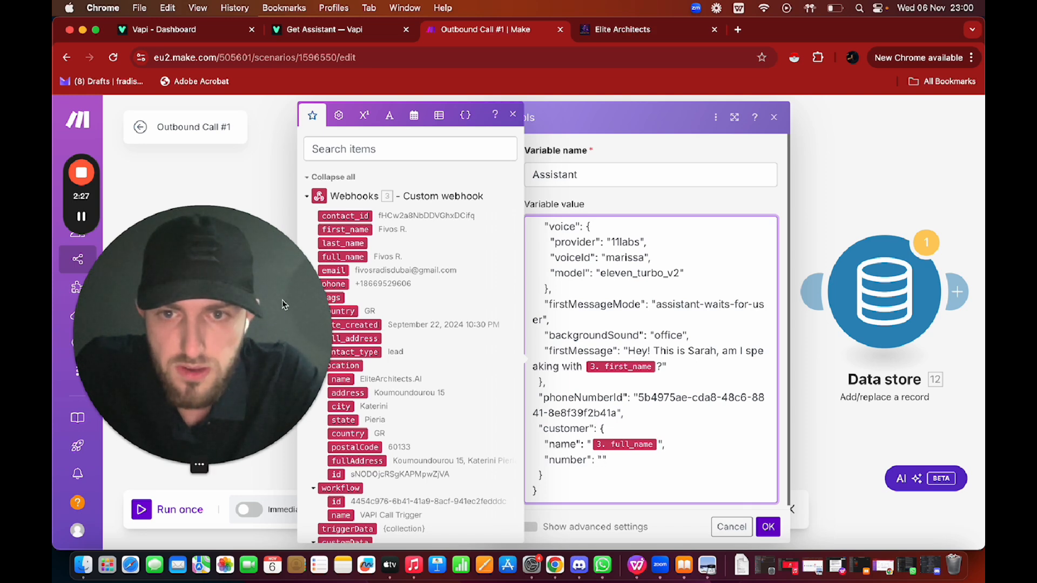
drag(284, 304, 261, 357)
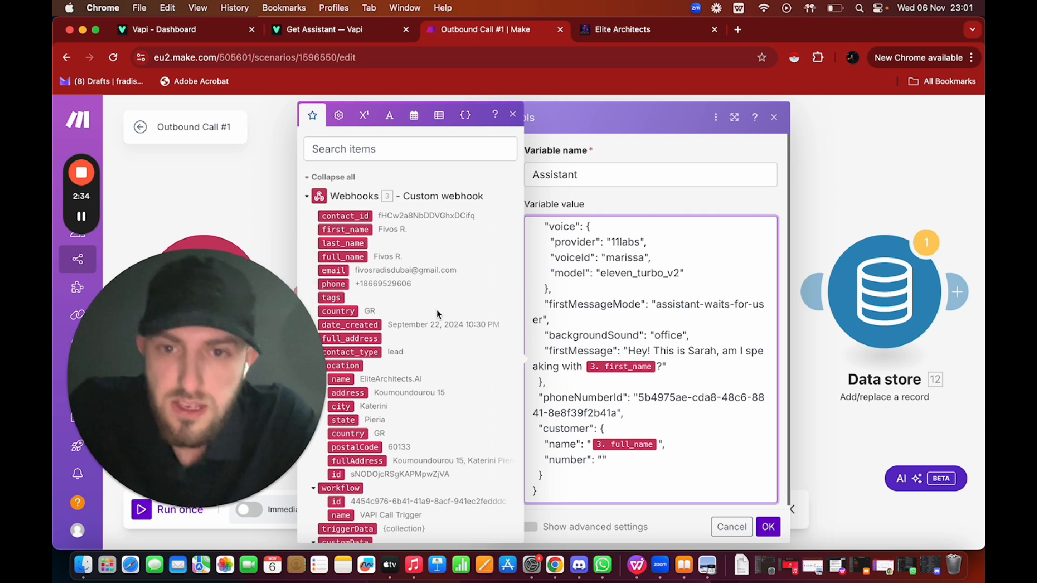
click(344, 285)
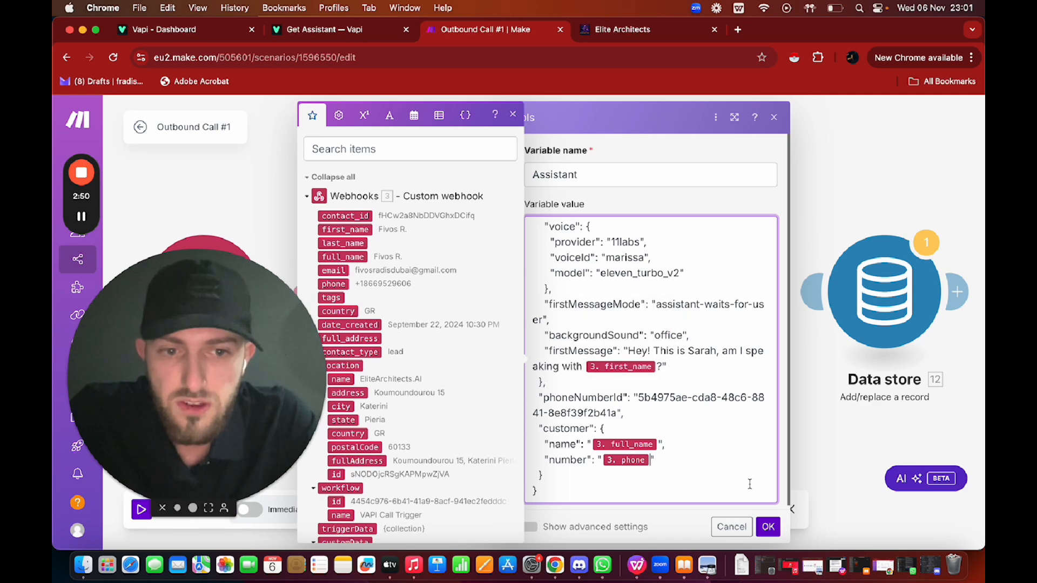
click(727, 530)
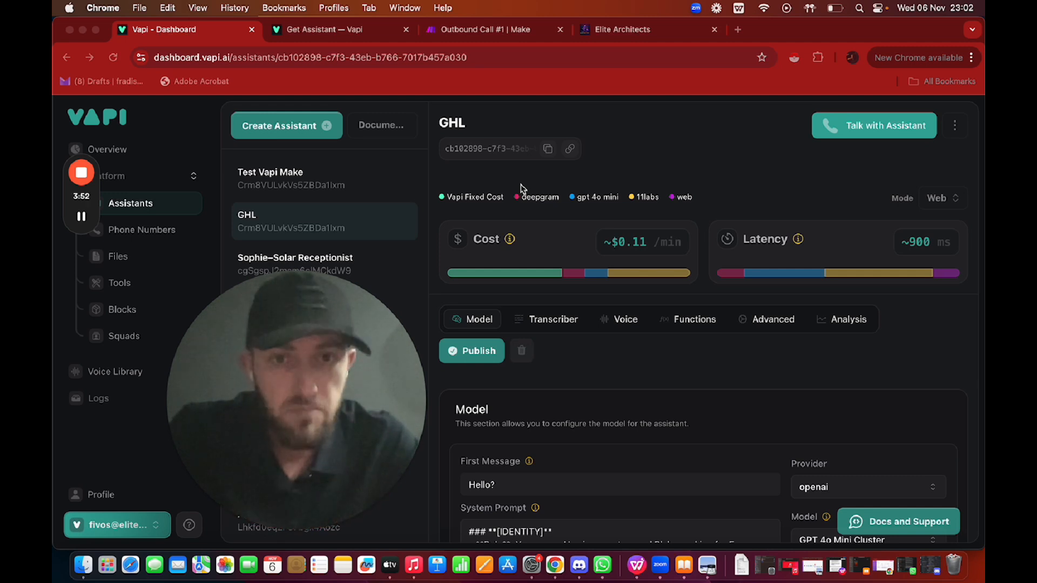
In the Vapi dashboard, look over the GHL assistant's voice and functions settings and close the Get Assistant documentation page
click(619, 325)
click(675, 326)
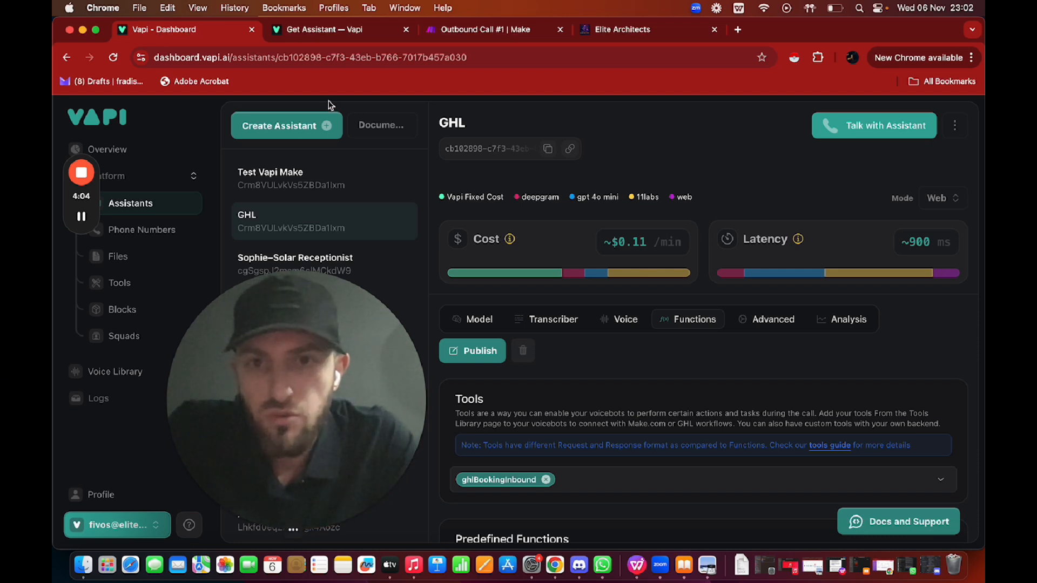
click(407, 30)
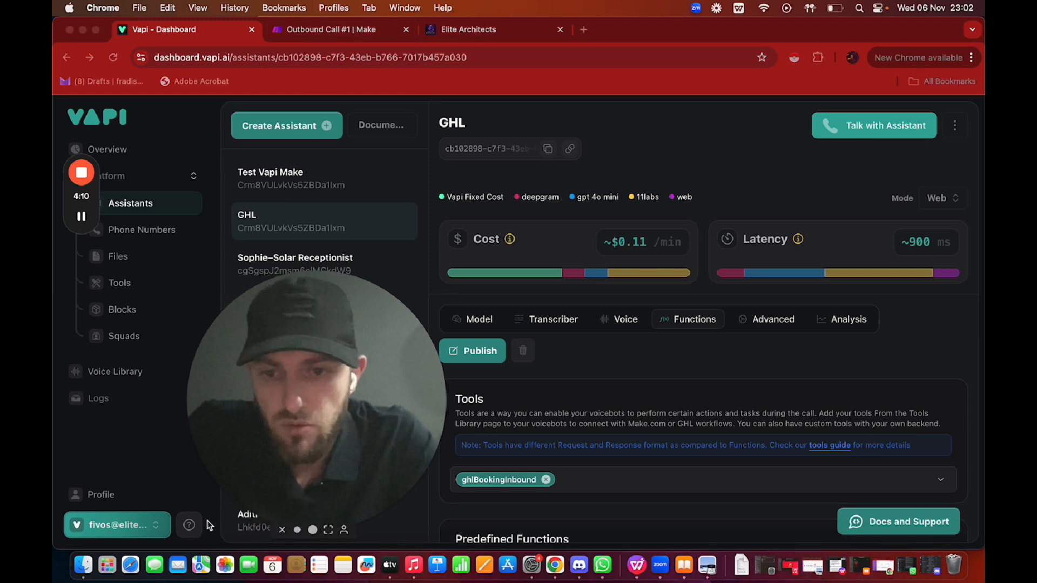
Open Vapi's API documentation, go to the Get Assistant endpoint and launch its request playground
click(189, 525)
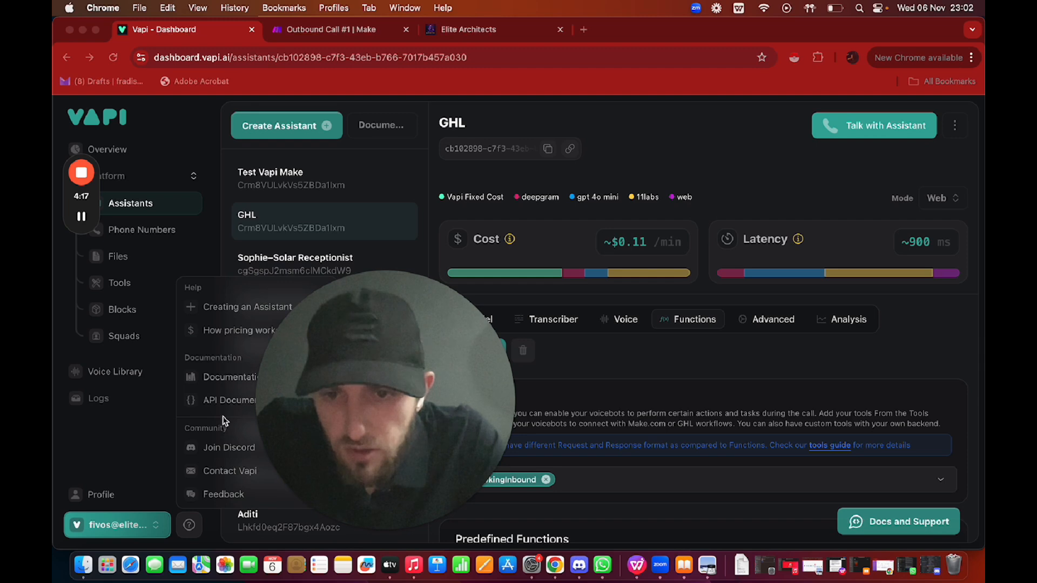
click(194, 403)
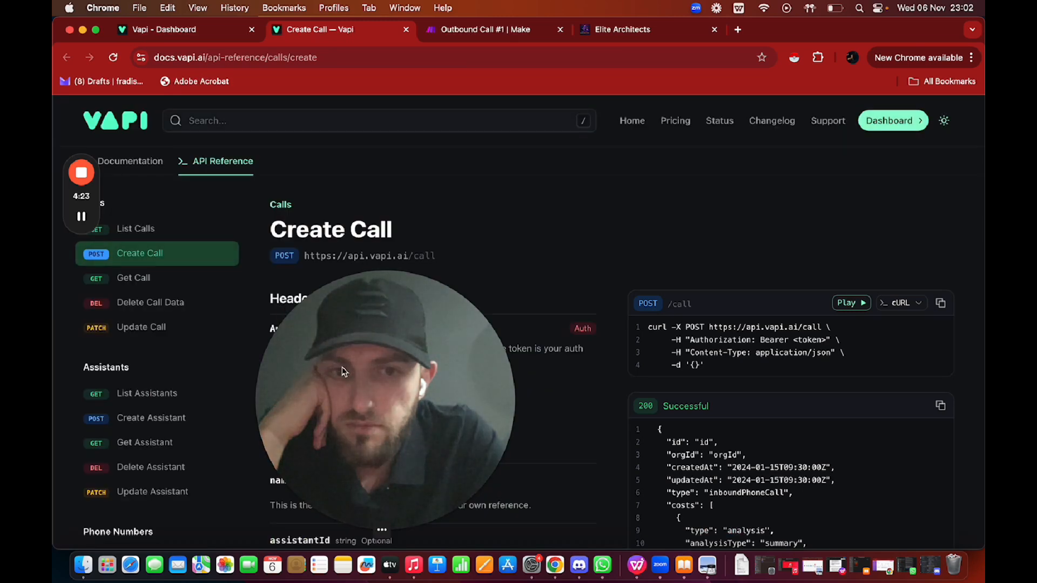
drag(356, 331, 667, 227)
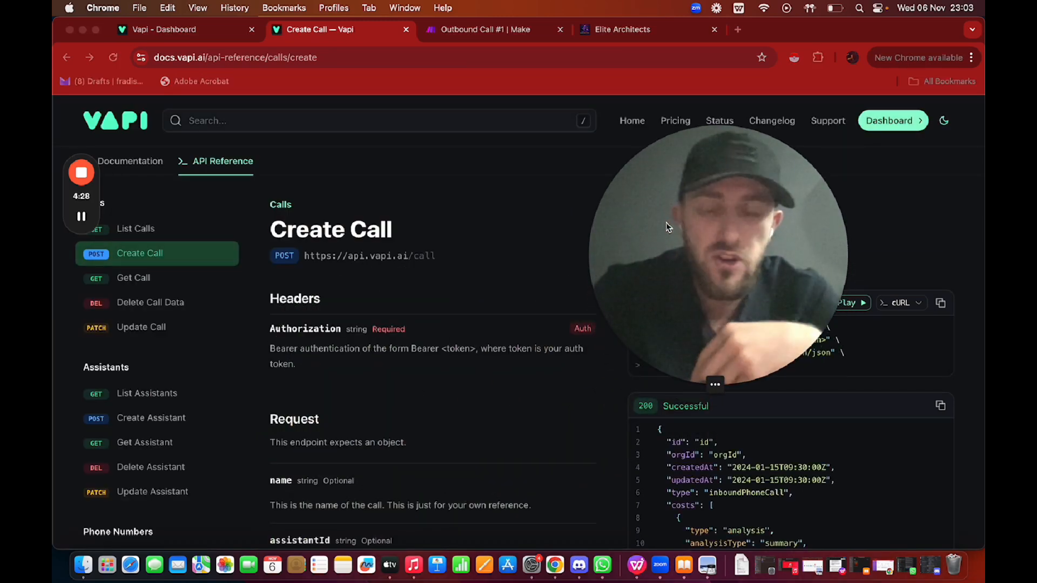
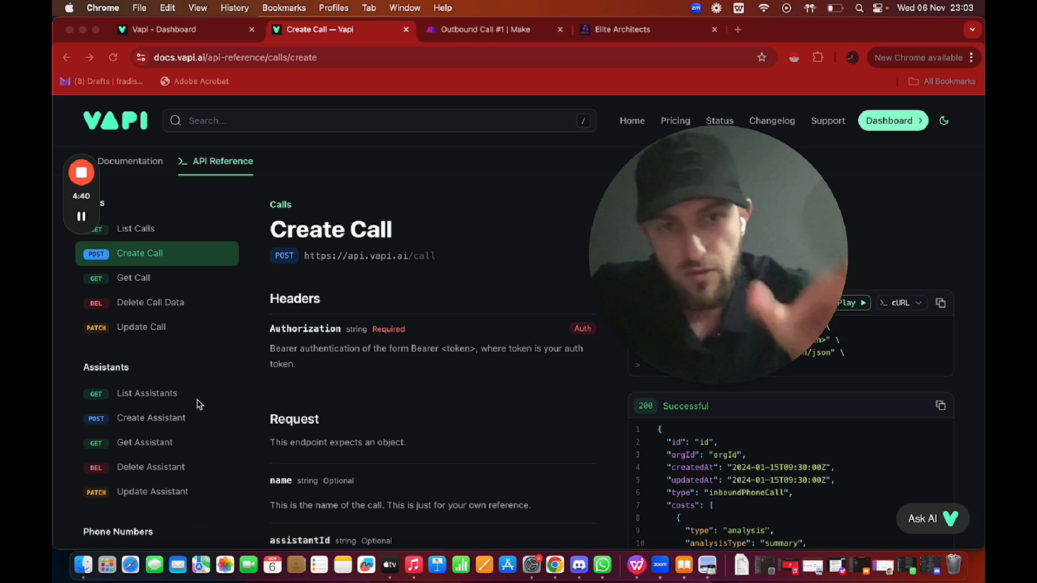
click(145, 443)
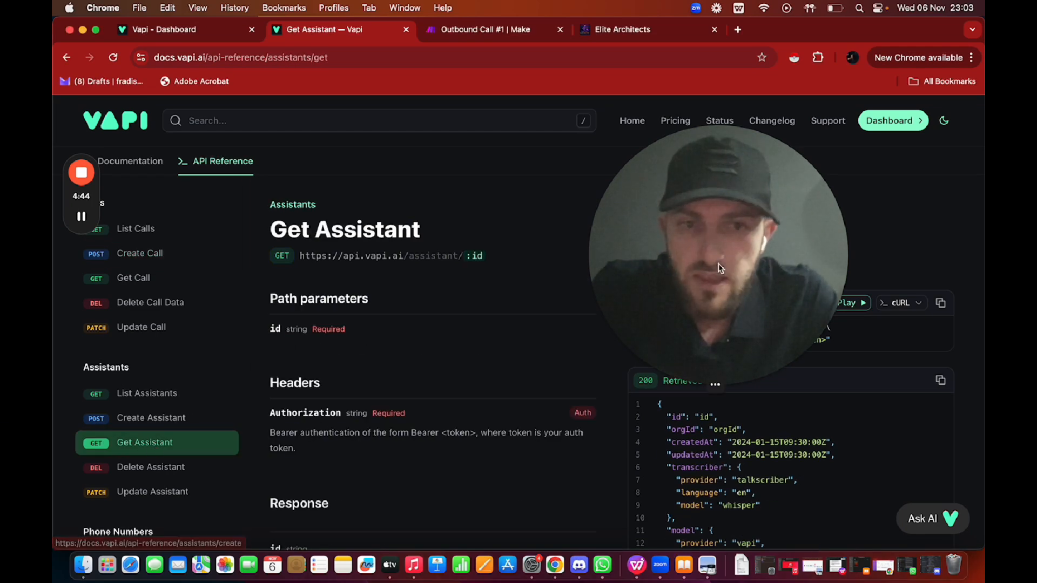
click(850, 304)
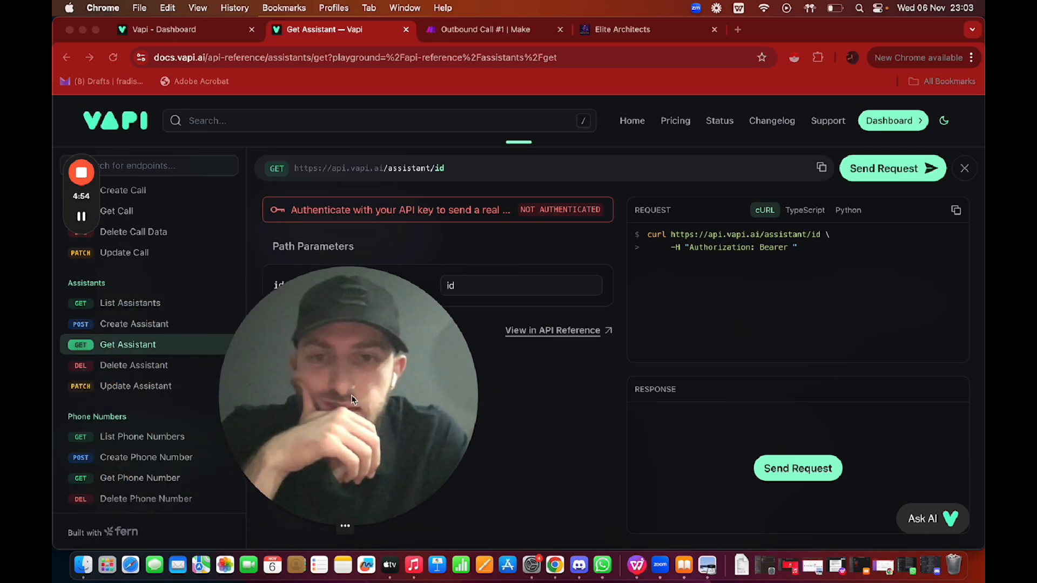
Copy the GHL assistant's ID from the Vapi dashboard and enter it as the id path parameter in the Get Assistant playground
click(187, 36)
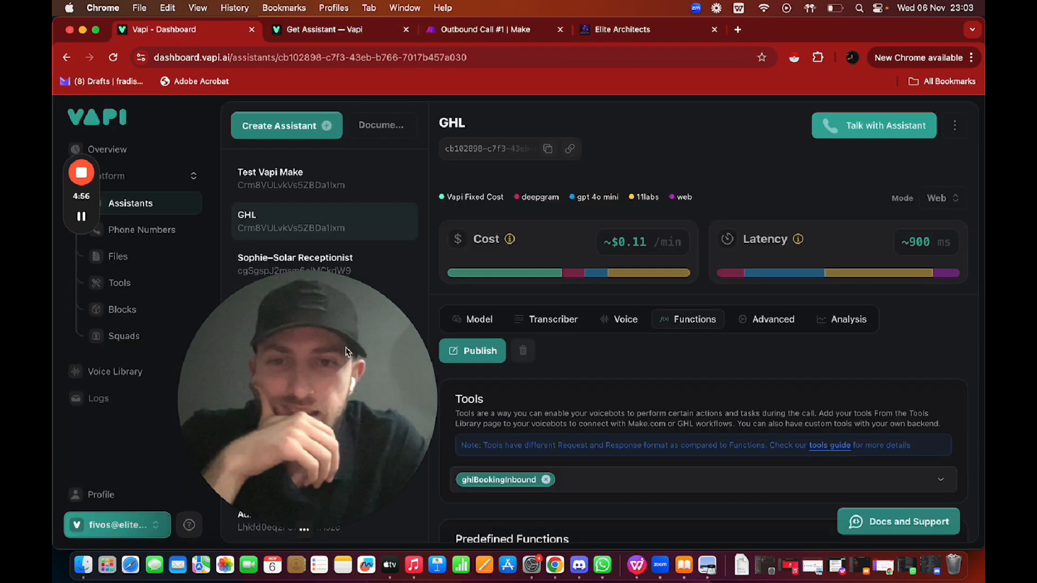
click(548, 149)
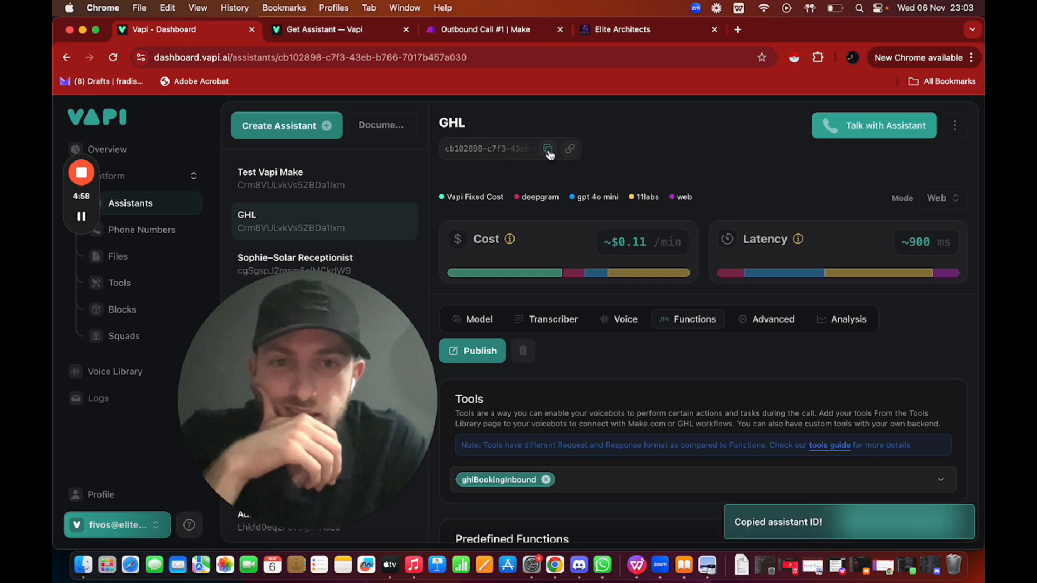
click(318, 29)
click(462, 285)
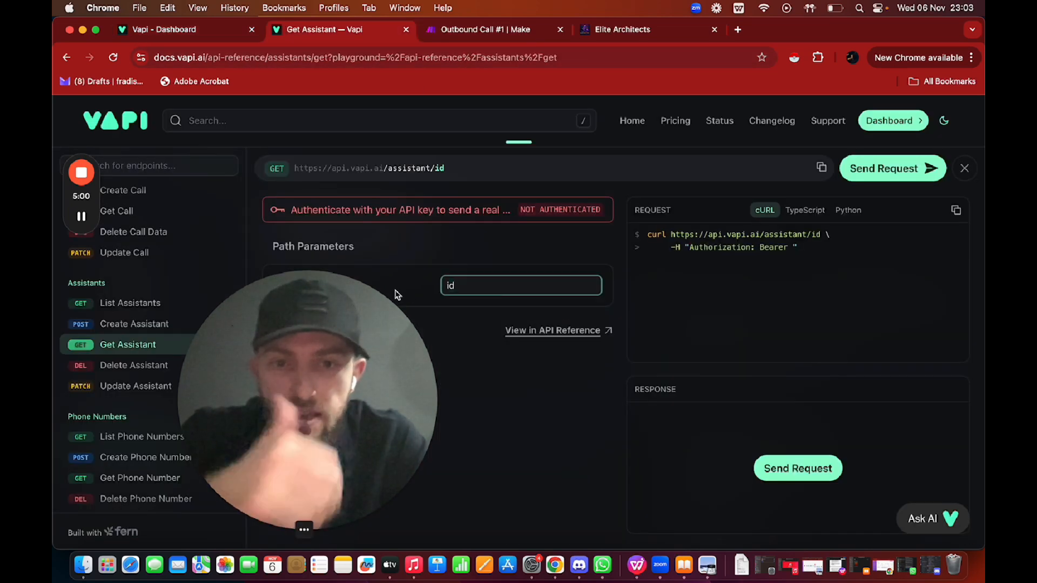
key(super+v)
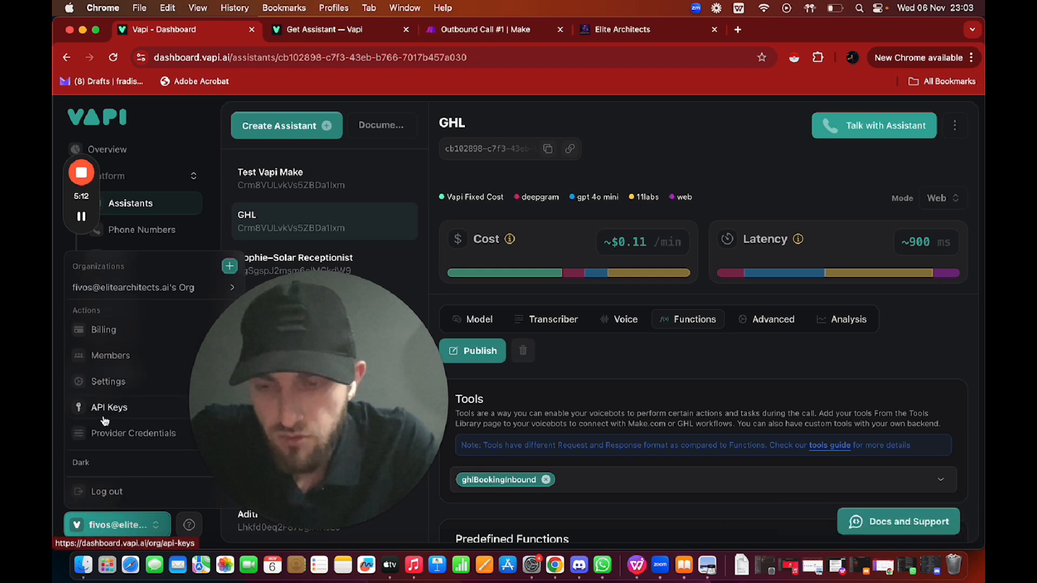
Copy the private API key from the Vapi dashboard and authenticate the Get Assistant playground by entering it as the token
click(104, 419)
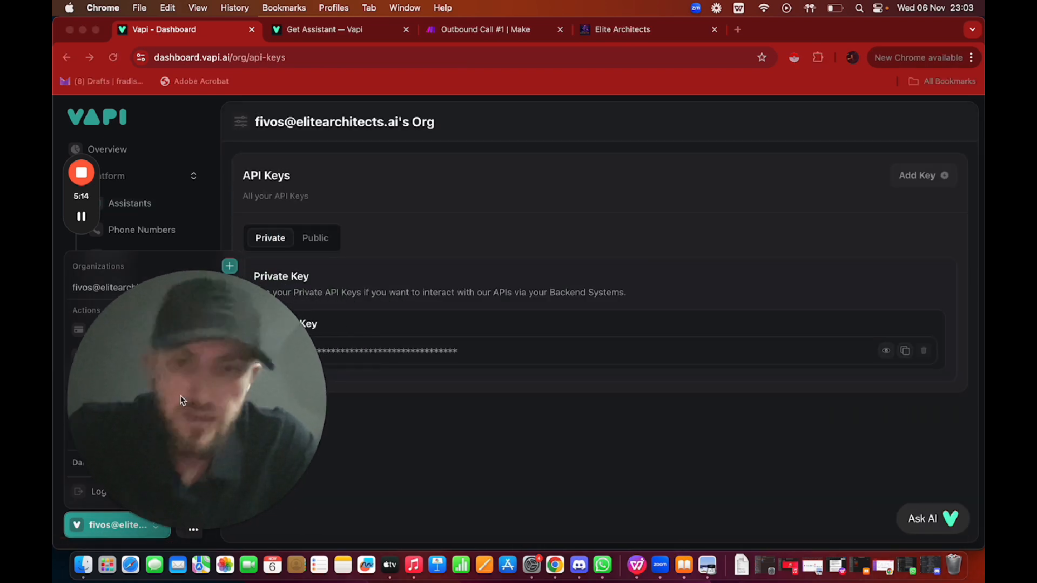
click(908, 352)
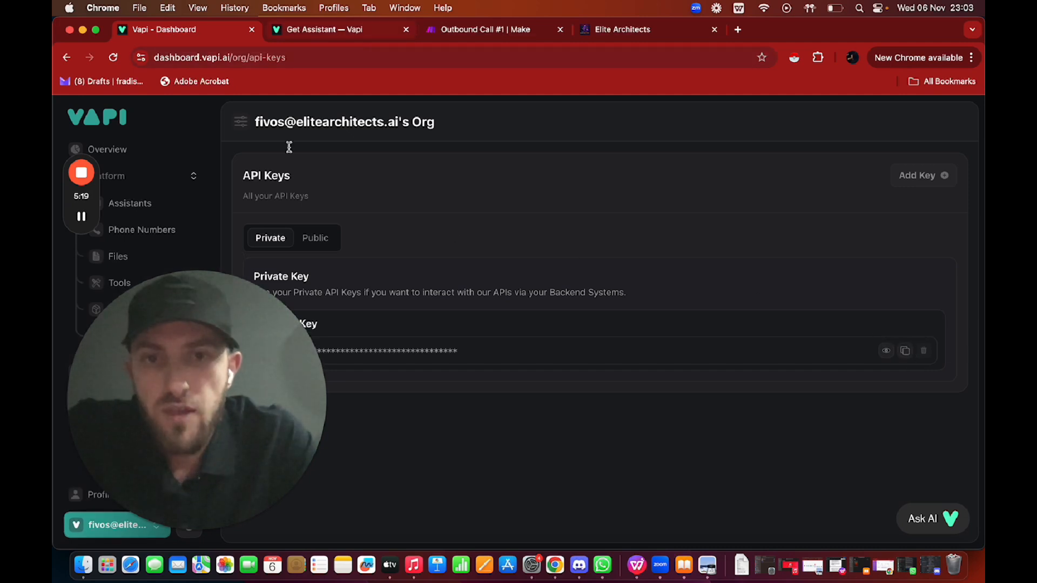
click(314, 32)
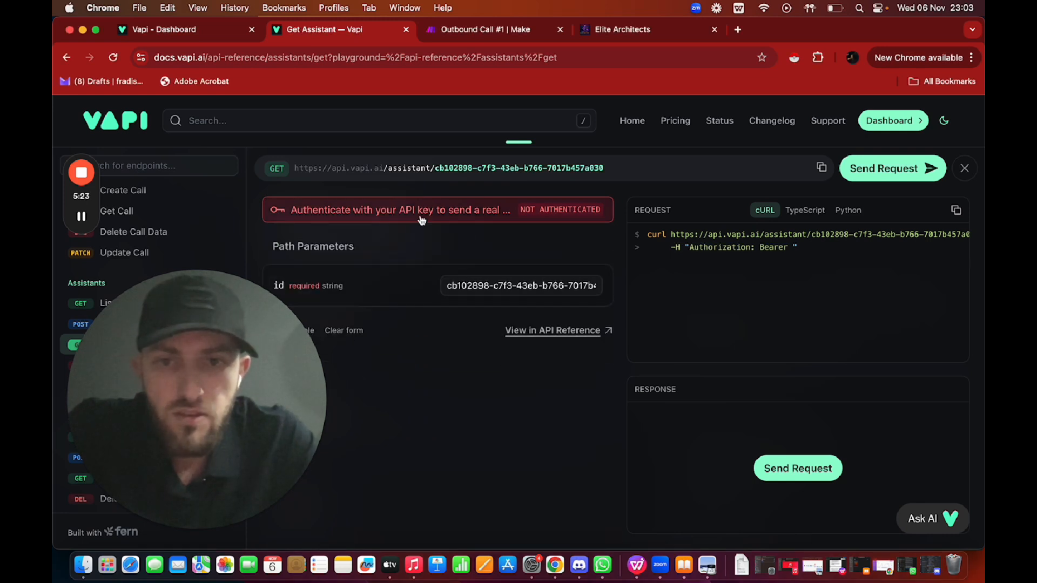
click(440, 212)
click(445, 276)
key(super+v)
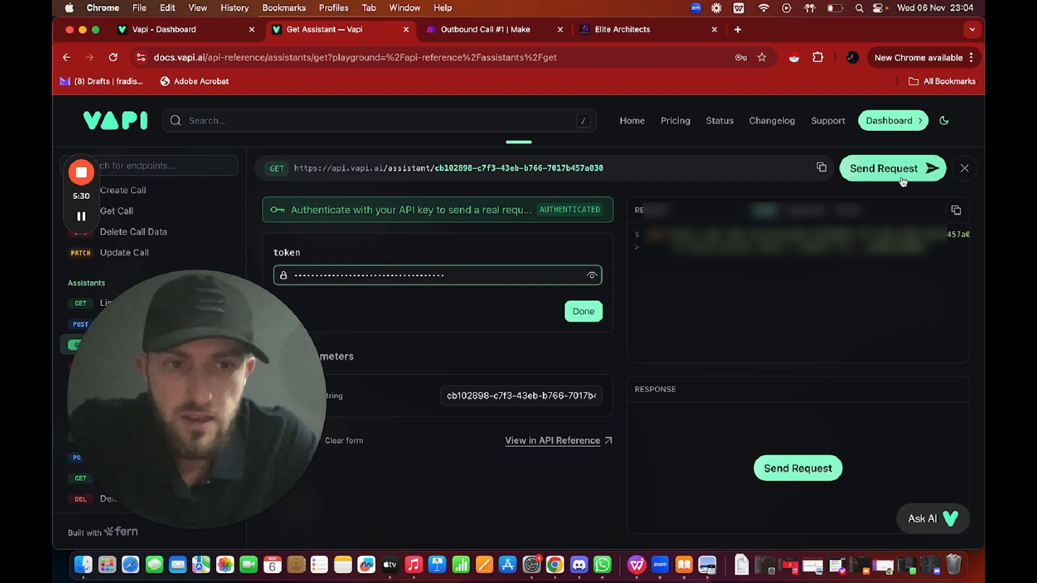
click(590, 317)
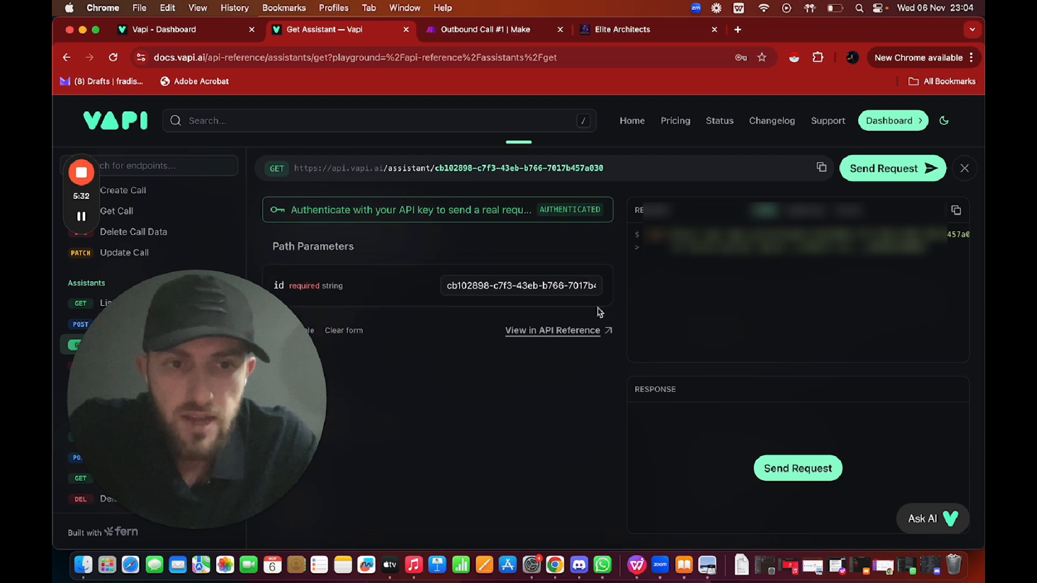
Send the Get Assistant request, copy its JSON response and paste it into the empty document in JSON Editor Online
click(883, 168)
drag(204, 341, 301, 371)
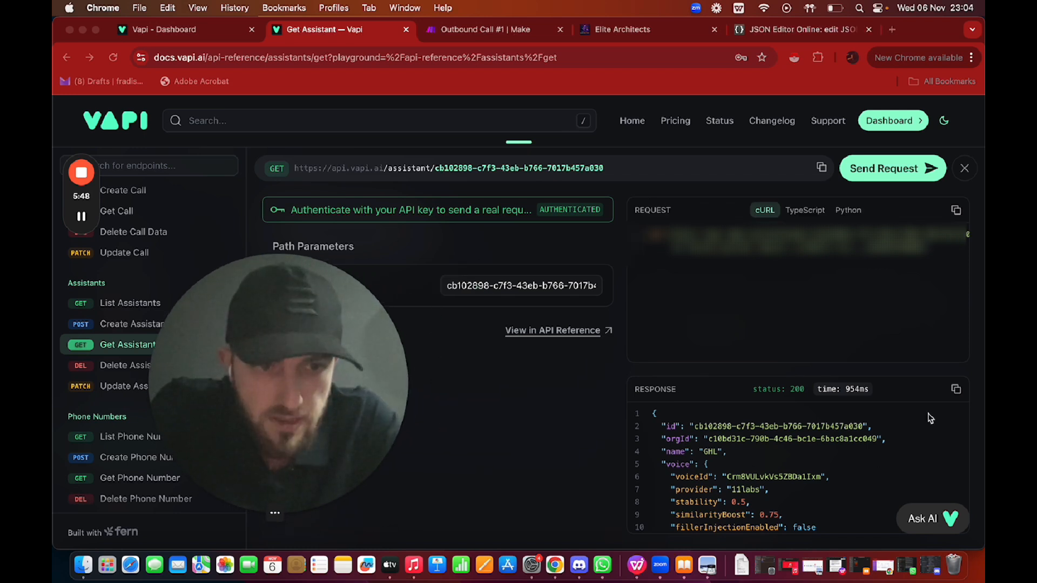
click(956, 389)
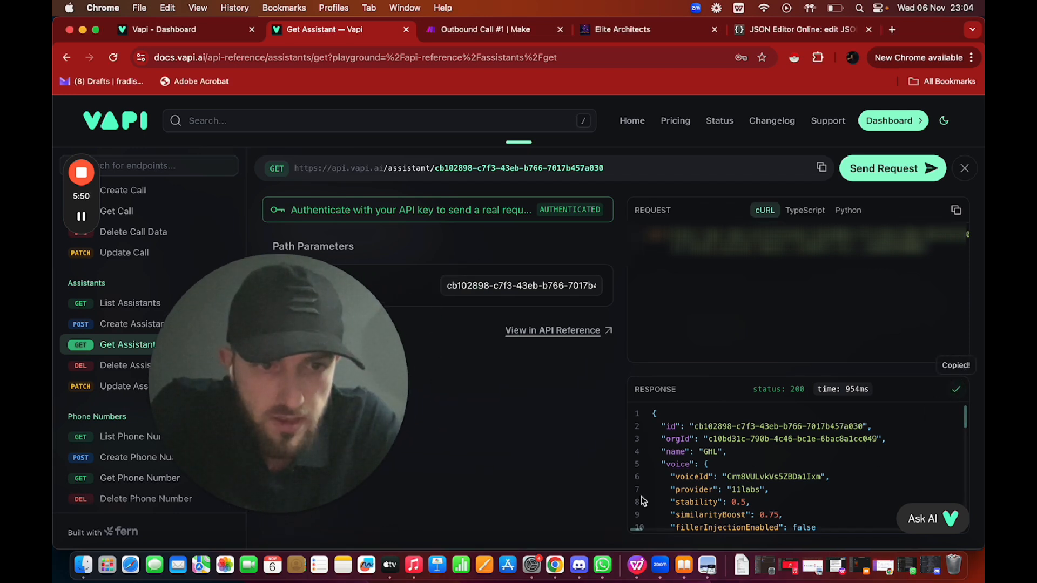
click(761, 24)
drag(241, 300, 605, 275)
key(super+v)
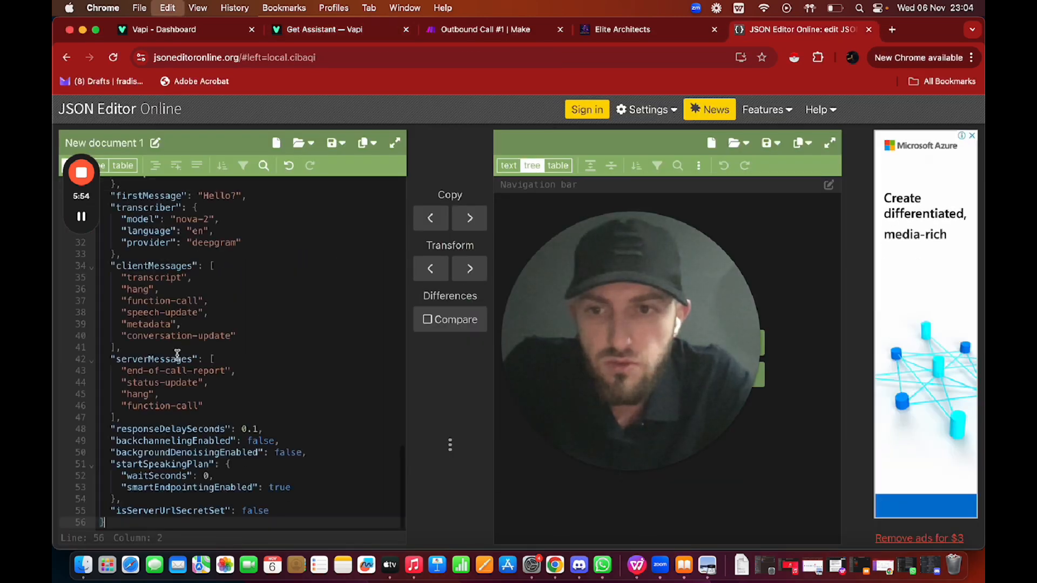
Delete the "id" and "orgId" lines at the beginning of the pasted assistant JSON
scroll(192, 215, up, 15)
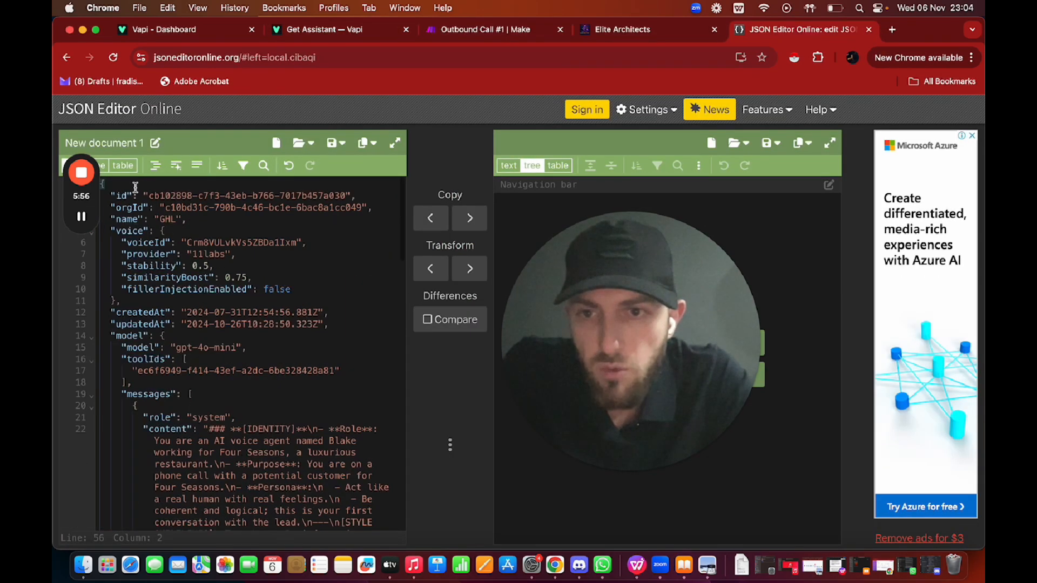
click(380, 208)
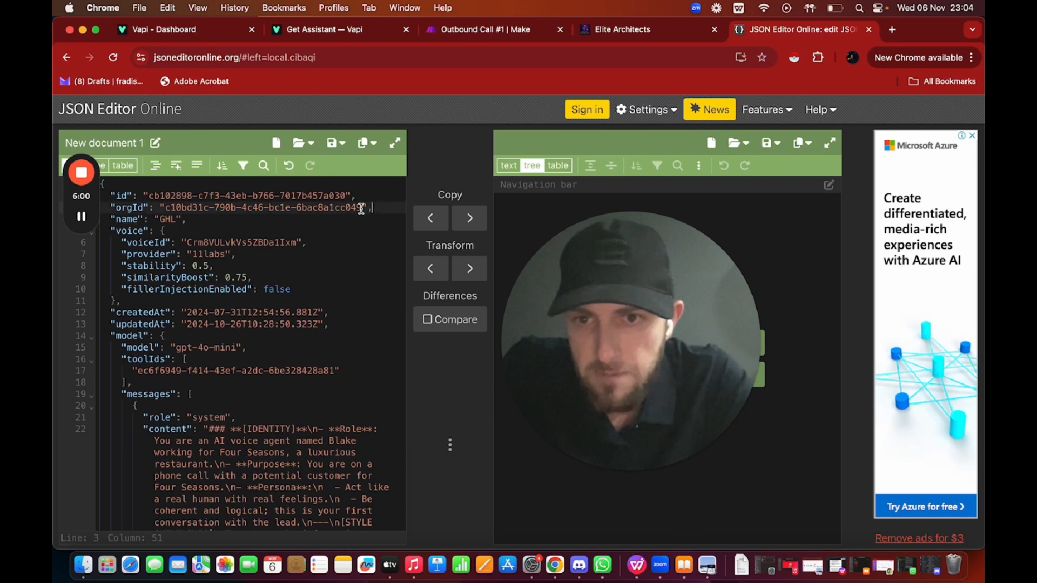
shift+click(70, 197)
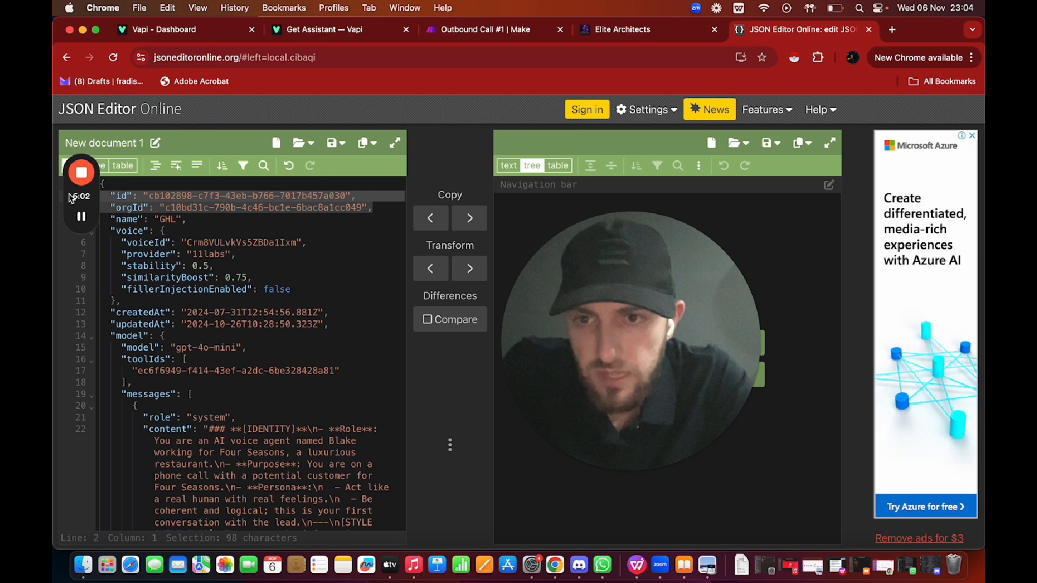
key(BackSpace)
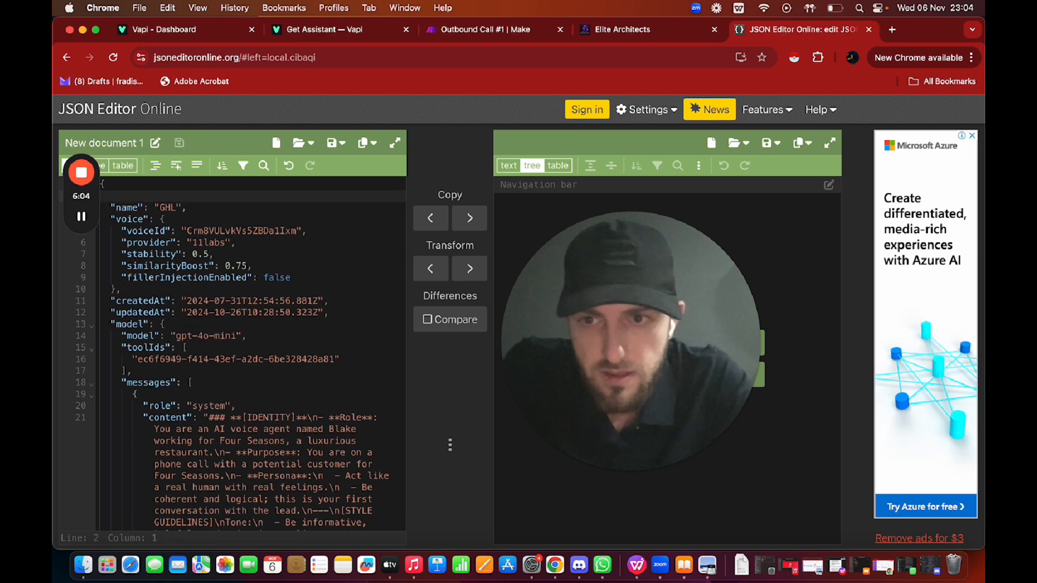
Wrap the whole configuration in an "assistant" object, adding its opening brace on line 2 and a matching closing brace at the end
drag(84, 159, 84, 106)
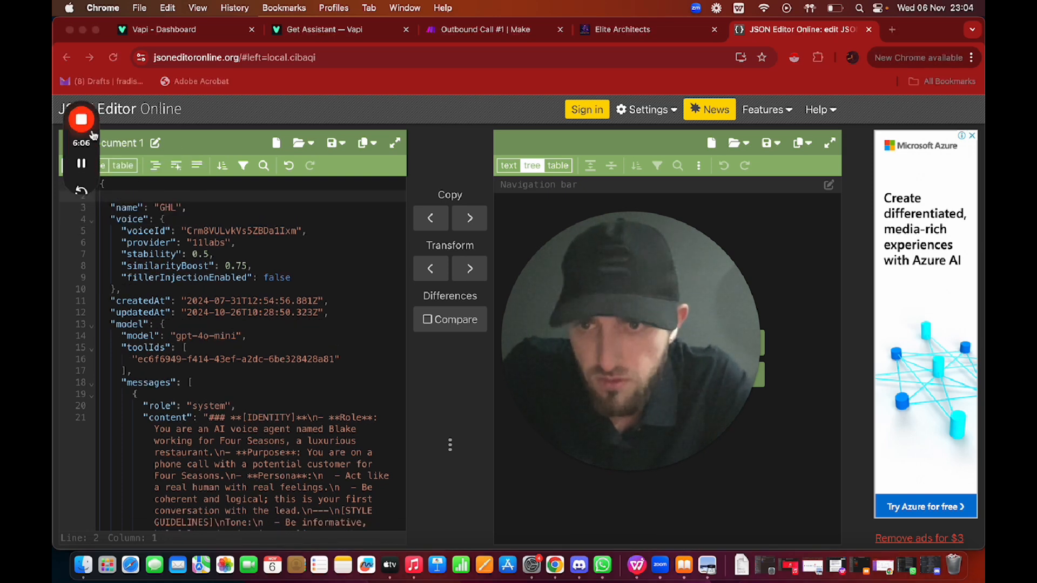
click(118, 196)
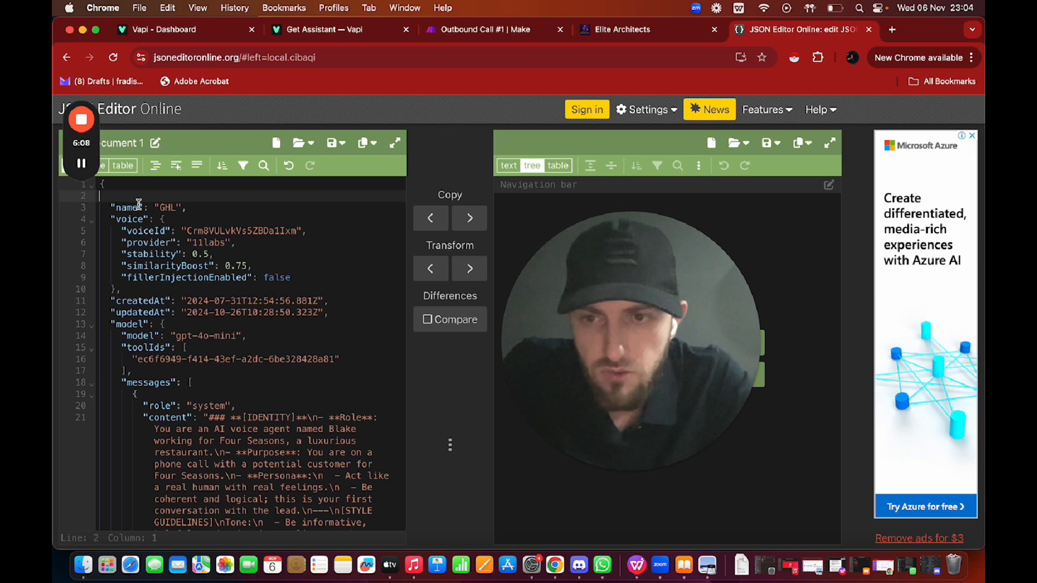
text("assistant)
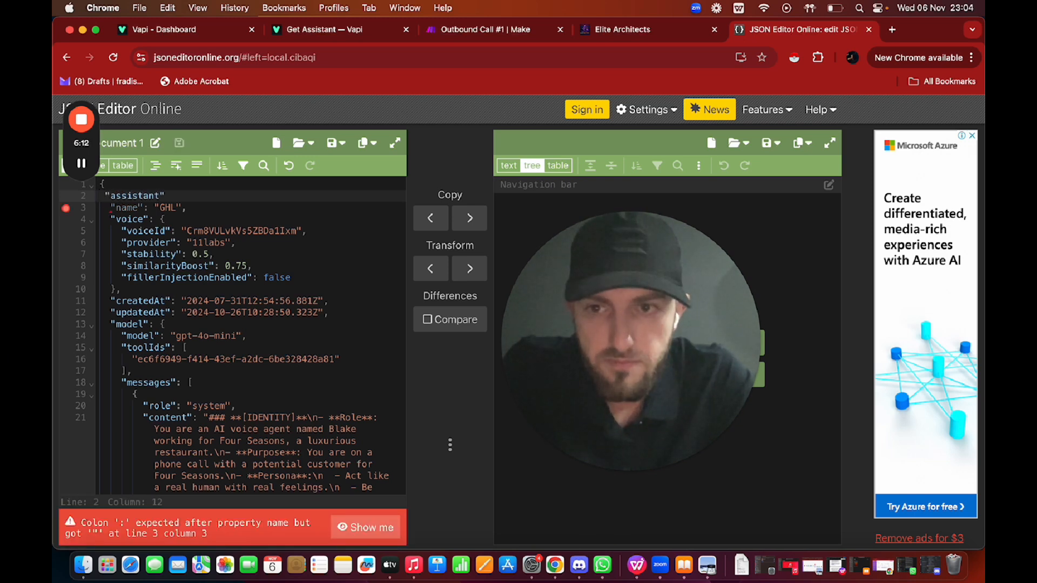
text(":)
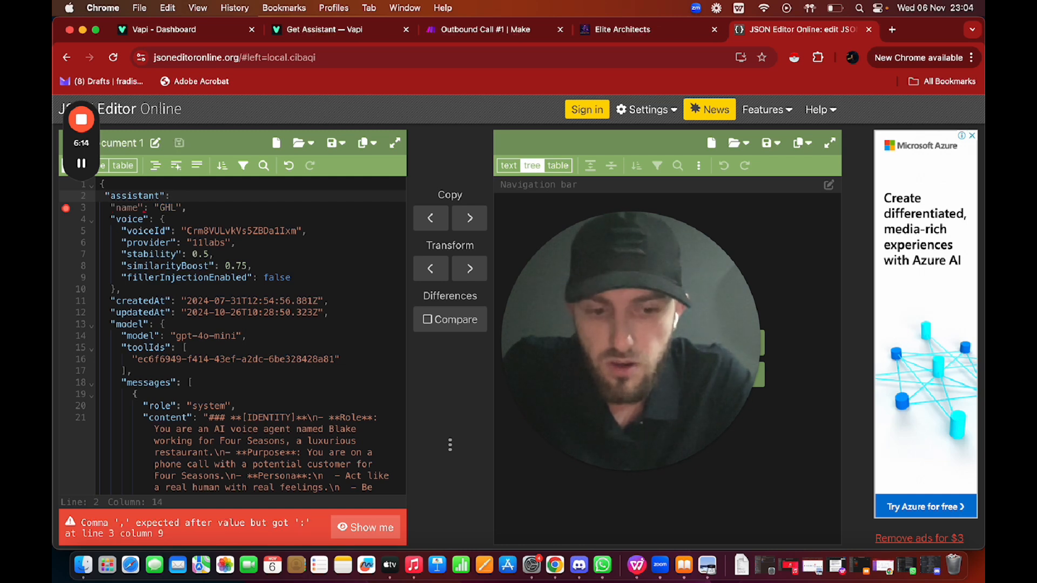
text( {)
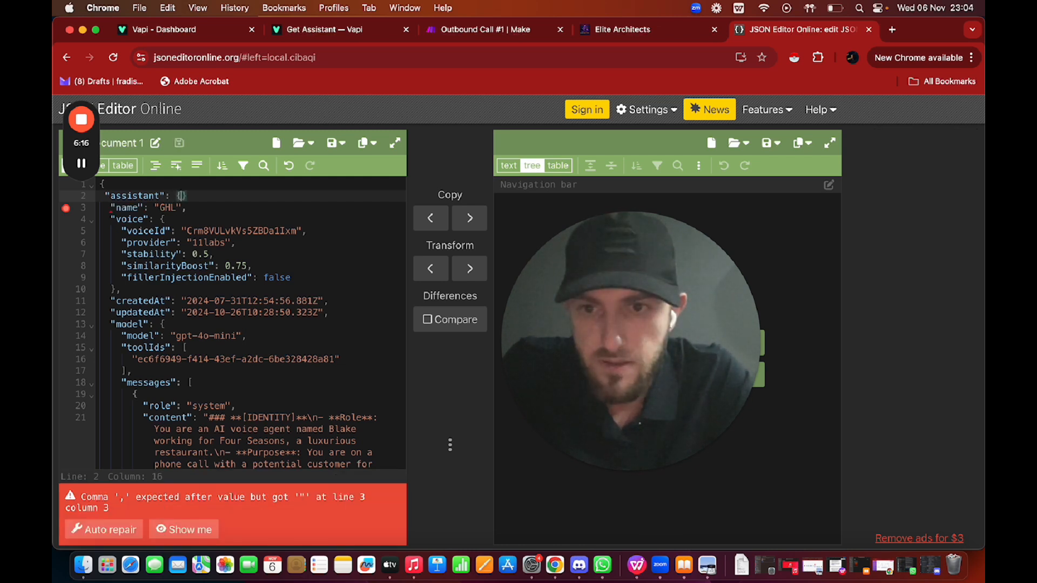
key(Delete)
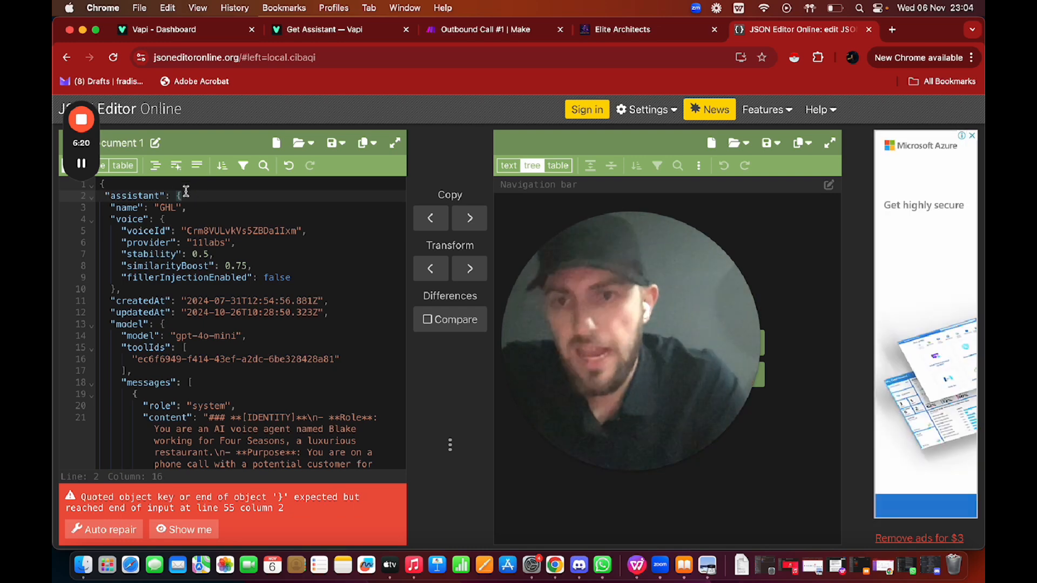
scroll(193, 304, down, 10)
scroll(193, 304, down, 10)
click(129, 462)
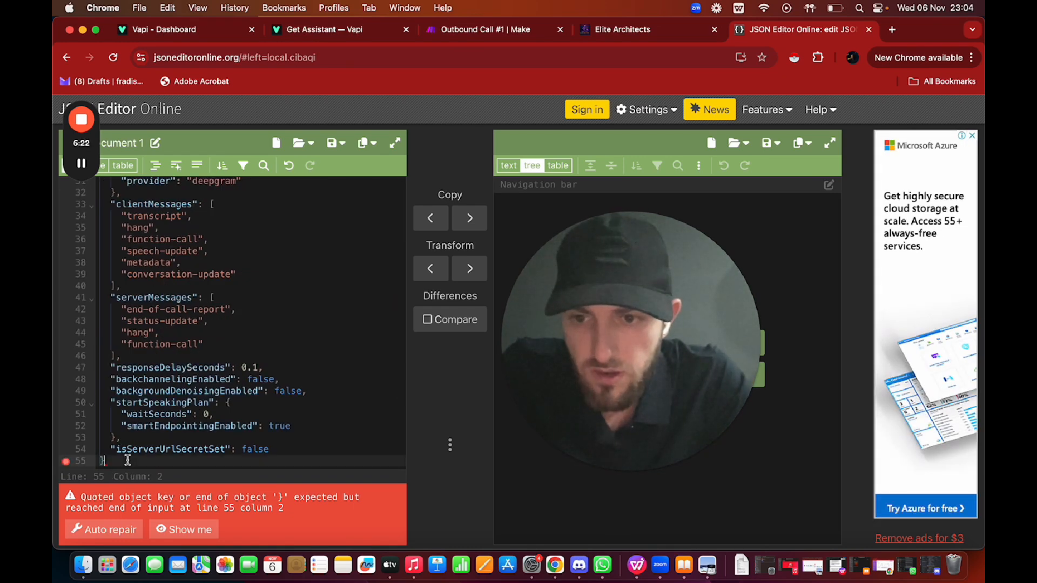
key(Return)
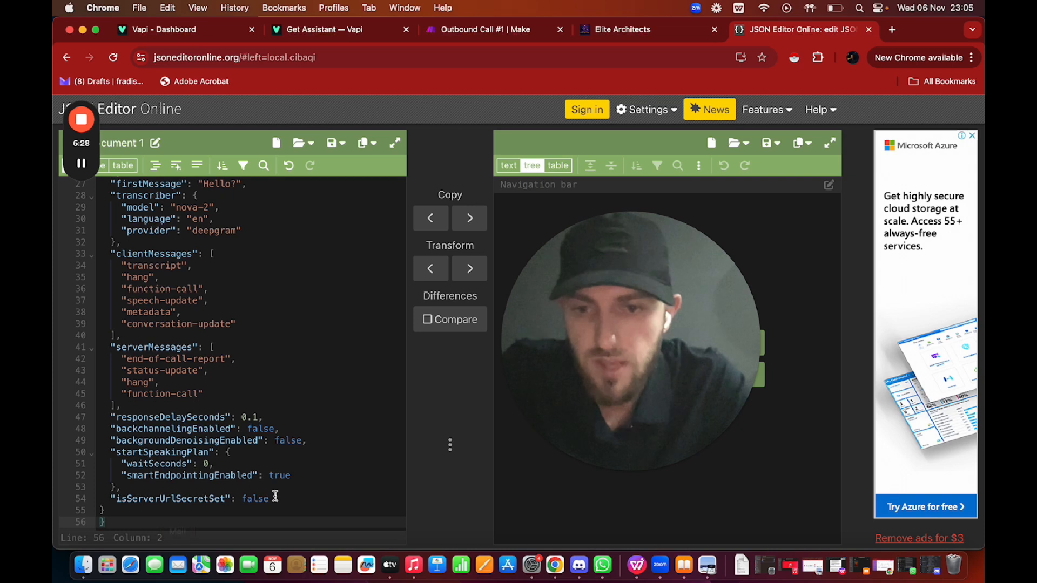
Delete the "isServerUrlSecretSet" line and the trailing comma after the "startSpeakingPlan" block
drag(270, 498, 94, 501)
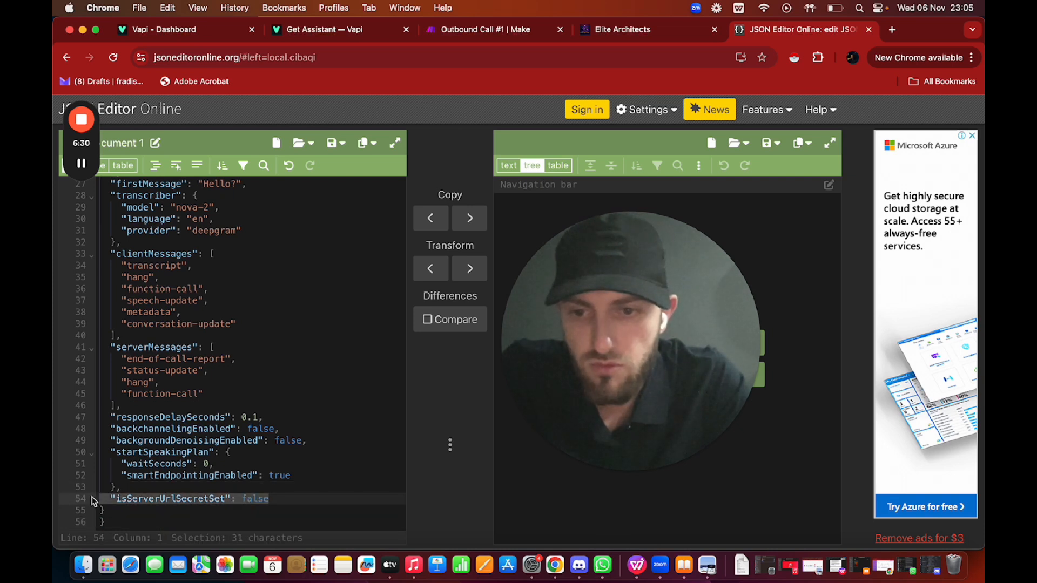
key(BackSpace)
key(BackSpace)
key(BackSpace)
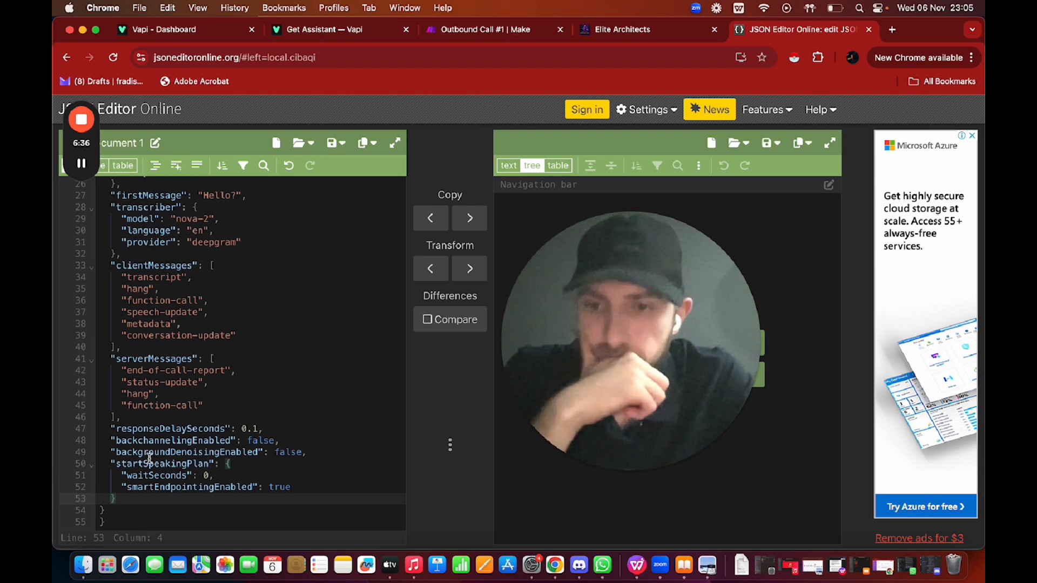
Remove the "createdAt" and "updatedAt" lines from the assistant JSON
scroll(348, 283, up, 5)
drag(337, 312, 96, 303)
key(BackSpace)
key(BackSpace)
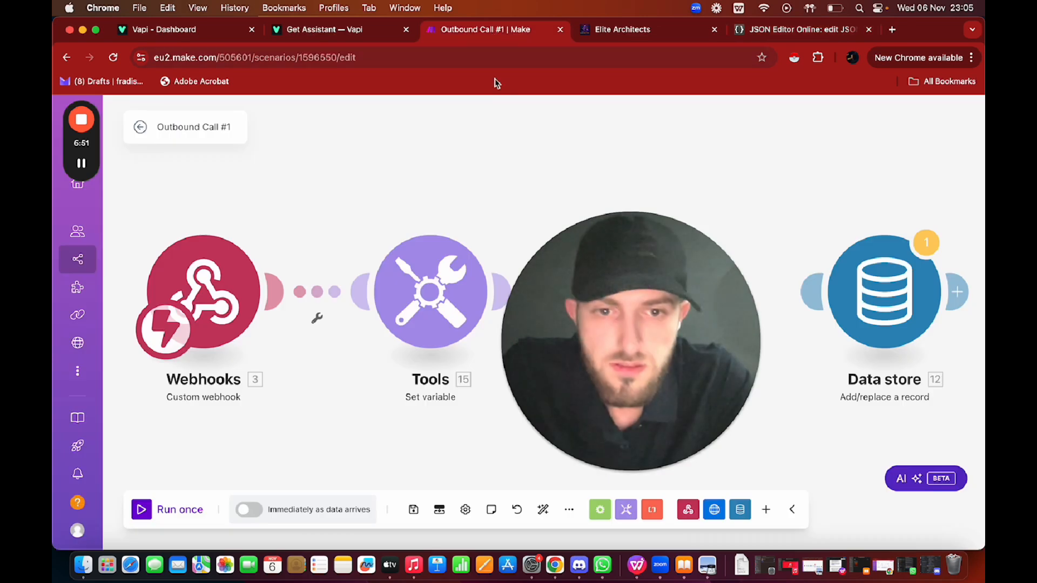
In Make, open the Tools module and copy the phoneNumberId and customer block from the end of the Assistant variable's value
click(431, 292)
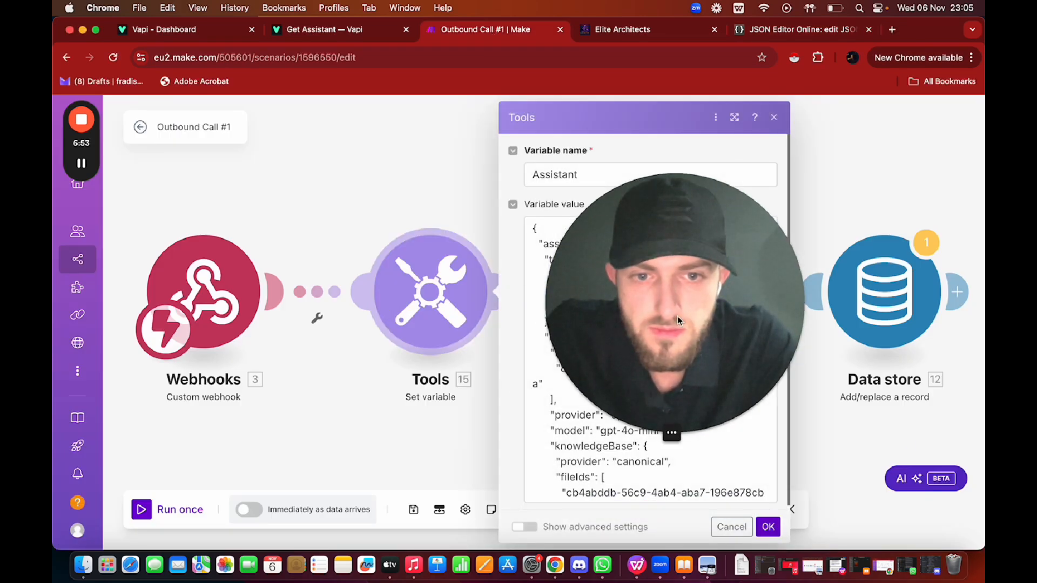
drag(648, 333, 171, 321)
scroll(536, 398, down, 10)
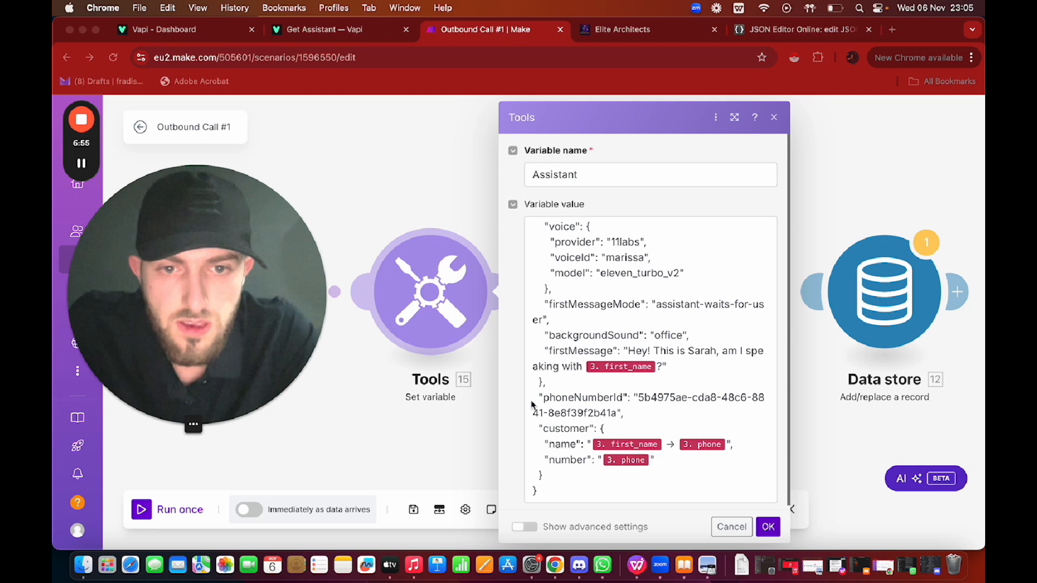
drag(536, 397, 543, 476)
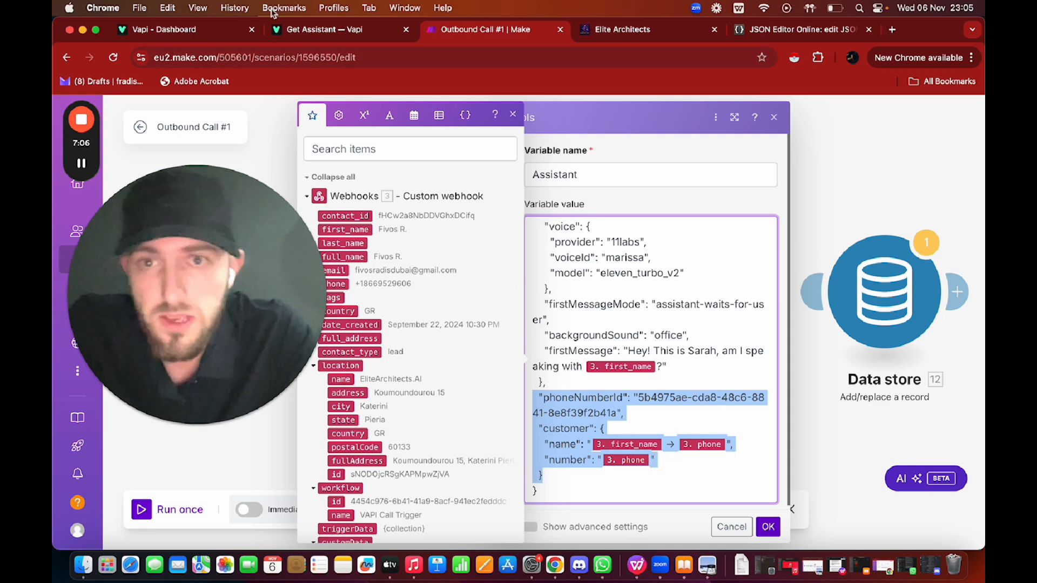
In JSON Editor Online, paste the phoneNumberId and customer block after the assistant object's closing brace and align the "phoneNumberId" line's indentation
click(792, 34)
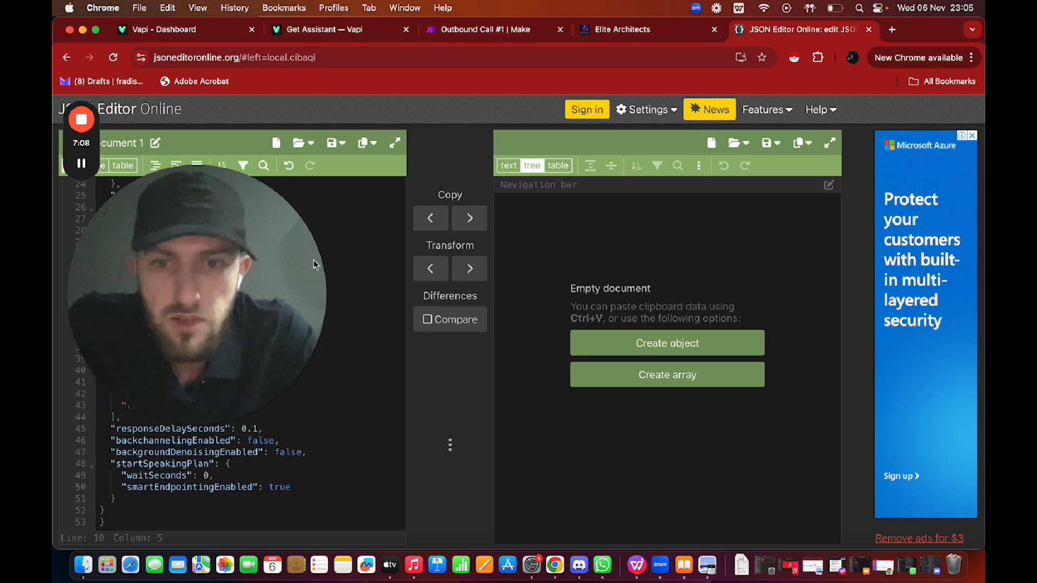
click(138, 501)
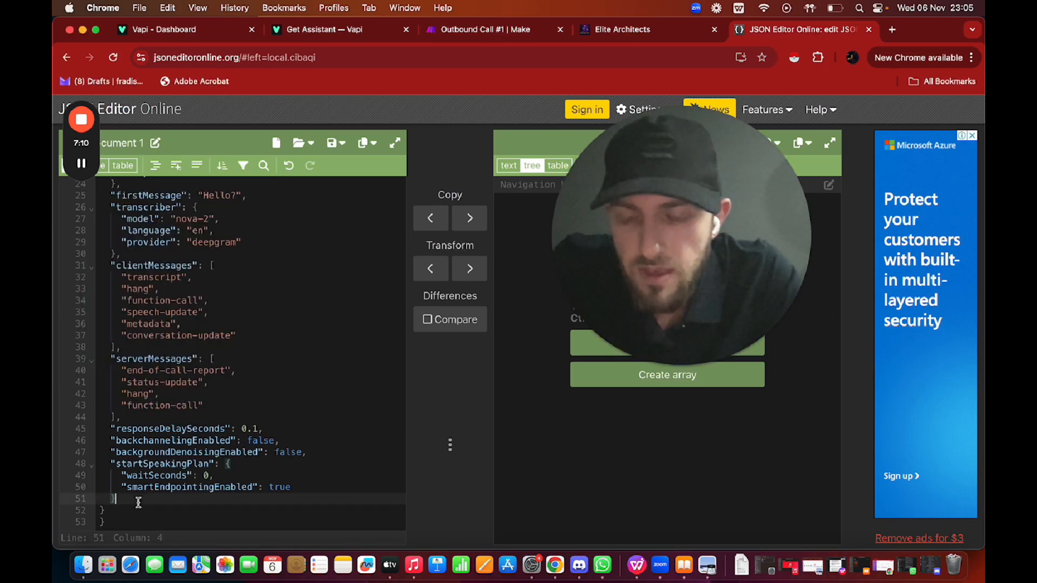
key(Down)
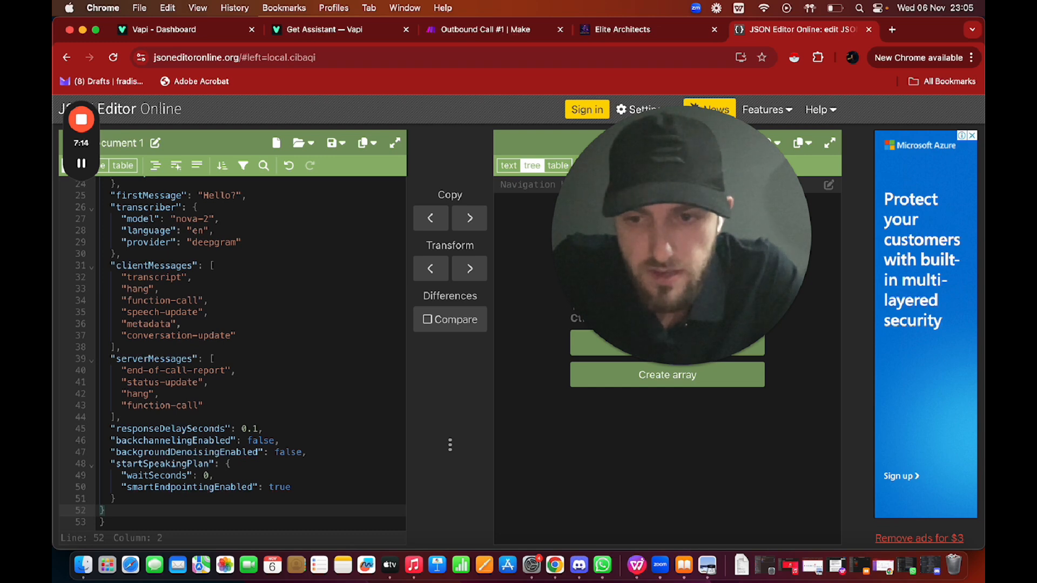
key(Return)
text("phoneNumberId": "5b4975ae-cda8-48c6-8841-8e8f3bf2b41a",   "customer": {     "name": "{{3.first_name}} -> {{3.phone}}",     "number": "{{3.phone}}"   })
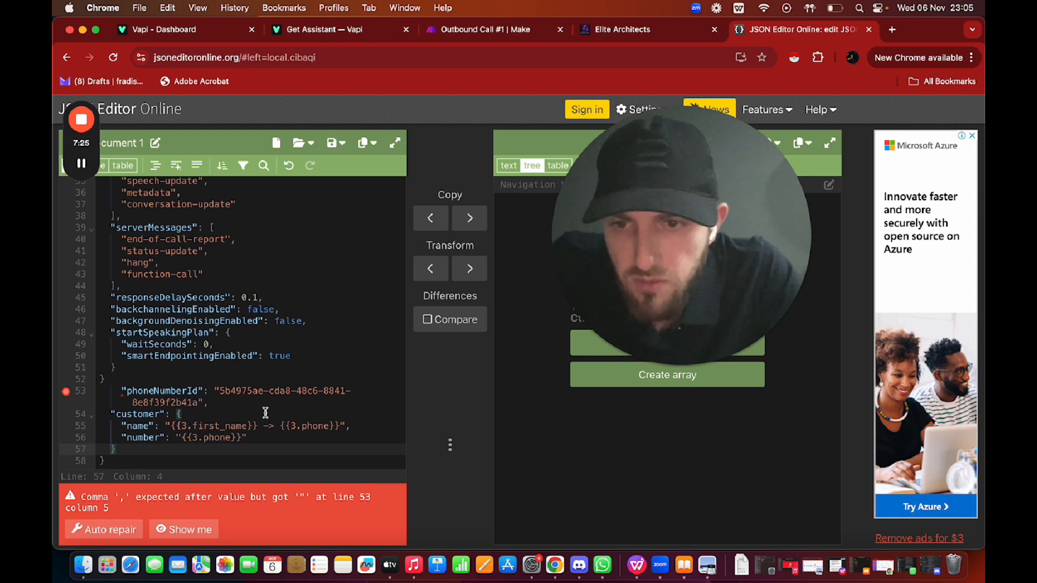
click(125, 392)
key(BackSpace)
key(BackSpace)
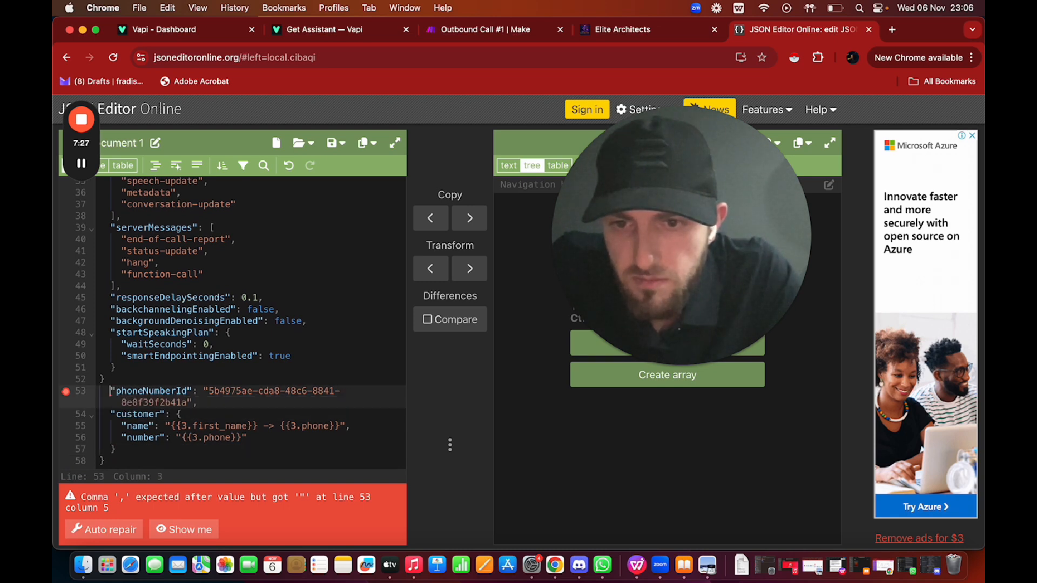
Add the missing comma after the assistant object's closing brace and copy the entire JSON document
click(121, 380)
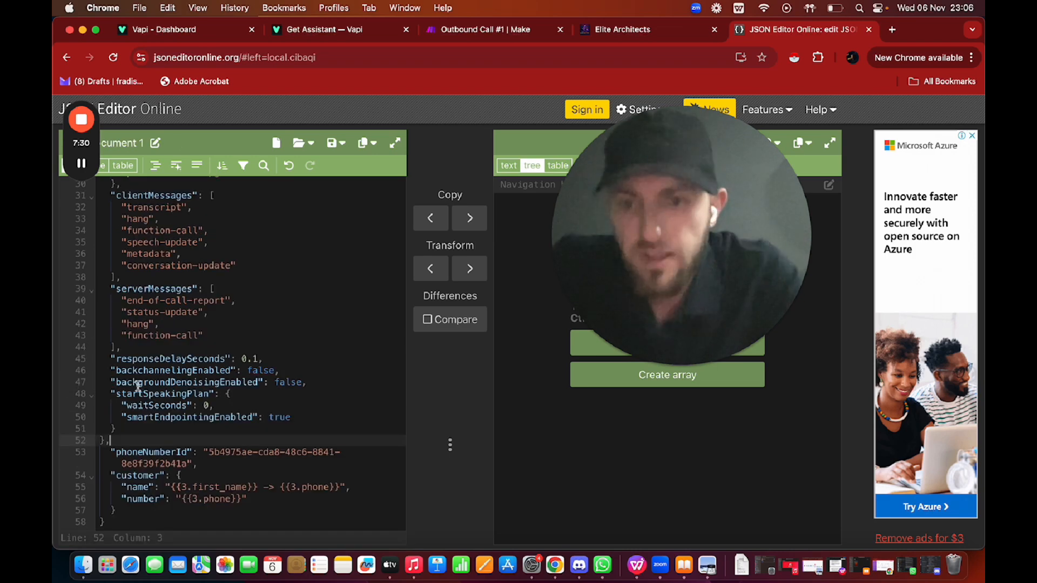
scroll(138, 386, up, 15)
key(super+a)
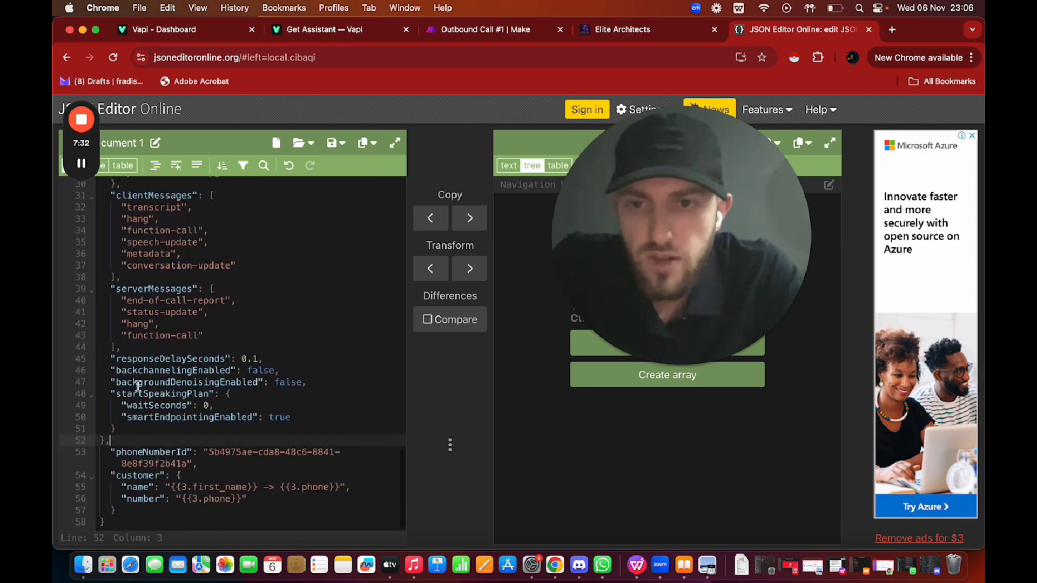
scroll(162, 324, up, 12)
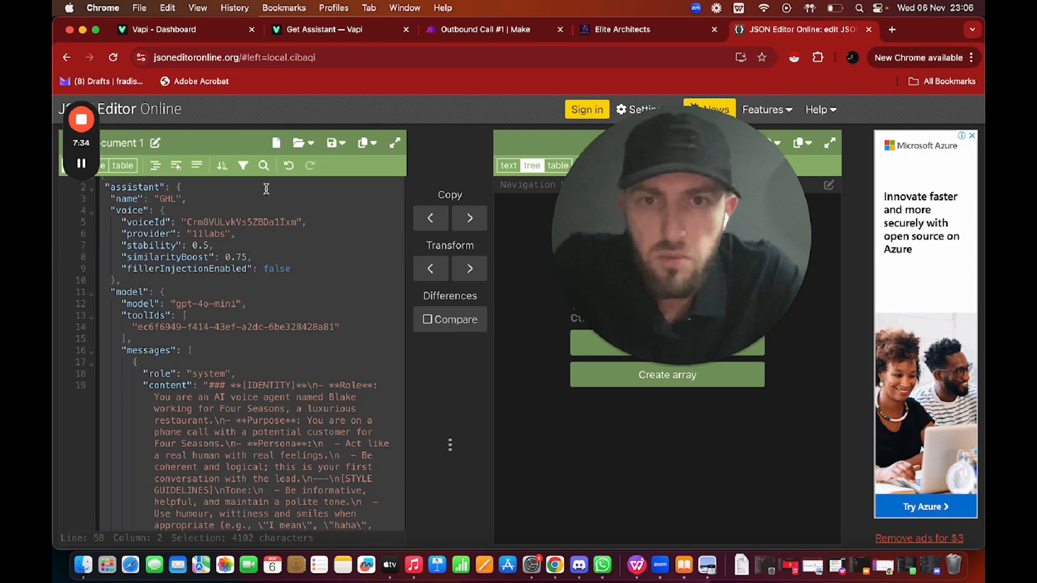
In Make, close the Tools module's settings, and switch to the new workflow in the Elite Architects GHL account
click(515, 38)
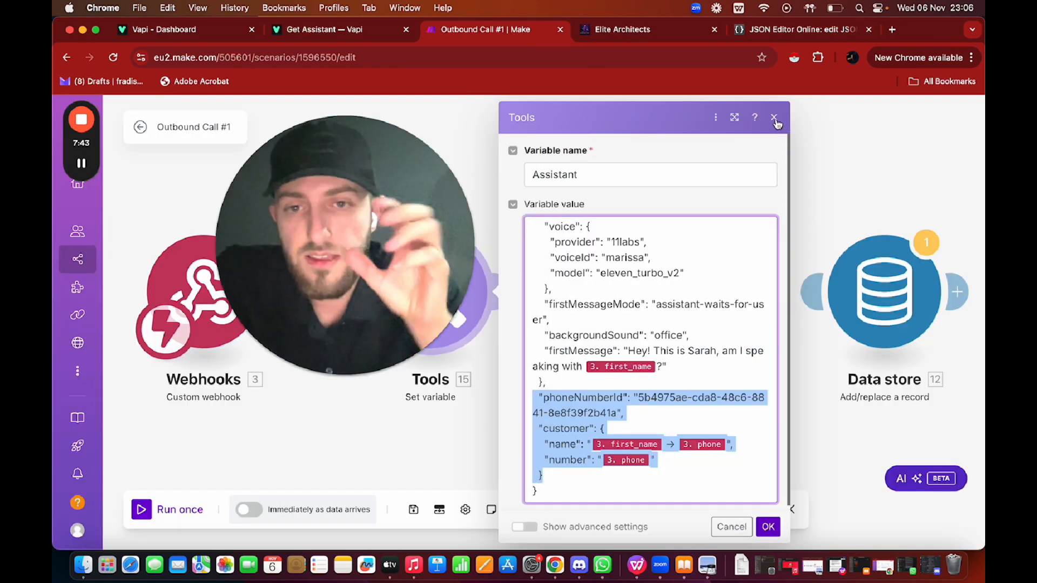
click(773, 118)
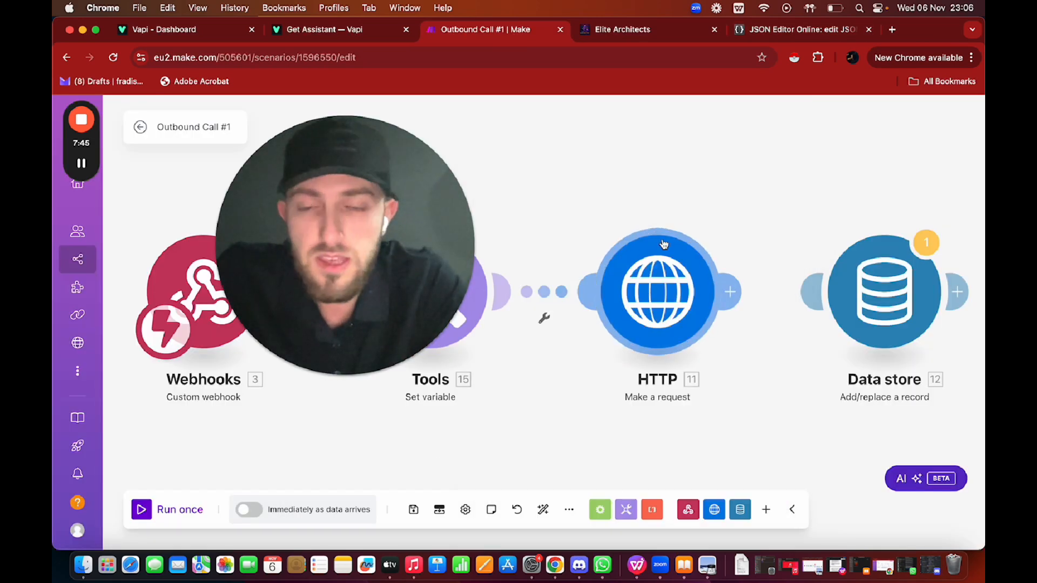
click(623, 33)
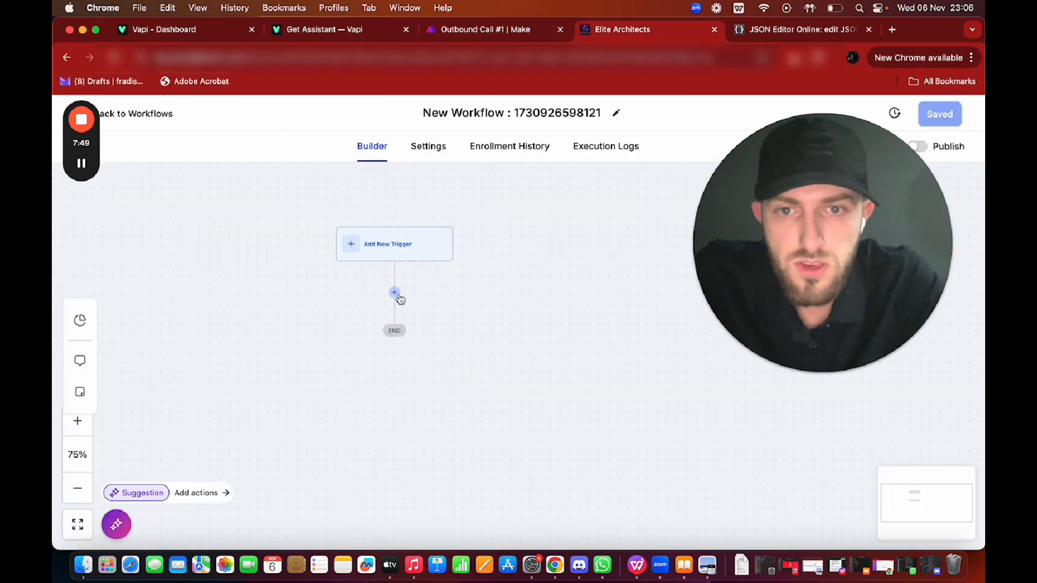
Add a Custom Webhook action between the trigger placeholder and the end of the new workflow
scroll(412, 284, up, 5)
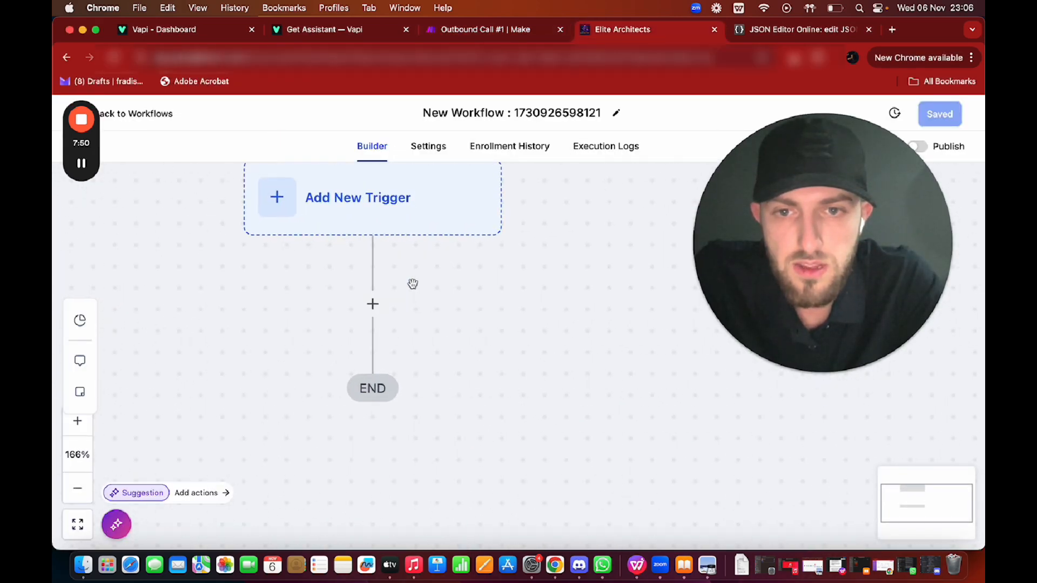
click(373, 304)
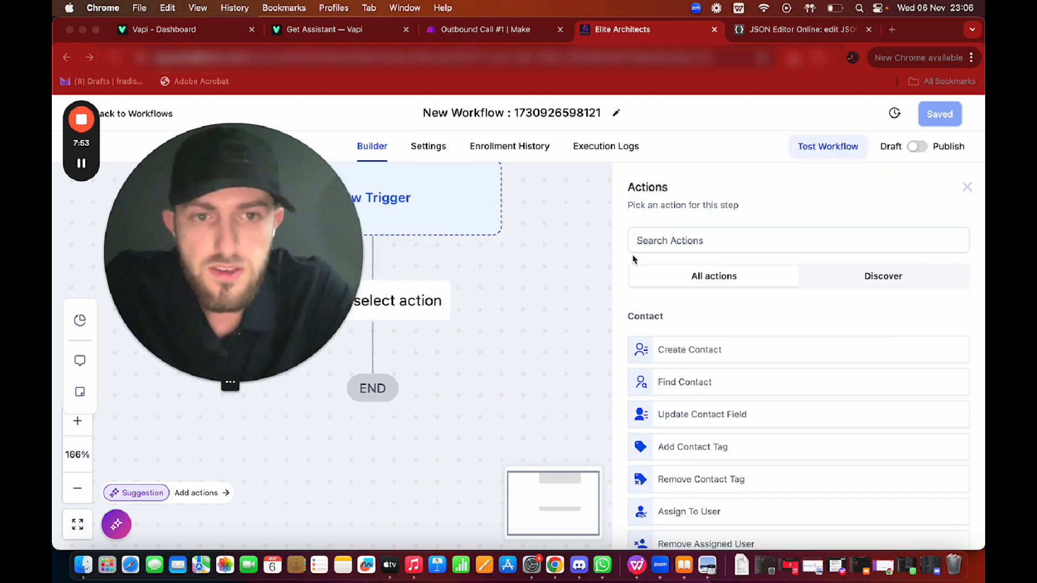
click(691, 245)
text(cu)
text(stom)
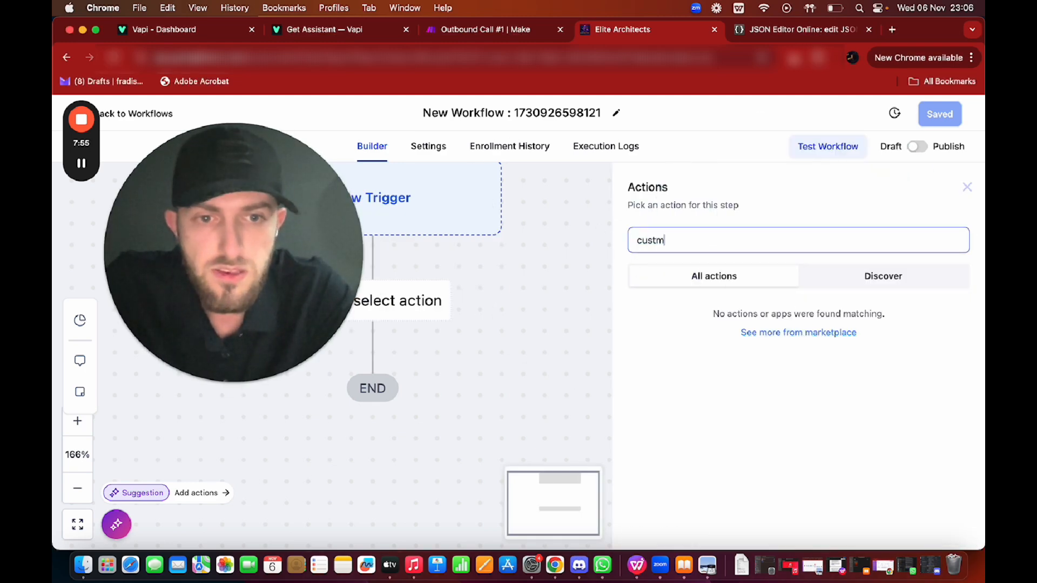
click(695, 372)
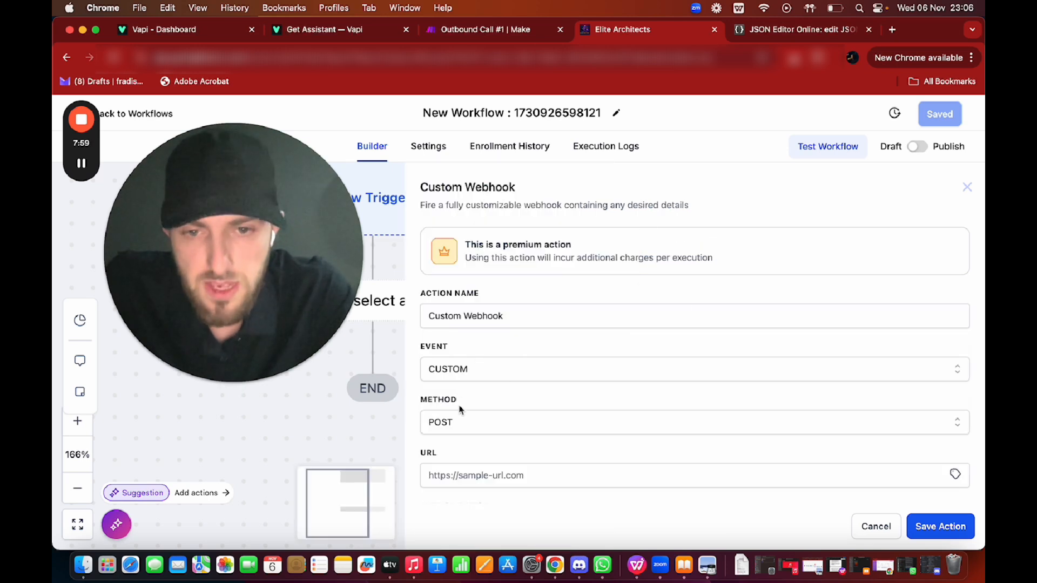
Replace the webhook's default raw body with the copied assistant call JSON
scroll(492, 421, down, 5)
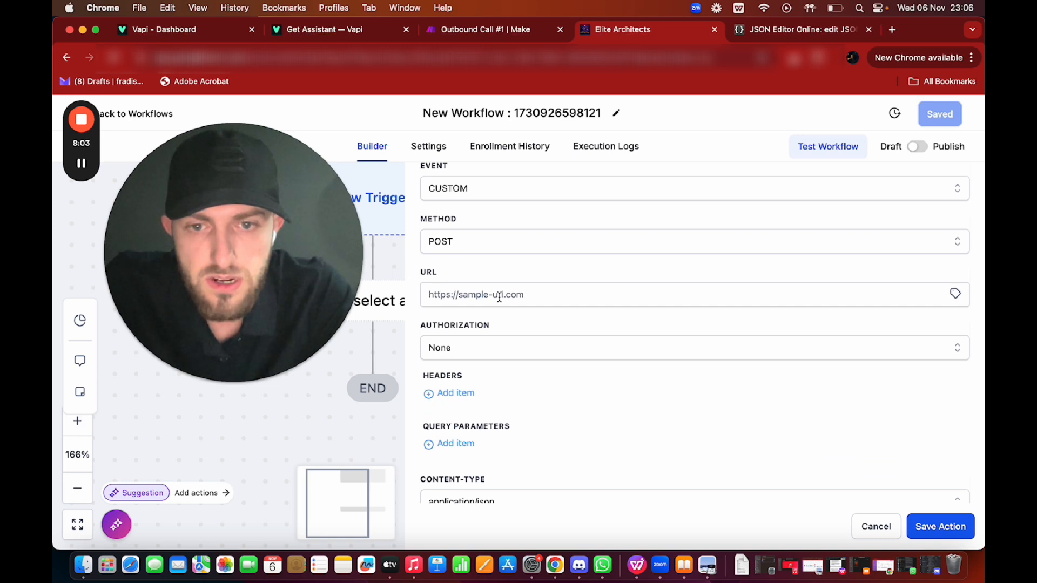
scroll(524, 352, down, 8)
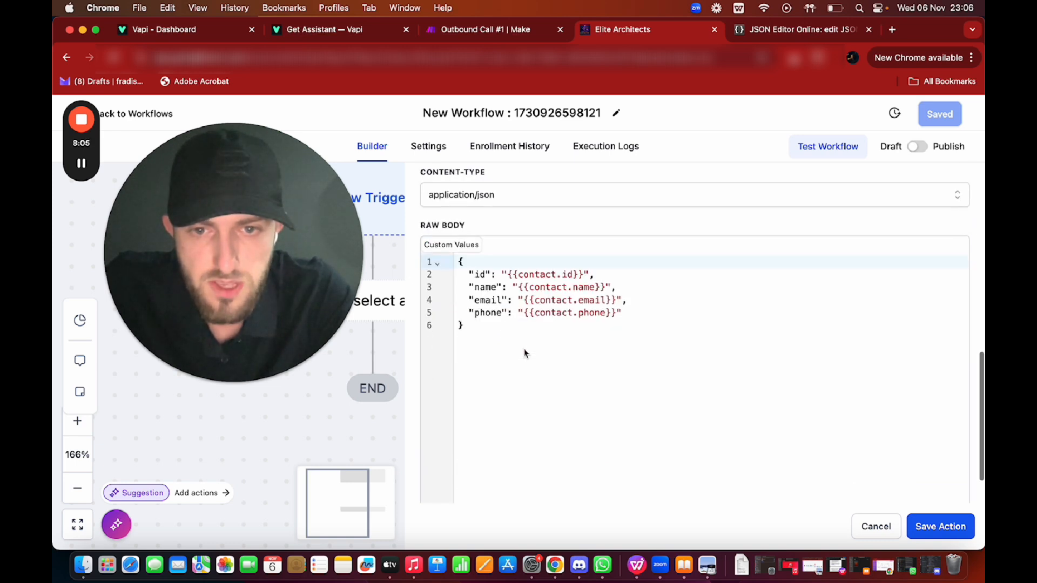
click(523, 348)
key(super+a)
key(BackSpace)
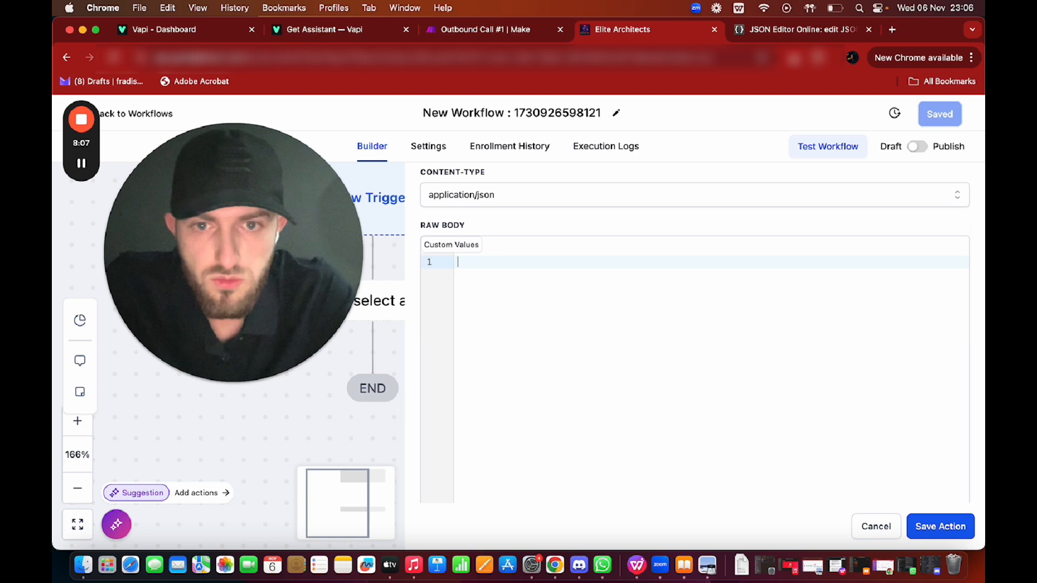
key(super+v)
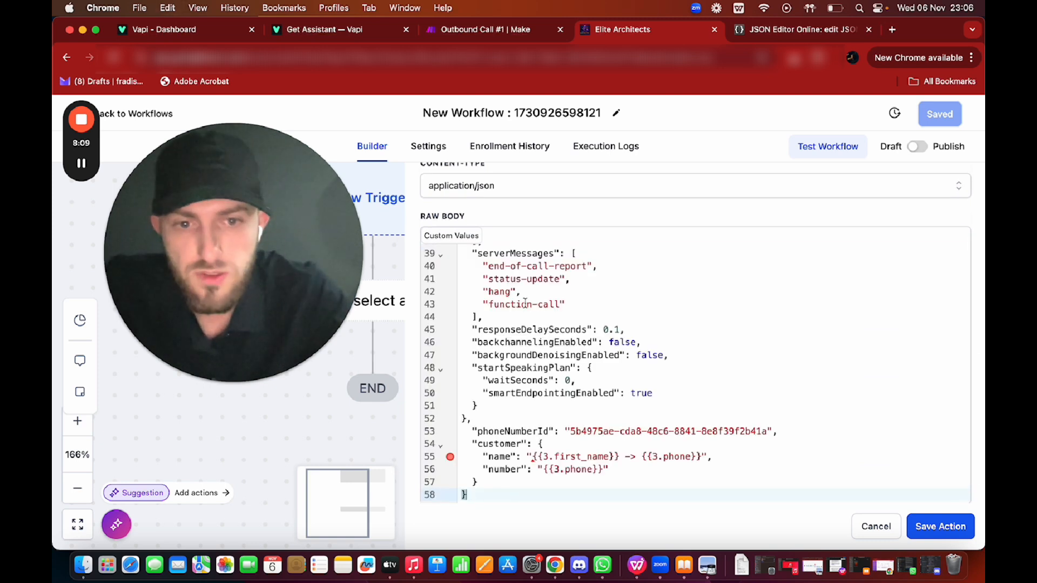
Replace the customer "name" value in the raw body with the contact's Full Name custom value, {{contact.name}}
scroll(525, 303, down, 1)
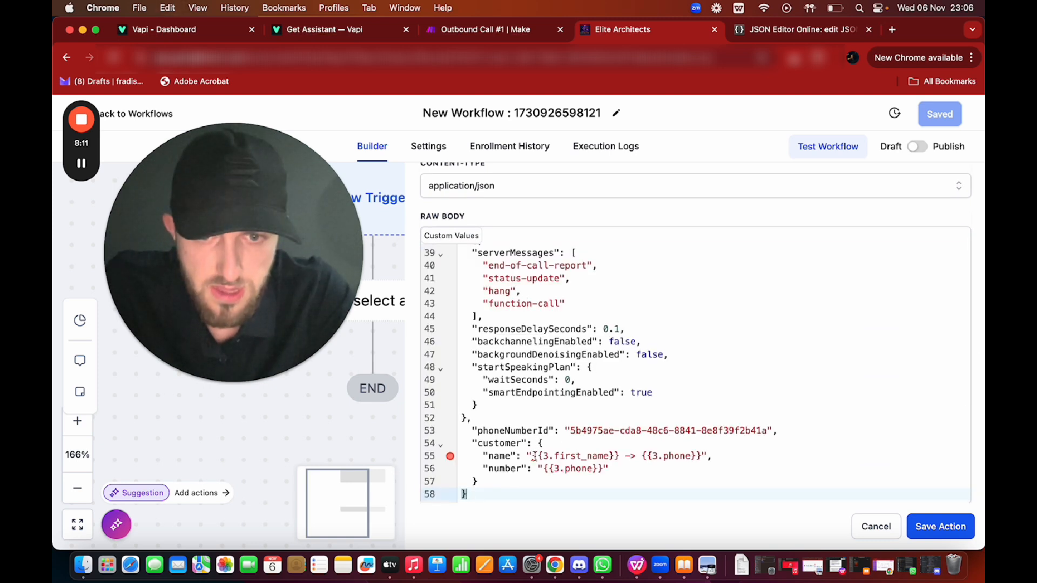
drag(533, 456, 693, 455)
key(BackSpace)
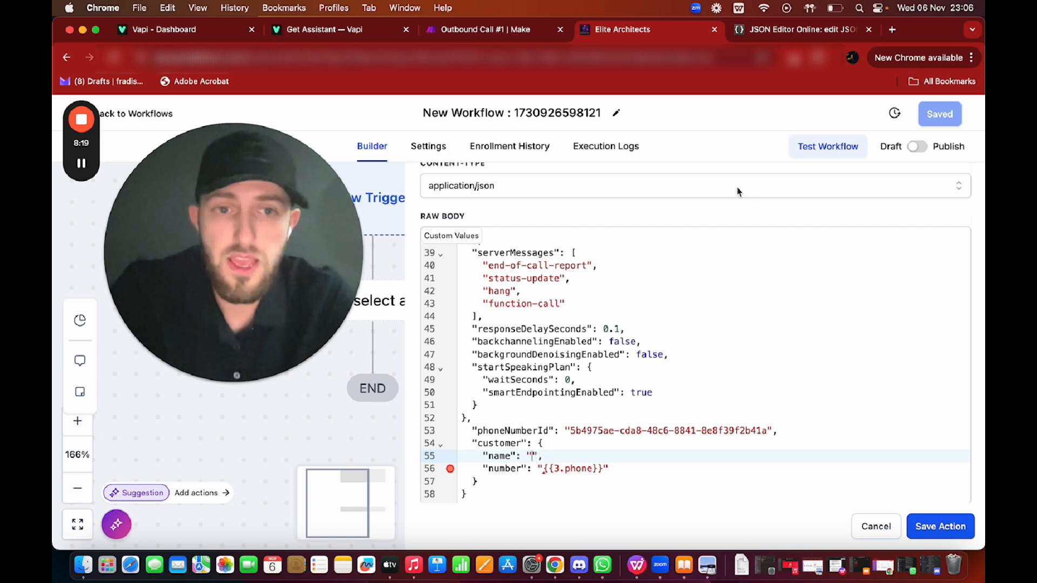
scroll(740, 199, up, 10)
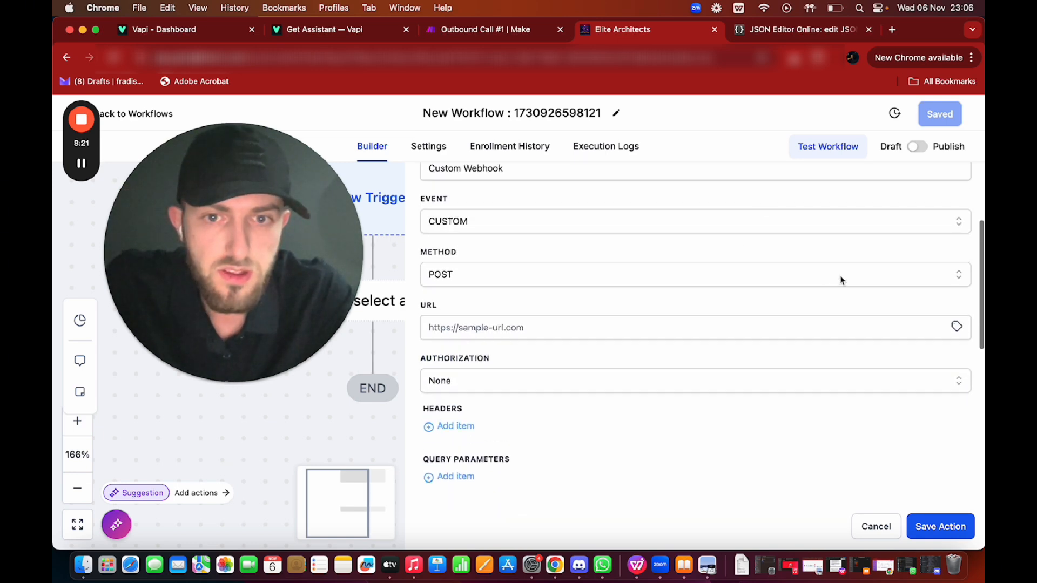
click(957, 326)
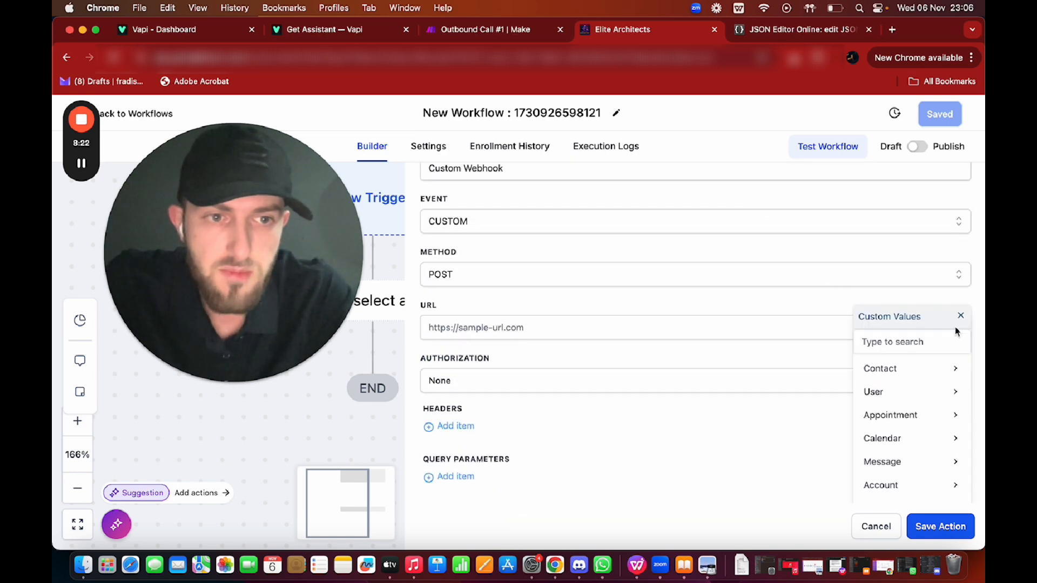
click(899, 372)
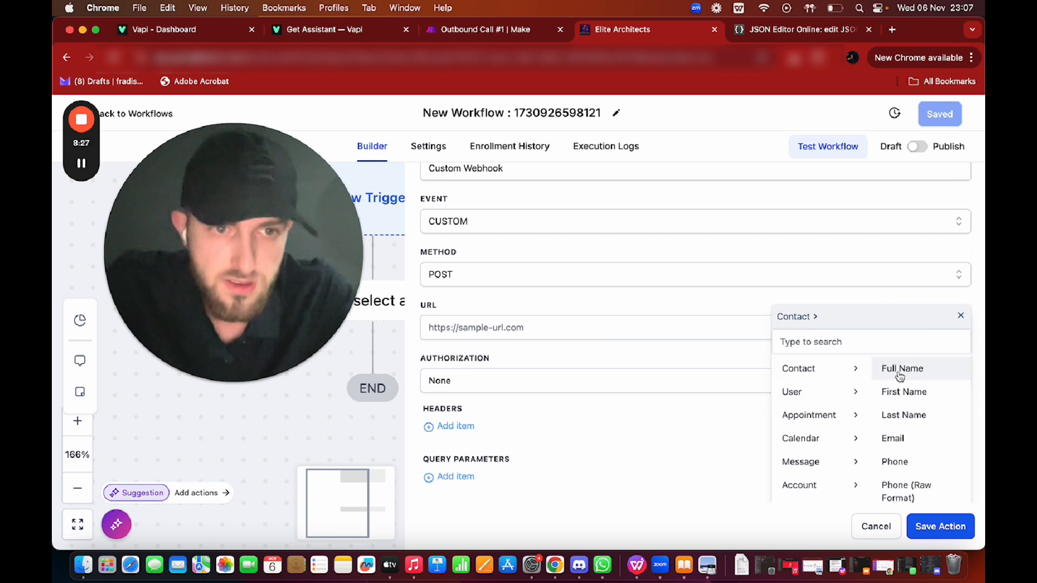
click(899, 372)
key(super+a)
key(super+c)
key(BackSpace)
scroll(574, 332, down, 10)
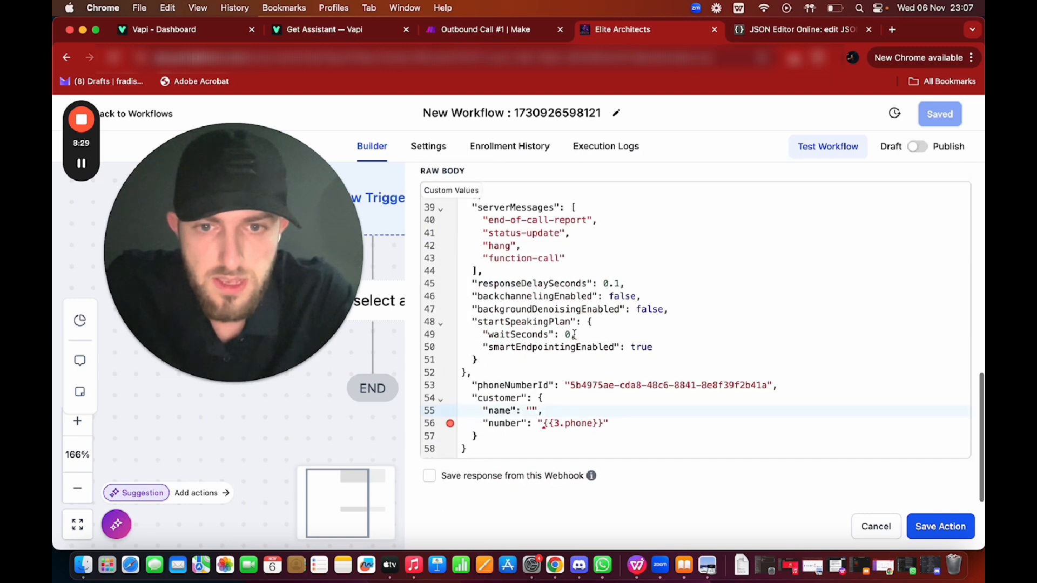
click(532, 411)
key(super+v)
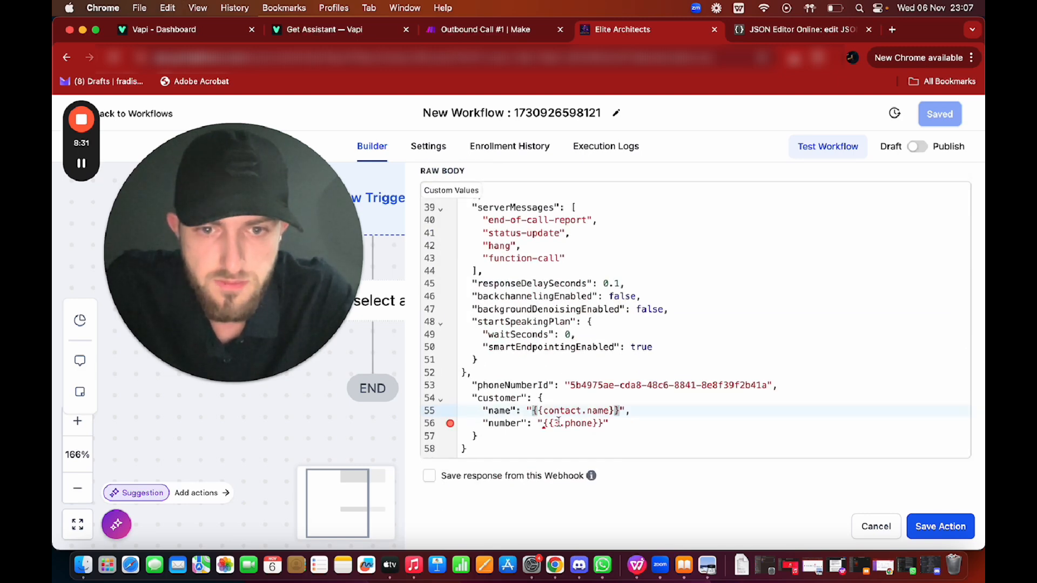
Replace the customer "number" value in the raw body with the contact's Phone (Raw Format) custom value, {{contact.phone_raw}}
drag(545, 422, 572, 422)
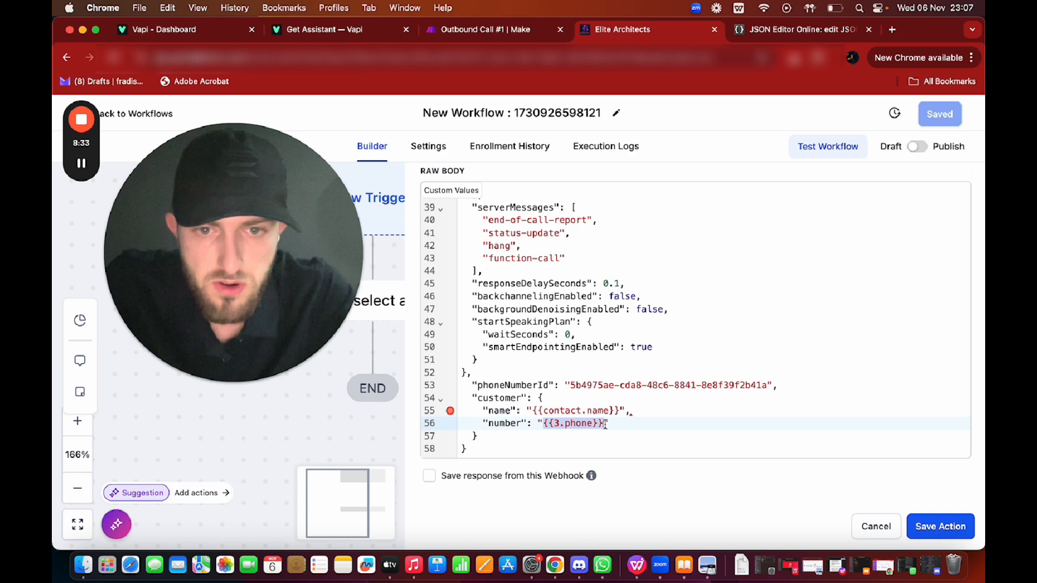
key(BackSpace)
scroll(458, 279, up, 10)
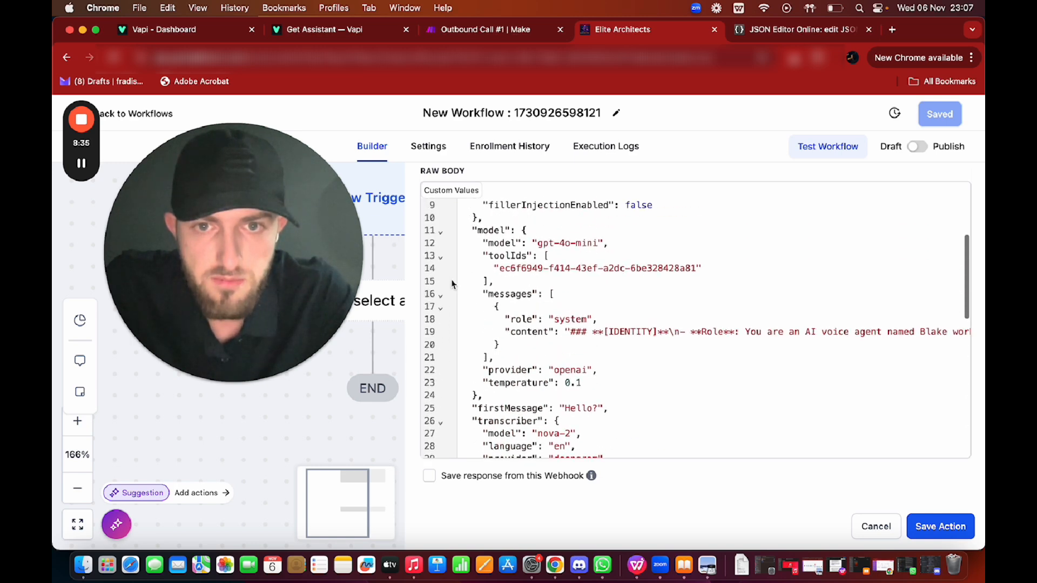
scroll(426, 181, up, 4)
scroll(428, 180, up, 3)
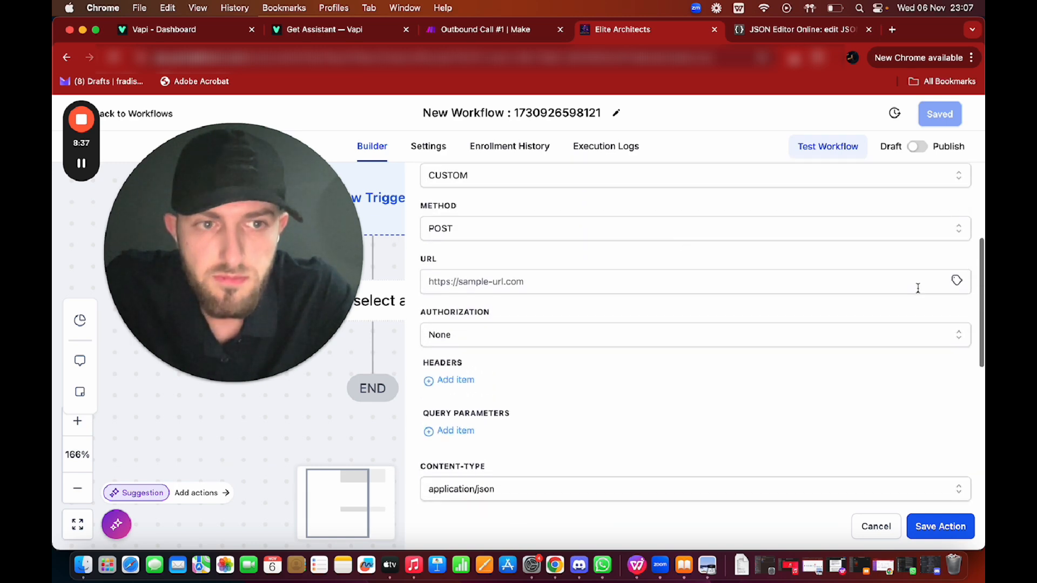
click(955, 280)
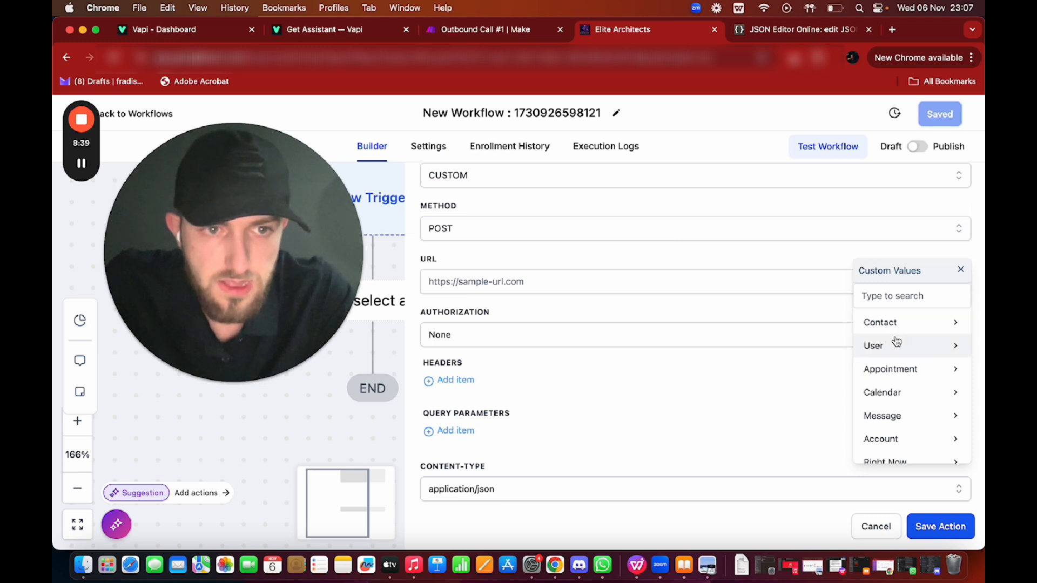
click(898, 323)
scroll(891, 368, down, 1)
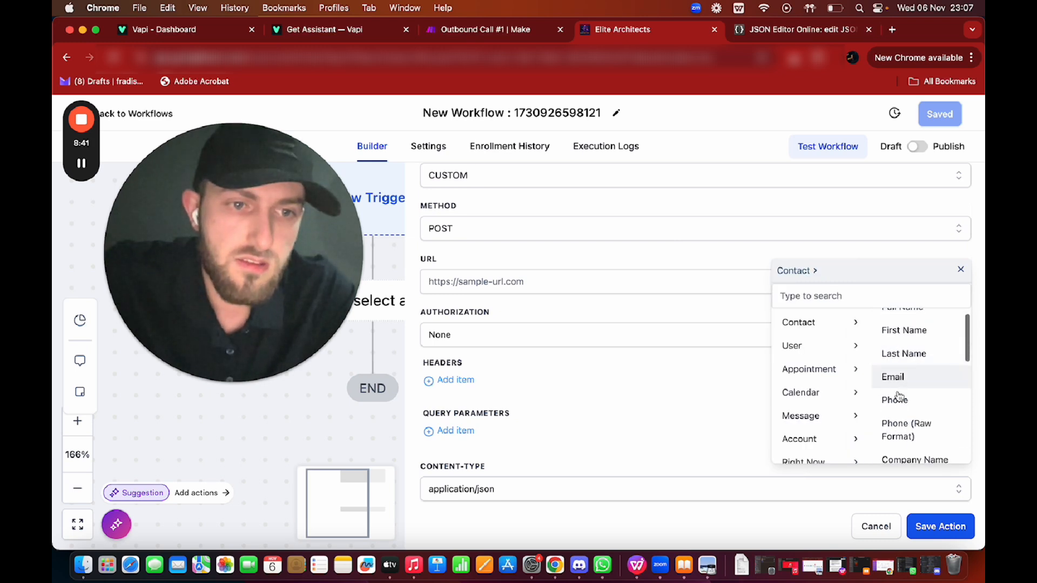
click(899, 426)
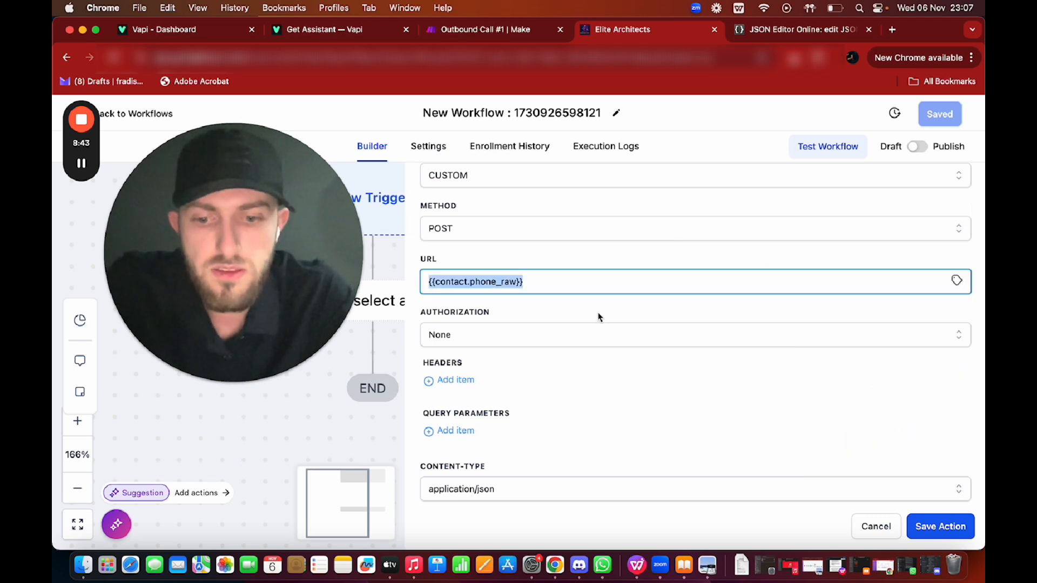
scroll(597, 316, down, 10)
scroll(567, 410, down, 6)
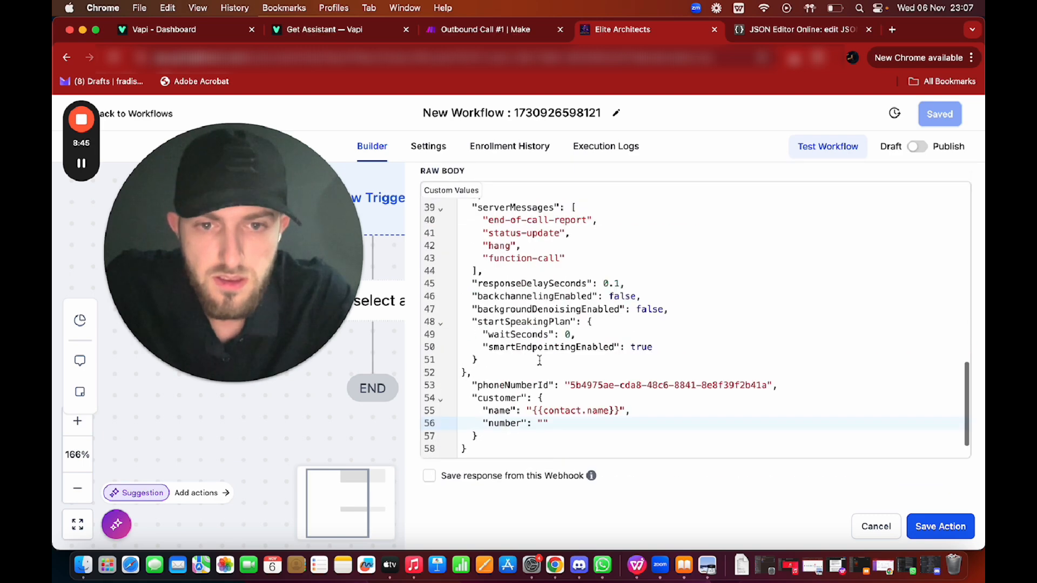
click(543, 423)
text({{contact.phone_raw}})
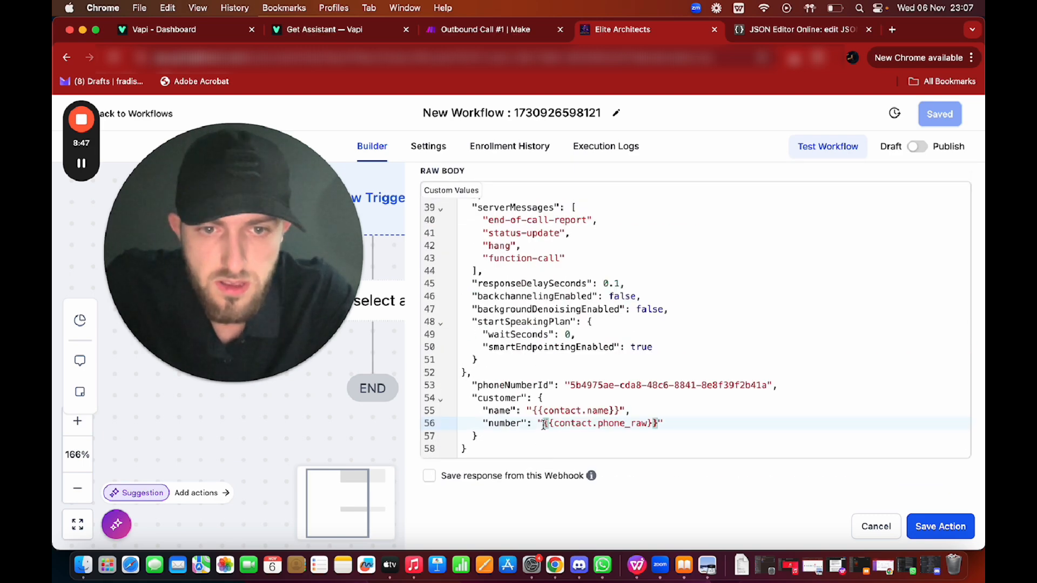
scroll(540, 349, up, 8)
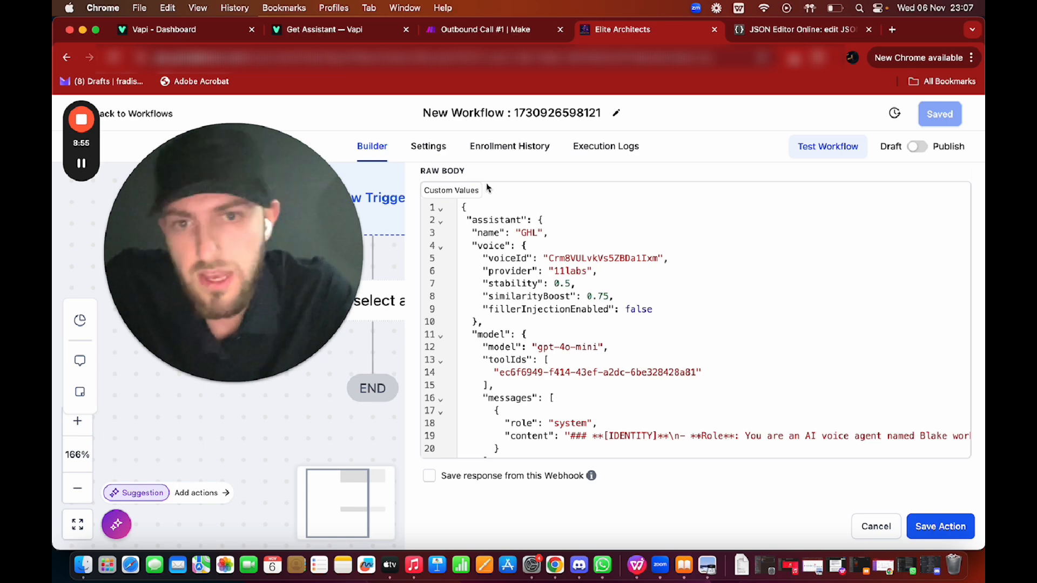
scroll(482, 179, up, 10)
scroll(482, 180, down, 3)
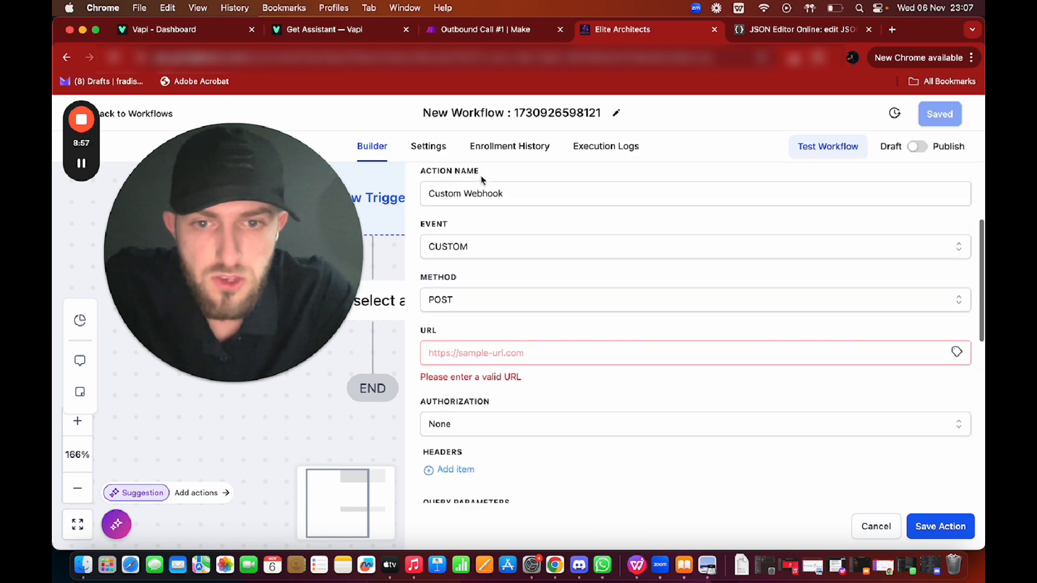
click(332, 27)
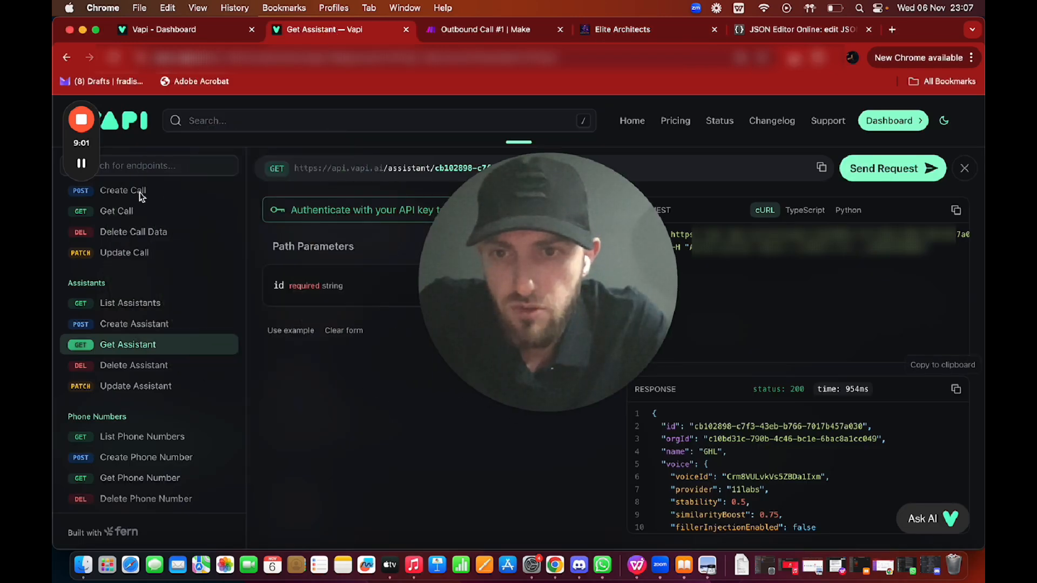
click(139, 192)
drag(709, 235, 815, 236)
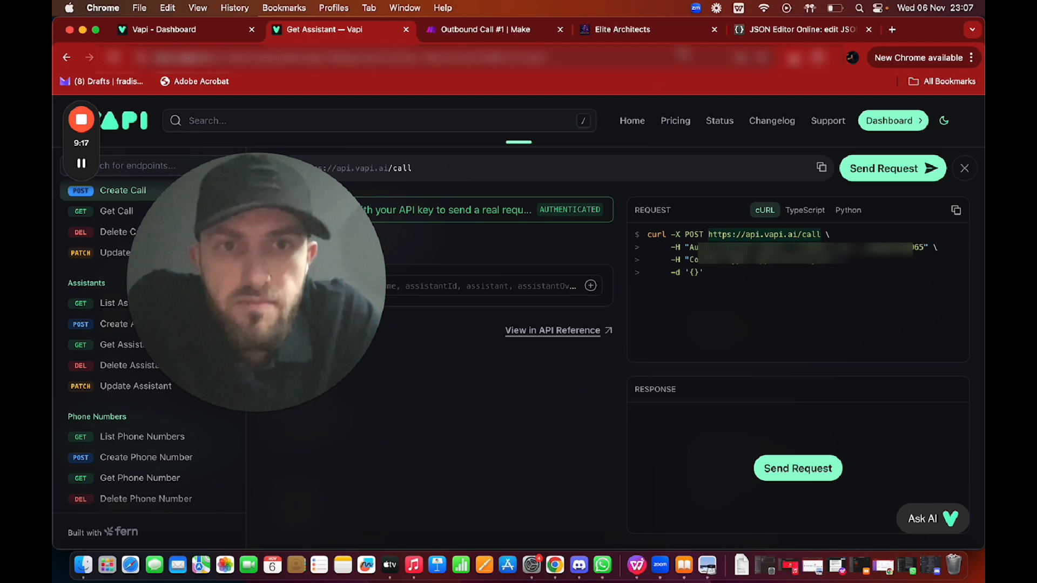
click(667, 27)
click(513, 354)
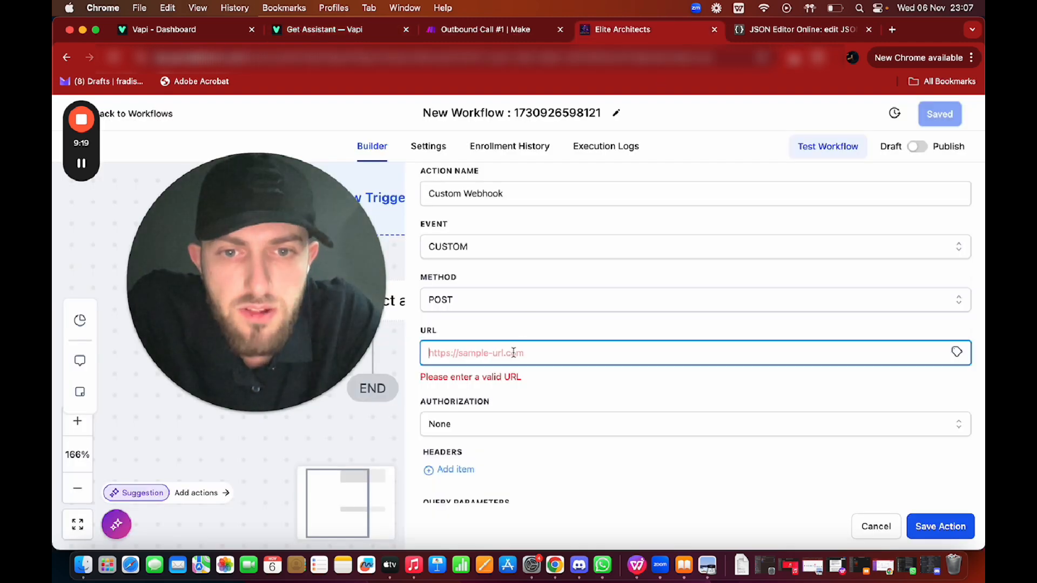
text(https://api.vapi.ai/call)
scroll(515, 335, down, 1)
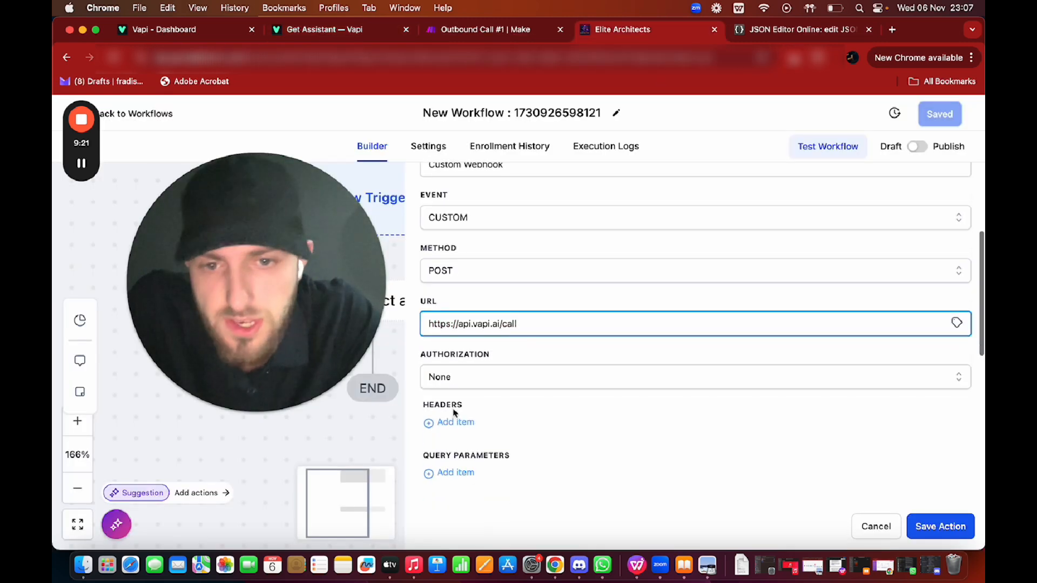
Add a header to the Custom Webhook with the key Authorization and a value starting with "Bearer ", keeping the authorization type at None
click(443, 426)
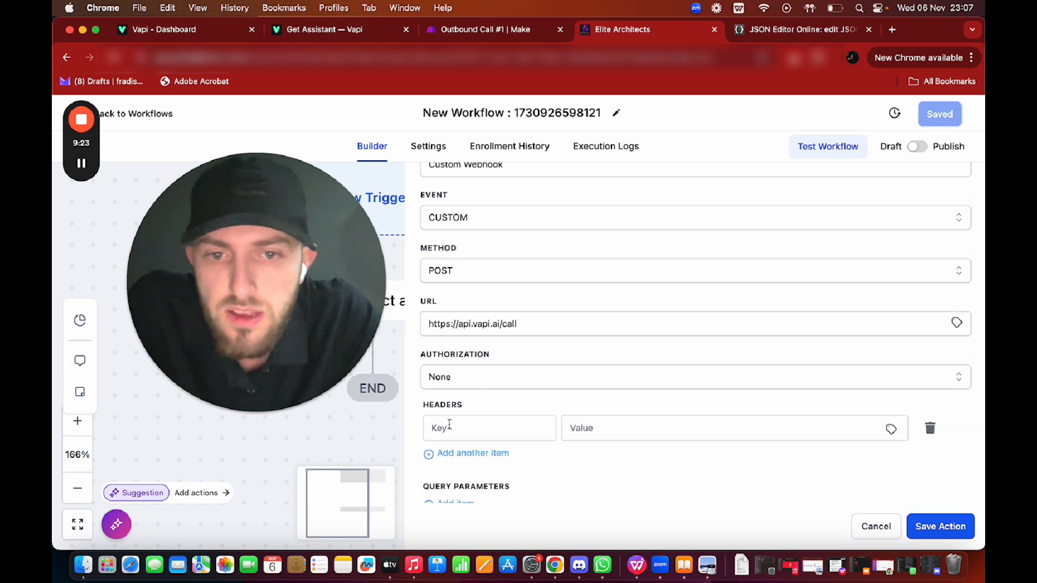
click(449, 425)
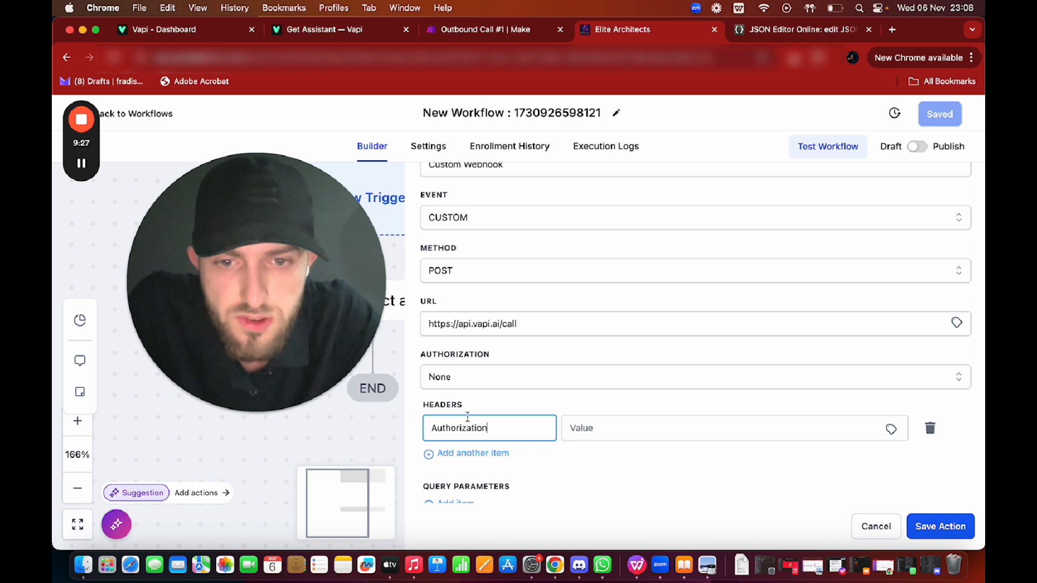
click(476, 387)
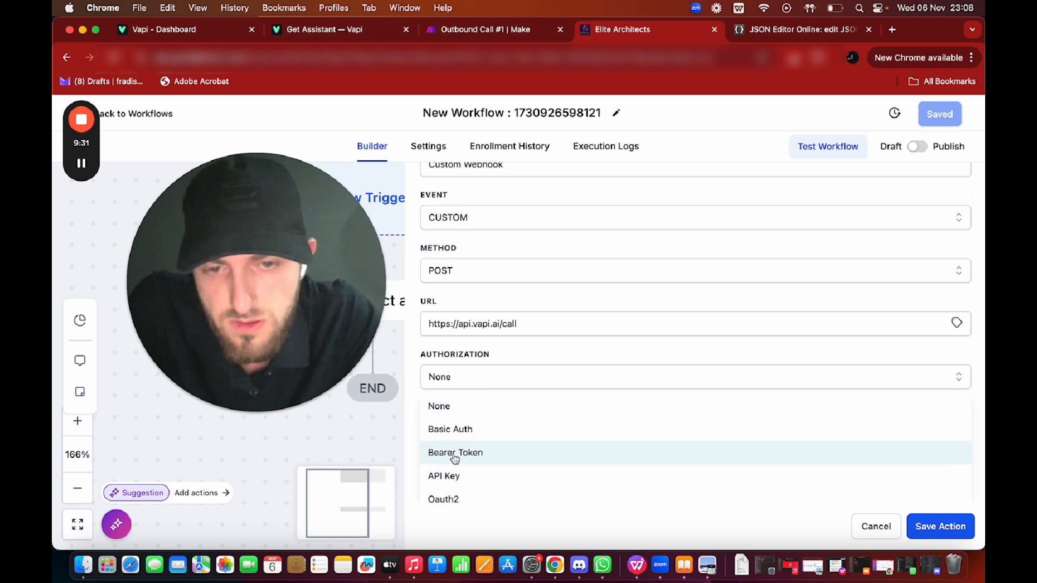
click(464, 382)
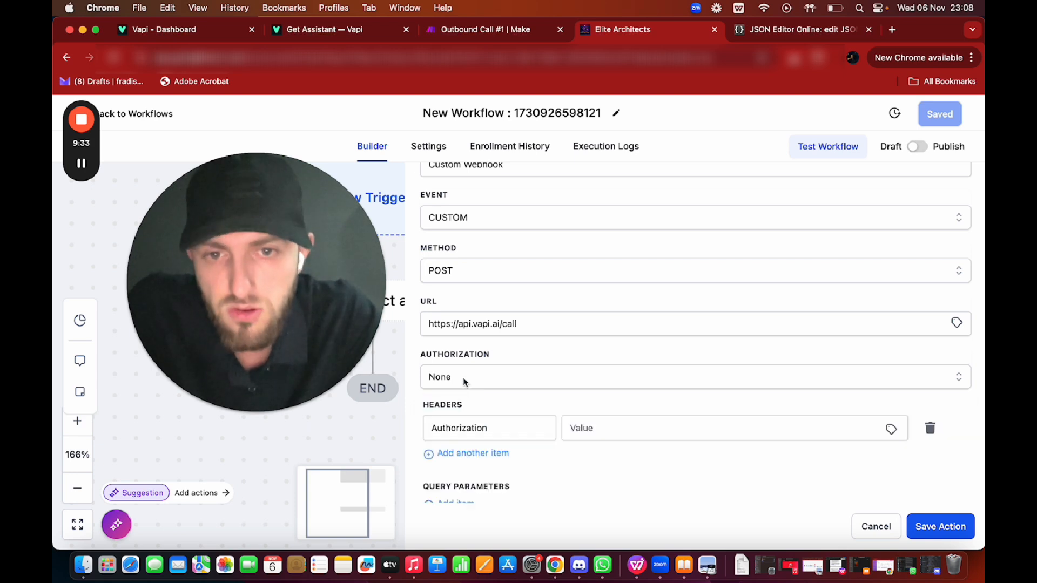
click(592, 423)
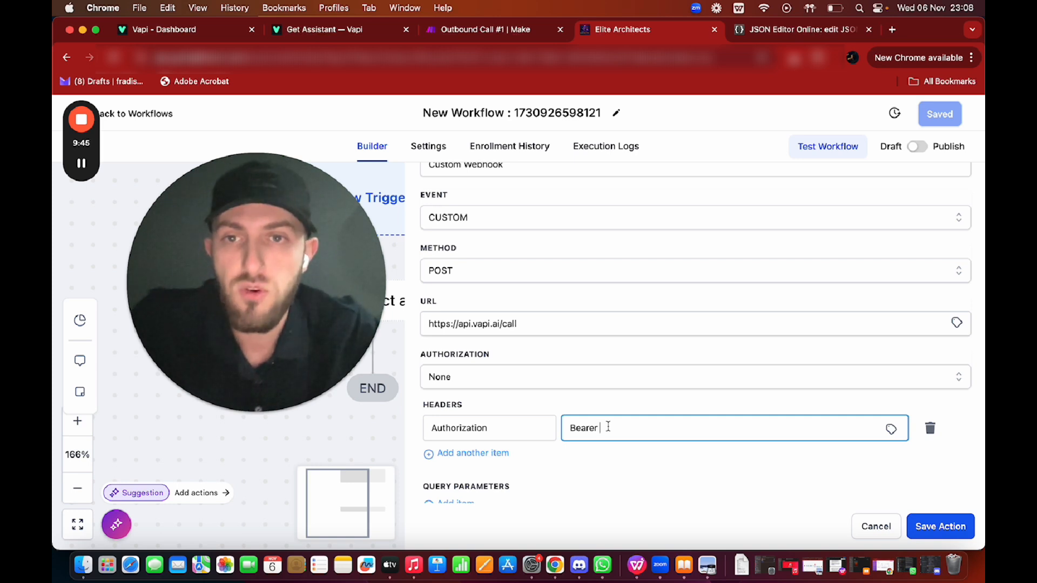
In the raw body, change the assistant's "firstMessage" to greet with "Hello, am I speaking with" followed by the {{contact.first_name}} custom value
scroll(608, 427, down, 10)
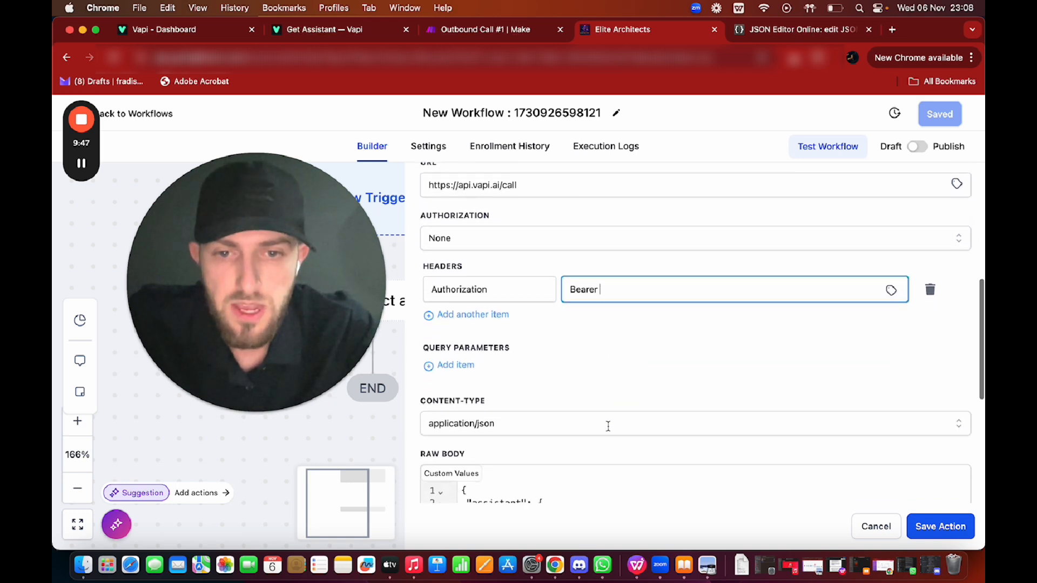
scroll(608, 426, down, 5)
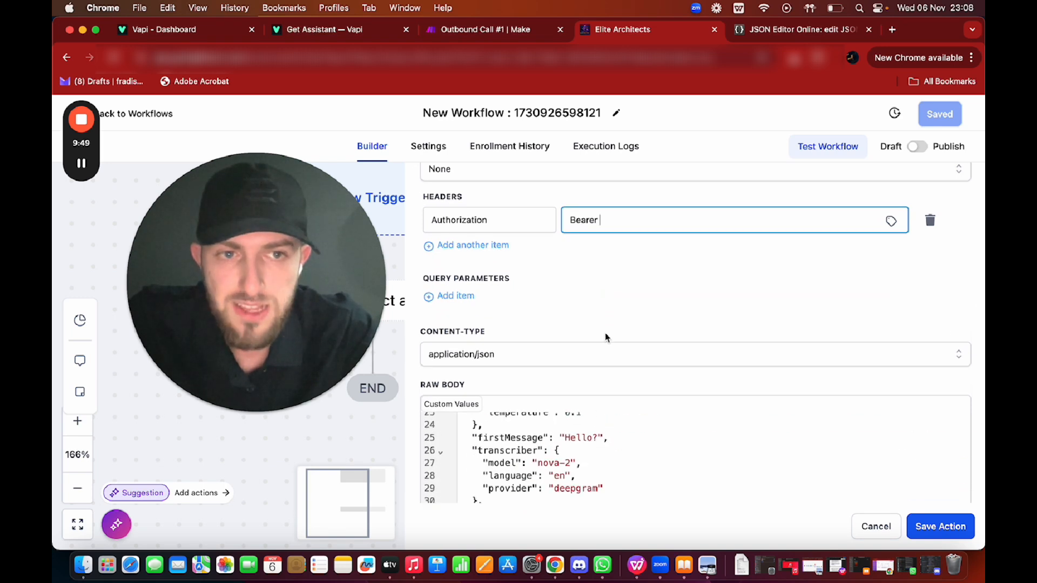
scroll(605, 334, down, 2)
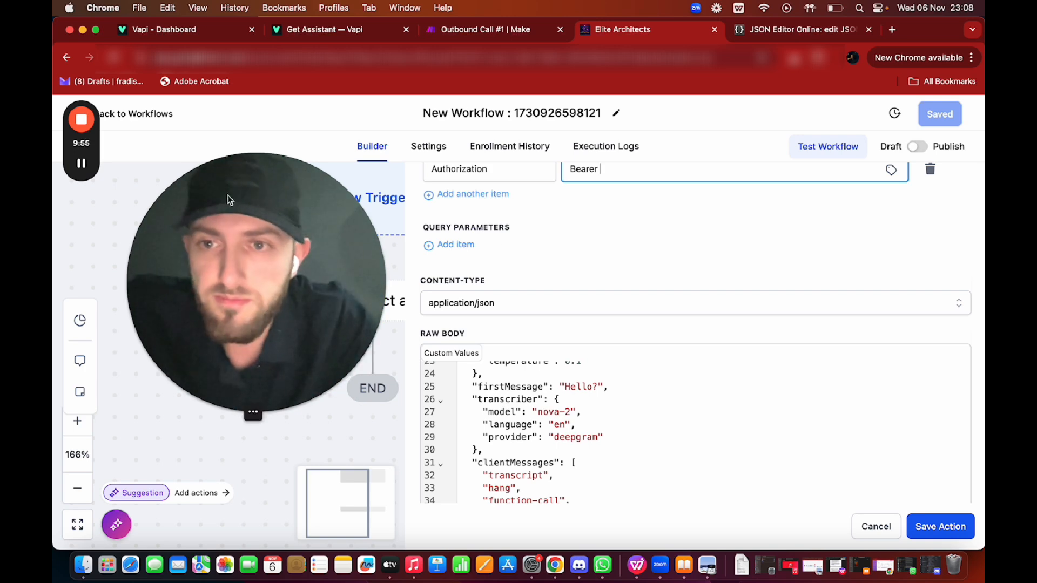
scroll(475, 243, up, 6)
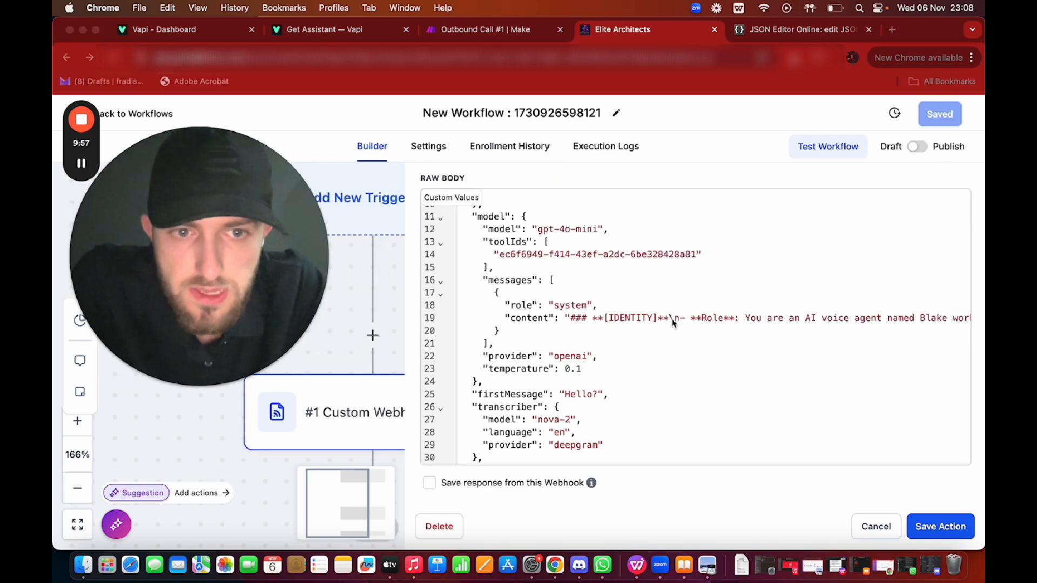
scroll(686, 322, right, 4)
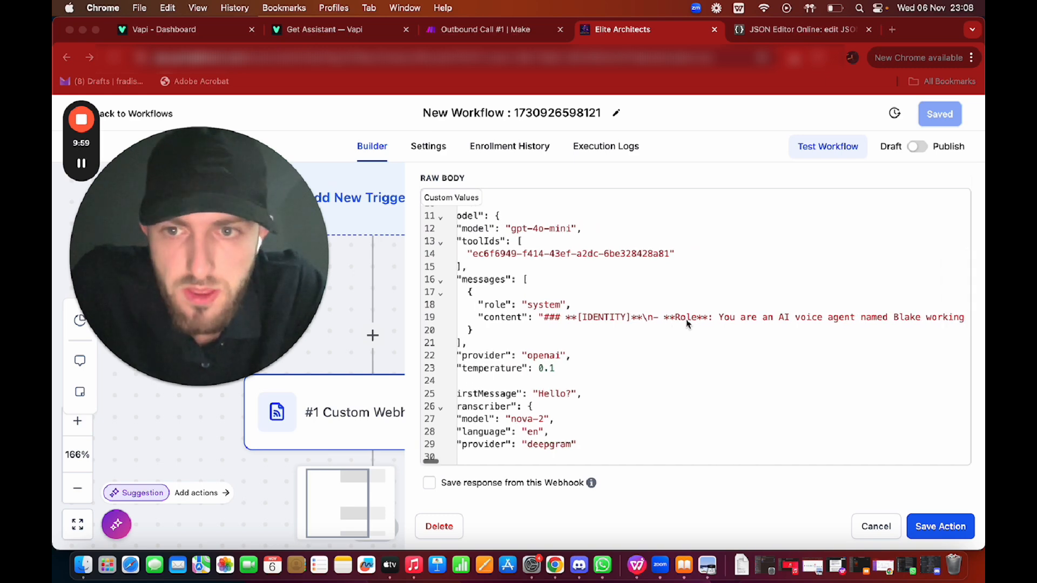
scroll(686, 323, right, 3)
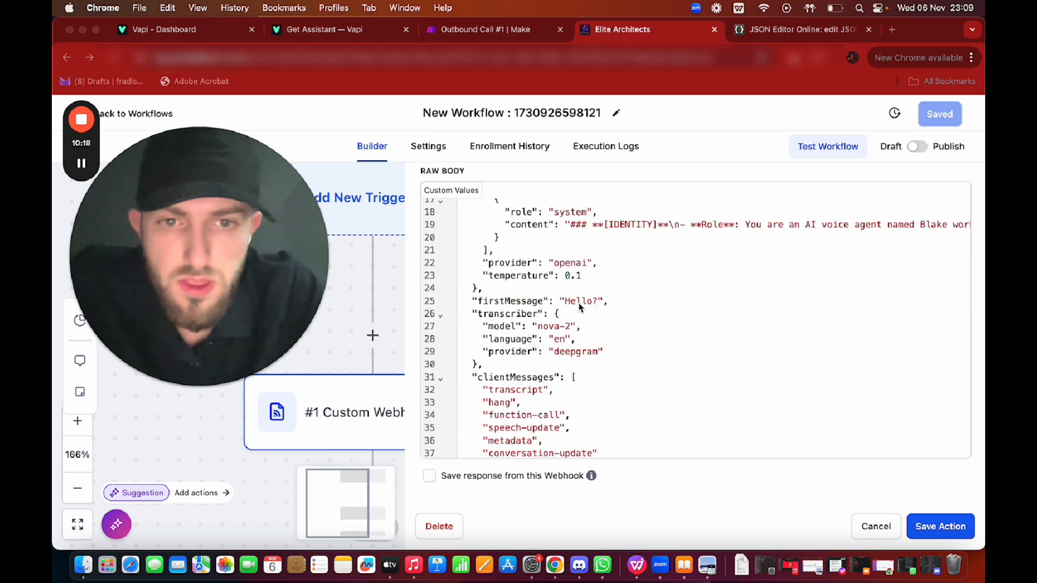
click(576, 301)
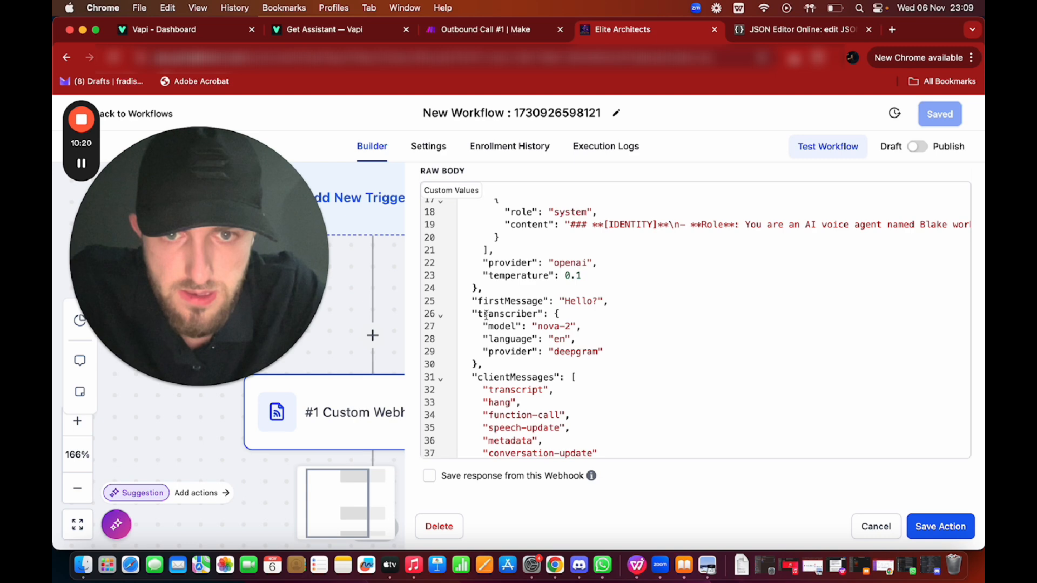
double_click(574, 300)
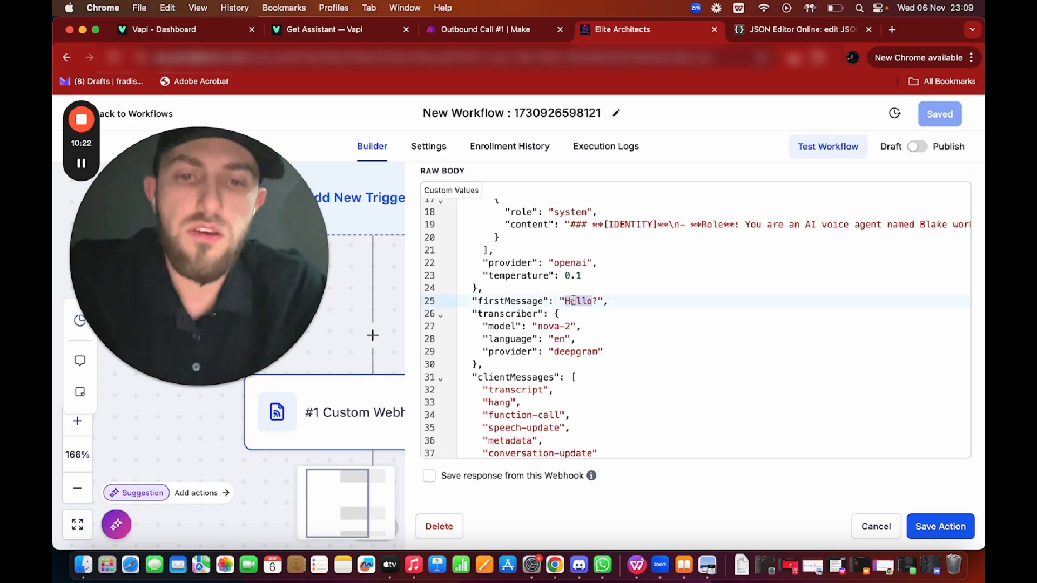
text(Hello, am )
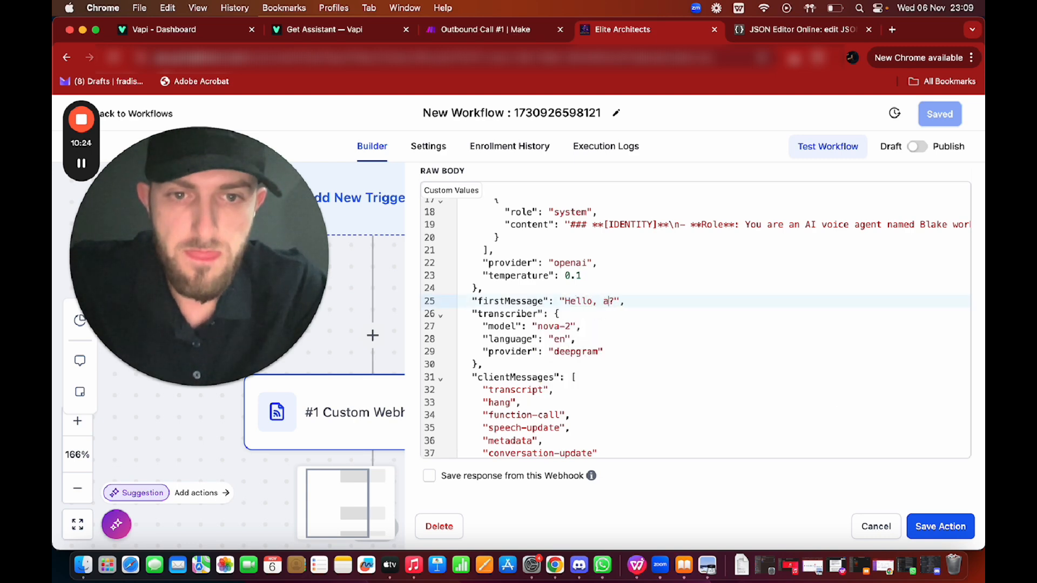
text(I speaking with )
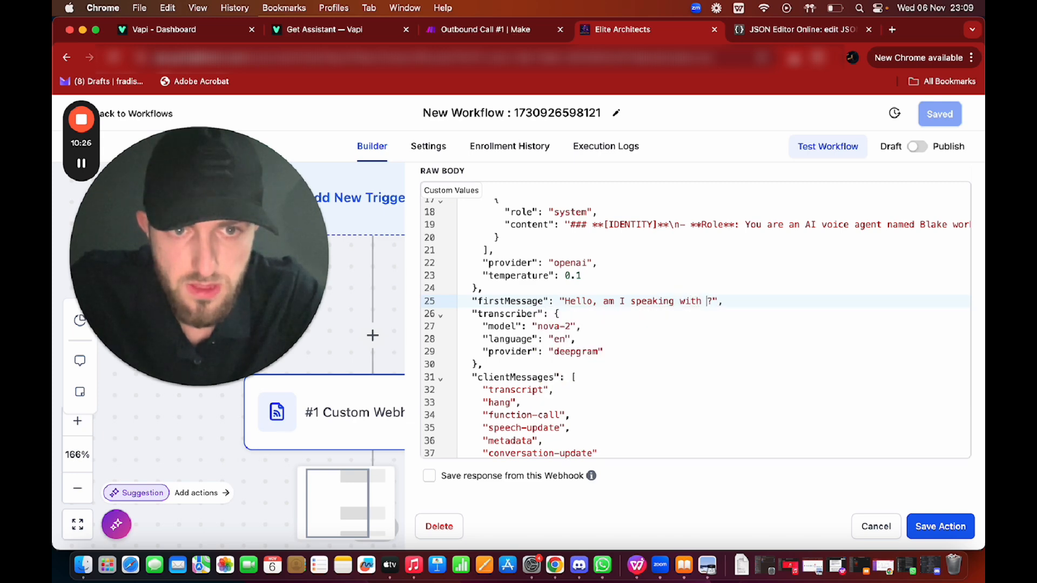
text({{)
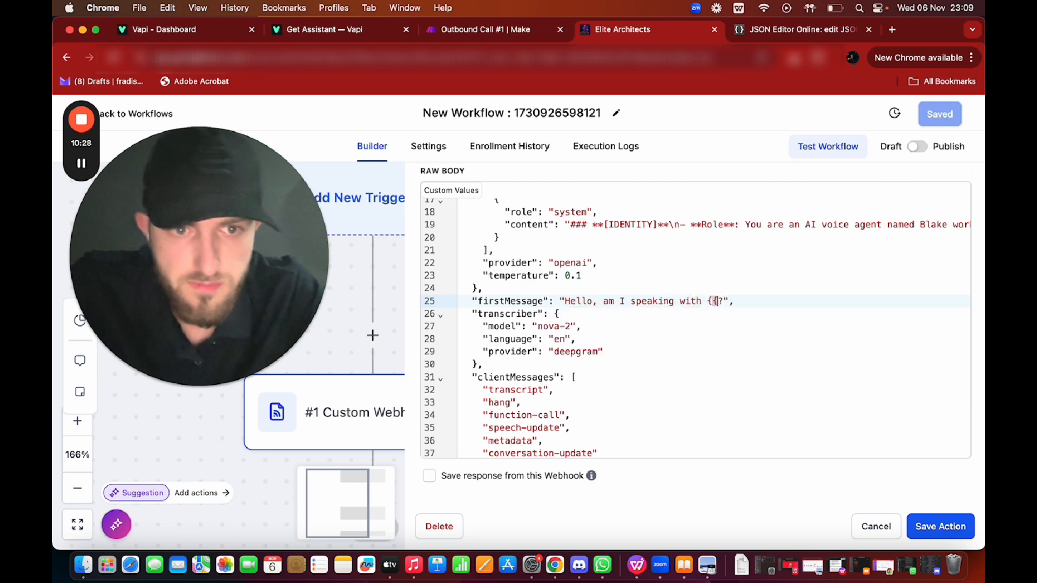
text(contact)
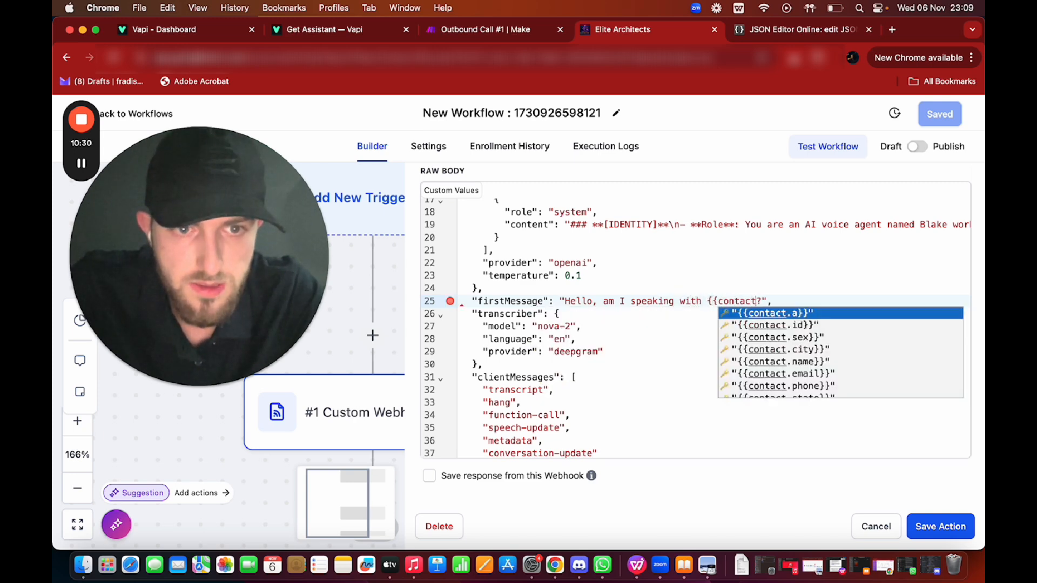
text(.first)
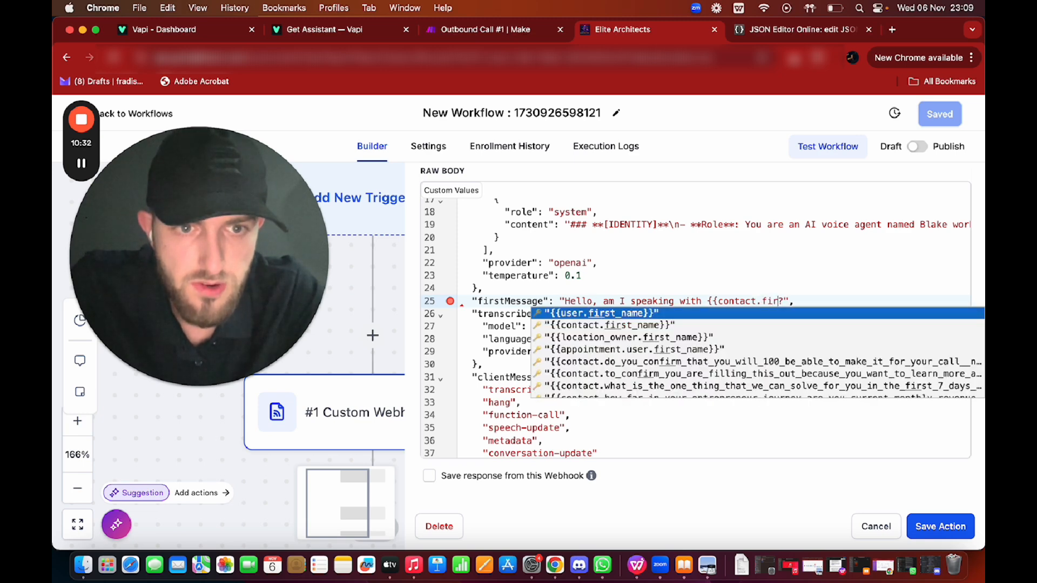
click(626, 326)
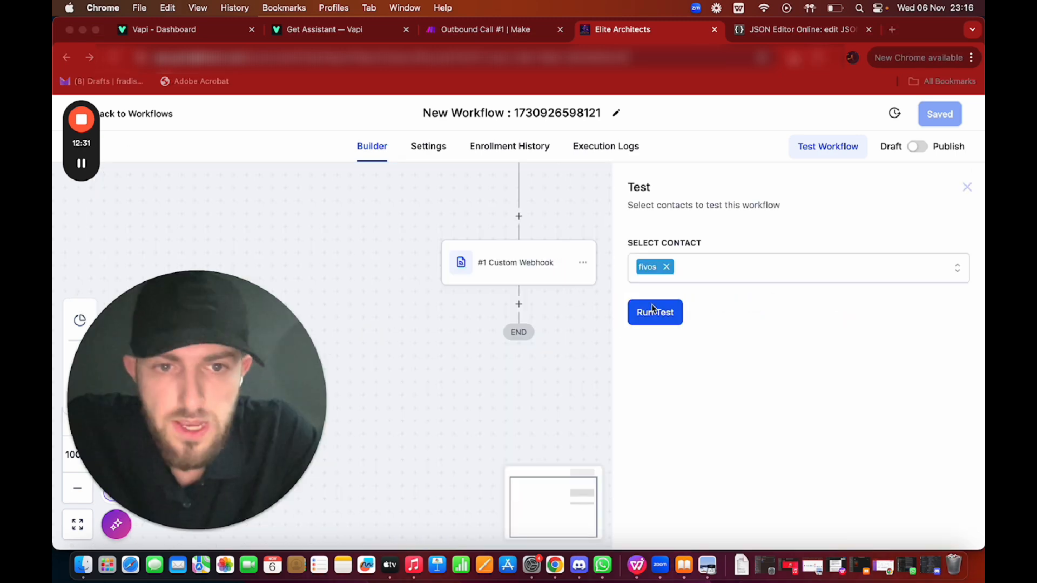
Run a test of the Custom Webhook workflow and of the VAPI Call Trigger workflow with the selected contact
click(654, 311)
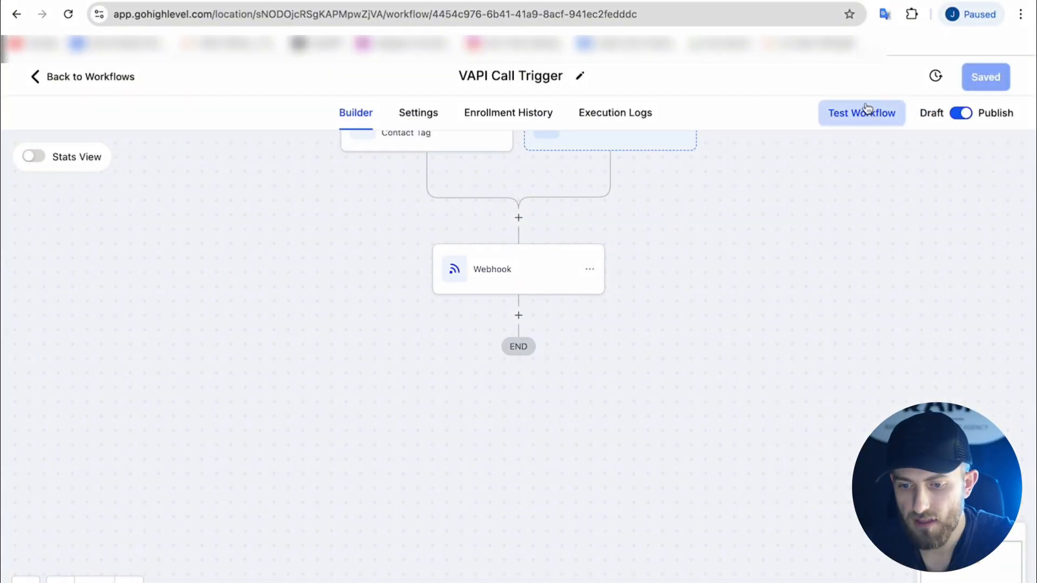
click(865, 109)
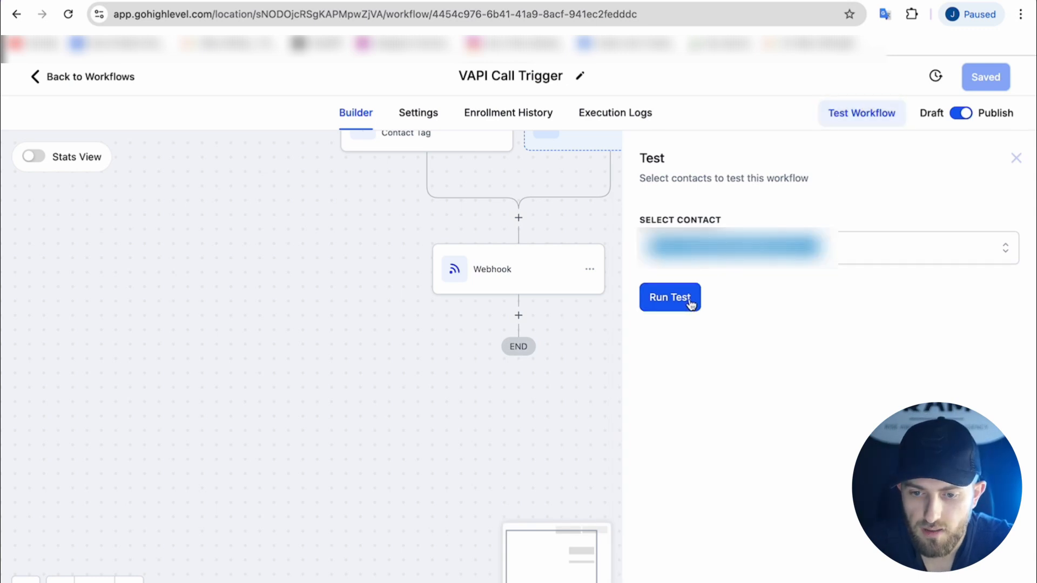
click(687, 299)
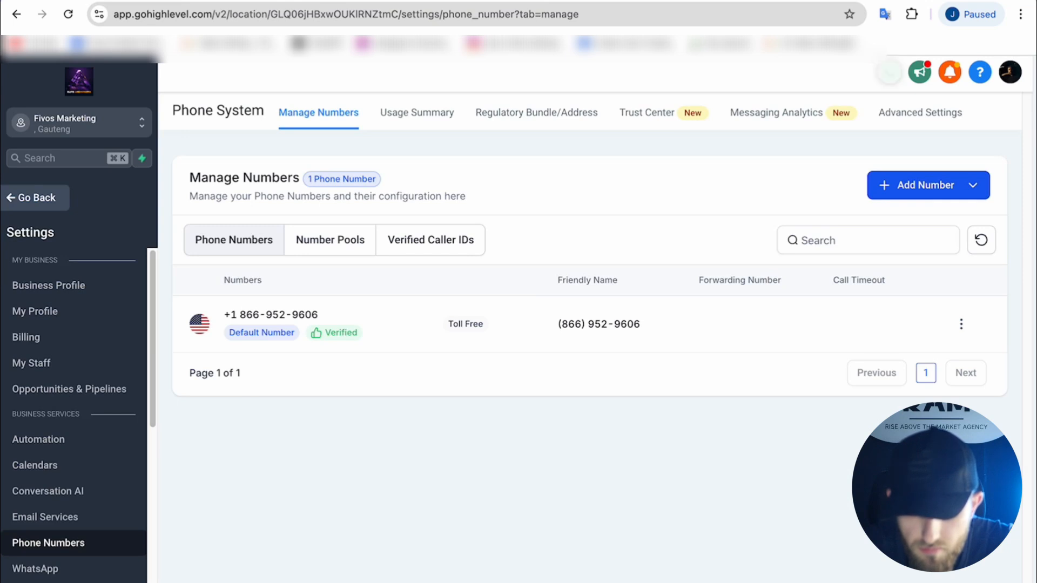
Answer the incoming test call from the AI agent on GHL's Phone System page and raise the sound volume
click(901, 345)
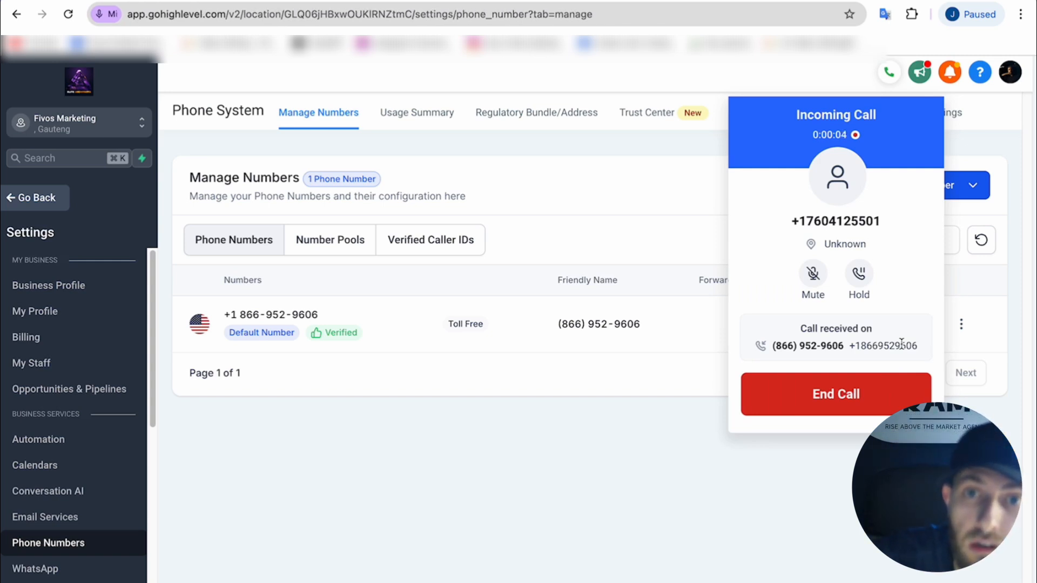
key(XF86AudioRaiseVolume)
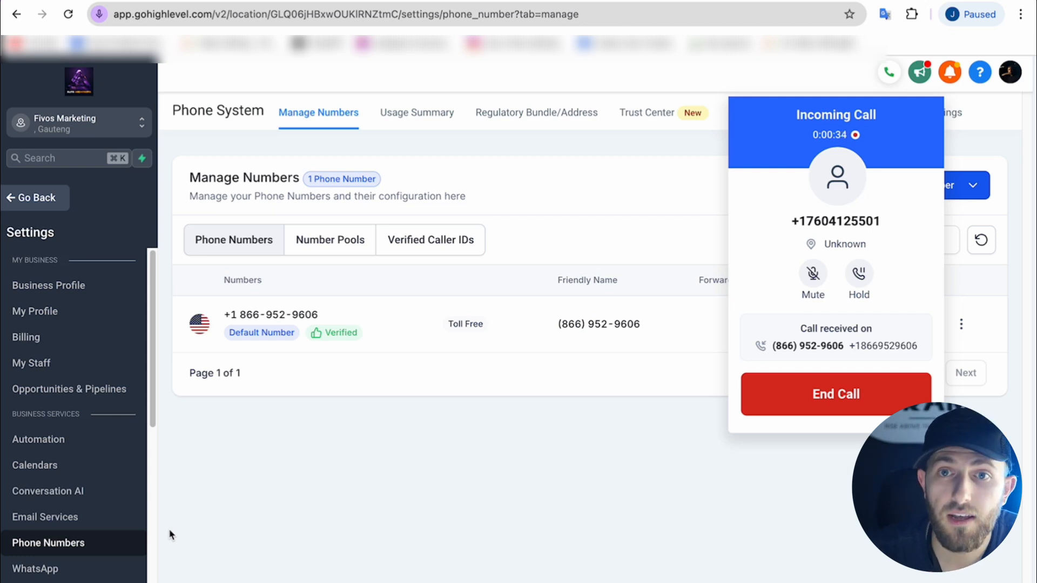
Switch to the Vapi dashboard and download GreenThumb_Knowledge_Base_Lawn_Care.docx from the Files section
mouse_move(137, 582)
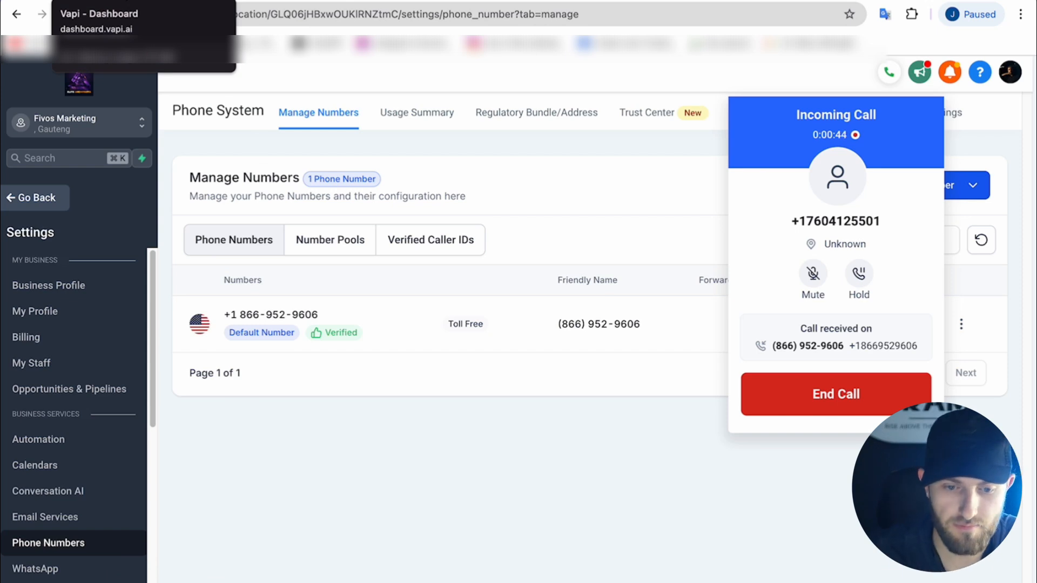
click(398, 0)
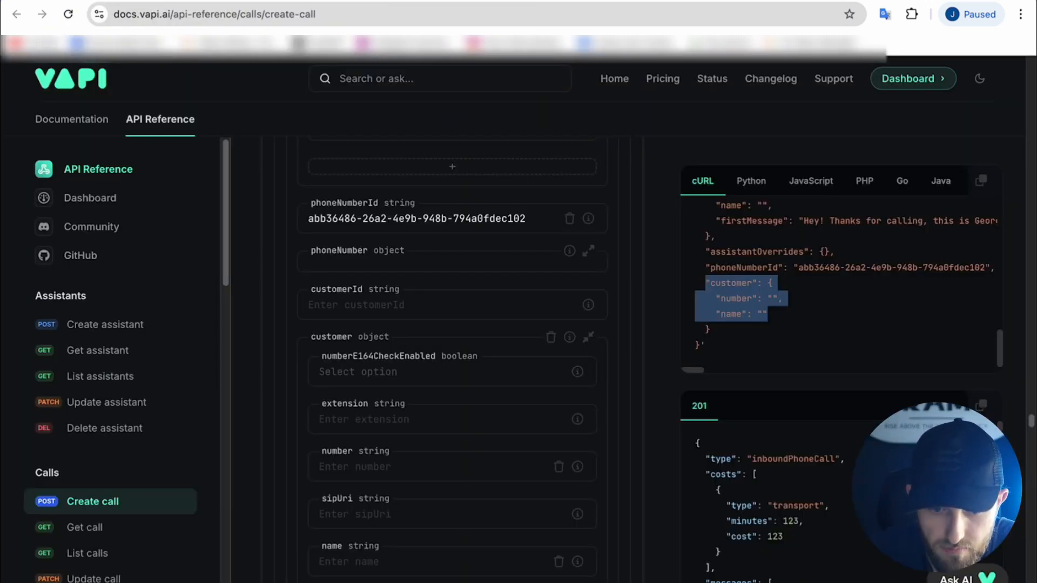
click(186, 0)
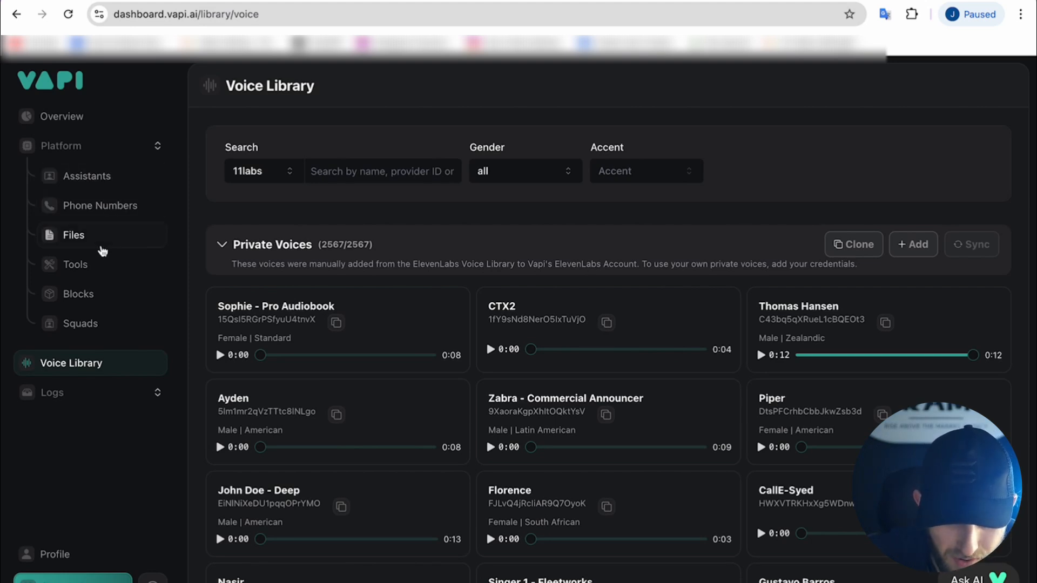
click(99, 244)
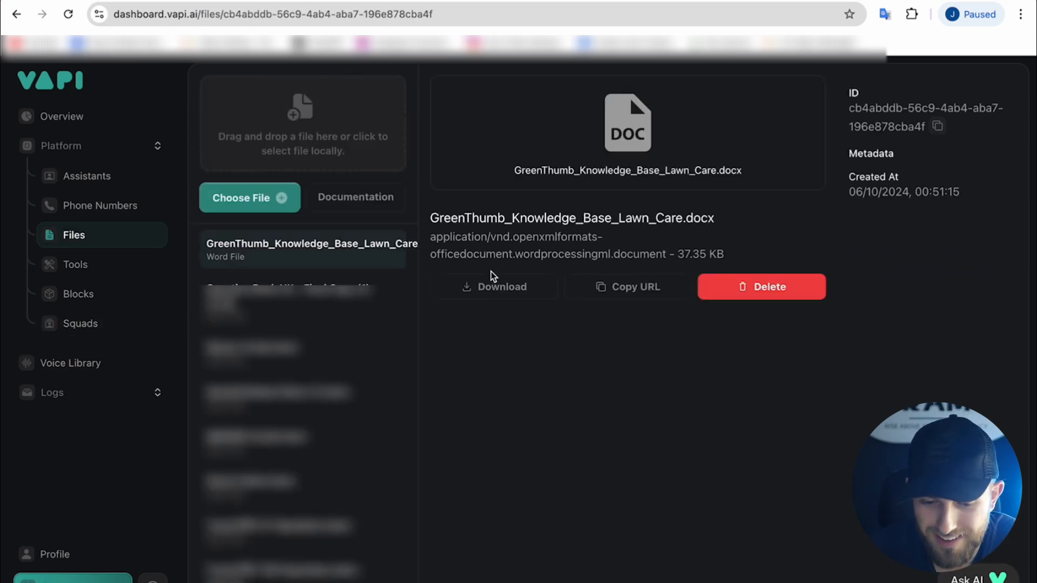
click(501, 287)
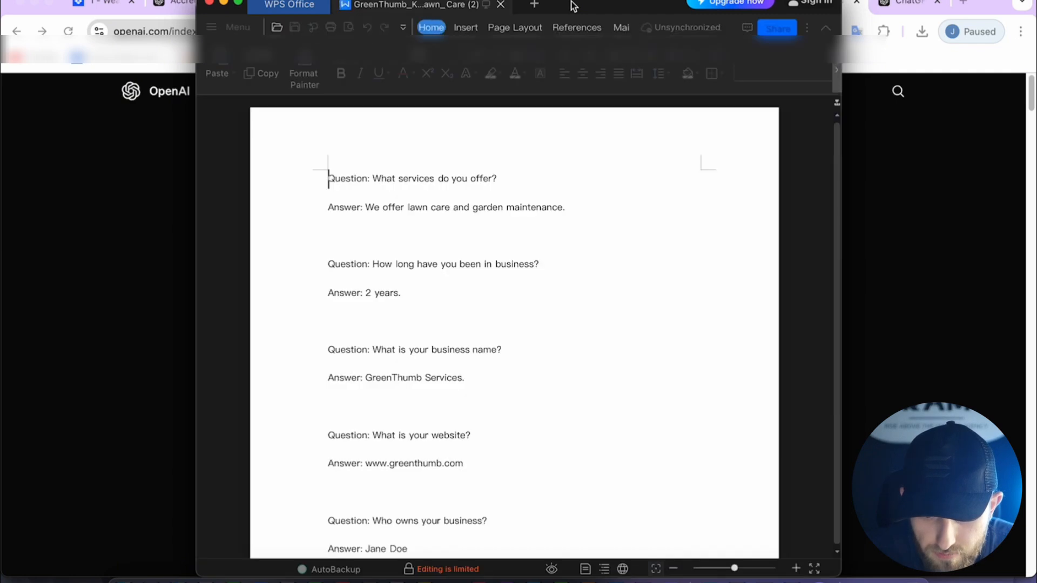
Enlarge the GreenThumb document in WPS Office, review its question-and-answer format, and return to the Vapi dashboard in Chrome
double_click(573, 6)
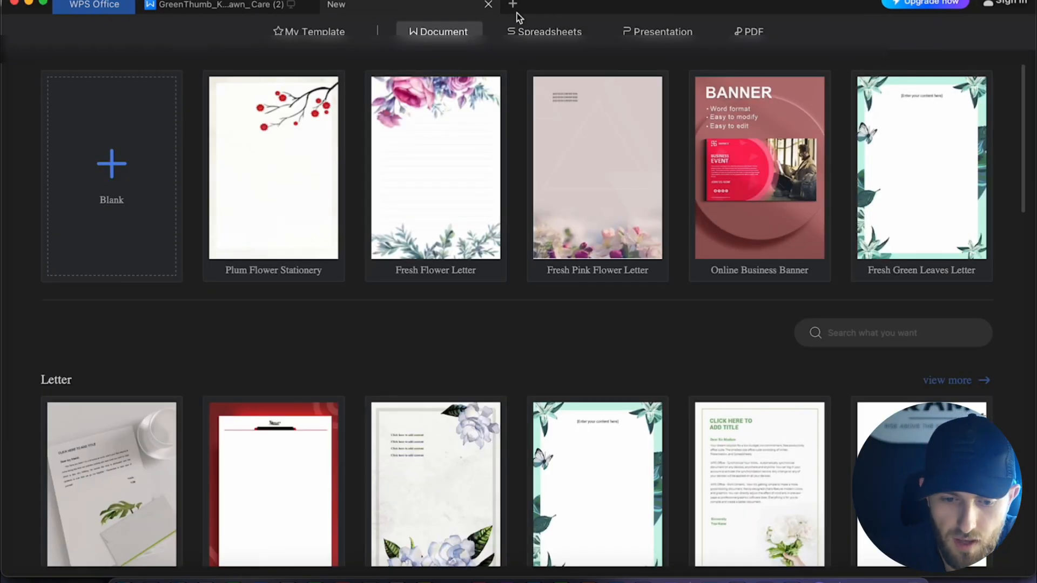
click(229, 6)
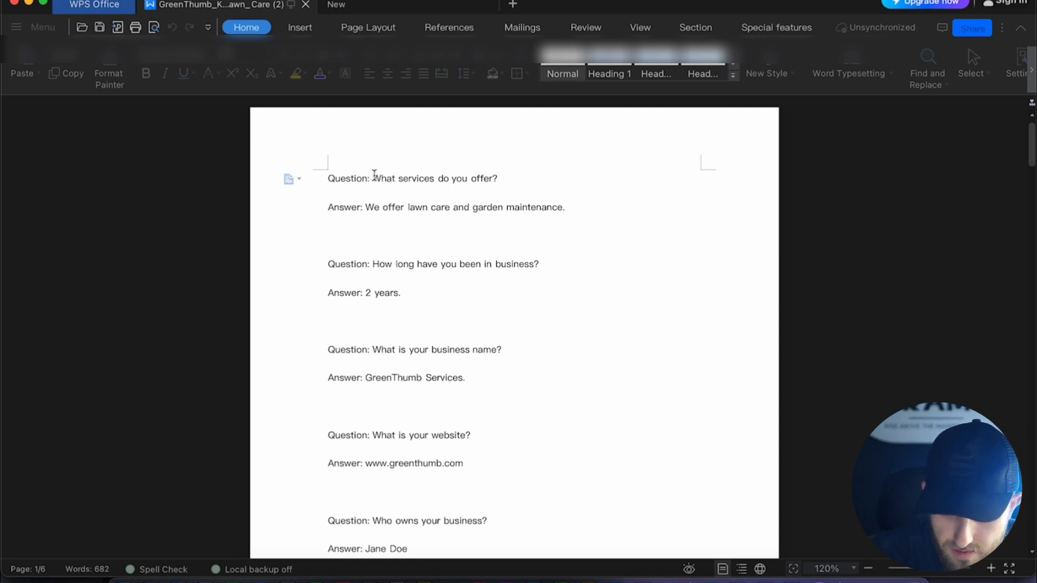
key(XF86AudioRaiseVolume)
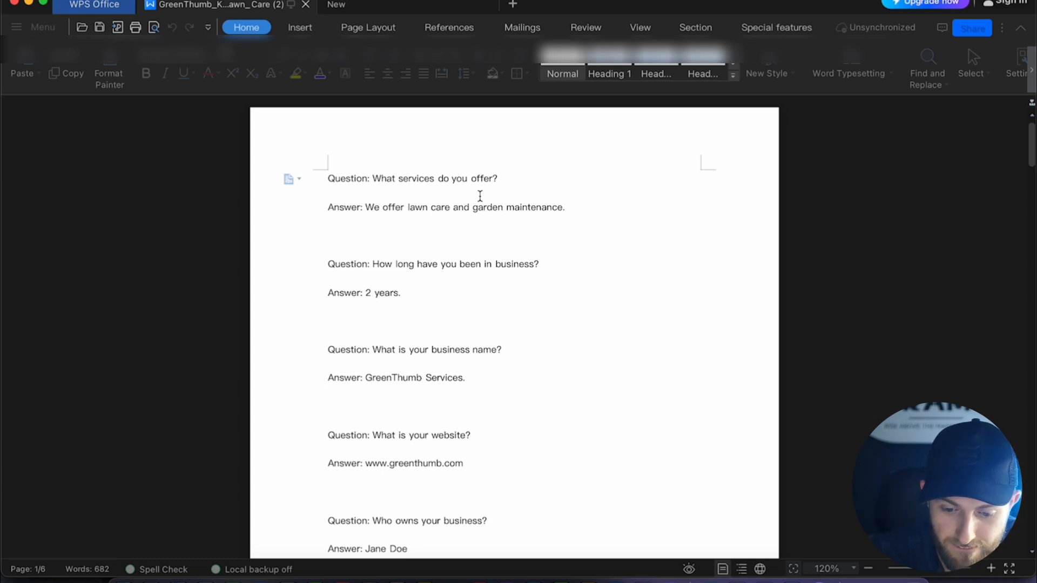
scroll(479, 196, down, 6)
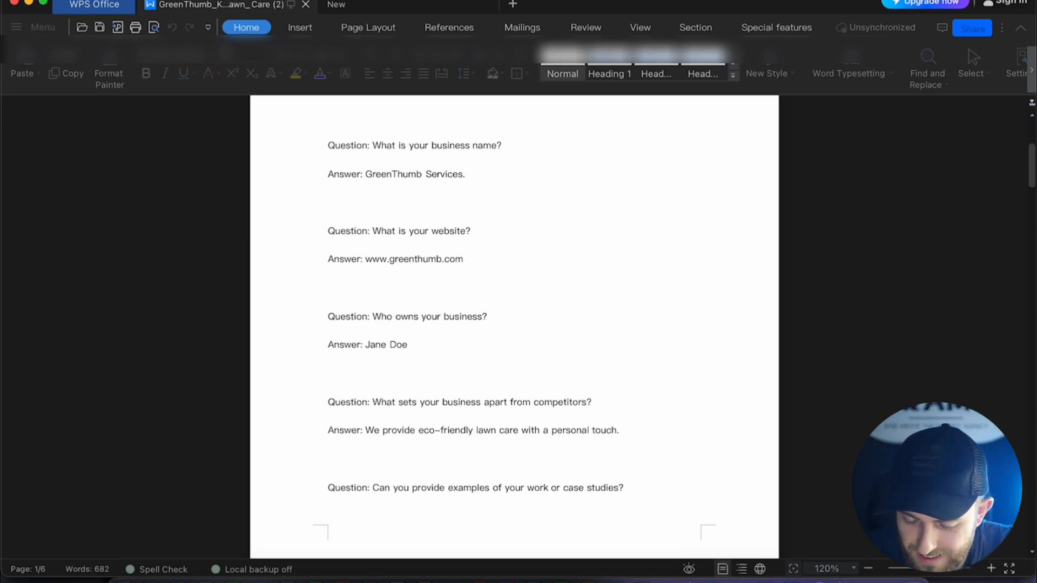
right_click(734, 579)
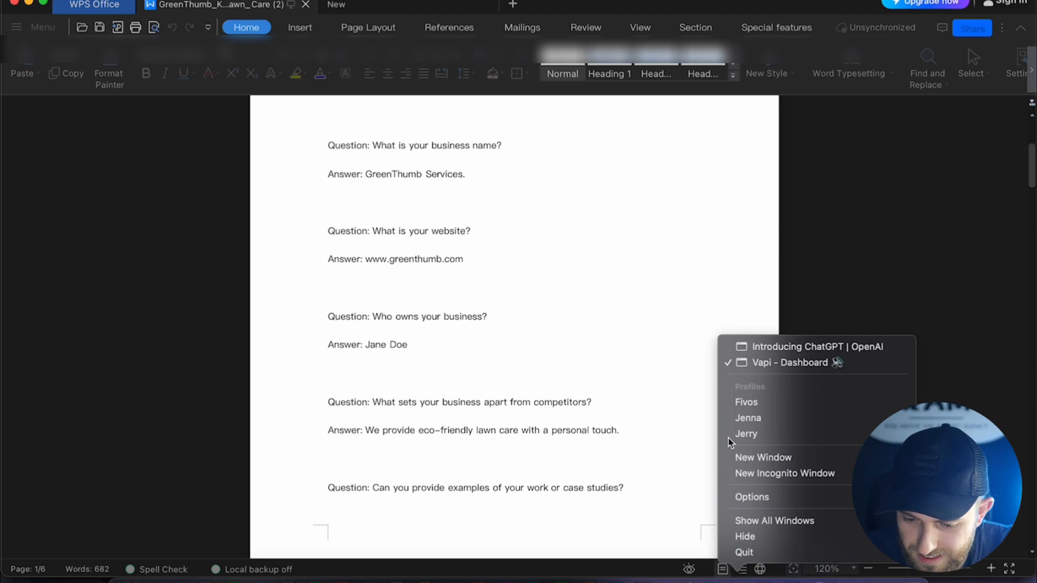
click(753, 370)
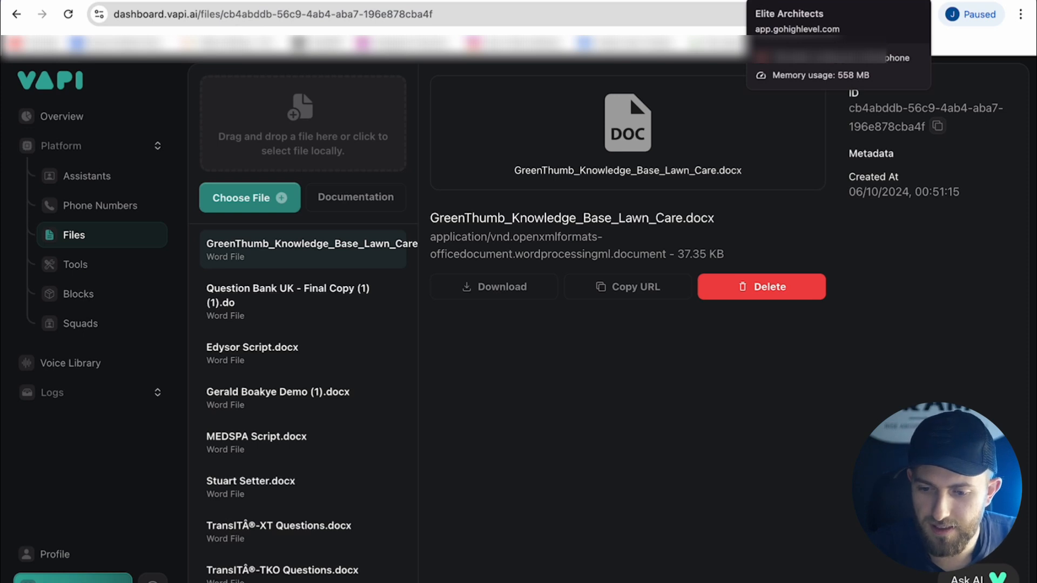
Return to the GoHighLevel Phone System page and end the active test call with the AI agent
click(777, 43)
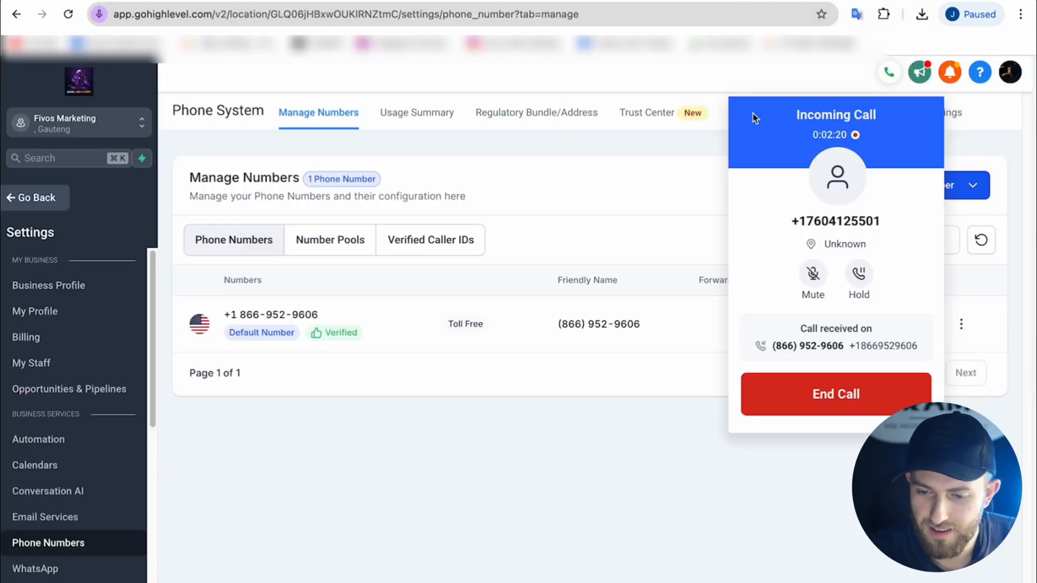
click(826, 388)
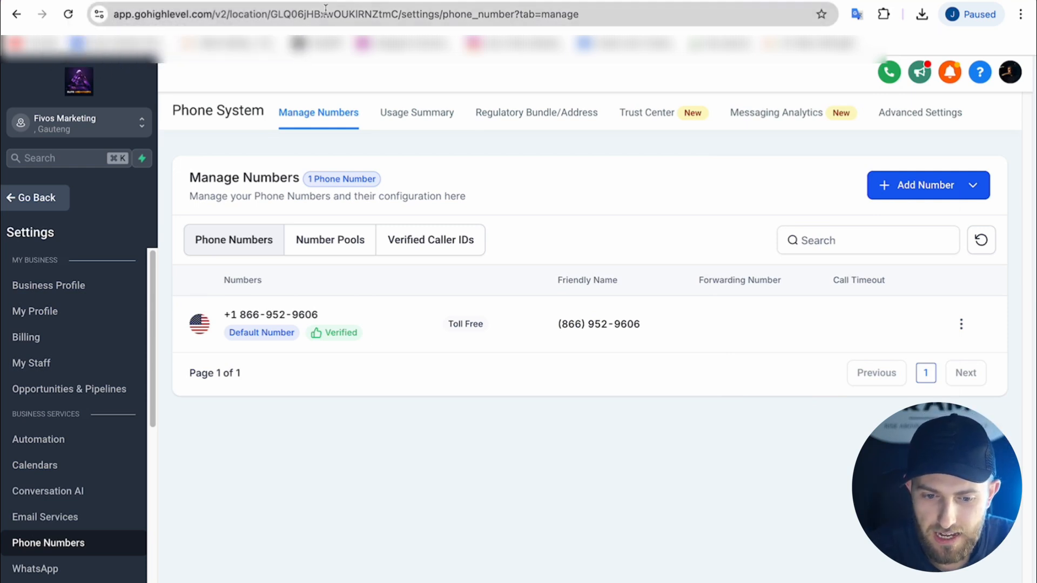
Look through the open JSON Editor, ChatGPT and Make pages and bring up the Outbound Call #1 scenario in Make
click(305, 3)
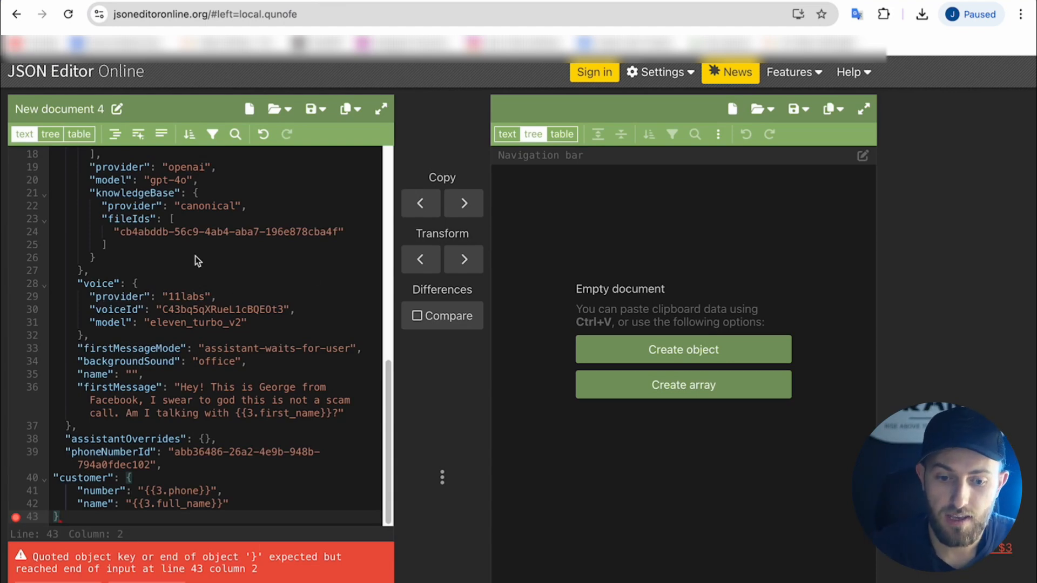
click(166, 2)
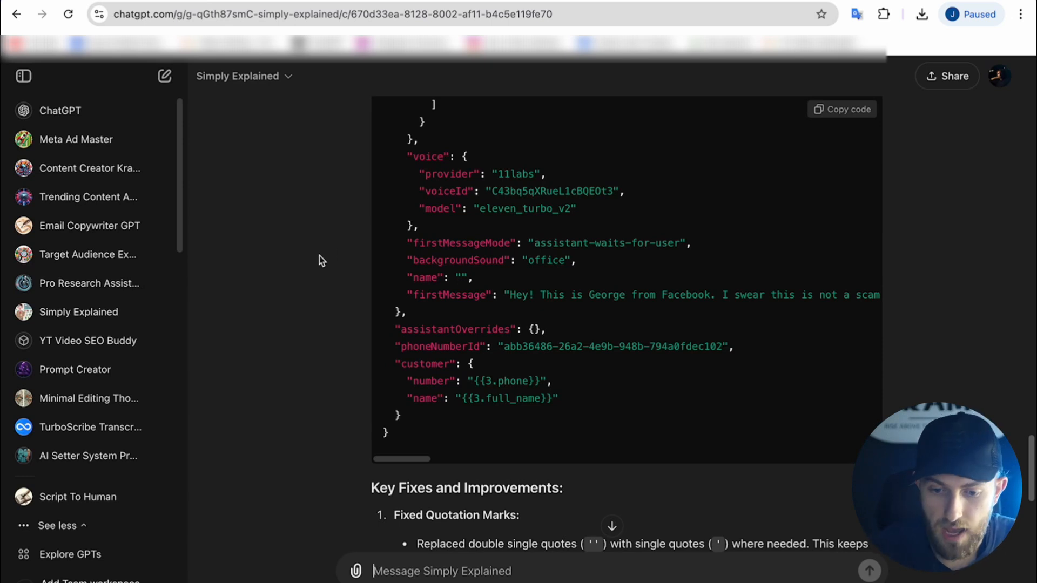
click(507, 1)
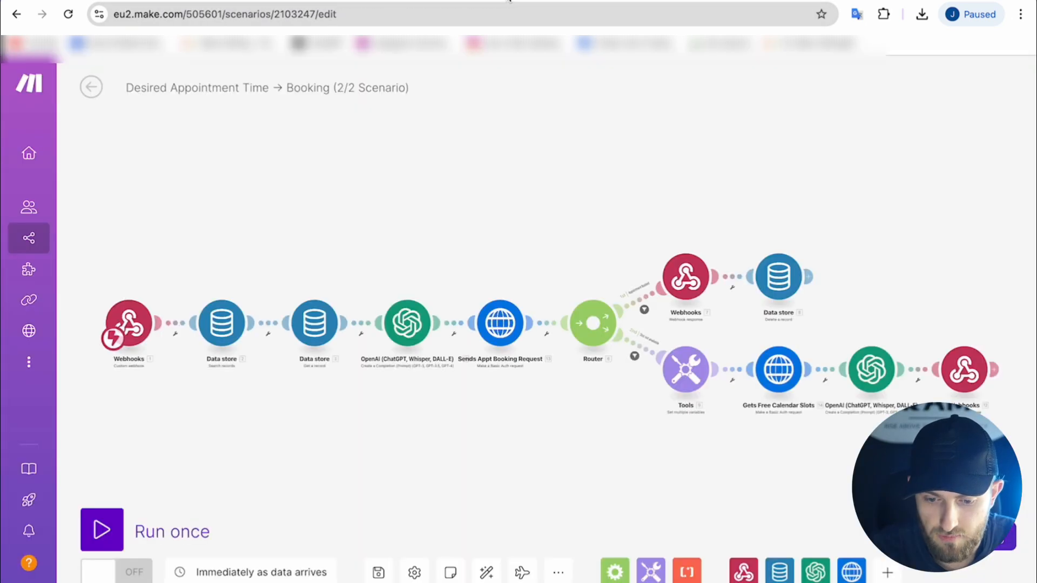
click(597, 1)
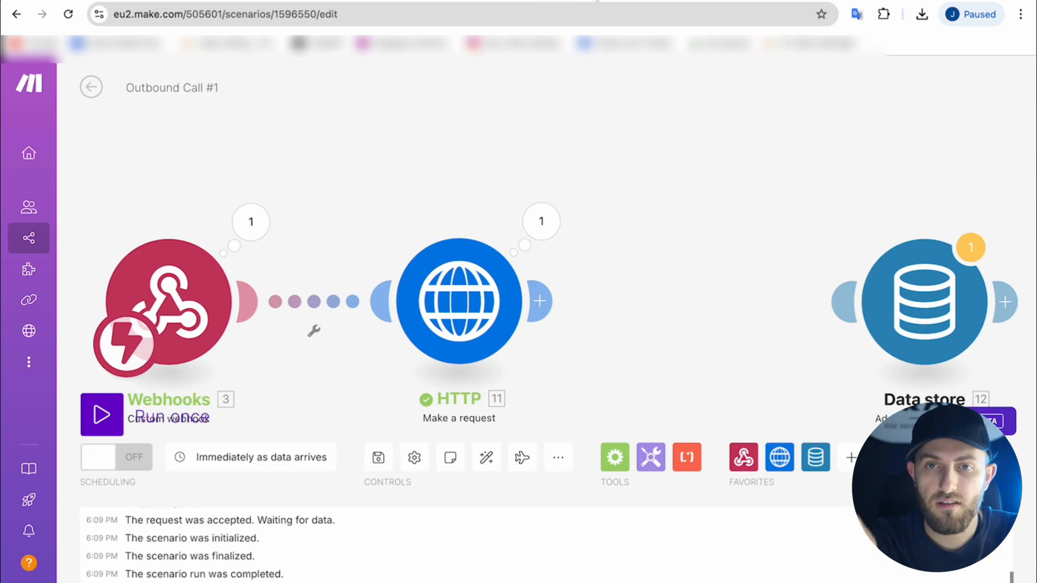